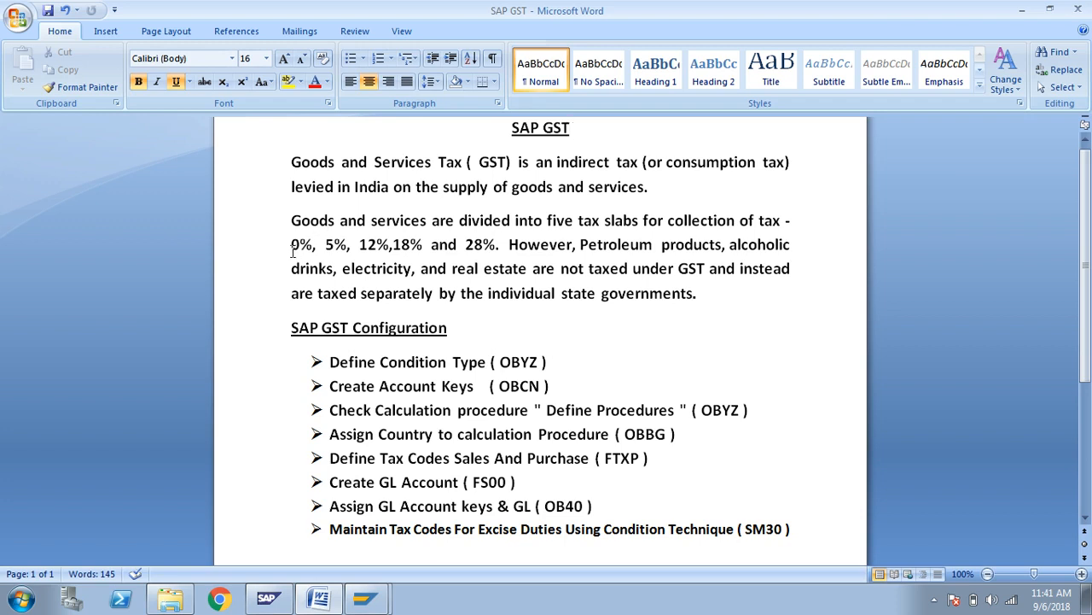
pyautogui.click(314, 246)
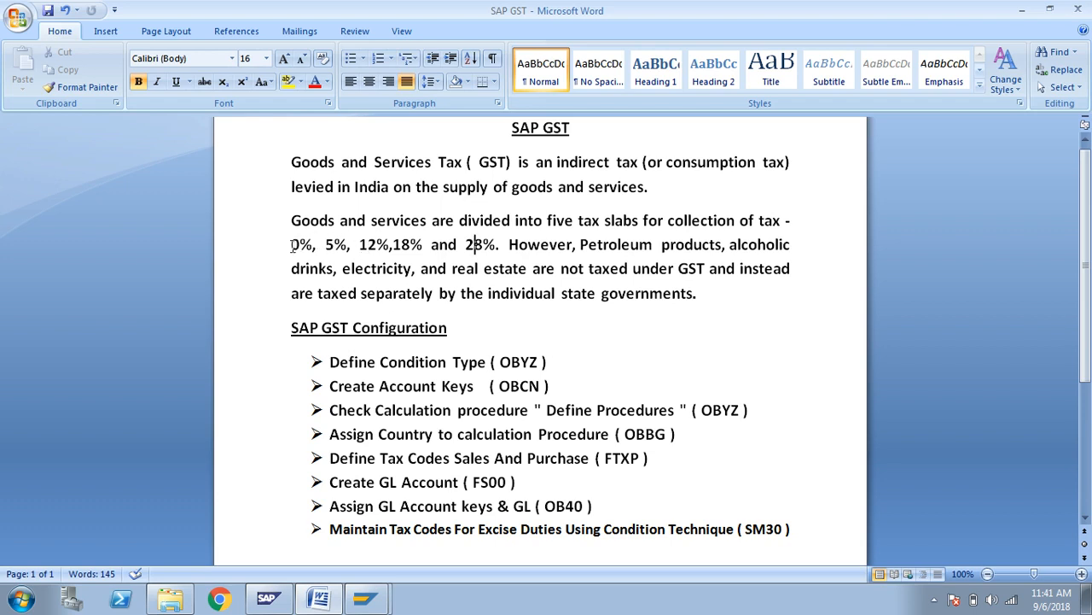
pyautogui.moveTo(292, 245); pyautogui.dragTo(311, 245)
pyautogui.click(324, 244)
pyautogui.click(377, 245)
pyautogui.click(401, 245)
# Add three separate lines reading SGST, CGST and IGST beneath the SAP GST Configuration heading, after a blank line.
pyautogui.click(484, 328)
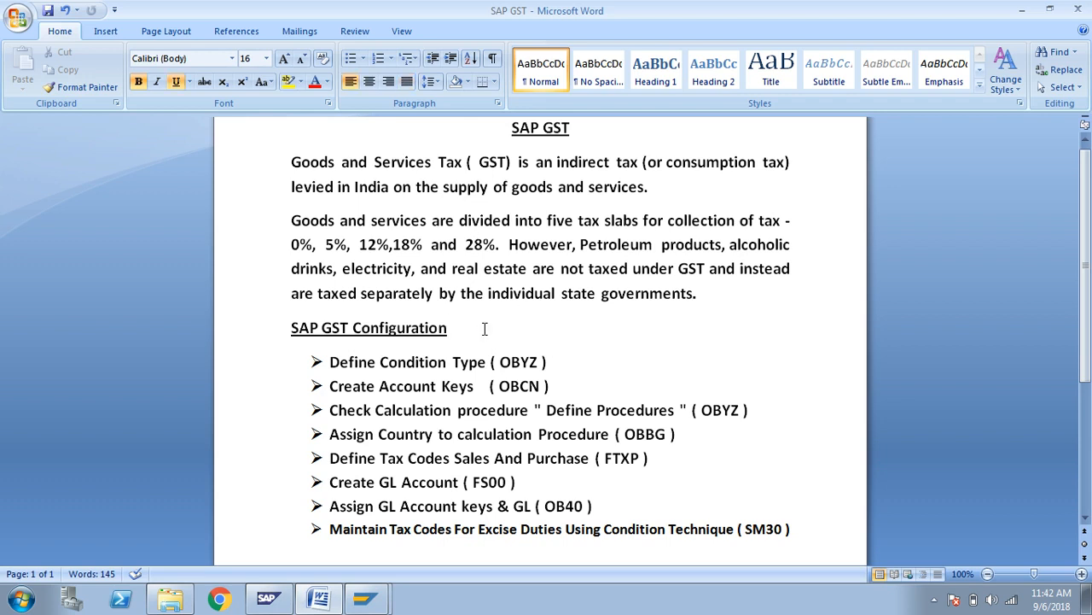
pyautogui.press('Return')
pyautogui.press('Return')
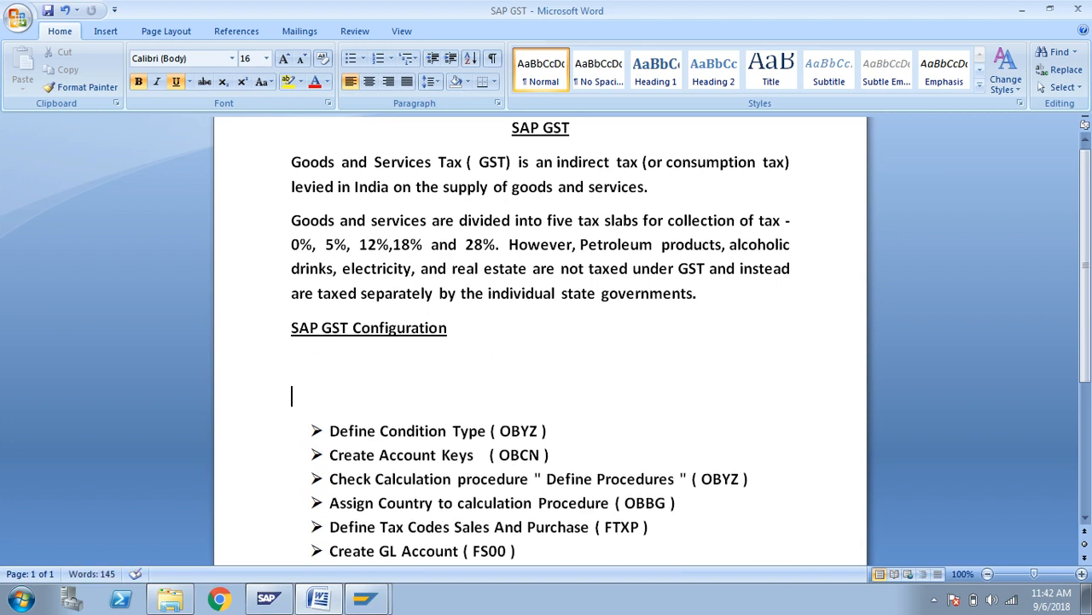
pyautogui.write('S')
pyautogui.press('BackSpace')
pyautogui.write('SGST')
pyautogui.press('Return')
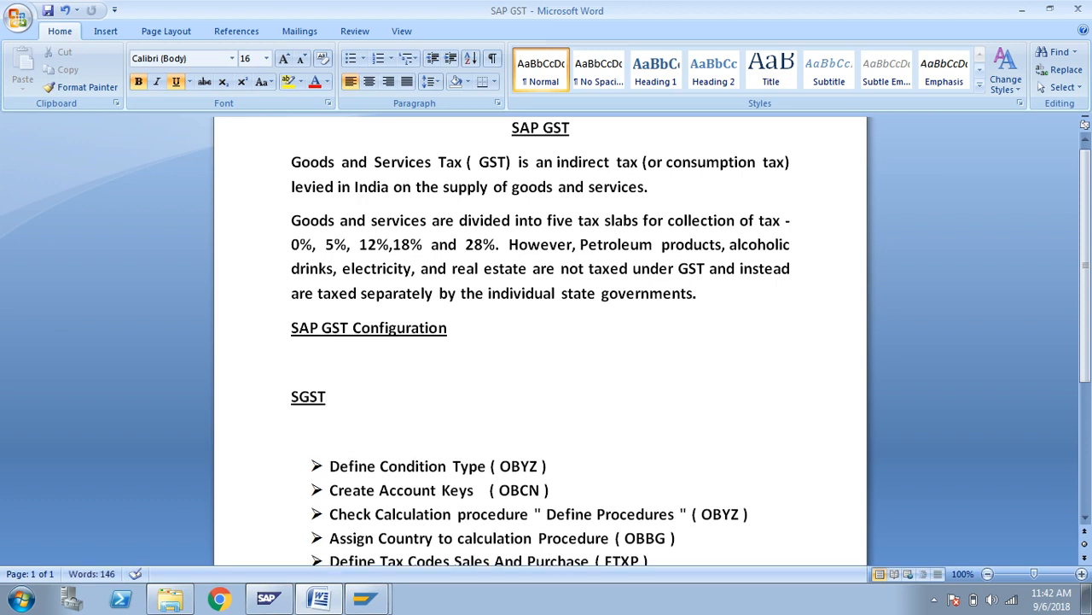
pyautogui.write('CGST')
pyautogui.press('Return')
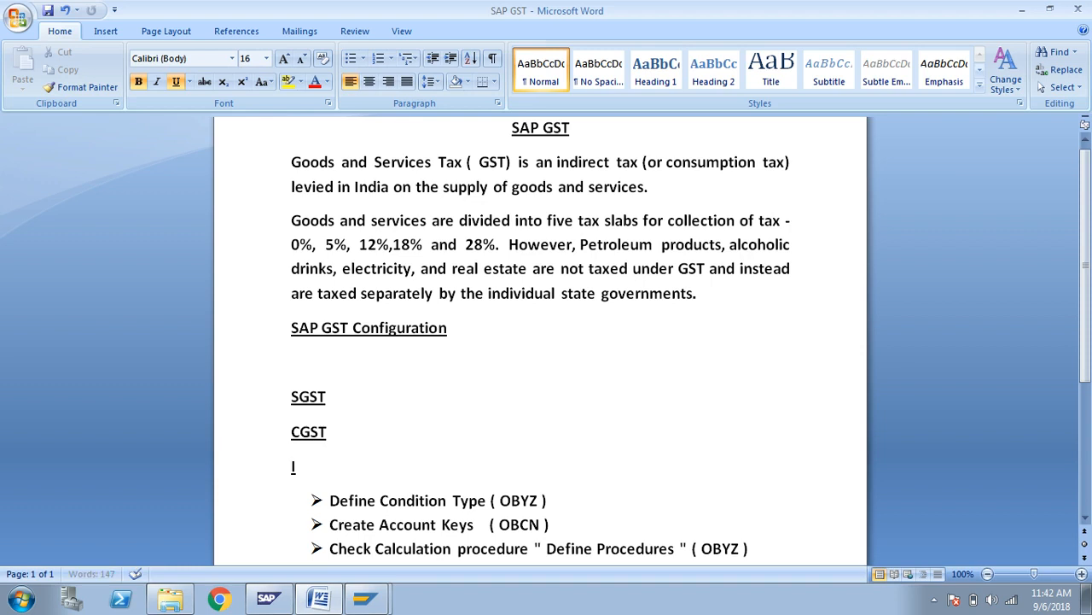
pyautogui.write('IGSY')
pyautogui.press('BackSpace')
pyautogui.write('T')
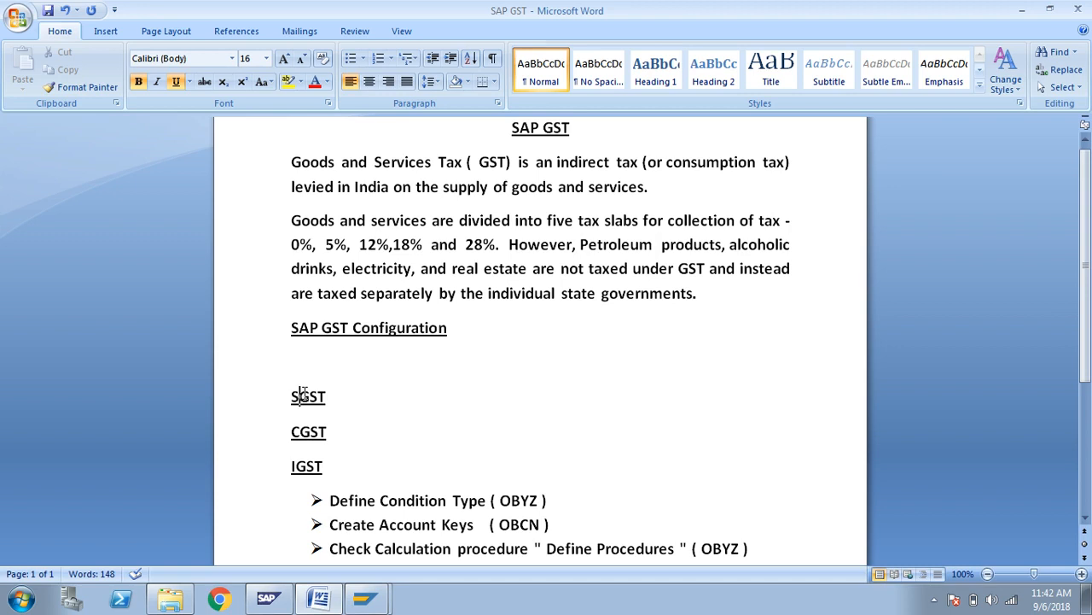
# Examine the SGST and CGST lines as a pair against the IGST line under the configuration heading.
pyautogui.click(290, 394)
pyautogui.moveTo(291, 394); pyautogui.dragTo(330, 431)
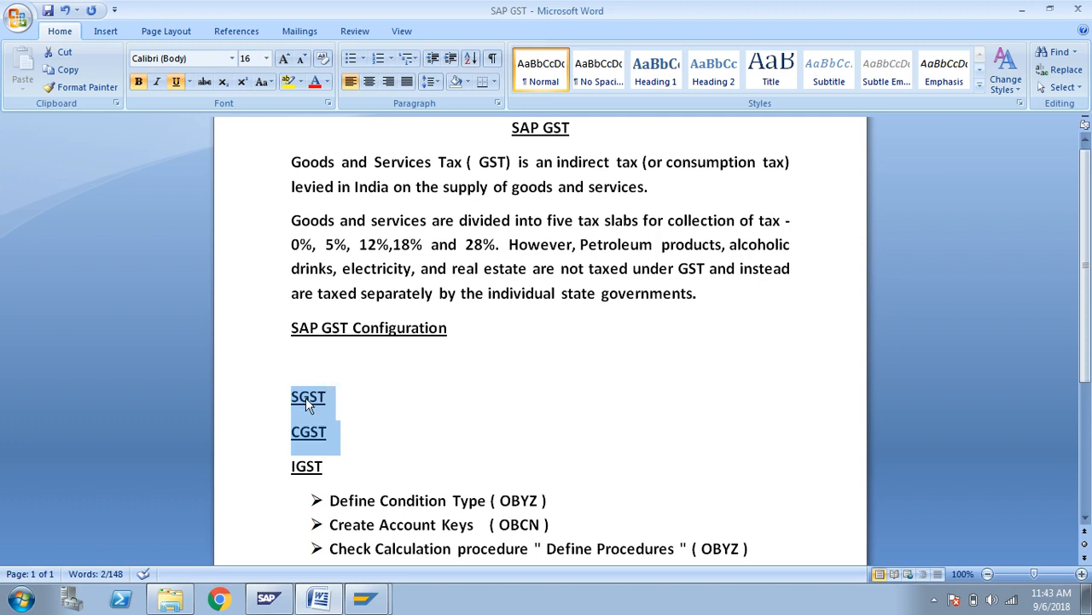
pyautogui.click(335, 439)
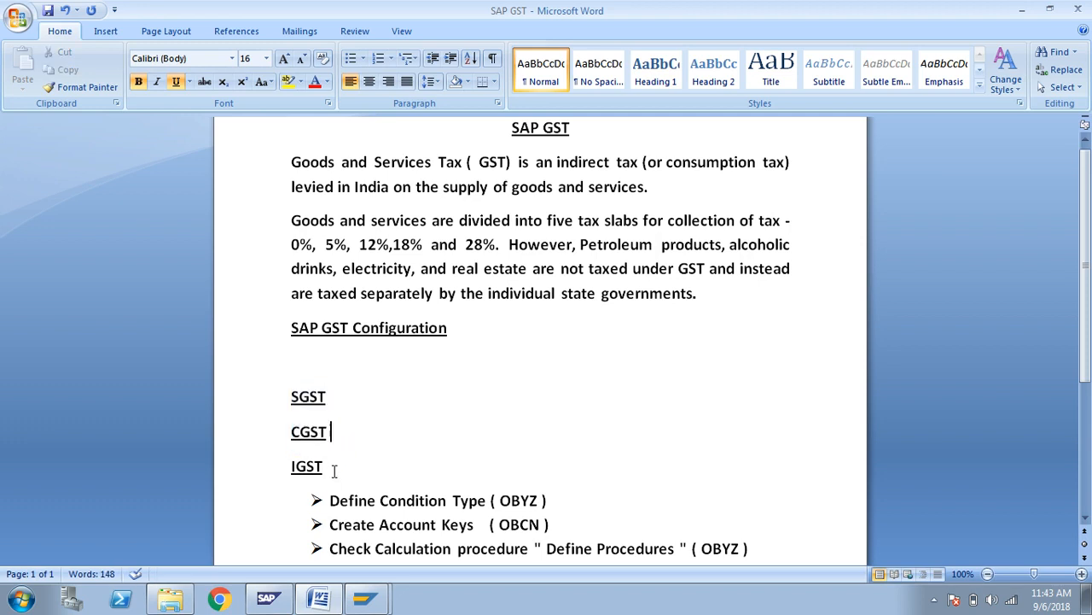
pyautogui.moveTo(327, 470); pyautogui.dragTo(268, 468)
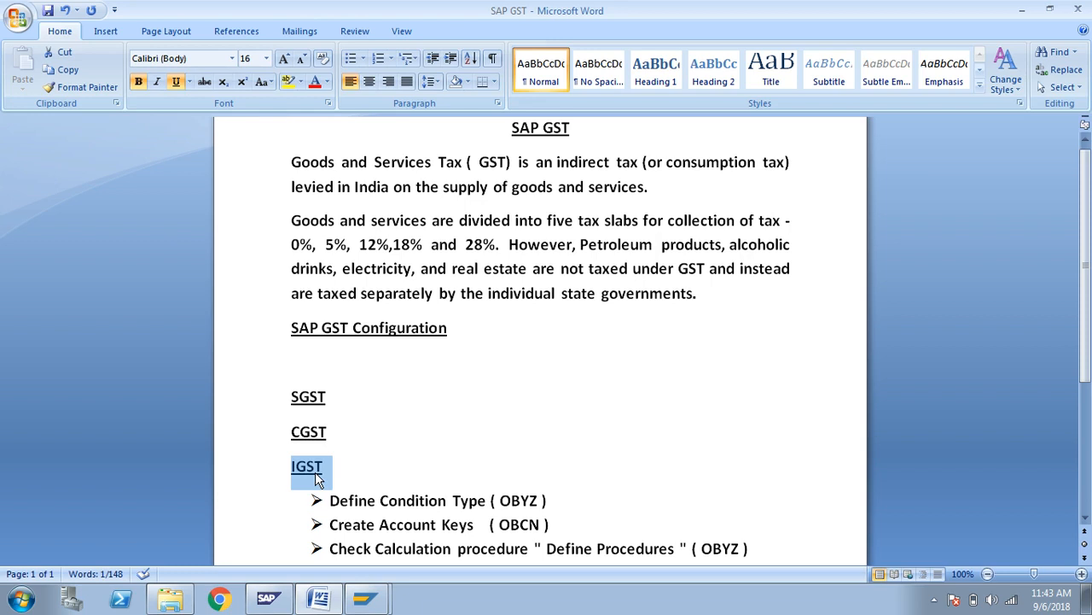
pyautogui.click(397, 457)
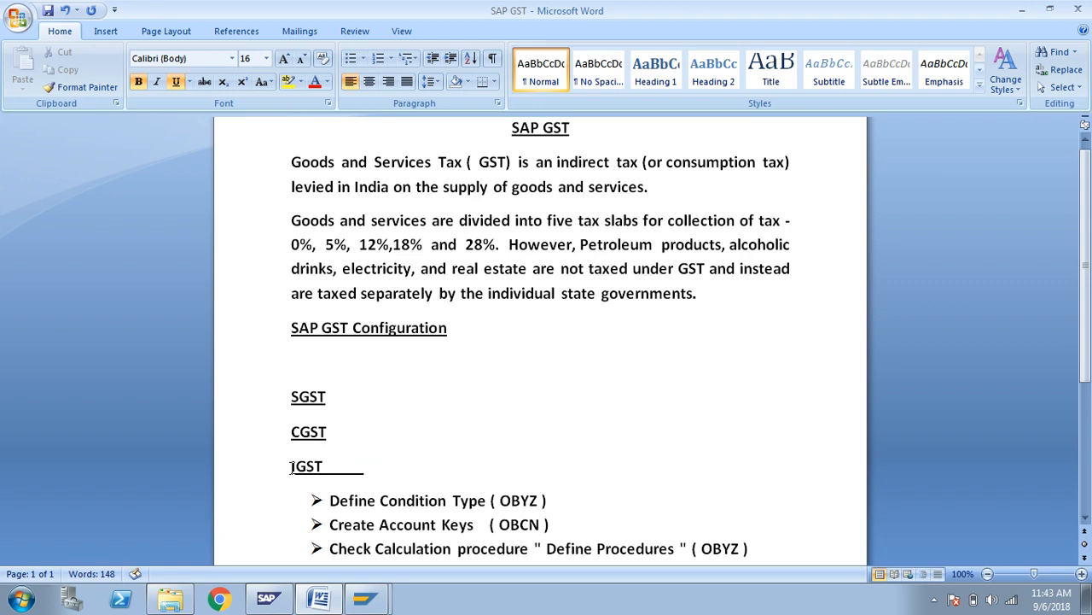
pyautogui.moveTo(291, 466); pyautogui.dragTo(323, 475)
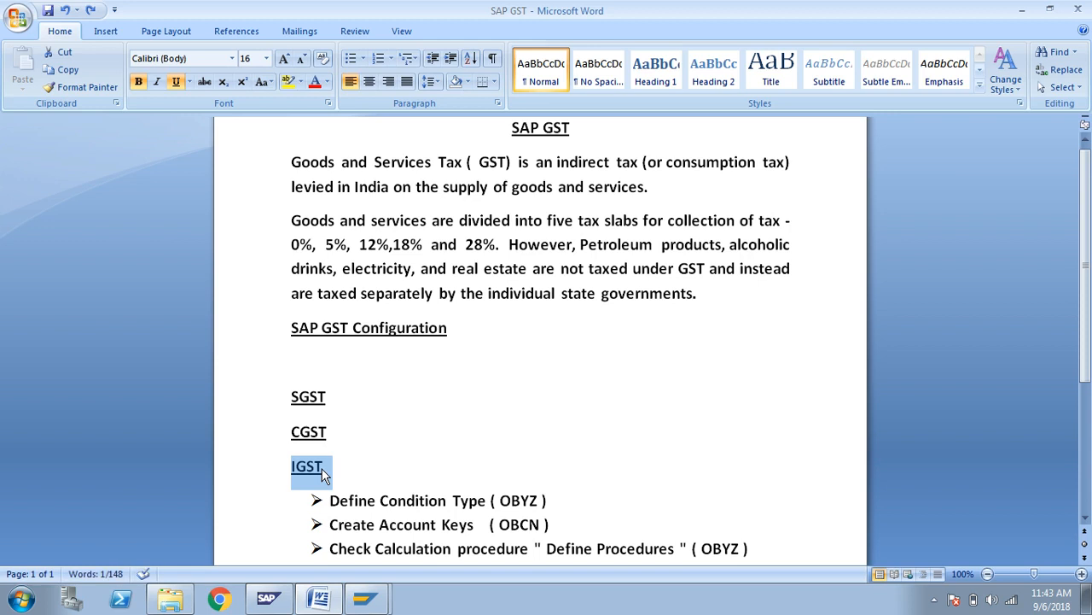
pyautogui.click(289, 400)
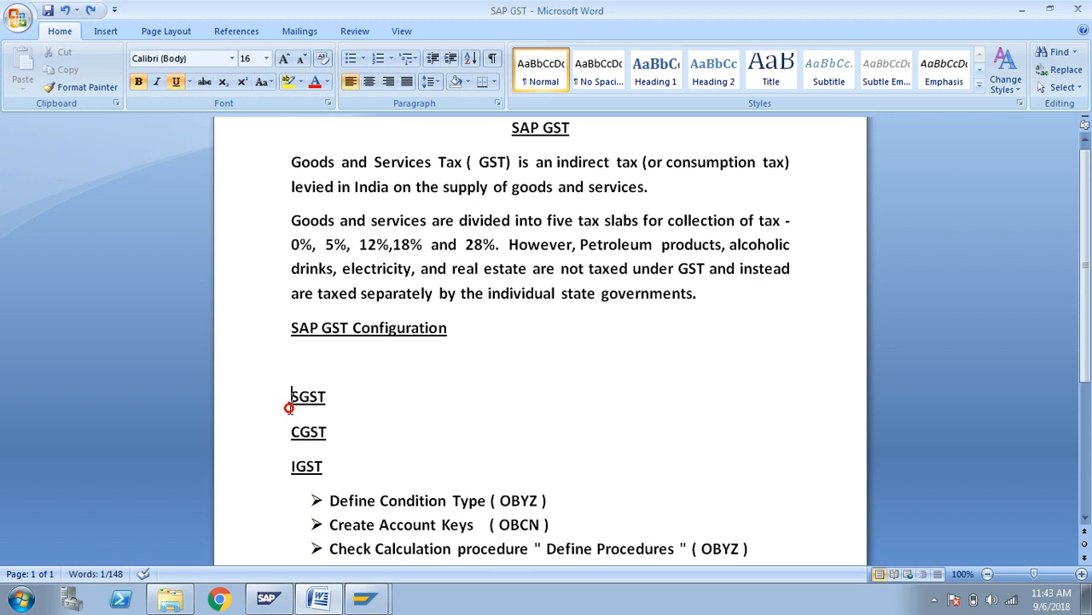
pyautogui.moveTo(290, 404); pyautogui.dragTo(324, 436)
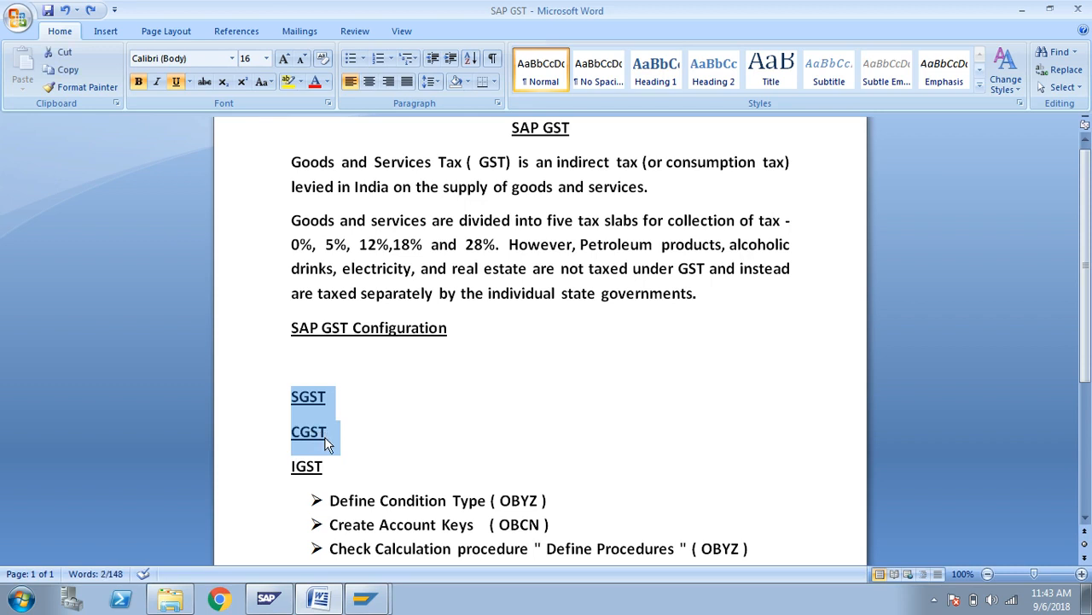
pyautogui.click(373, 435)
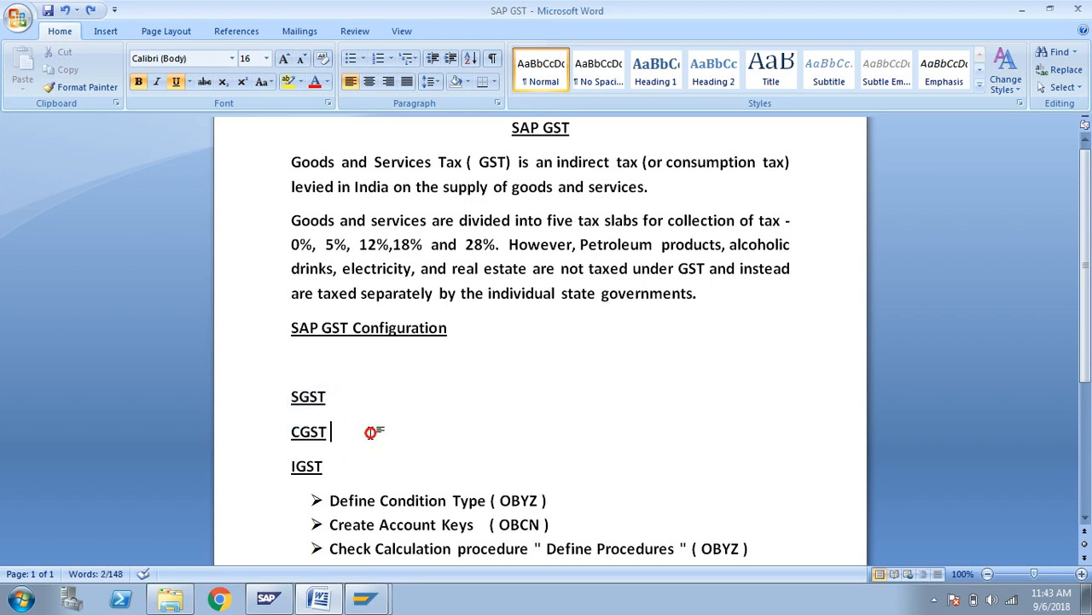
# Append the rate -6% to both the SGST and CGST lines and -12% to the IGST line.
pyautogui.moveTo(360, 246); pyautogui.dragTo(381, 246)
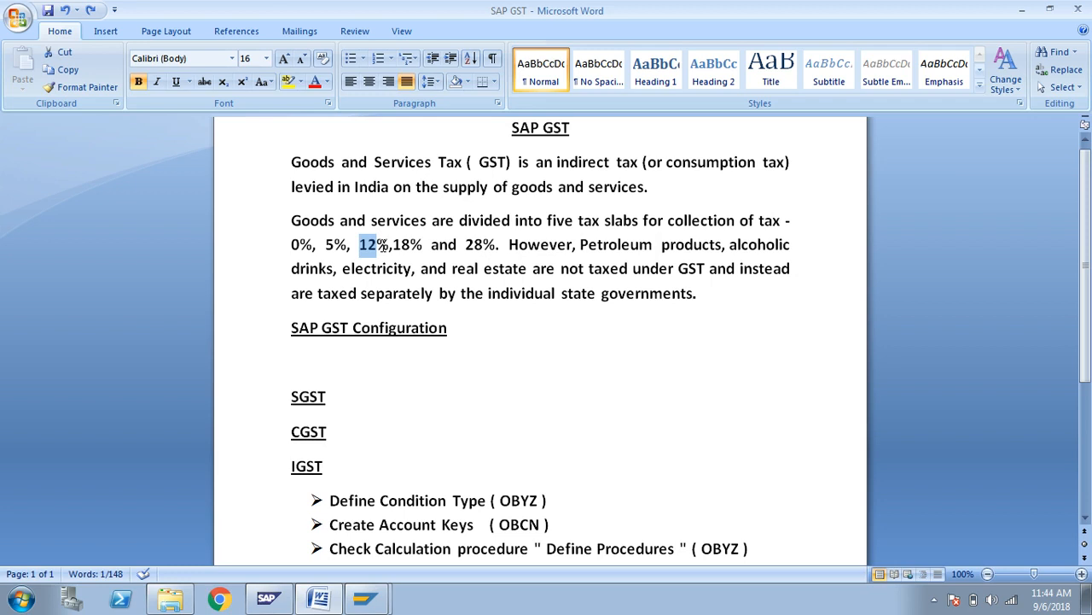
pyautogui.click(336, 397)
pyautogui.write('-6%')
pyautogui.click(331, 433)
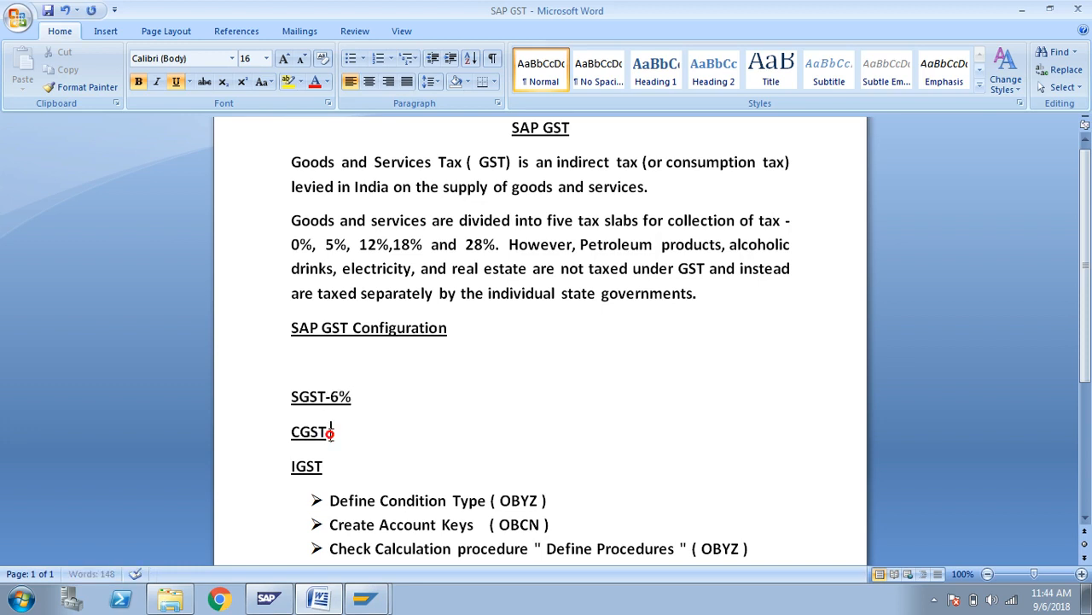
pyautogui.write('-6%')
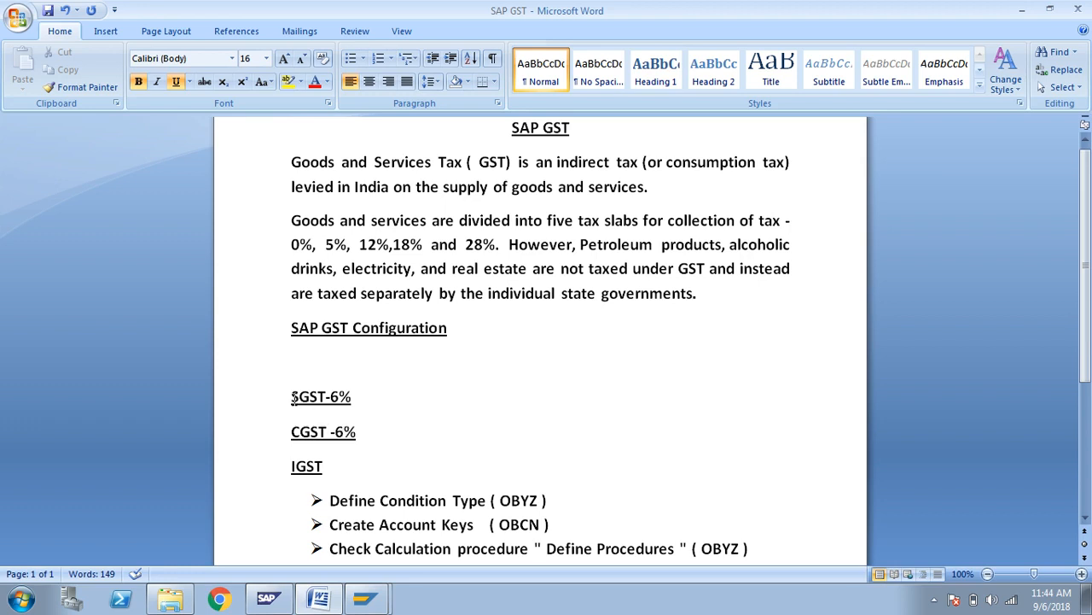
pyautogui.moveTo(293, 397); pyautogui.dragTo(361, 429)
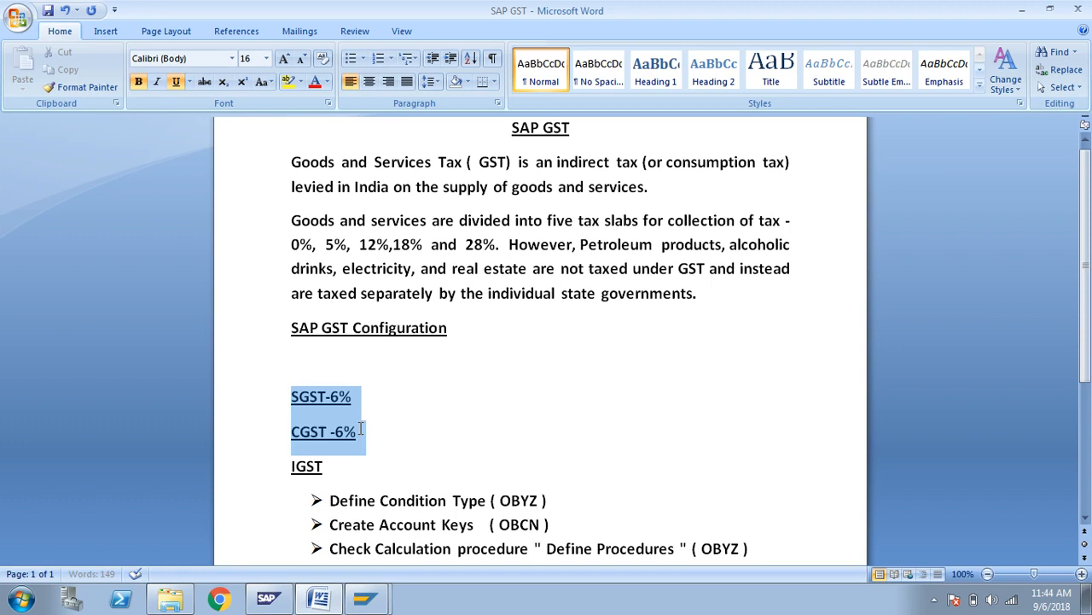
pyautogui.click(380, 443)
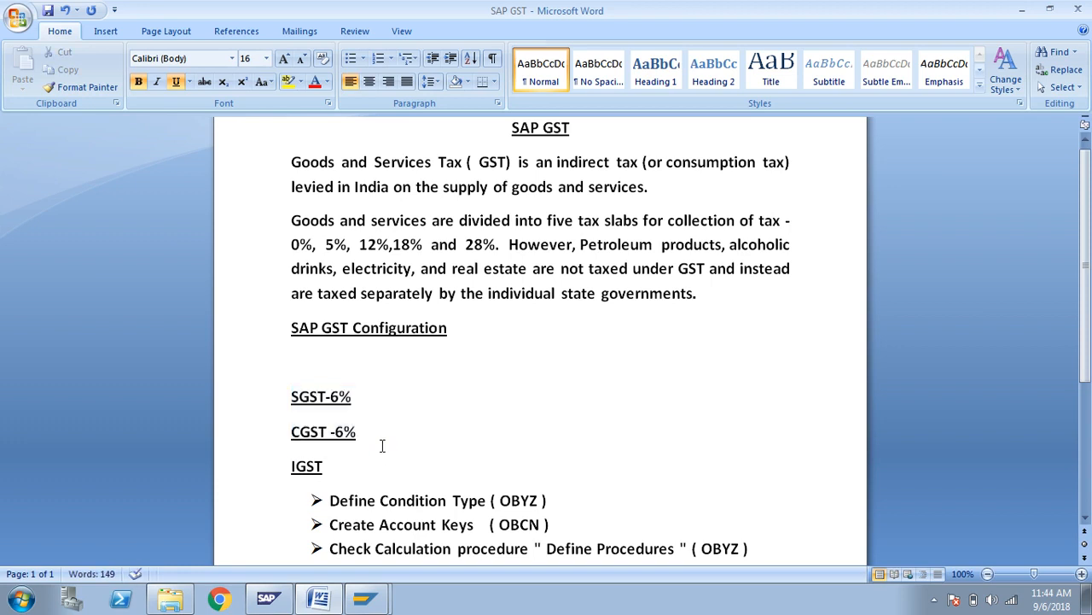
pyautogui.click(340, 468)
pyautogui.write('-12%')
# Delete the blank line between the SAP GST Configuration heading and the SGST line.
pyautogui.click(291, 396)
pyautogui.moveTo(291, 396); pyautogui.dragTo(293, 468)
pyautogui.click(305, 364)
pyautogui.press('BackSpace')
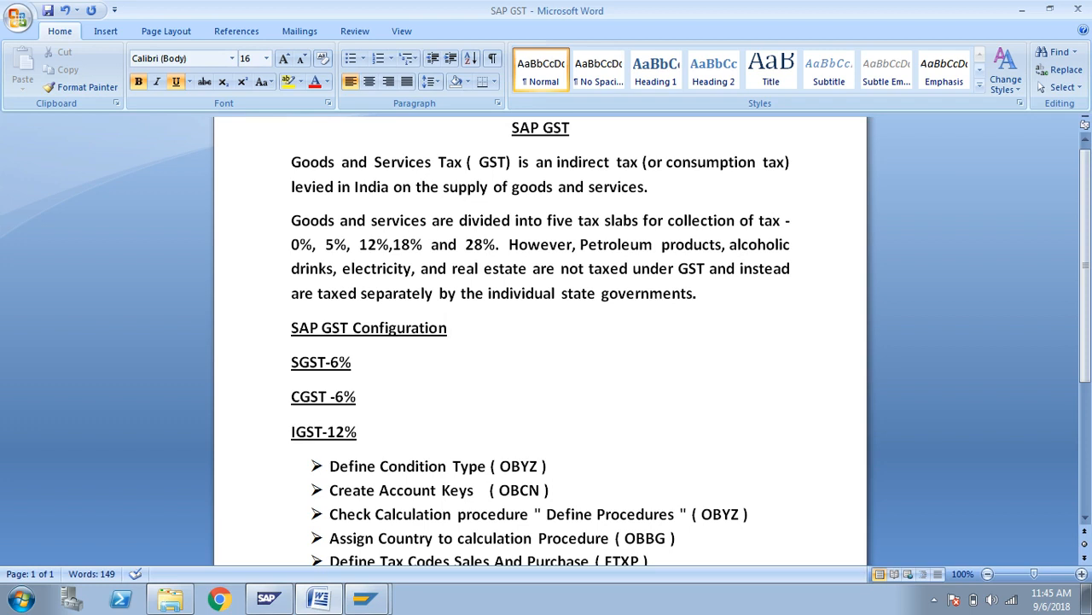
# Review the SGST, CGST and IGST rates and the configuration list, ending on the Define Condition Type (OBYZ) entry.
pyautogui.doubleClick(291, 353)
pyautogui.moveTo(291, 353); pyautogui.dragTo(363, 398)
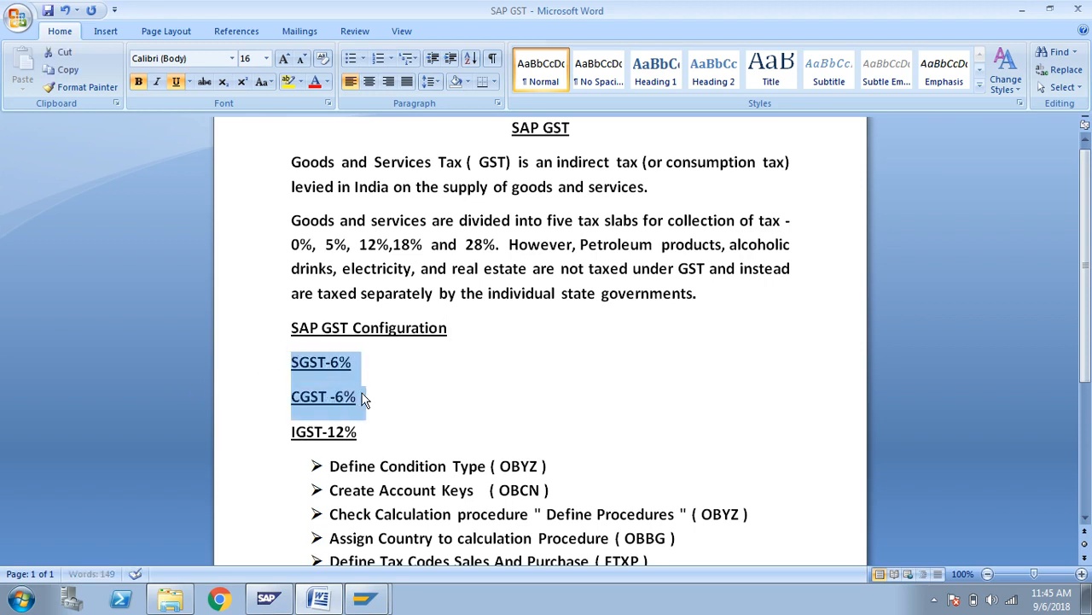
pyautogui.click(379, 446)
pyautogui.moveTo(378, 433); pyautogui.dragTo(295, 438)
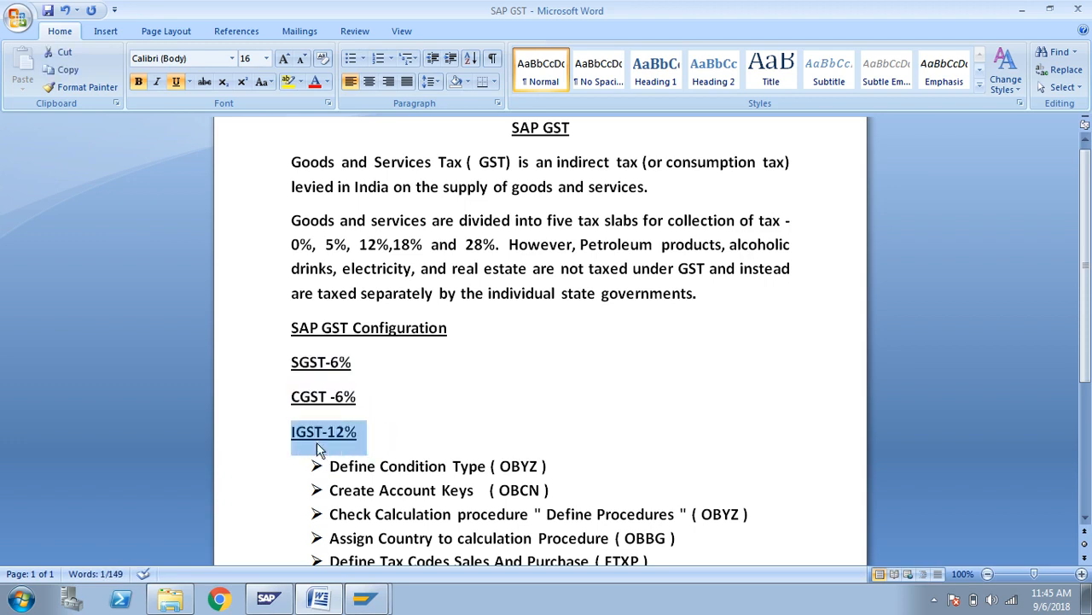
pyautogui.click(427, 440)
pyautogui.press('Down')
pyautogui.press('Down')
pyautogui.press('Down')
pyautogui.press('Down')
pyautogui.press('Down')
pyautogui.press('Down')
pyautogui.press('Down')
pyautogui.press('Down')
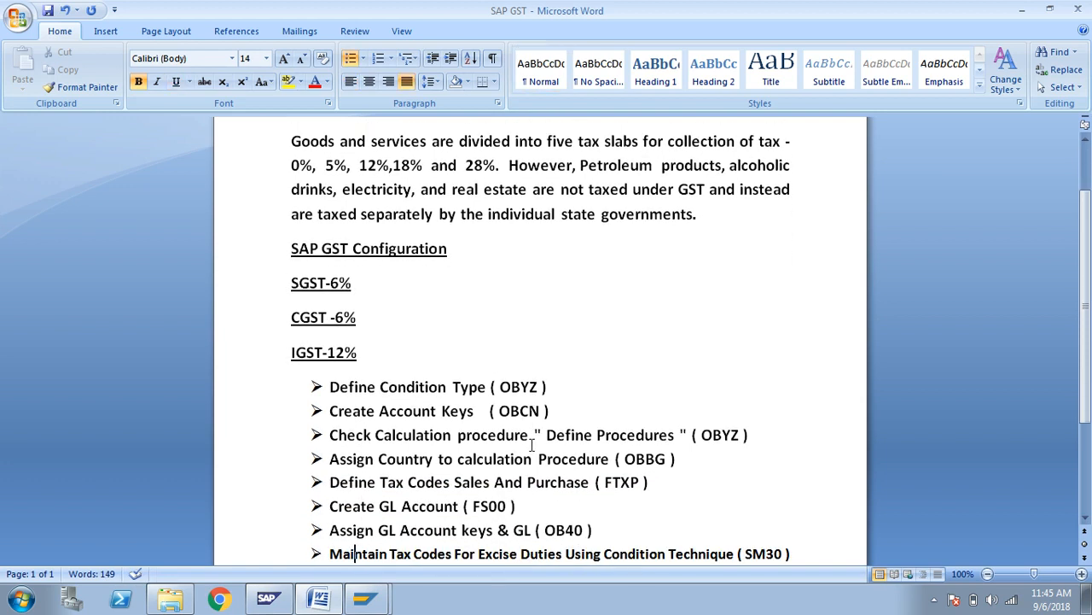
pyautogui.click(568, 387)
pyautogui.moveTo(568, 387); pyautogui.dragTo(348, 393)
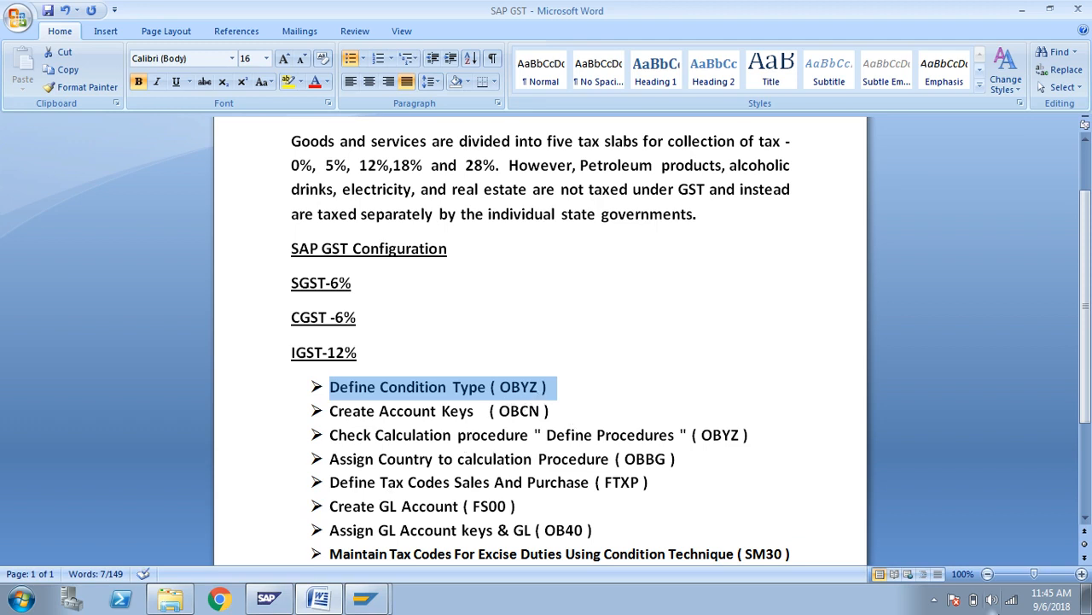
# Switch to the SAP Easy Access window, run transaction SPRO and open the SAP Reference IMG.
pyautogui.click(934, 598)
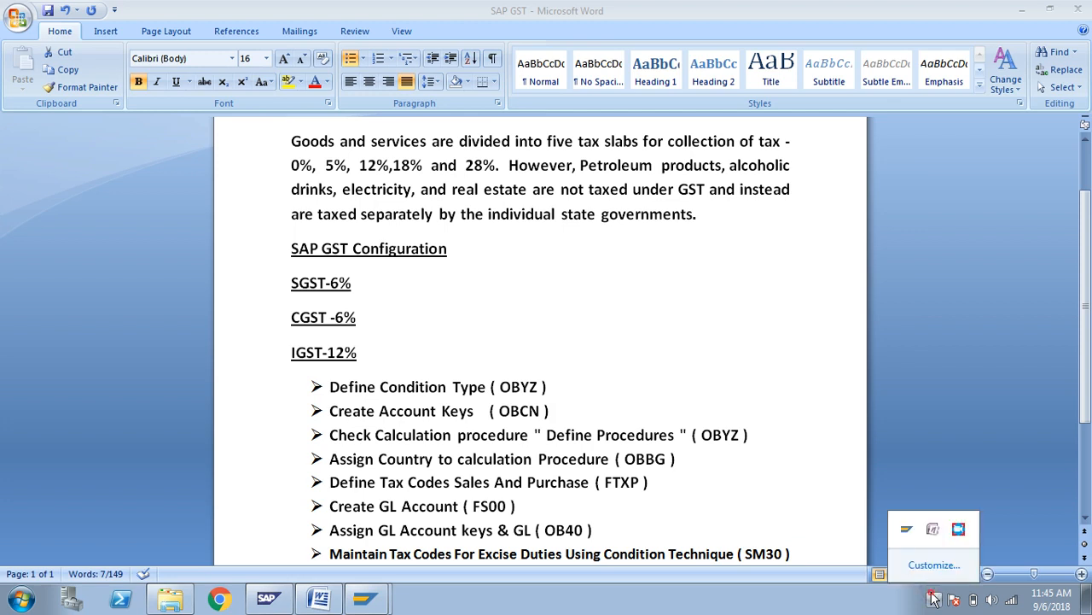
pyautogui.click(738, 459)
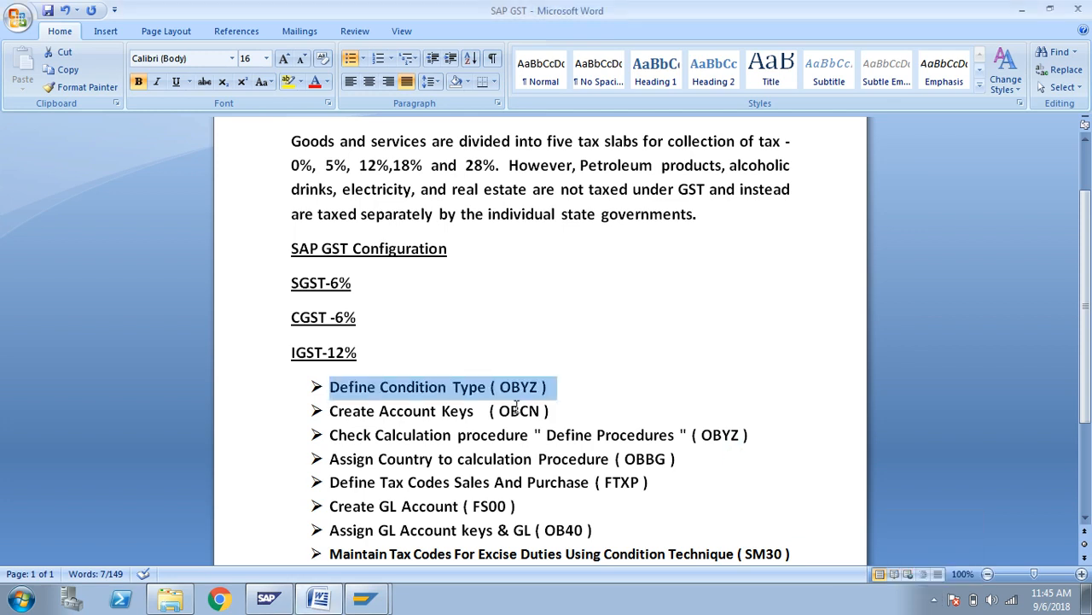
pyautogui.click(318, 598)
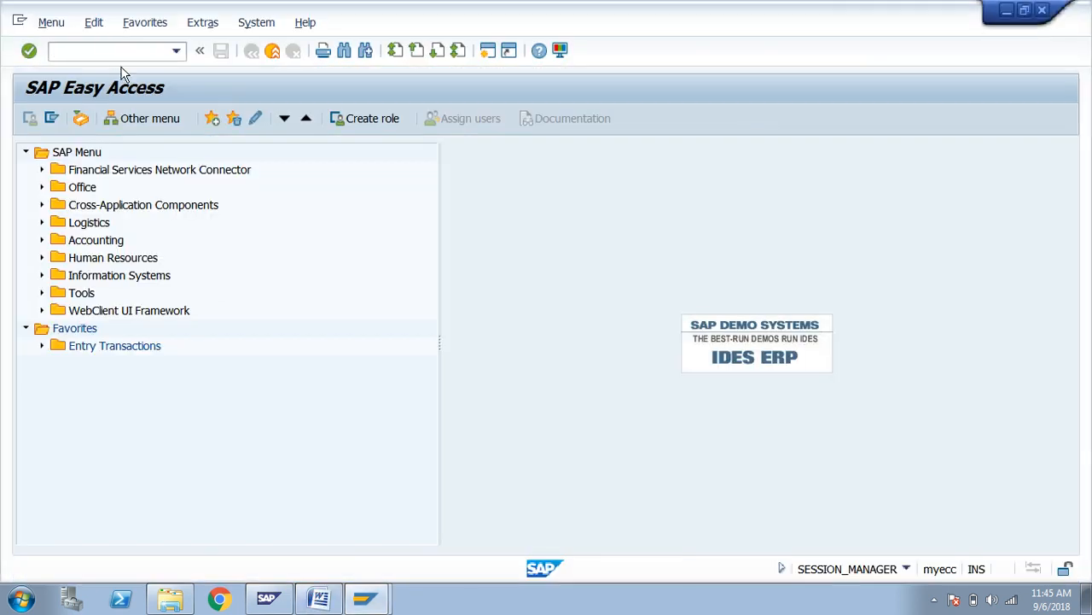
pyautogui.write('SPRO')
pyautogui.press('Return')
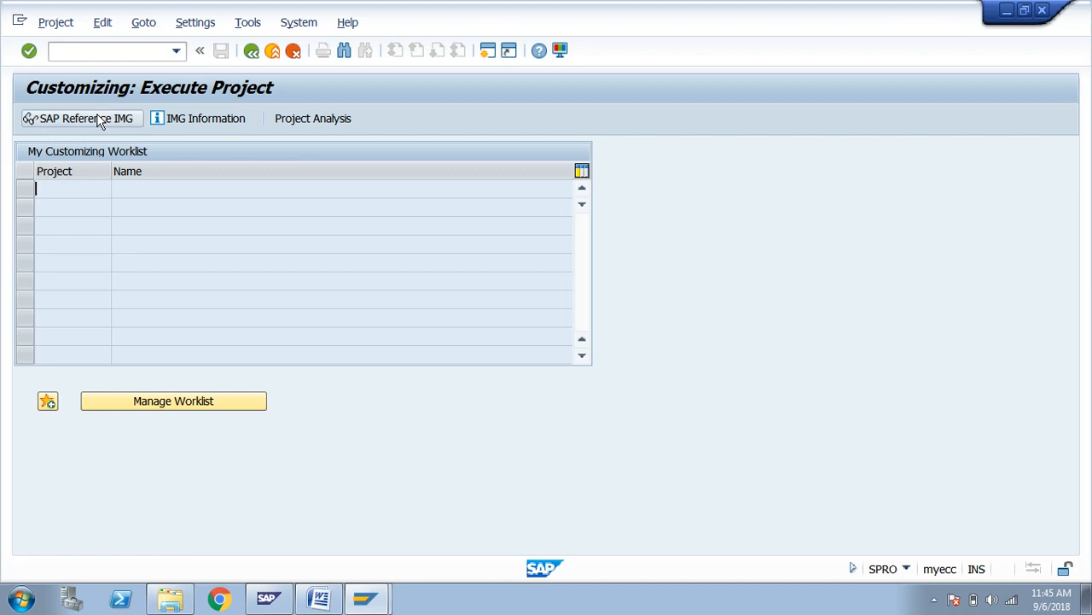
pyautogui.click(103, 119)
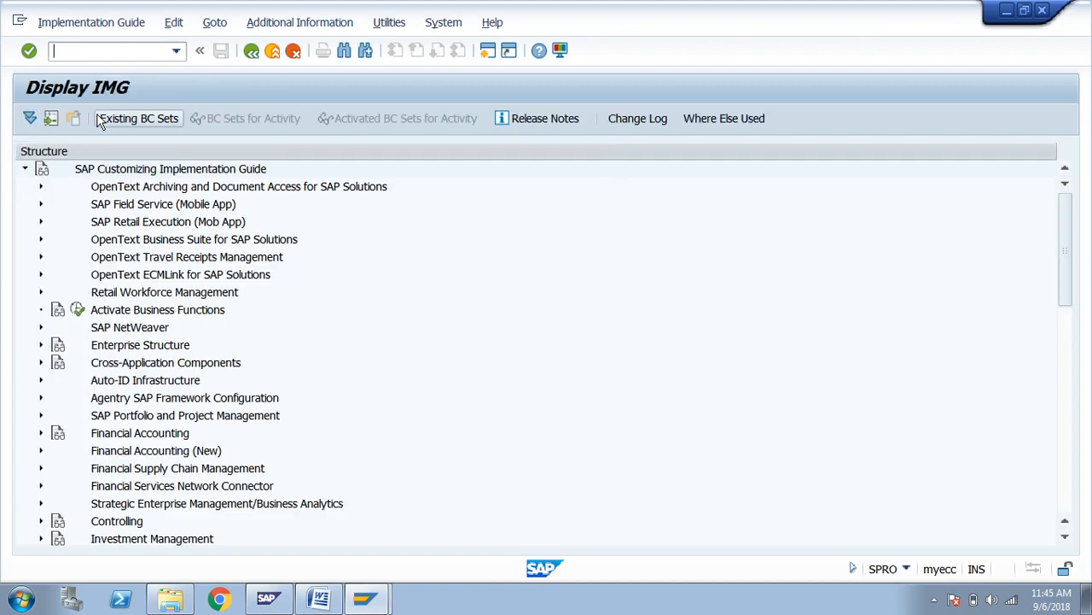
# Expand Financial Accounting (New) and its Financial Accounting Global Settings (New) node in the implementation guide.
pyautogui.press('Down')
pyautogui.press('Down')
pyautogui.press('Down')
pyautogui.press('Down')
pyautogui.press('Down')
pyautogui.press('Down')
pyautogui.press('Down')
pyautogui.press('Down')
pyautogui.press('Down')
pyautogui.press('Down')
pyautogui.press('Down')
pyautogui.press('Down')
pyautogui.press('Down')
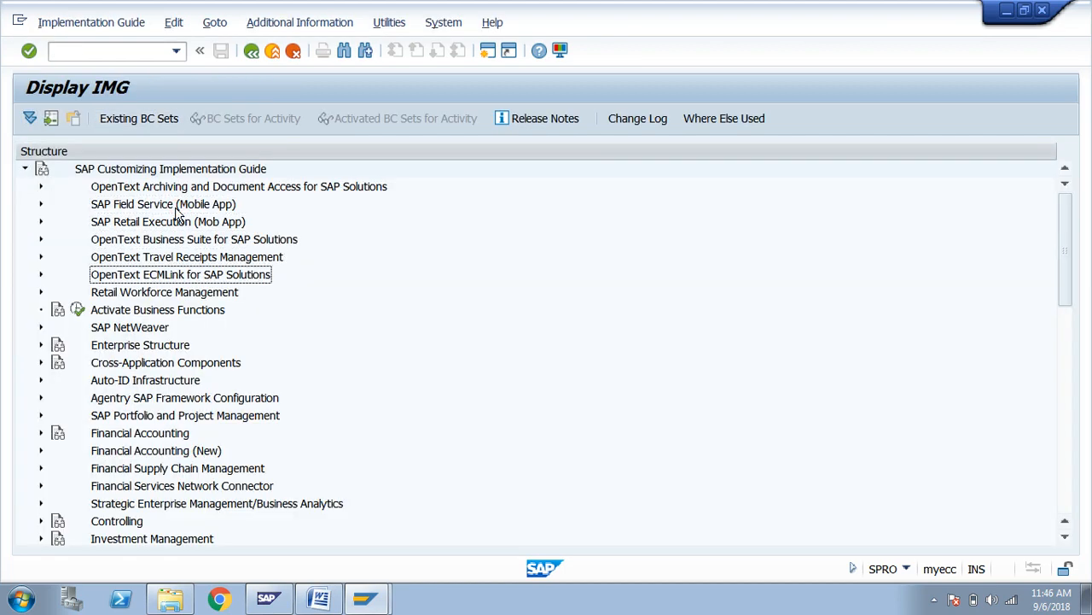
pyautogui.press('Right')
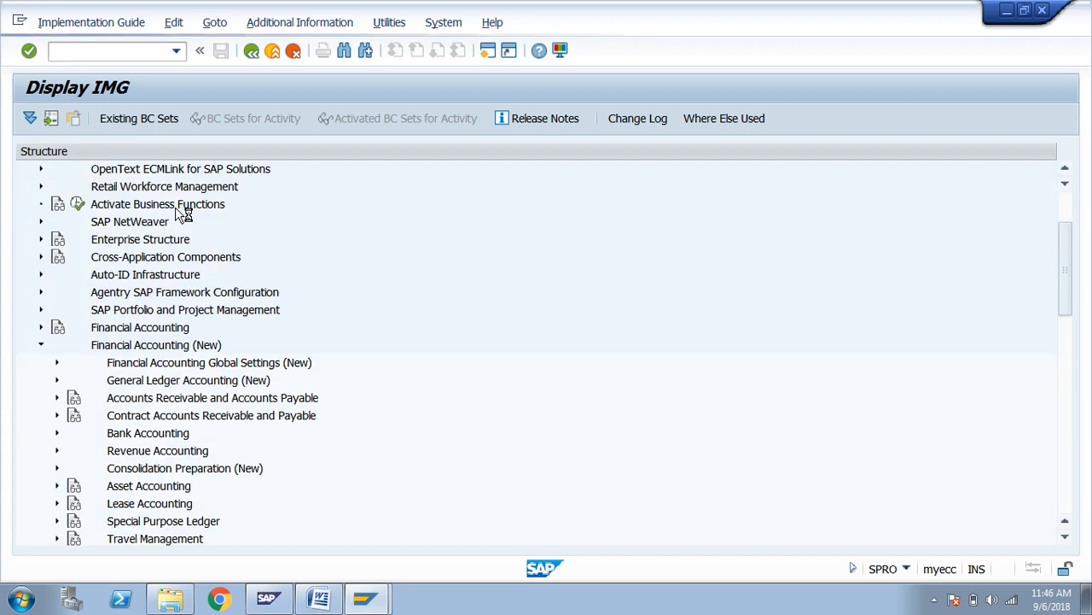
pyautogui.press('Down')
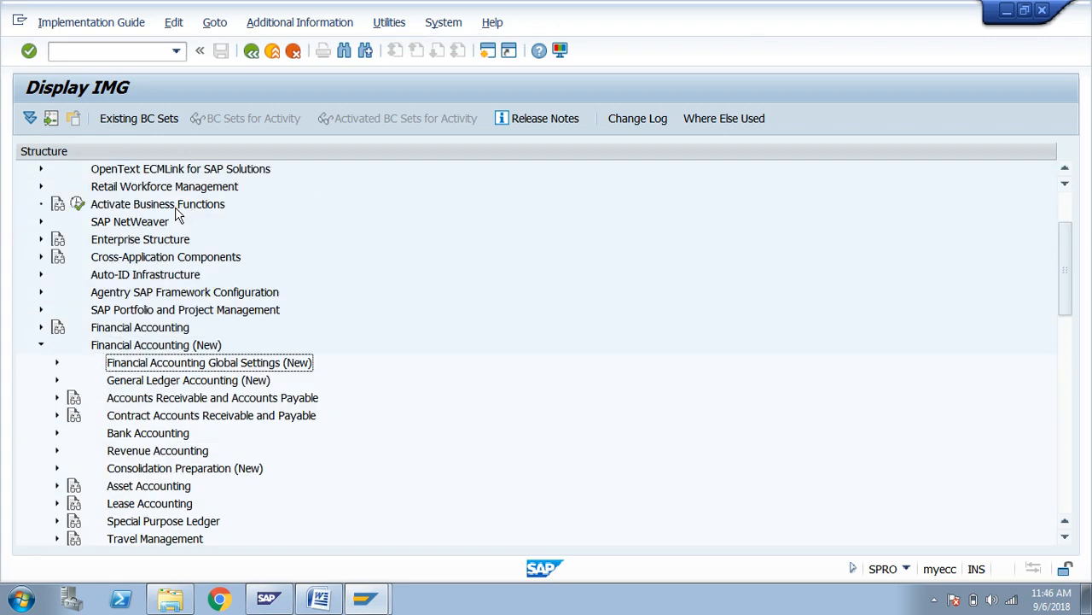
pyautogui.press('Right')
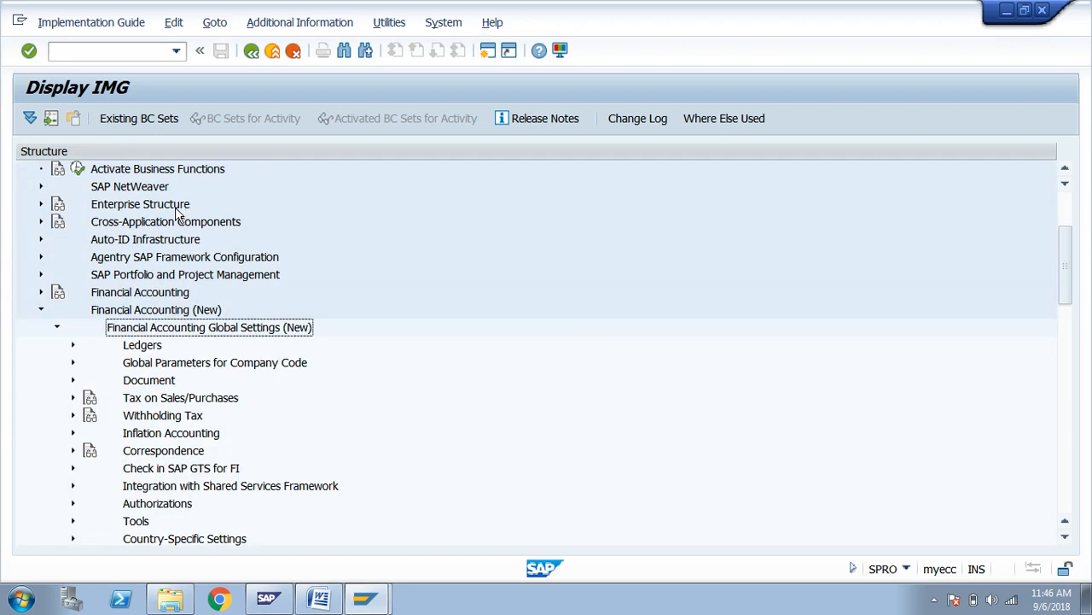
# Expand Tax on Sales/Purchases under the global settings and move to its Basic Settings node.
pyautogui.press('Down')
pyautogui.press('Down')
pyautogui.press('Down')
pyautogui.press('Down')
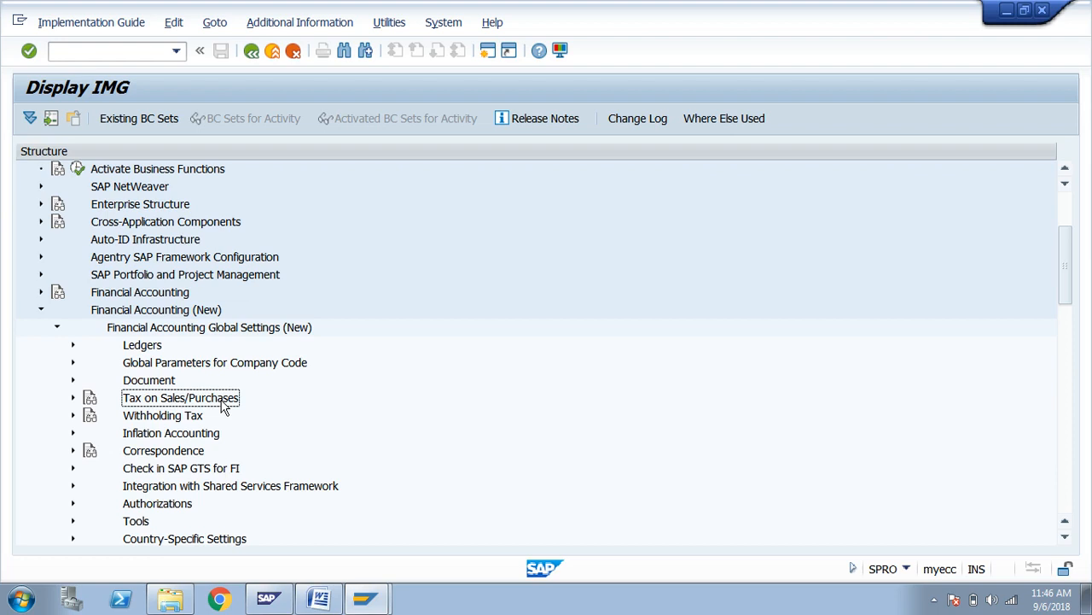
pyautogui.press('Right')
pyautogui.press('Down')
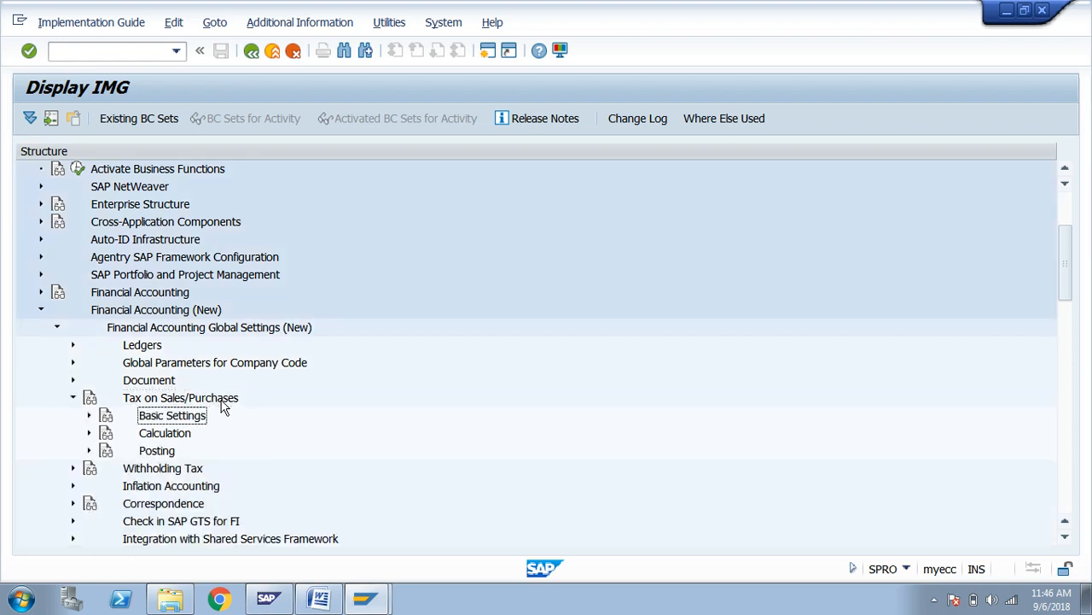
# Expand Basic Settings under Tax on Sales/Purchases and execute the Check Calculation Procedure activity.
pyautogui.press('Right')
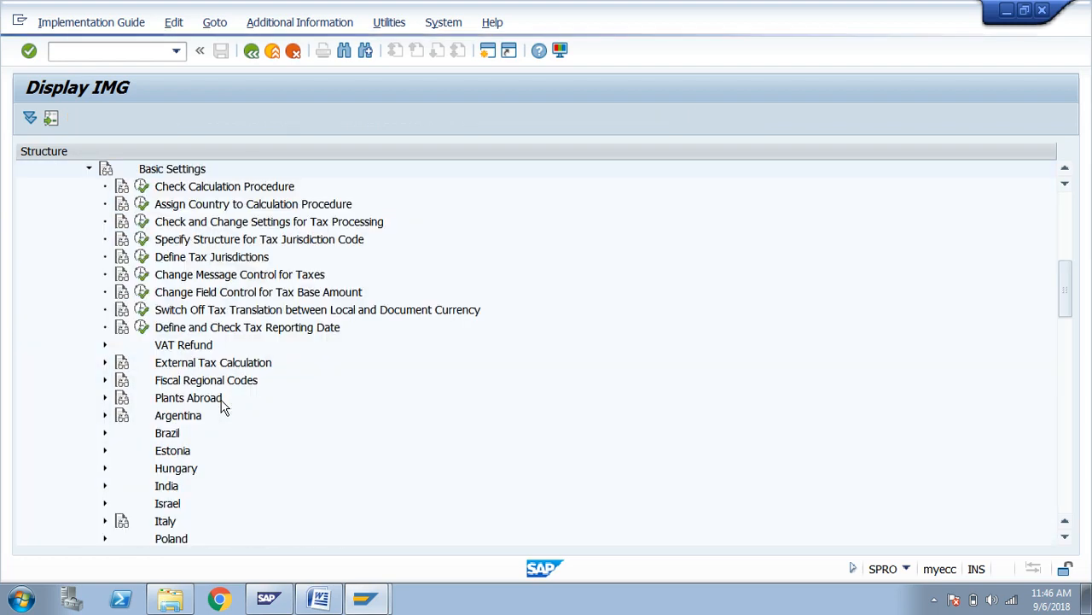
pyautogui.press('Down')
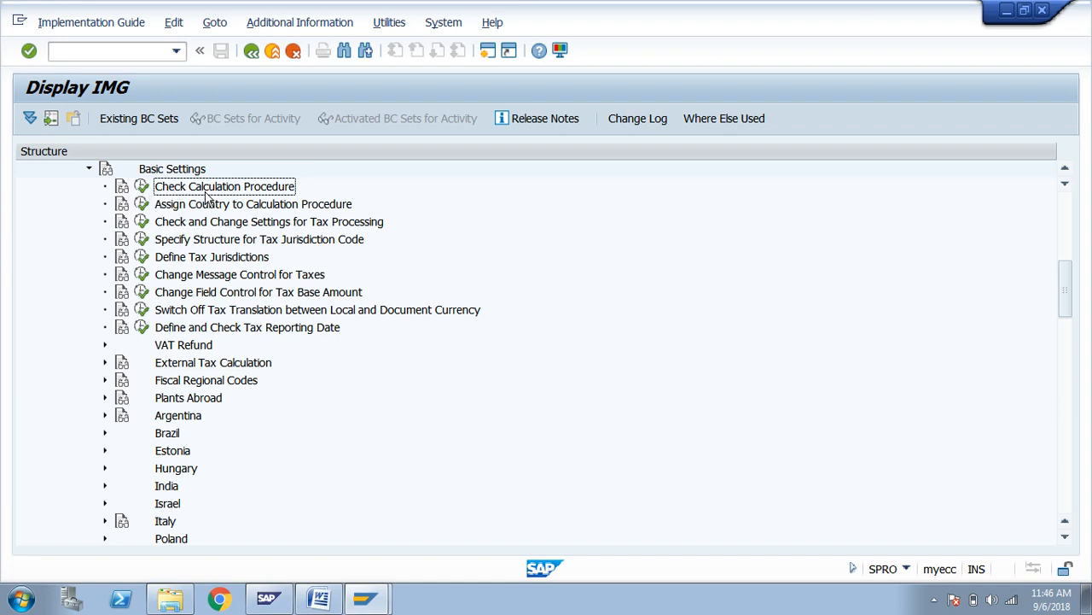
pyautogui.click(142, 186)
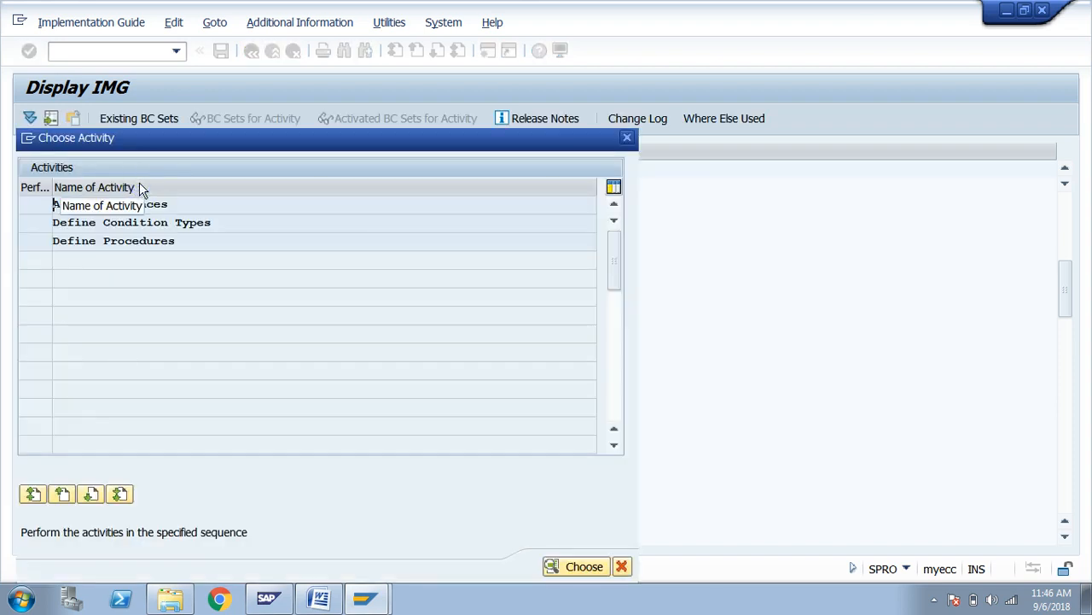
# Open the Define Condition Types overview and return to the activity selection.
pyautogui.click(155, 222)
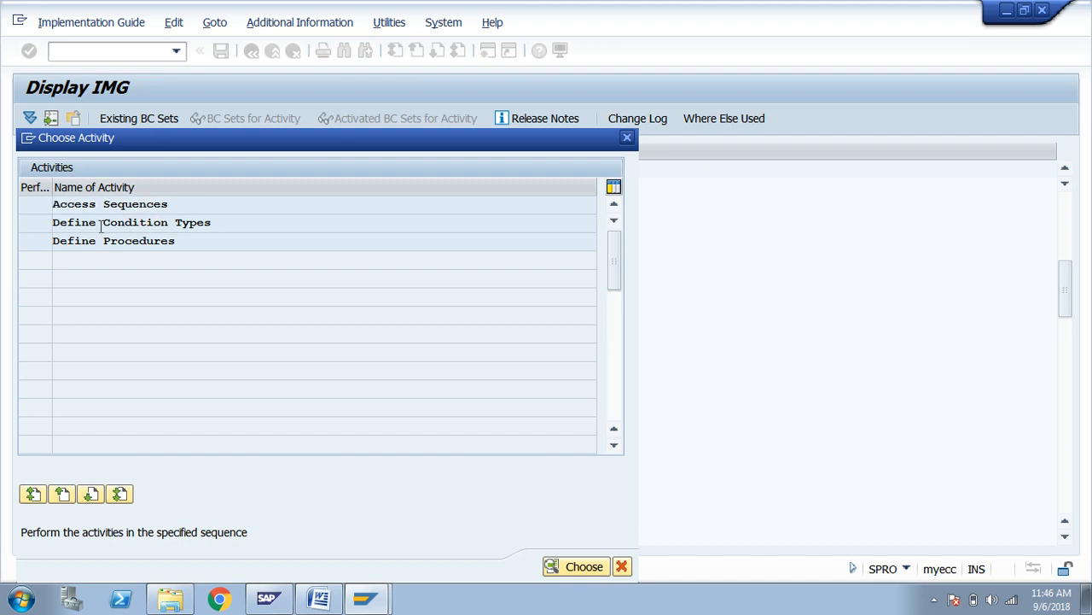
pyautogui.doubleClick(219, 222)
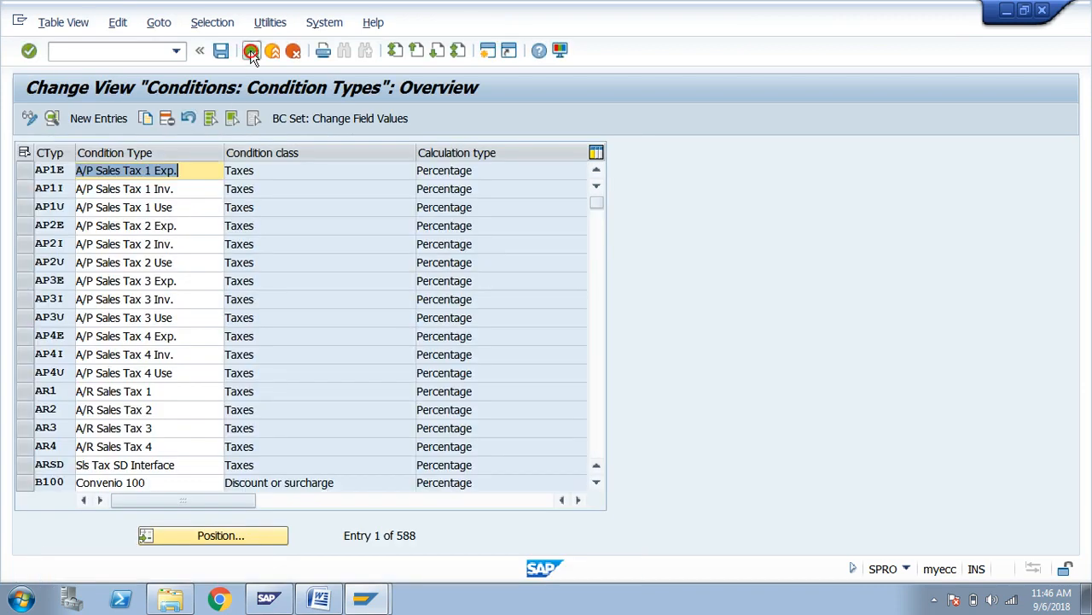
pyautogui.click(251, 51)
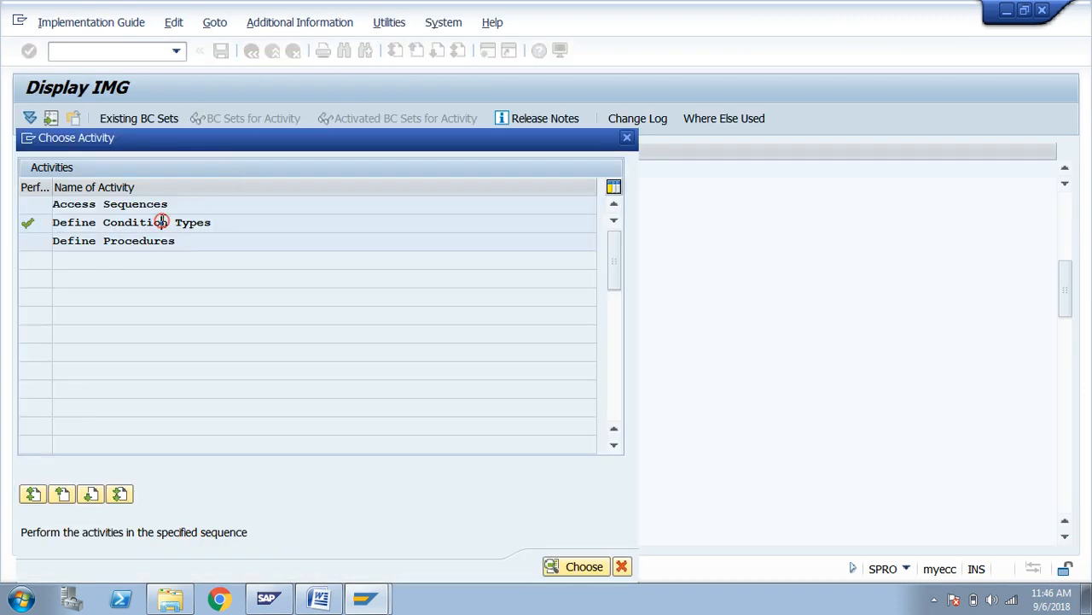
# Review the Define Condition Type entry and the SGST, CGST and IGST rates in the Word document, ending back in the SAP window.
pyautogui.hotkey('alt', 'Tab')
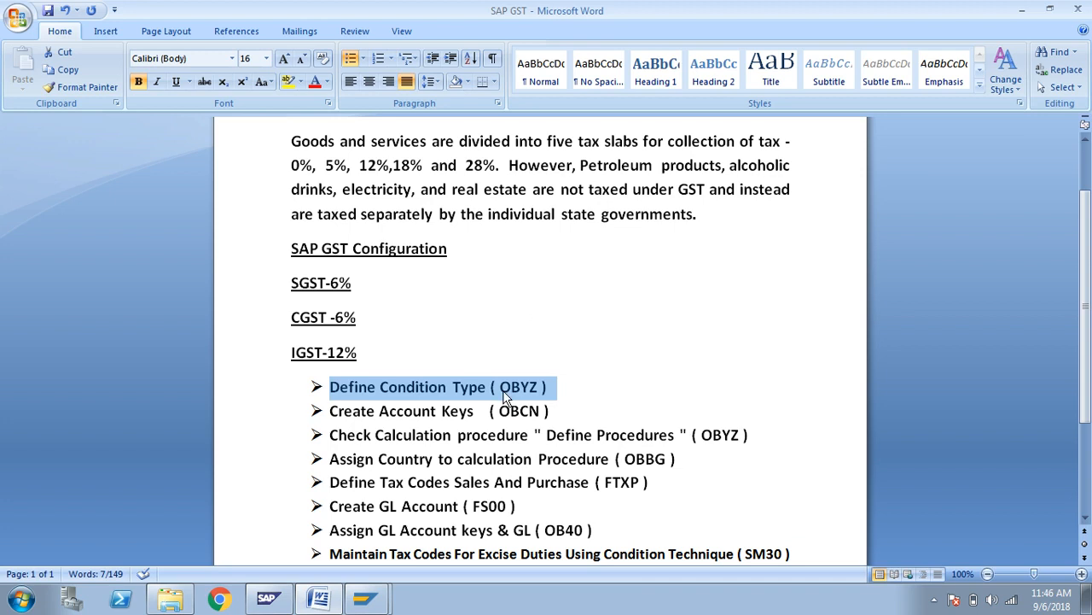
pyautogui.hotkey('alt', 'Tab')
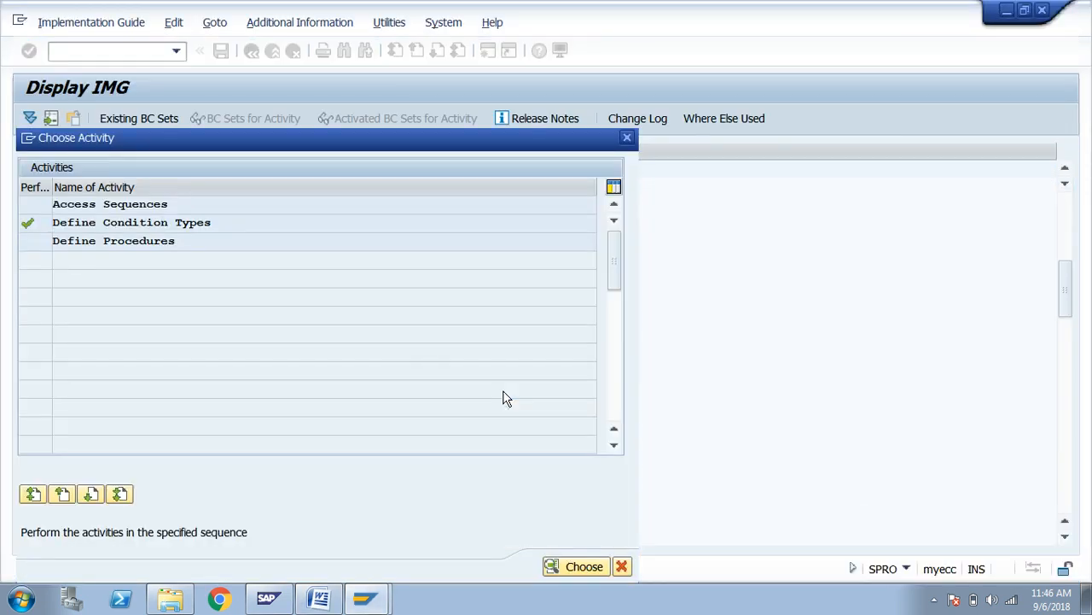
pyautogui.hotkey('alt', 'Tab')
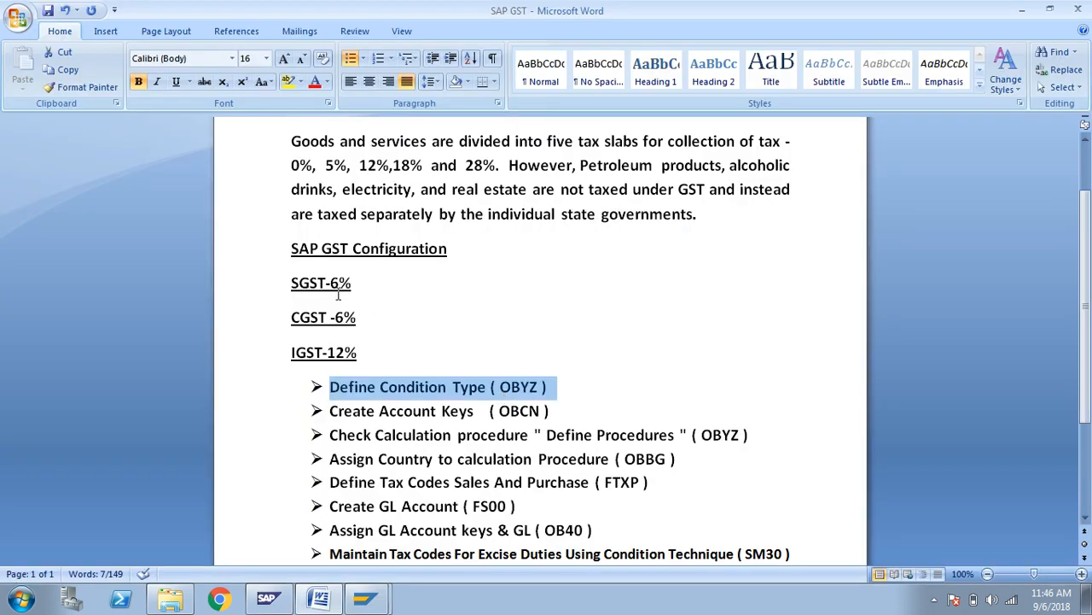
pyautogui.click(340, 288)
pyautogui.click(330, 318)
pyautogui.click(330, 354)
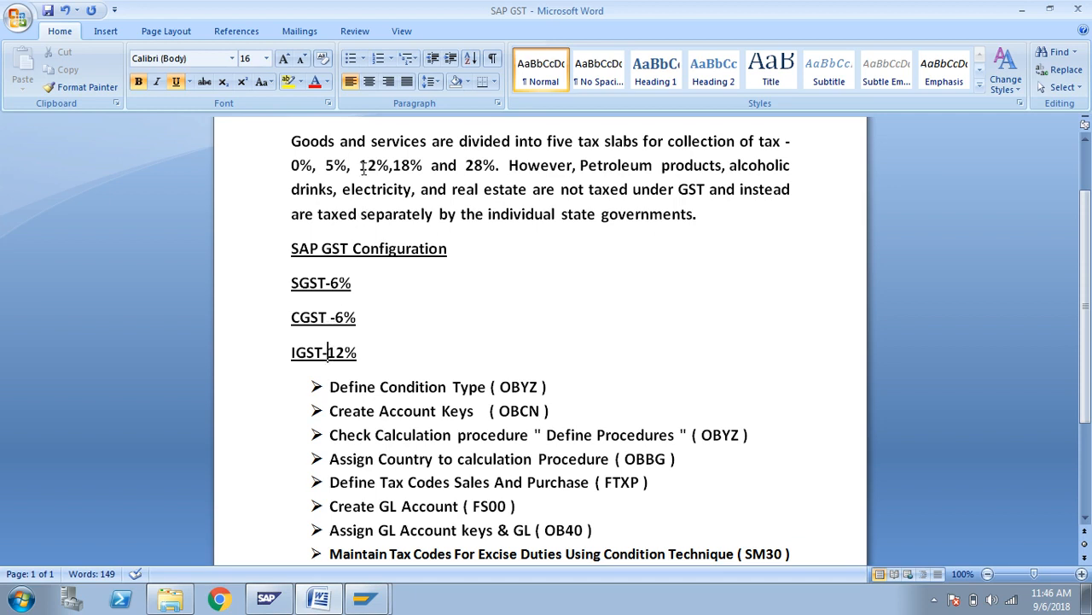
pyautogui.moveTo(359, 165); pyautogui.dragTo(376, 168)
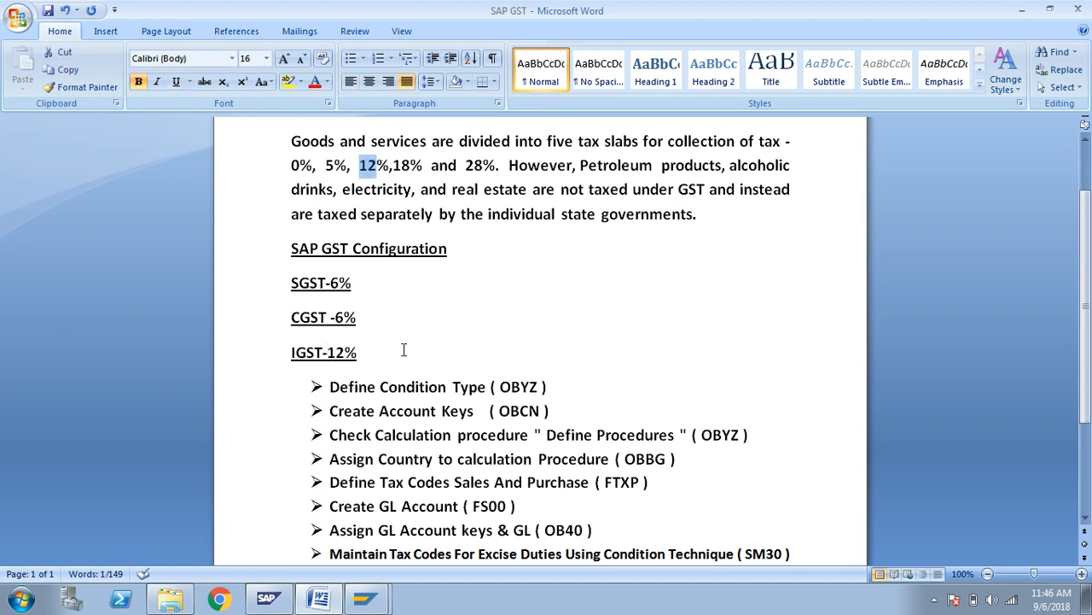
pyautogui.hotkey('alt', 'Tab')
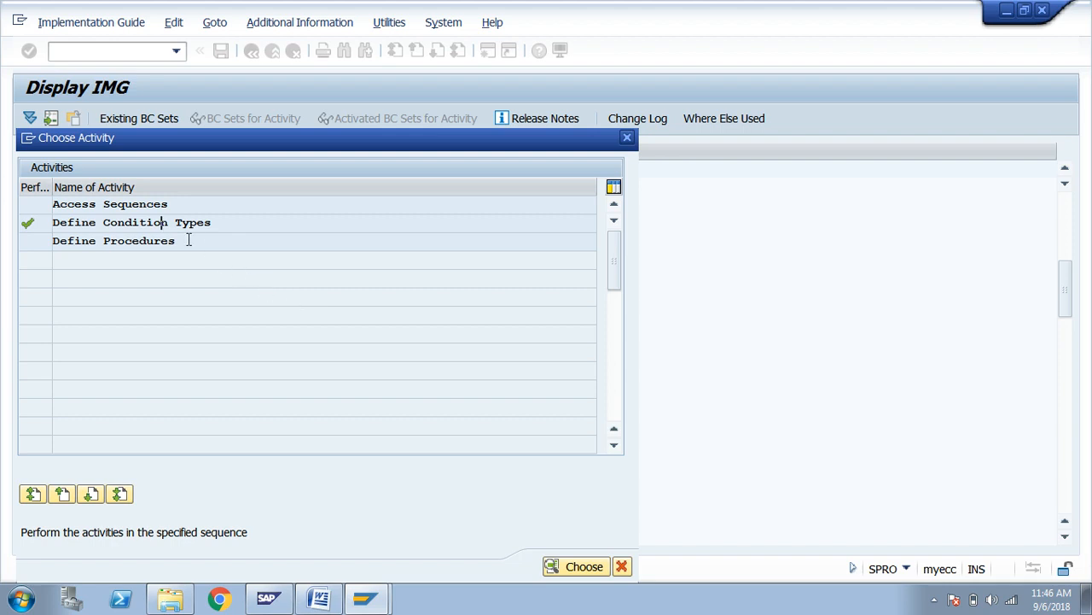
# Open Define Condition Types and create a new entry with the condition type code SGST.
pyautogui.doubleClick(160, 223)
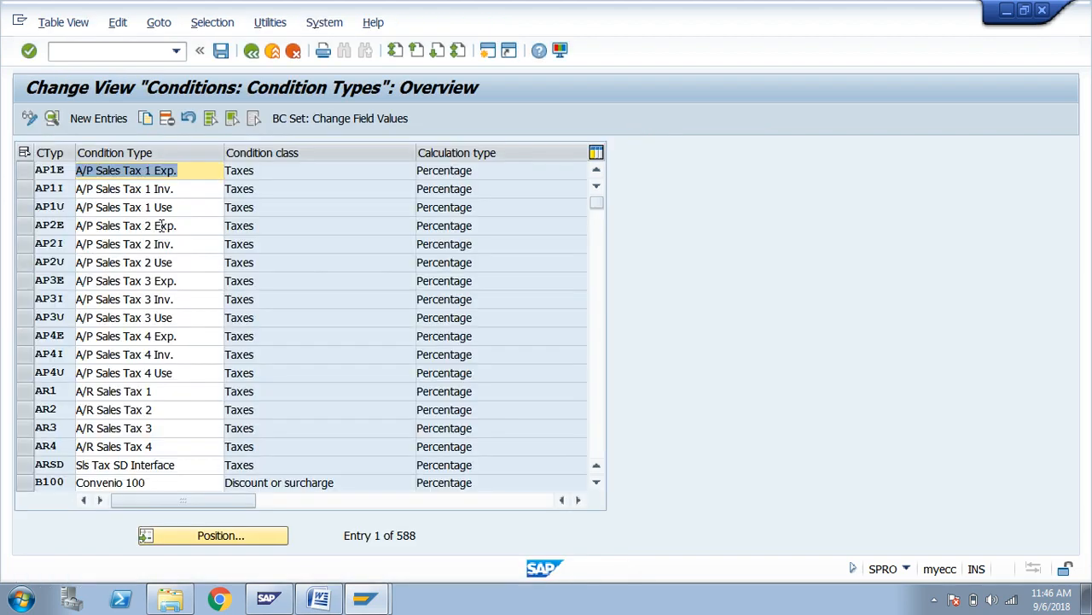
pyautogui.click(111, 119)
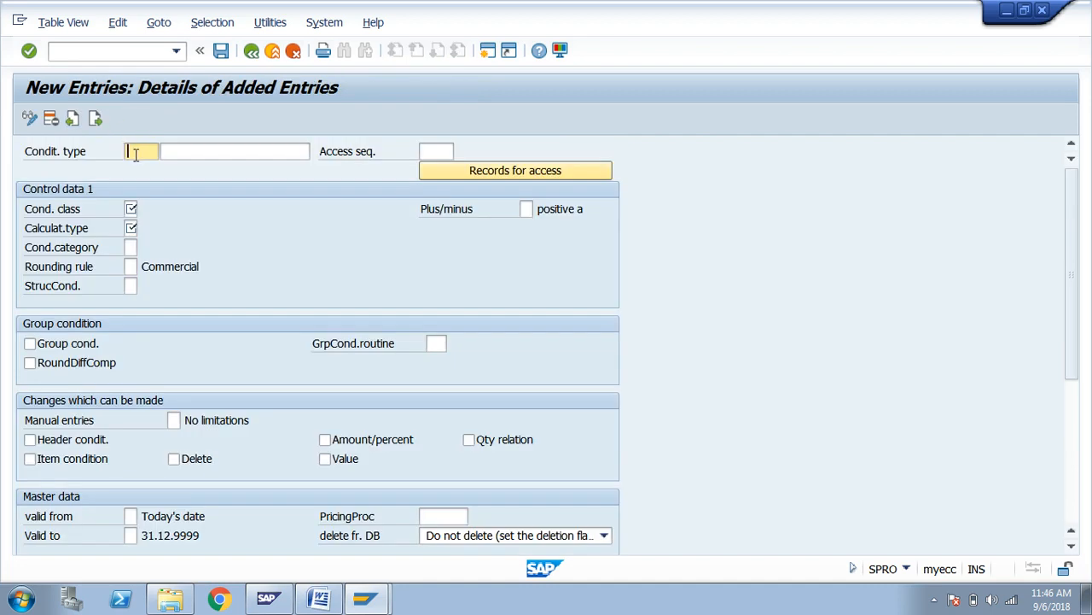
pyautogui.write('FSG')
pyautogui.press('BackSpace')
pyautogui.press('BackSpace')
pyautogui.write('SGT')
pyautogui.press('BackSpace')
pyautogui.press('BackSpace')
pyautogui.press('BackSpace')
pyautogui.press('BackSpace')
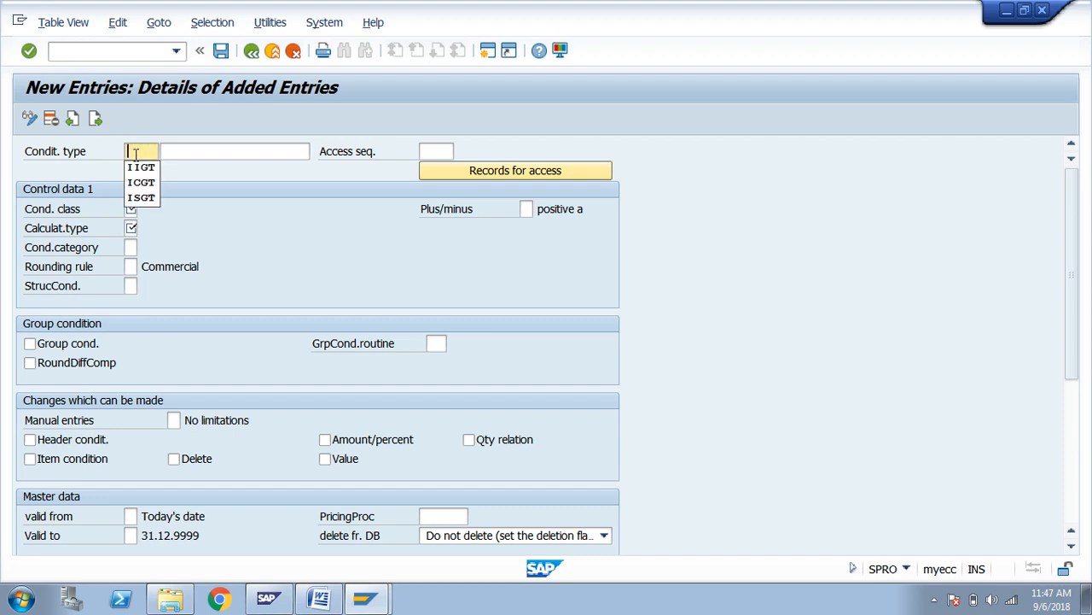
pyautogui.write('S')
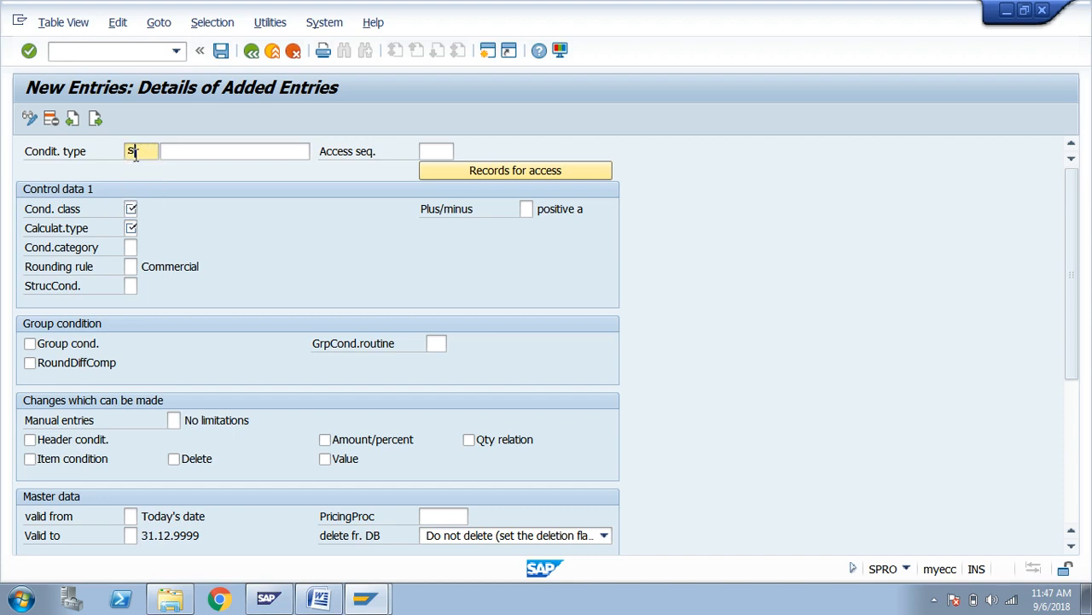
pyautogui.write('GST')
pyautogui.press('Tab')
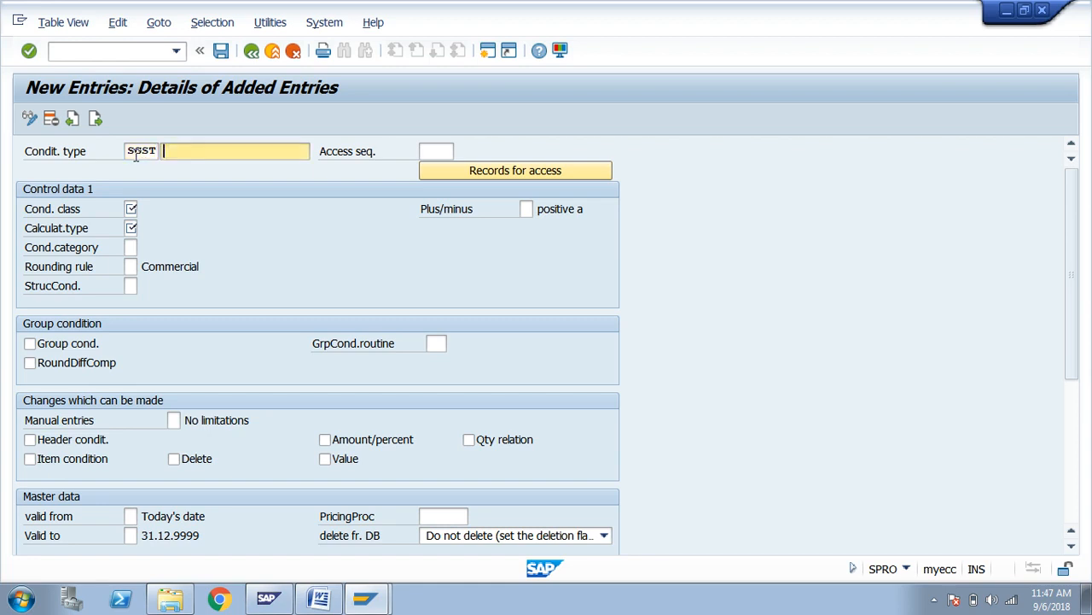
# Describe the SGST condition type as FM SGST and assign it the access sequence MWST.
pyautogui.write('FM SGST')
pyautogui.press('Tab')
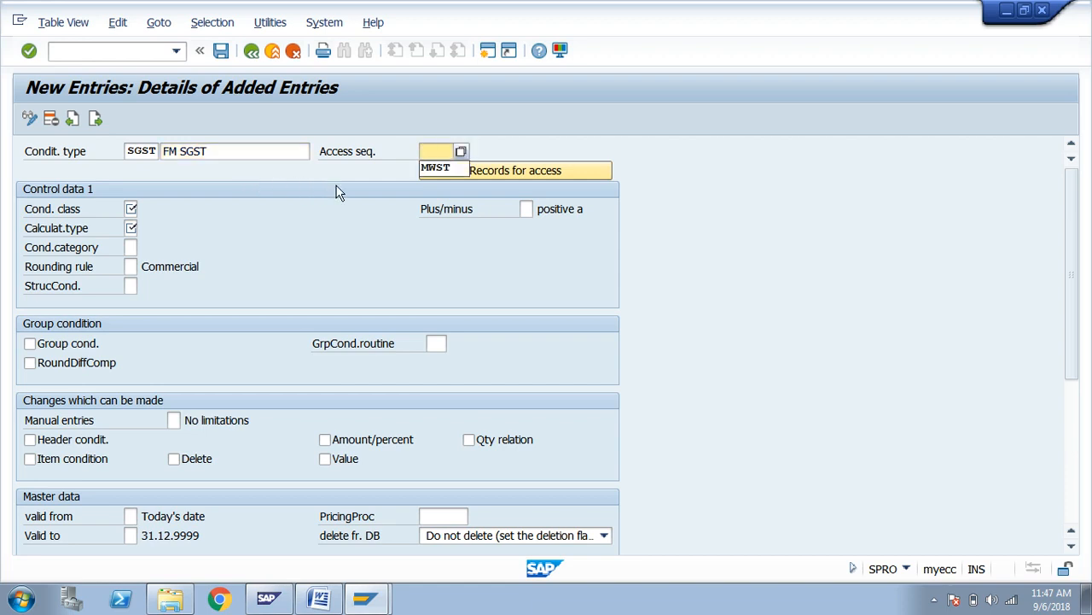
pyautogui.click(436, 170)
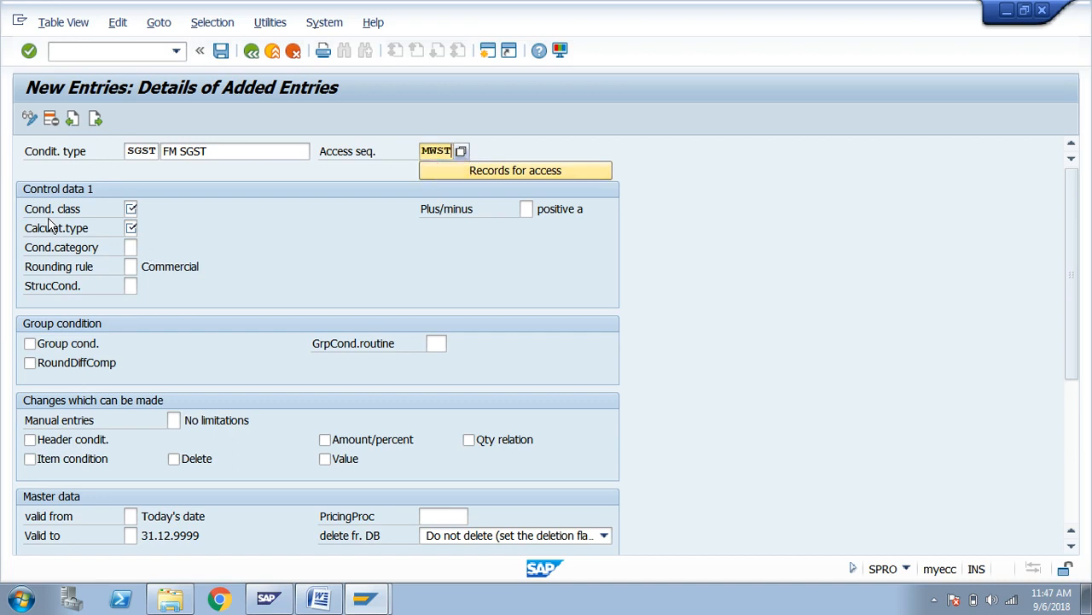
# Set the SGST condition type's condition class to D (Taxes).
pyautogui.click(134, 209)
pyautogui.click(143, 210)
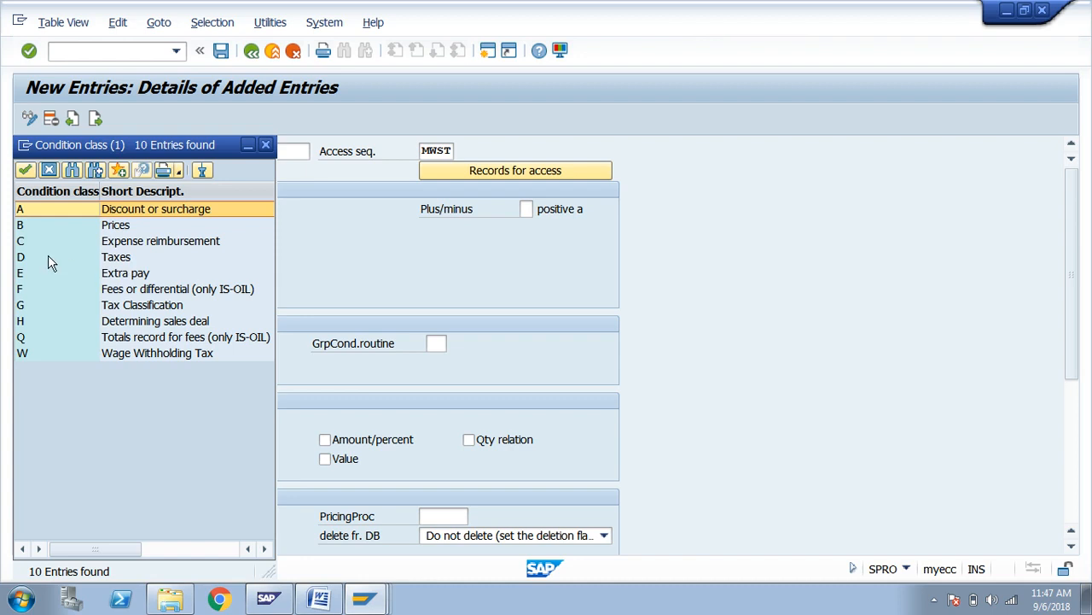
pyautogui.click(48, 258)
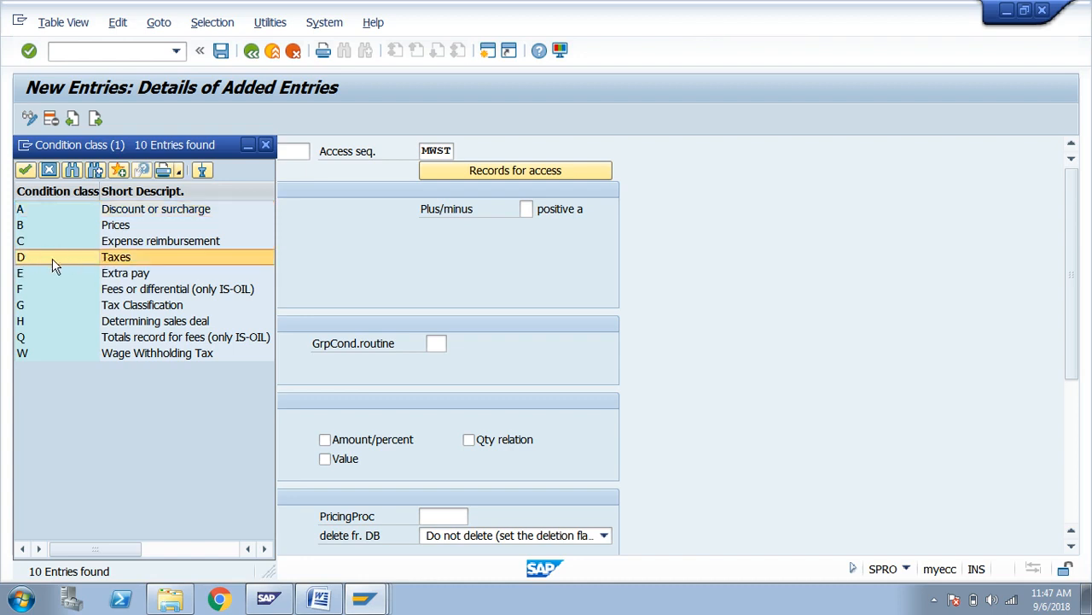
pyautogui.doubleClick(52, 259)
# Set the SGST condition type's calculation type to A (Percentage).
pyautogui.click(134, 227)
pyautogui.click(144, 228)
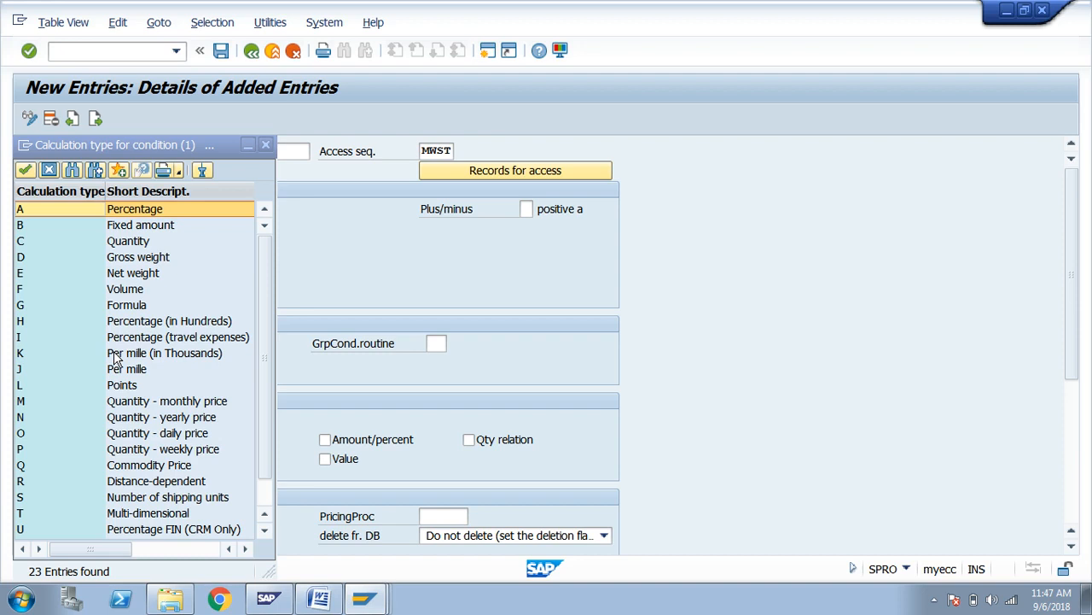
pyautogui.click(67, 210)
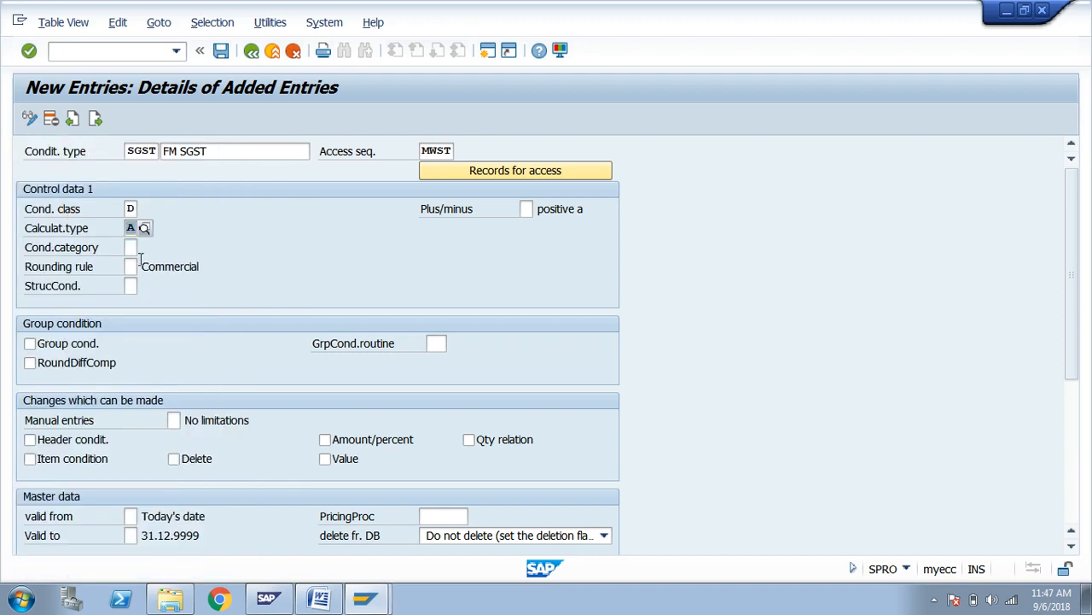
pyautogui.press('BackSpace')
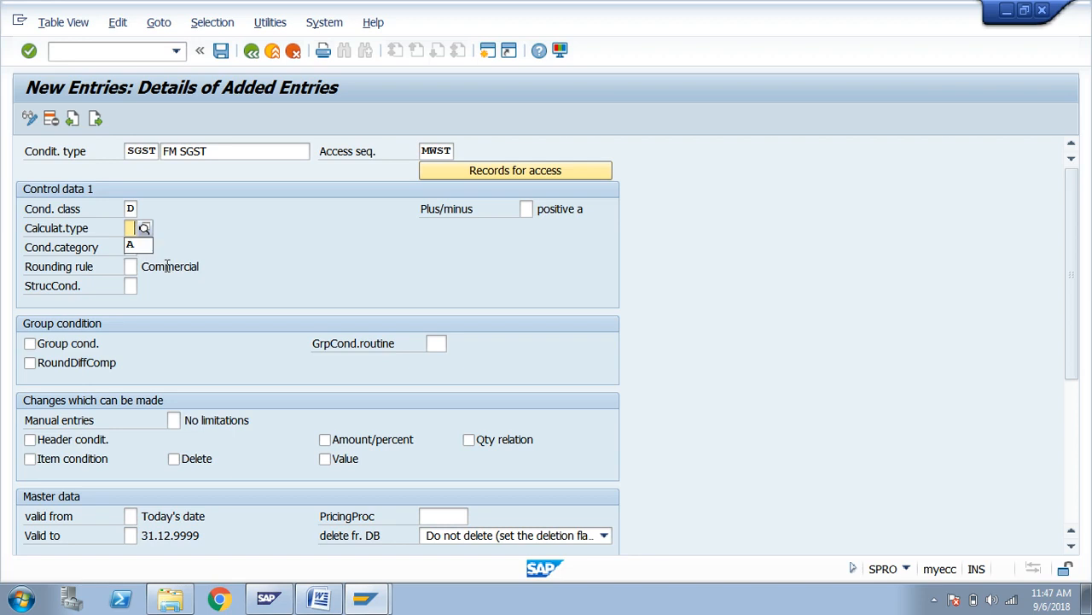
pyautogui.click(134, 247)
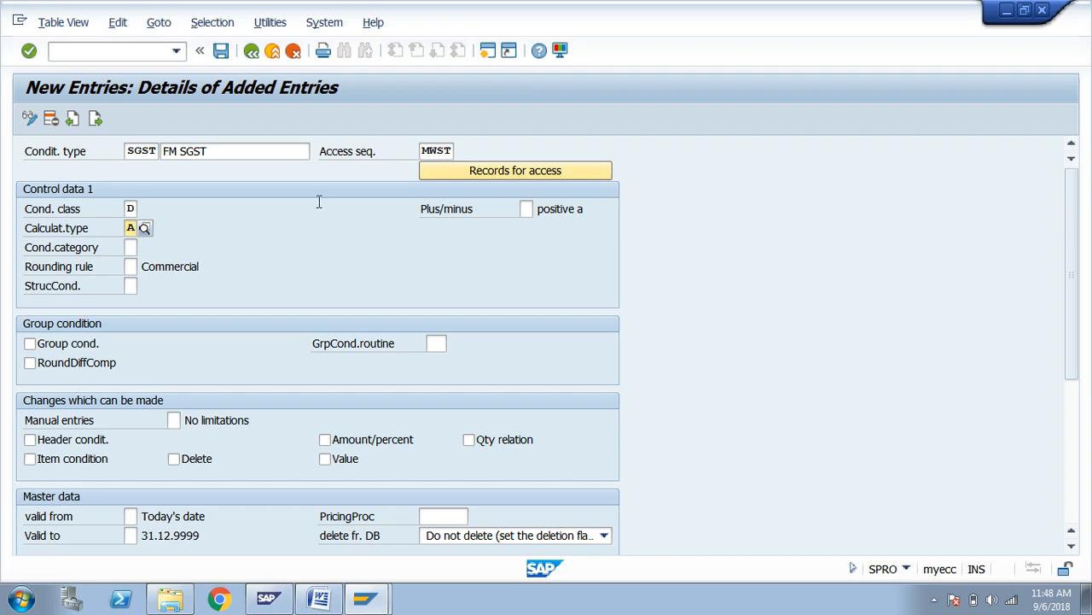
# Re-enter condition class D and save the SGST condition type under customizing request Y01K900057.
pyautogui.click(130, 208)
pyautogui.write('D')
pyautogui.click(137, 227)
pyautogui.click(221, 61)
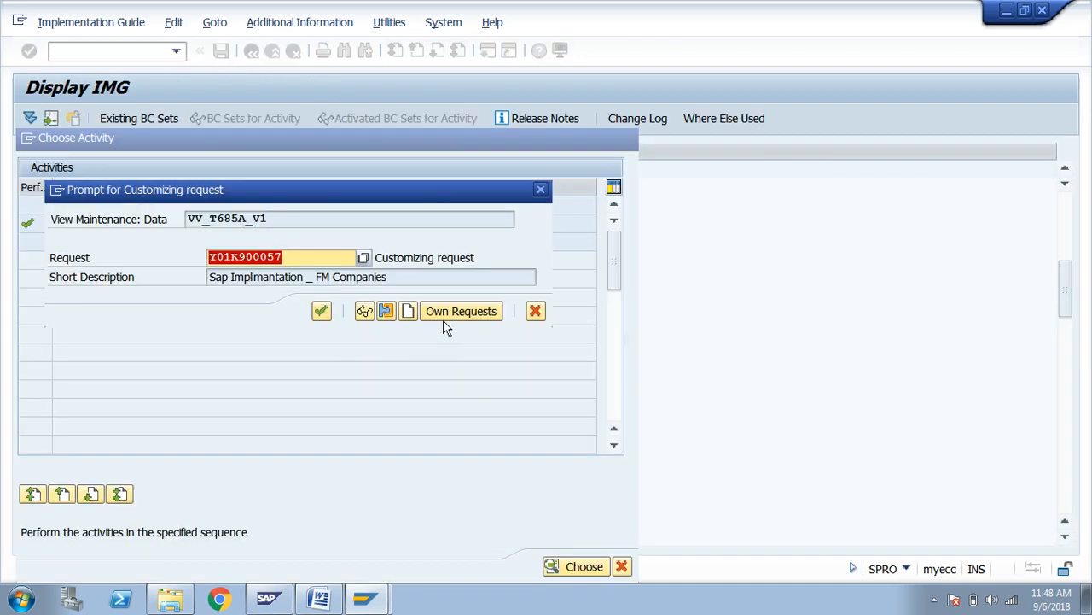
pyautogui.click(330, 318)
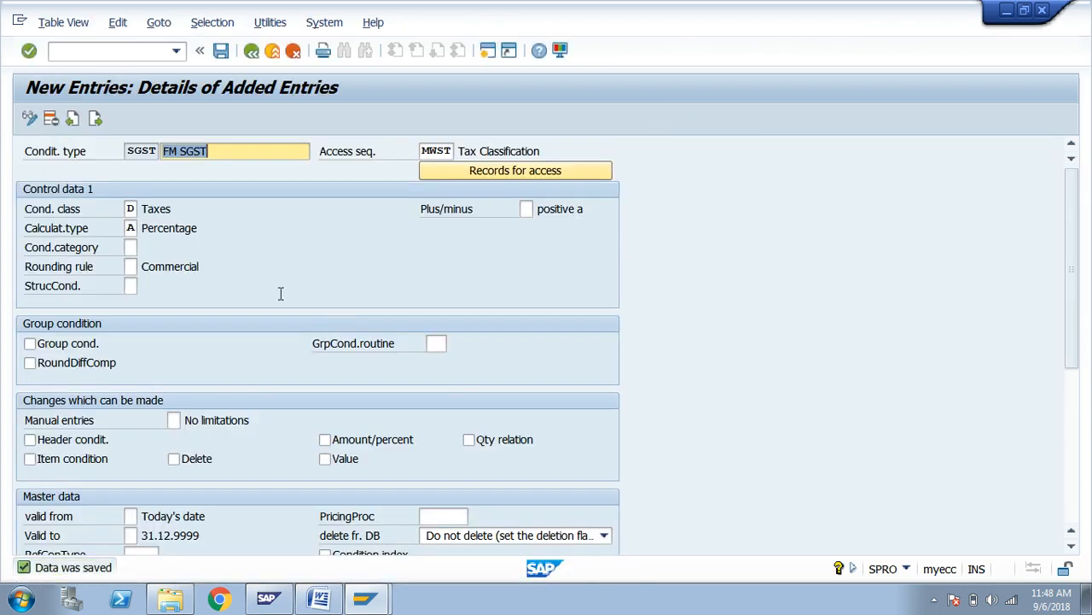
# Create another new entry with condition type CGST, description FM CGST and access sequence MWST.
pyautogui.click(96, 119)
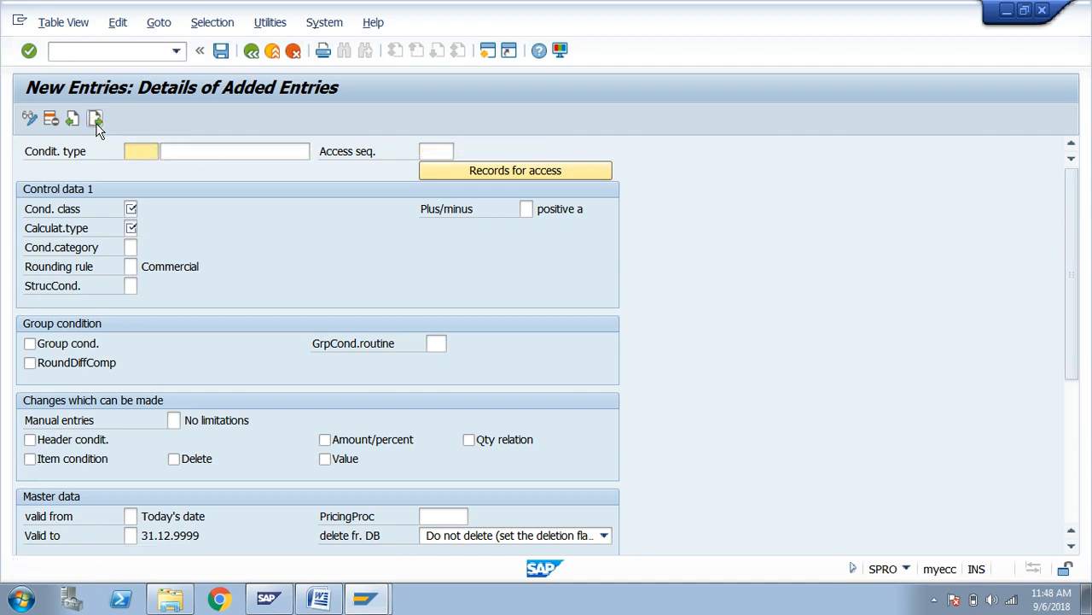
pyautogui.write('CGST')
pyautogui.press('Tab')
pyautogui.write('FM ')
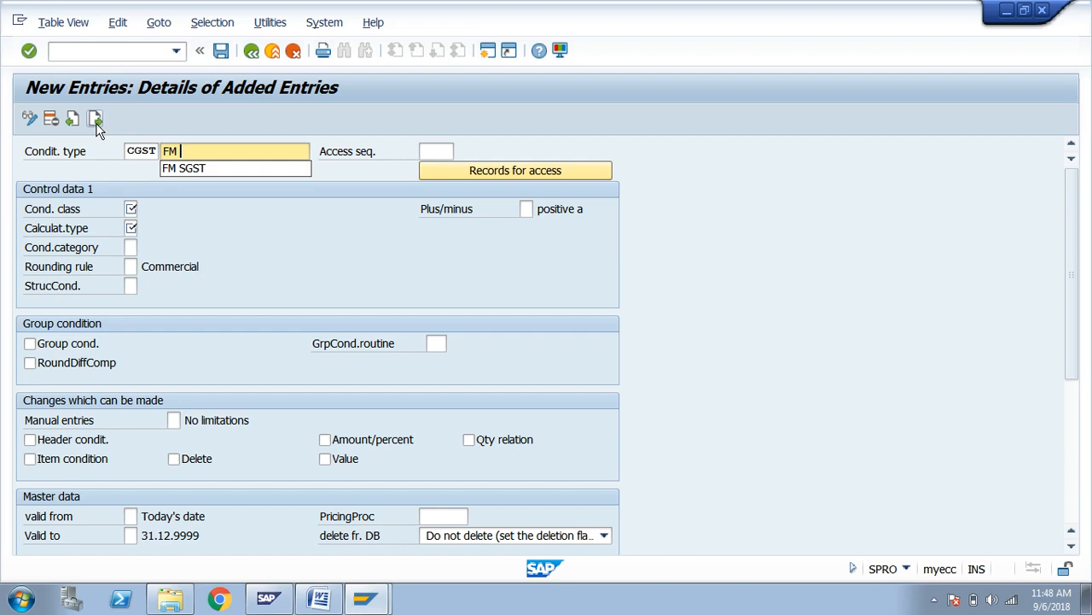
pyautogui.write('CGST')
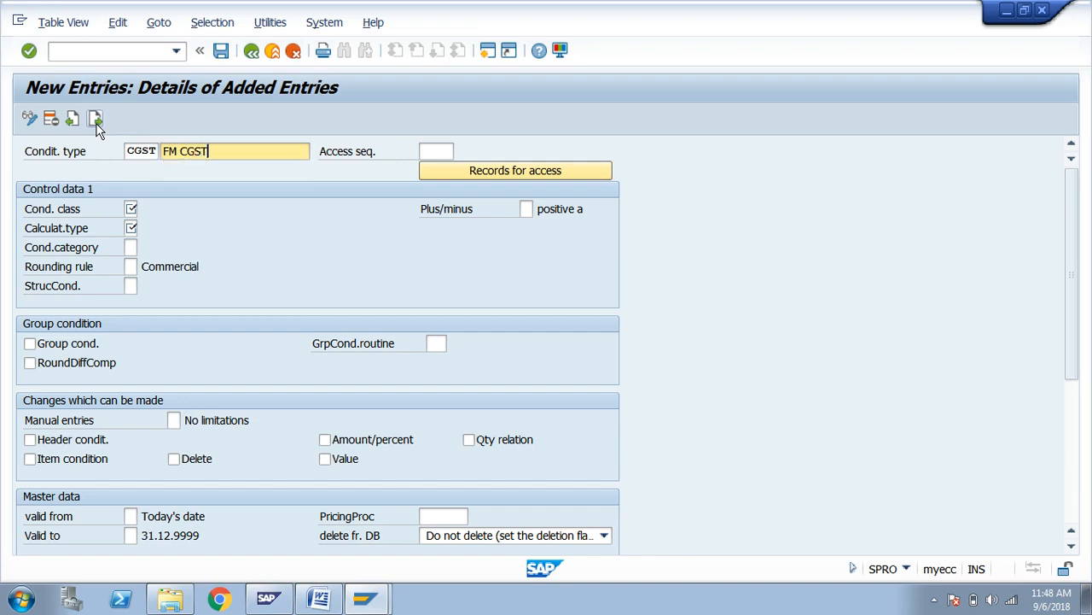
pyautogui.press('Tab')
pyautogui.click(431, 168)
pyautogui.press('Tab')
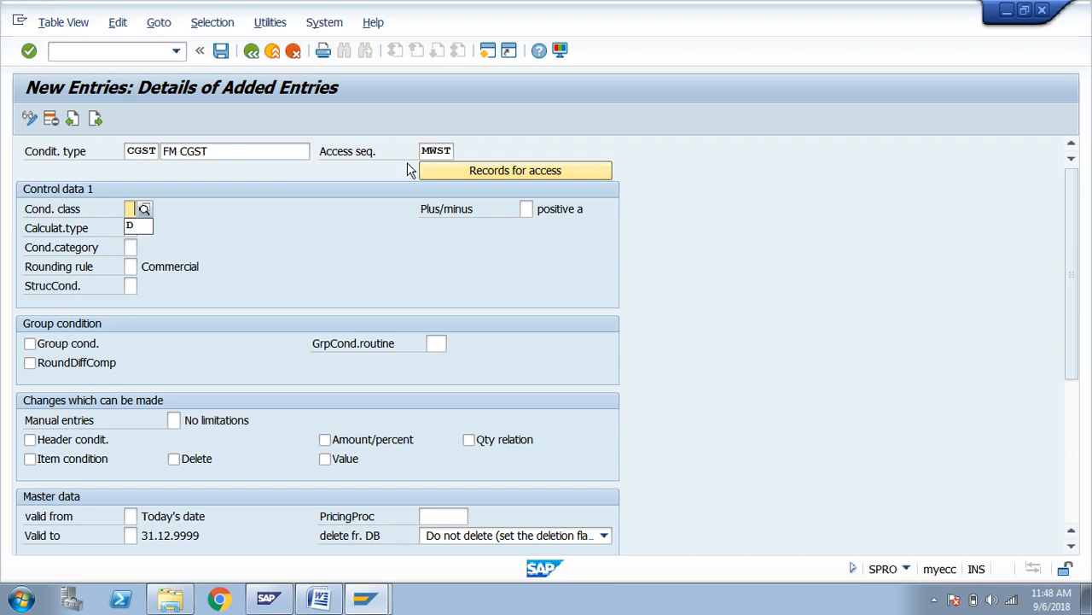
# Give the CGST condition type condition class D and calculation type A, and save it.
pyautogui.click(148, 226)
pyautogui.press('Tab')
pyautogui.click(135, 228)
pyautogui.click(137, 246)
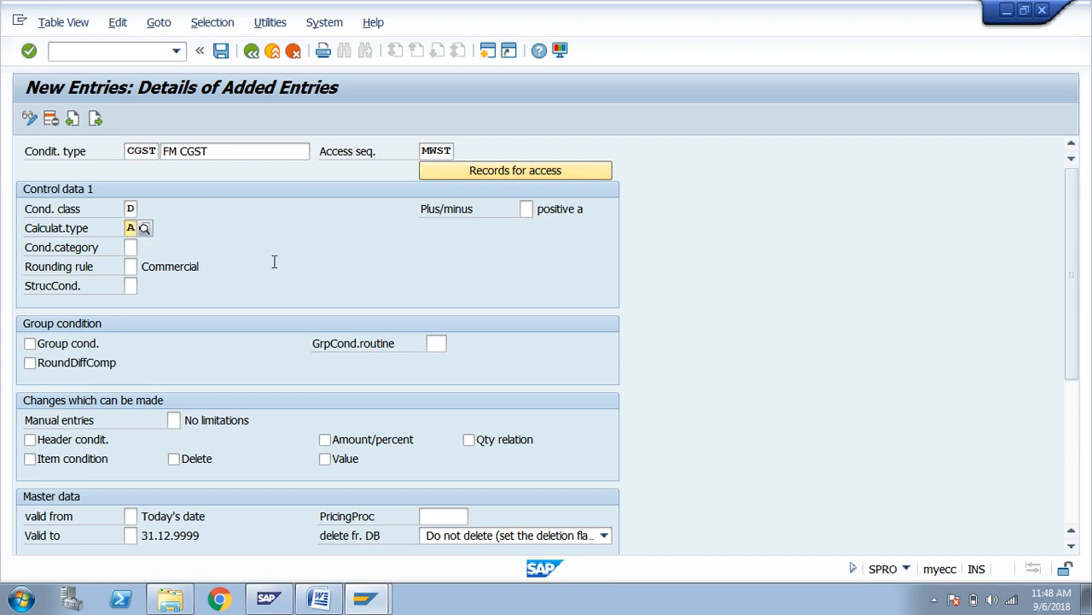
pyautogui.press('Return')
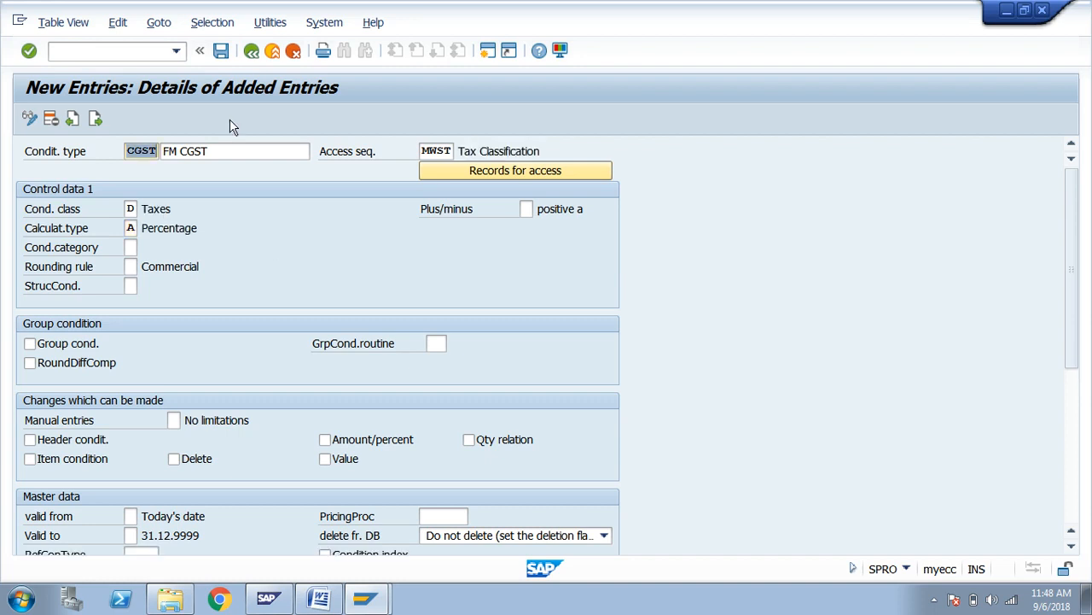
pyautogui.click(221, 50)
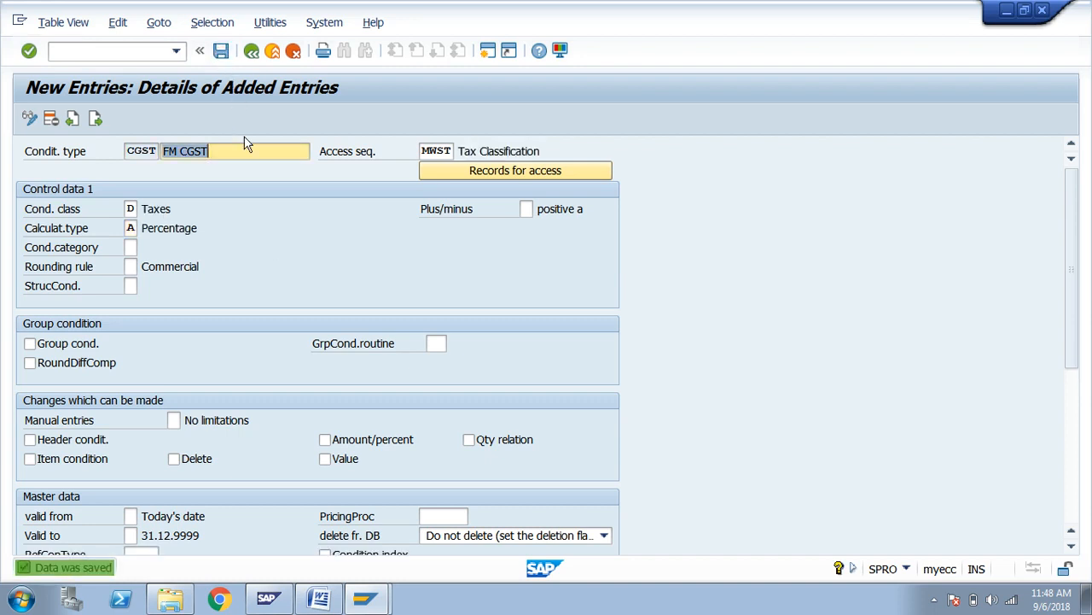
# Create another new entry with condition type IGST, description FM IGST and access sequence MWST.
pyautogui.click(100, 117)
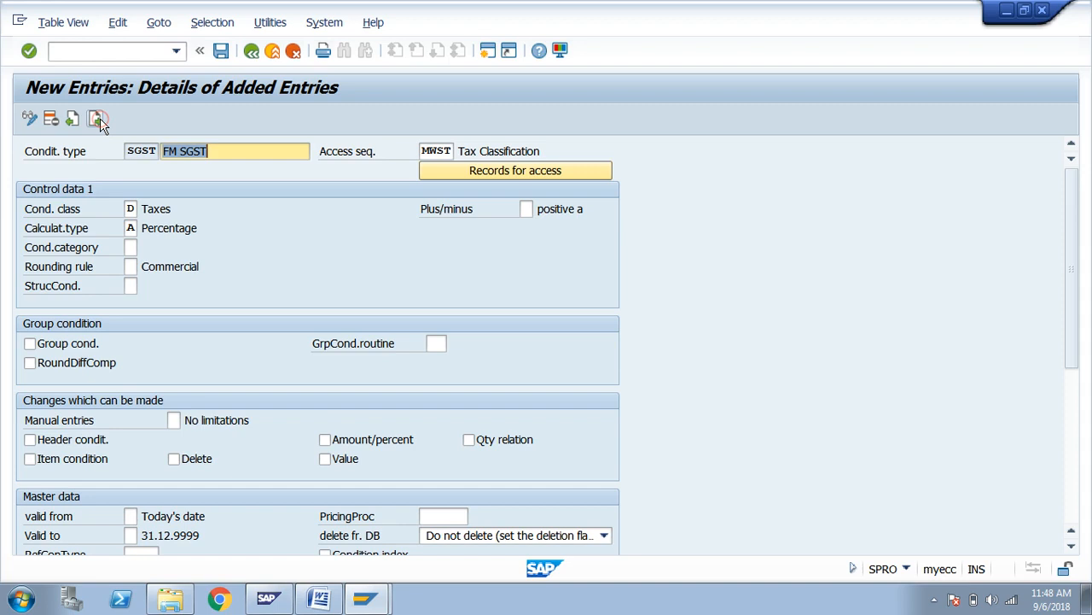
pyautogui.click(100, 118)
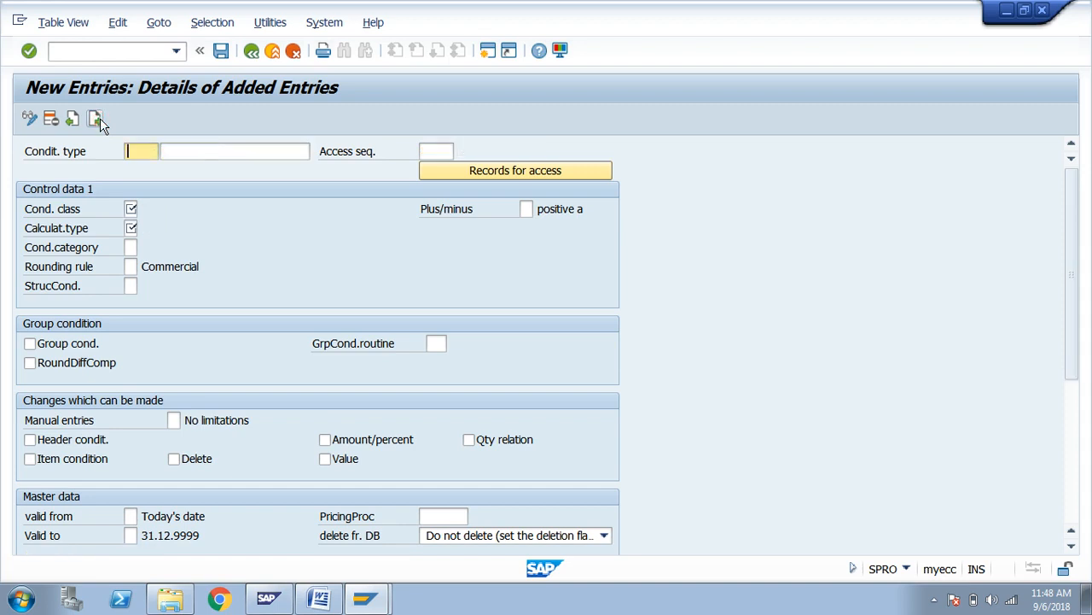
pyautogui.write('IGST')
pyautogui.press('Tab')
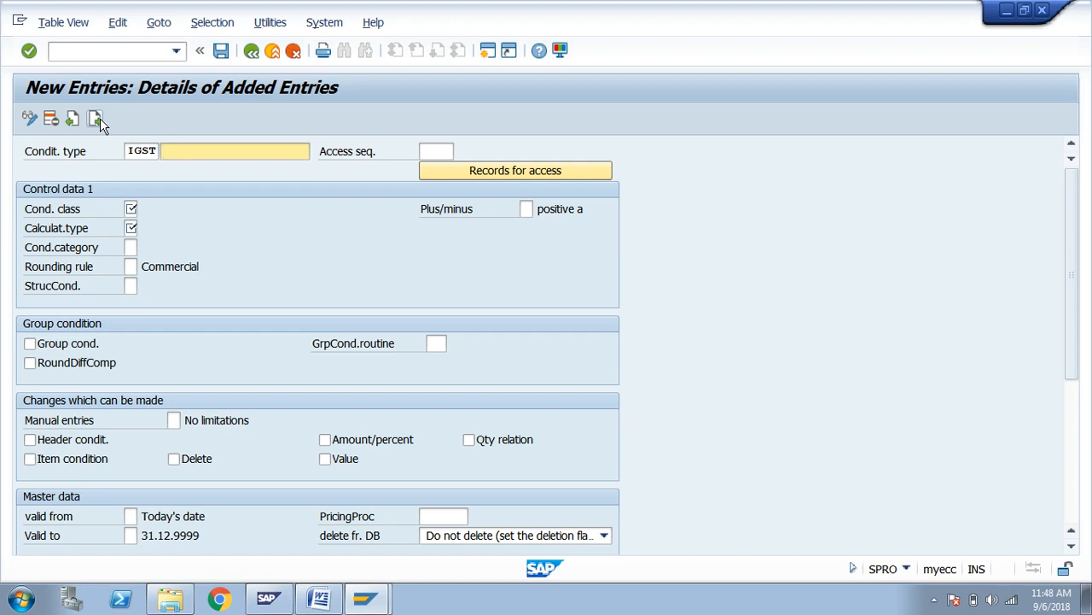
pyautogui.write('FM IGST')
pyautogui.press('Tab')
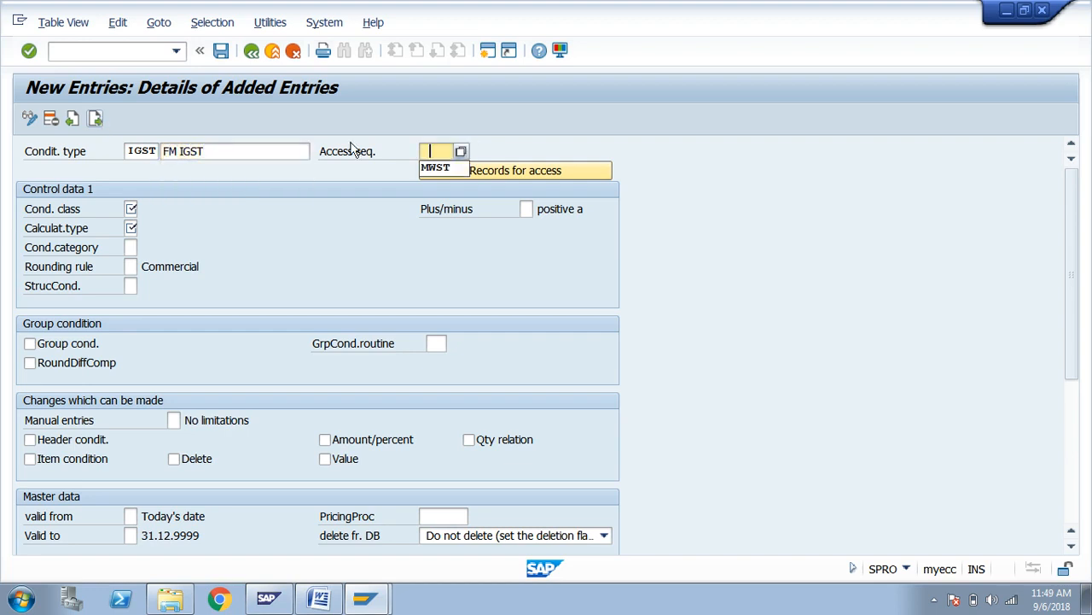
pyautogui.click(443, 169)
pyautogui.press('Tab')
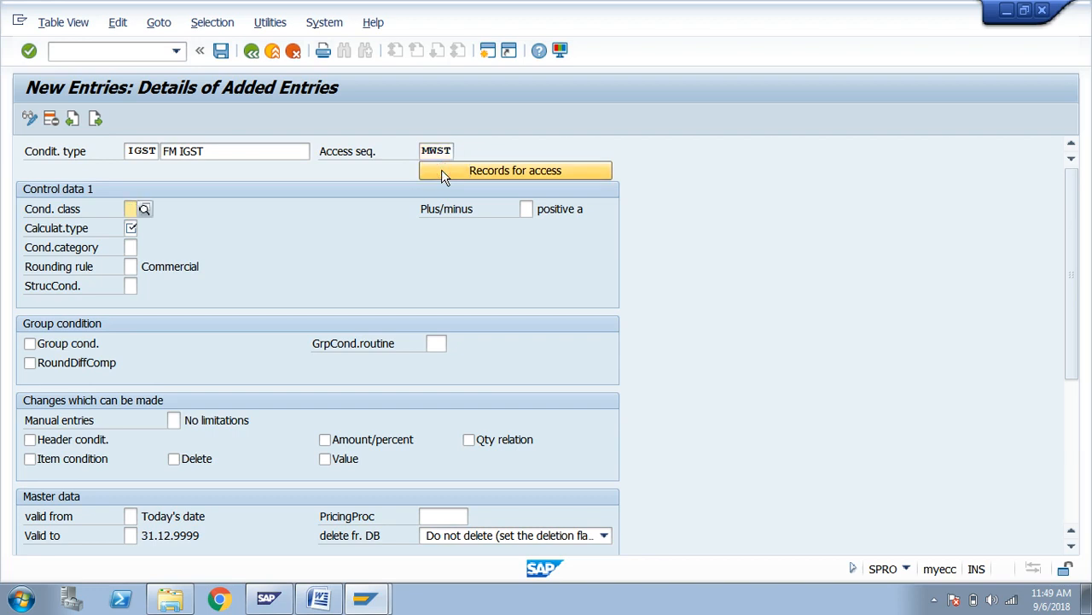
# Give the IGST condition type condition class D and calculation type A, and save it.
pyautogui.click(141, 234)
pyautogui.press('Tab')
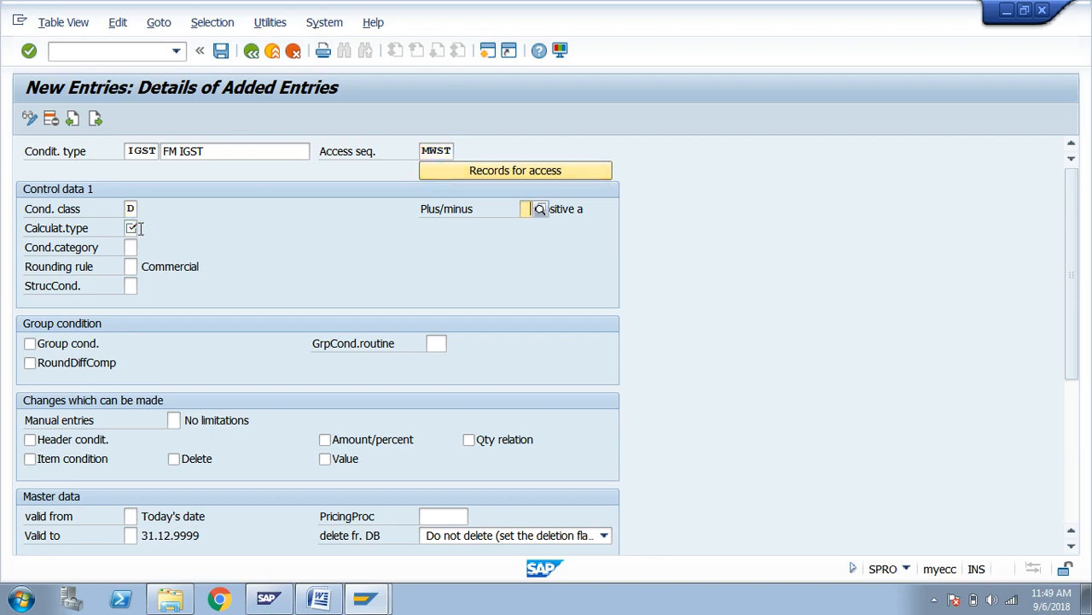
pyautogui.click(141, 228)
pyautogui.click(141, 242)
pyautogui.press('Return')
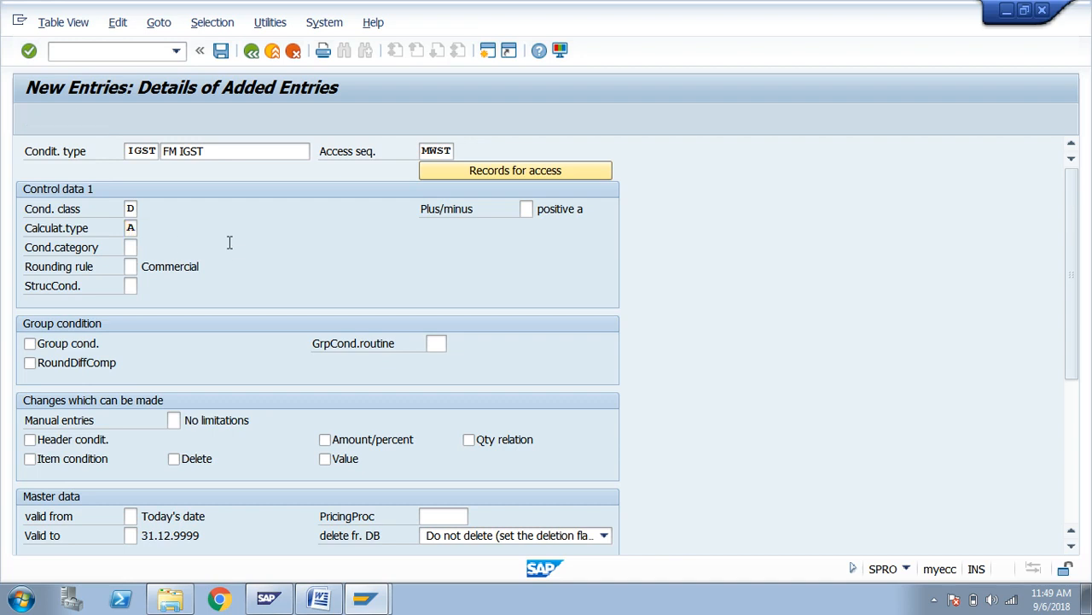
pyautogui.click(220, 50)
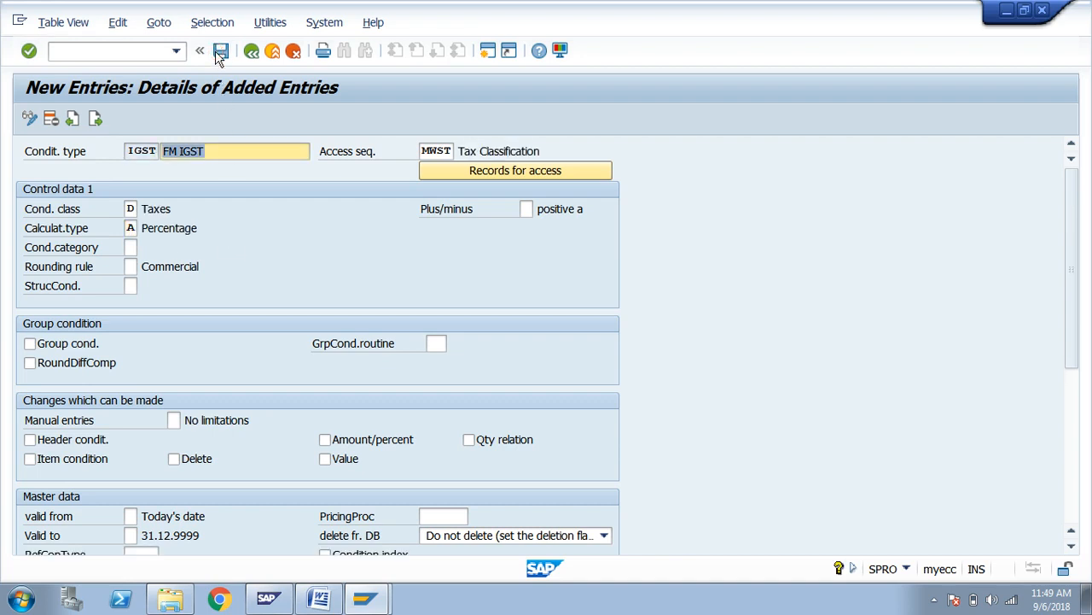
# Return to the overview of added entries, select the CGST, IGST and SGST rows, and save.
pyautogui.click(251, 53)
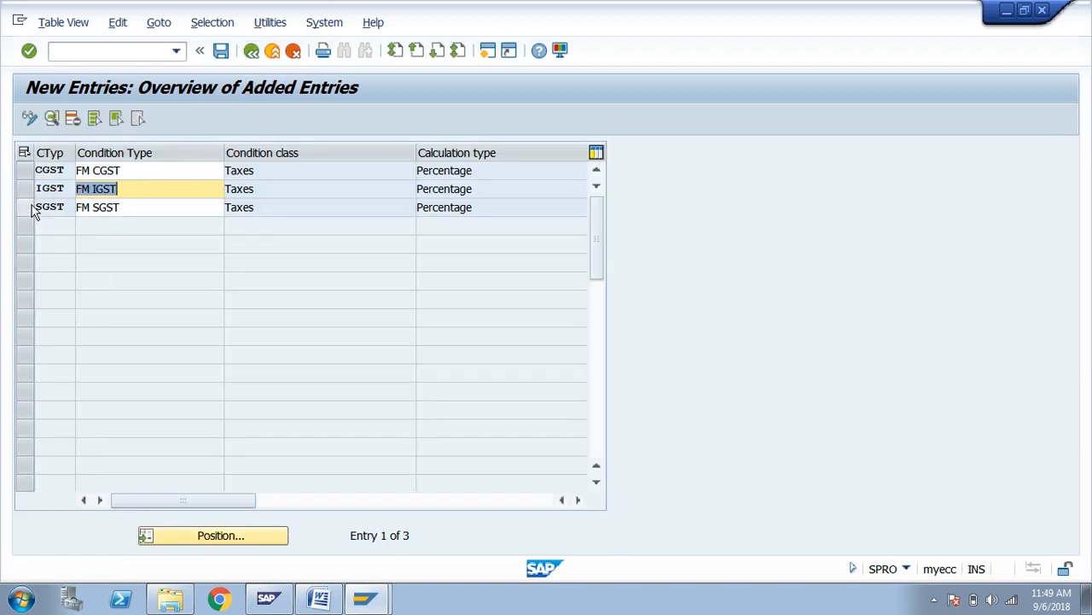
pyautogui.click(26, 171)
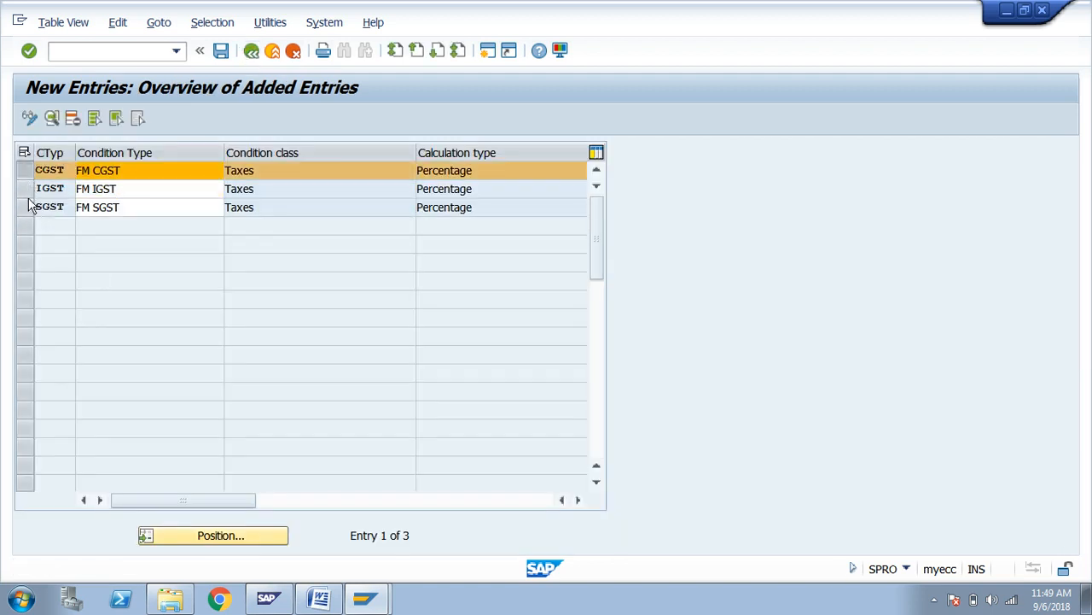
pyautogui.click(27, 208)
pyautogui.click(27, 191)
pyautogui.click(26, 191)
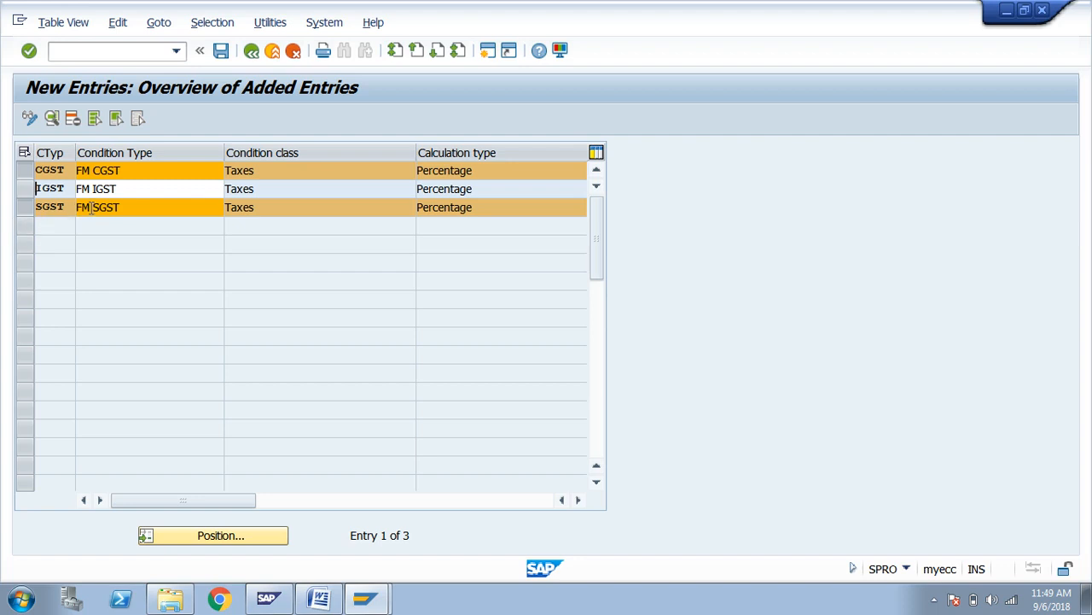
pyautogui.click(27, 191)
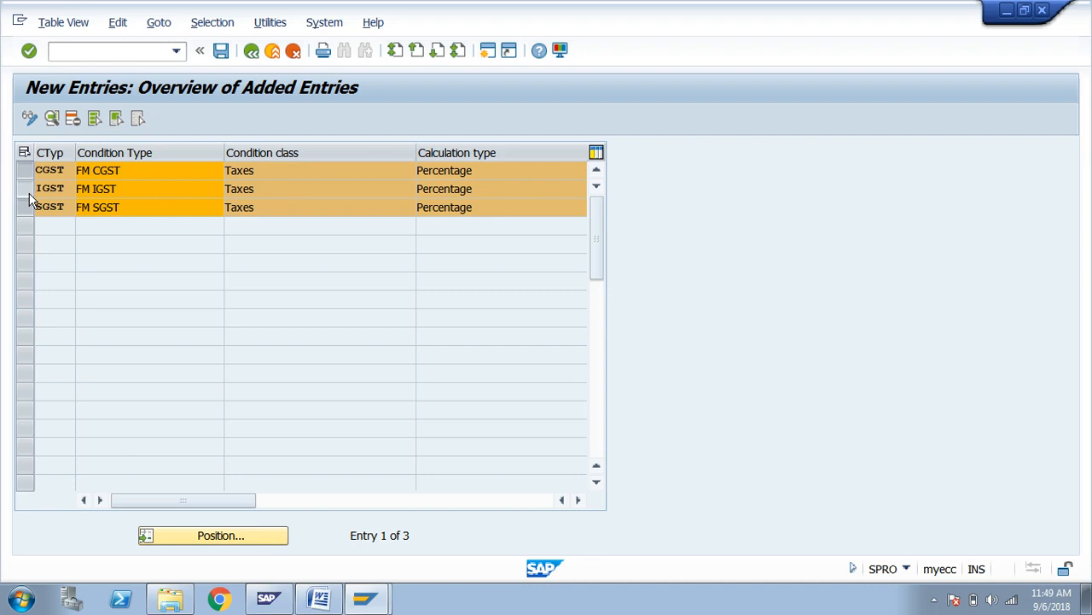
pyautogui.click(221, 51)
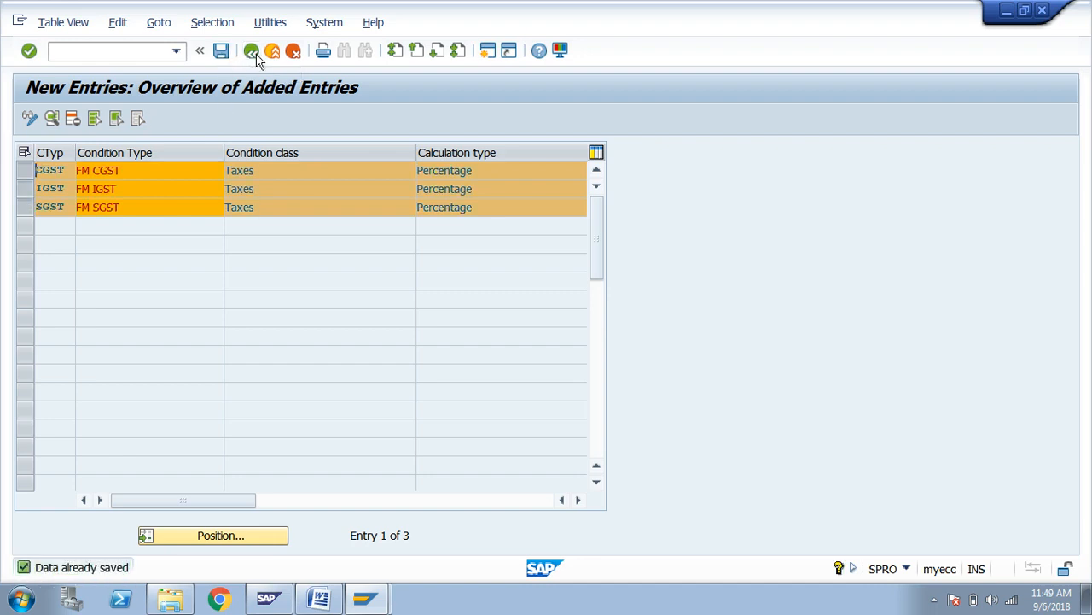
# Go back to the full condition types overview and position the list at CGST.
pyautogui.click(252, 51)
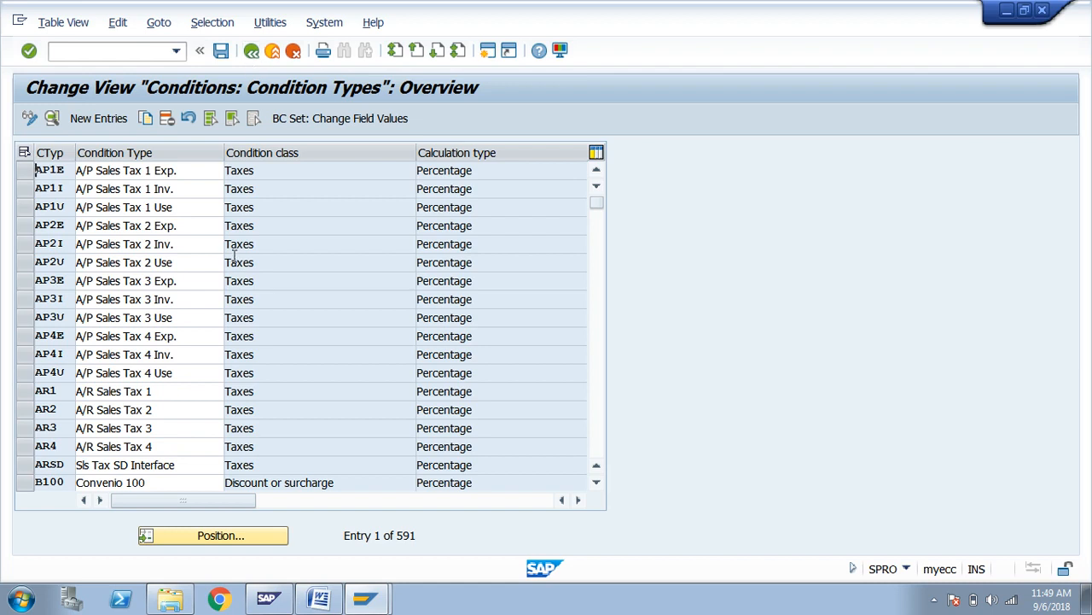
pyautogui.scroll(-3, 234, 256)
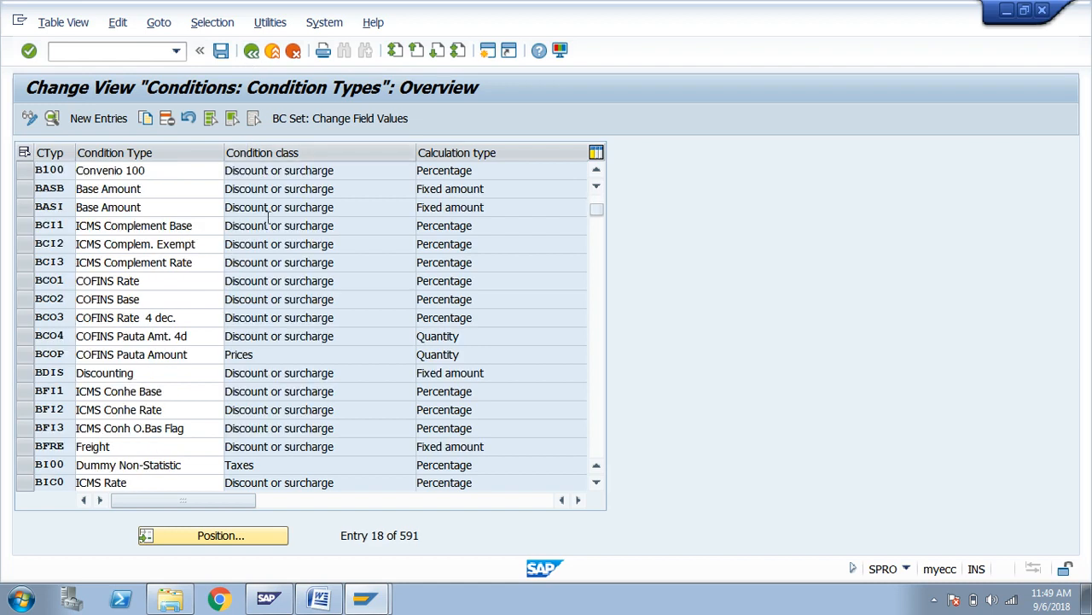
pyautogui.click(221, 535)
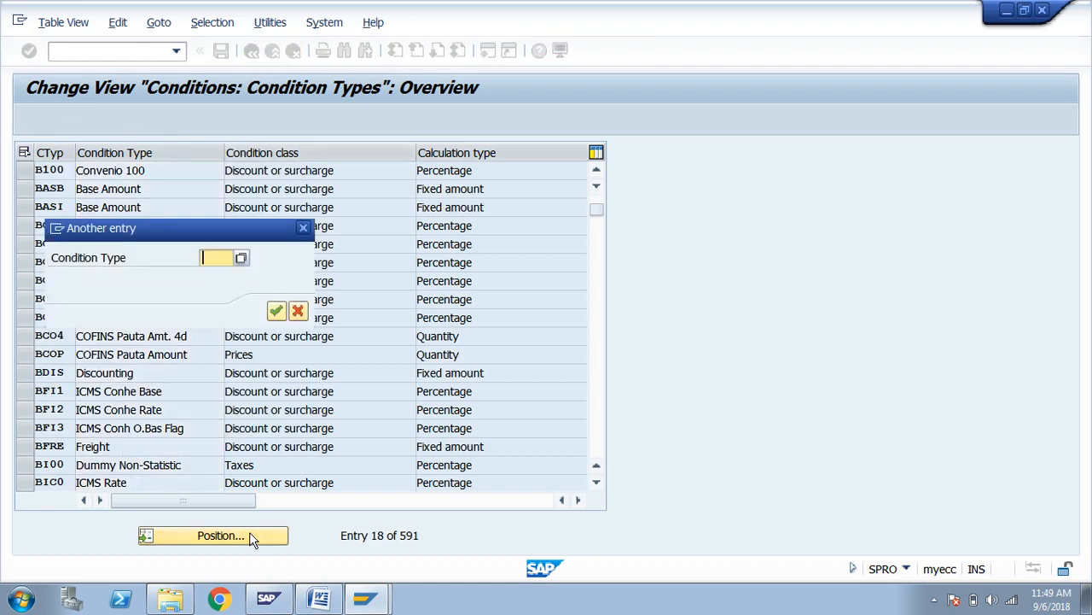
pyautogui.write('CGST')
pyautogui.press('Return')
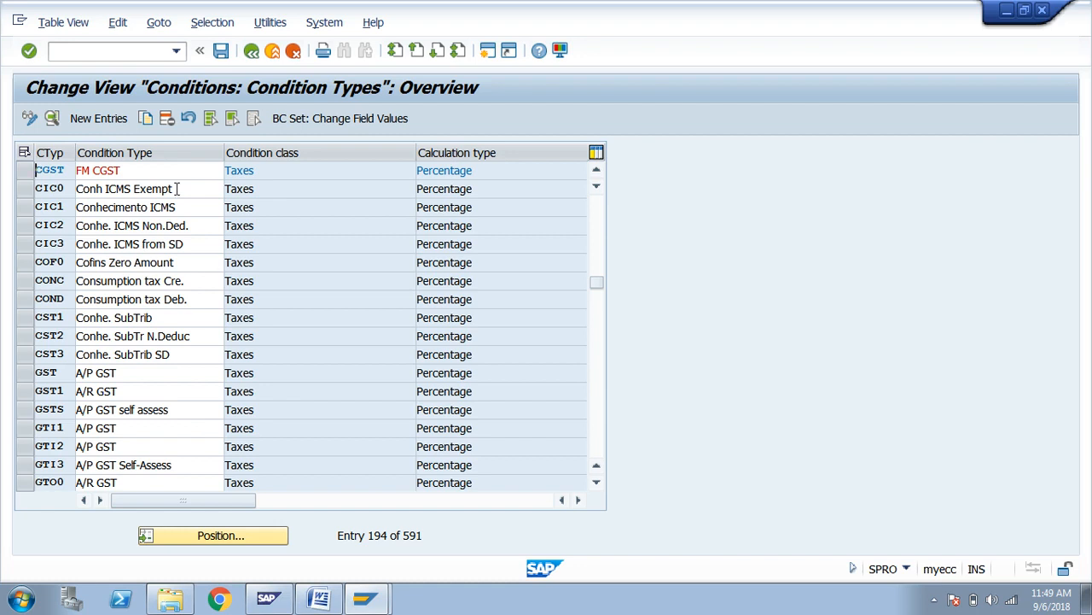
# Leave the condition types view, close the activity selection and switch to the SAP GST document in Word.
pyautogui.click(253, 51)
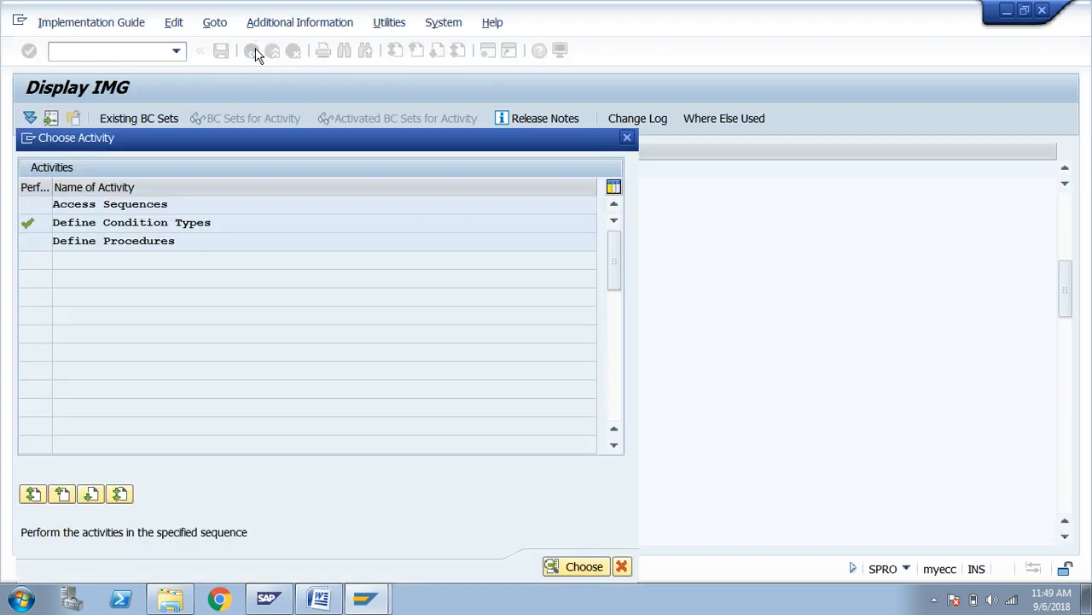
pyautogui.hotkey('alt', 'Tab')
pyautogui.hotkey('alt', 'Tab')
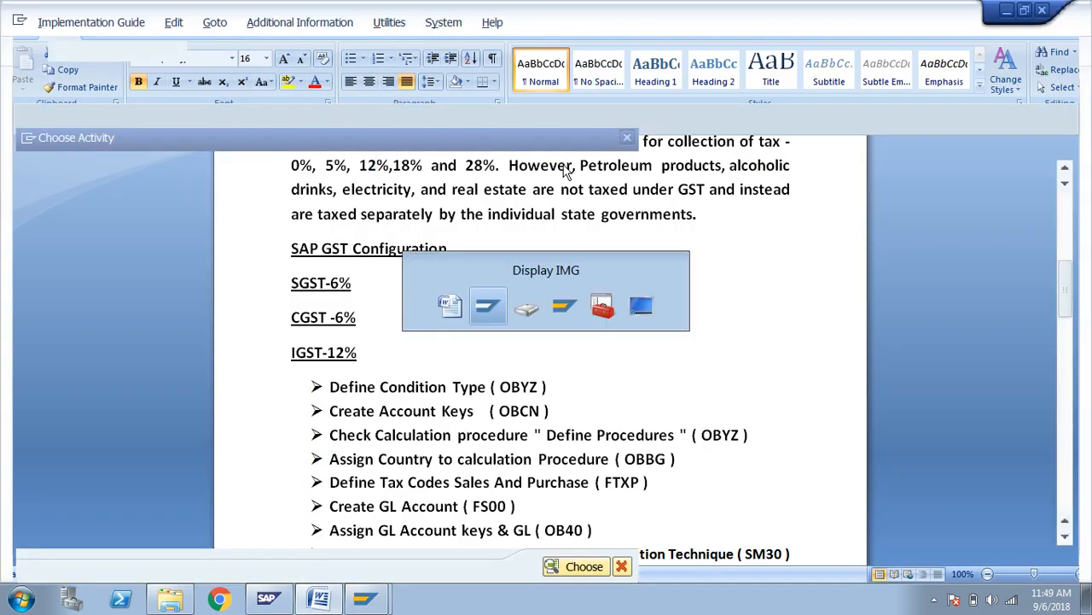
pyautogui.click(628, 139)
pyautogui.hotkey('alt', 'Tab')
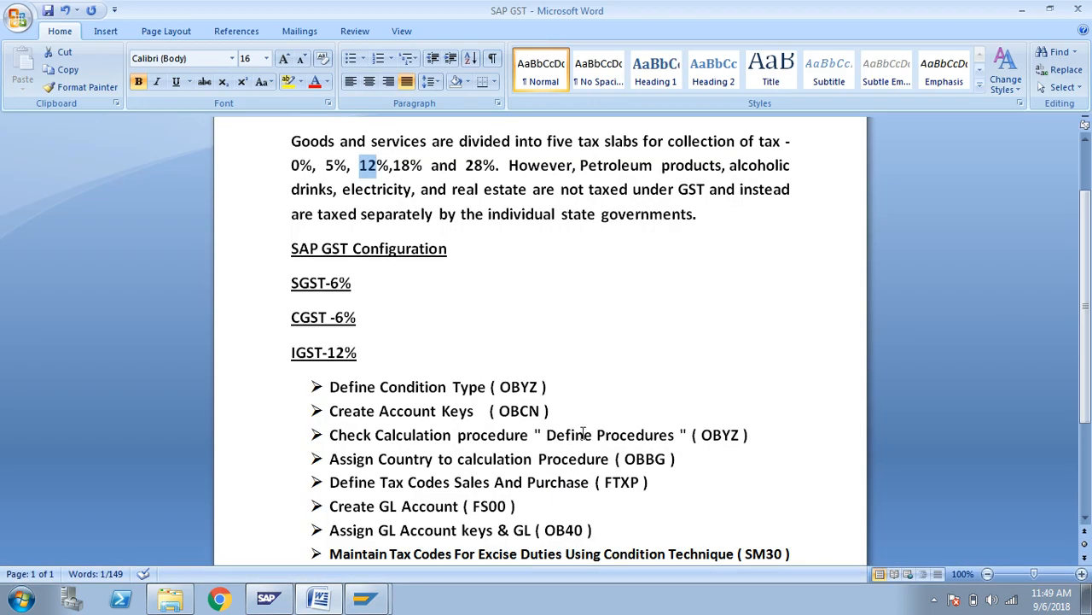
# Colour the "Define Condition Type ( OBYZ )" line red in the list of configuration steps.
pyautogui.moveTo(567, 391); pyautogui.dragTo(371, 393)
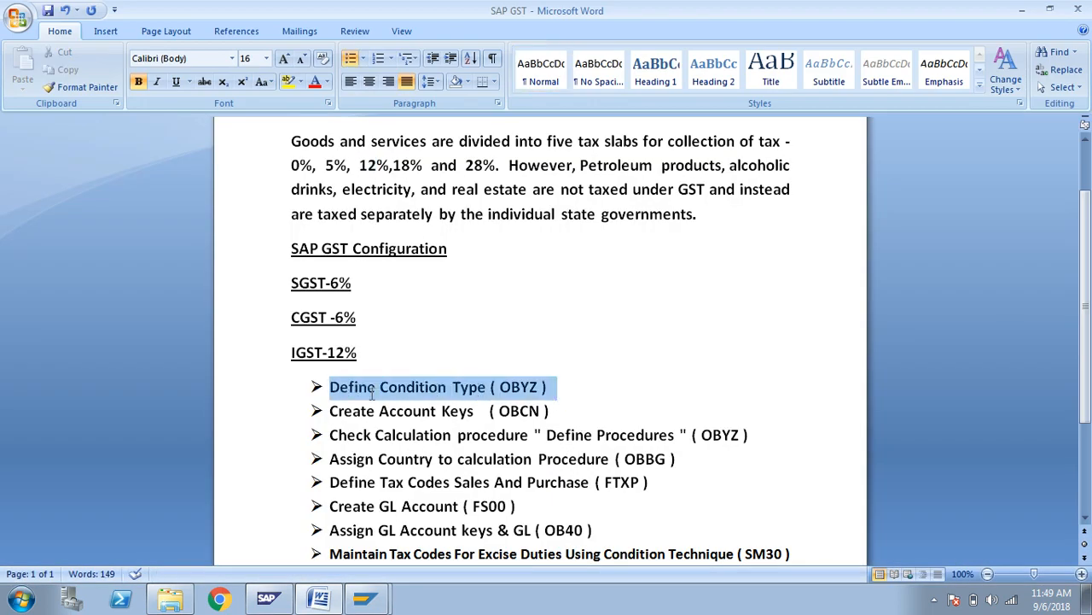
pyautogui.click(315, 82)
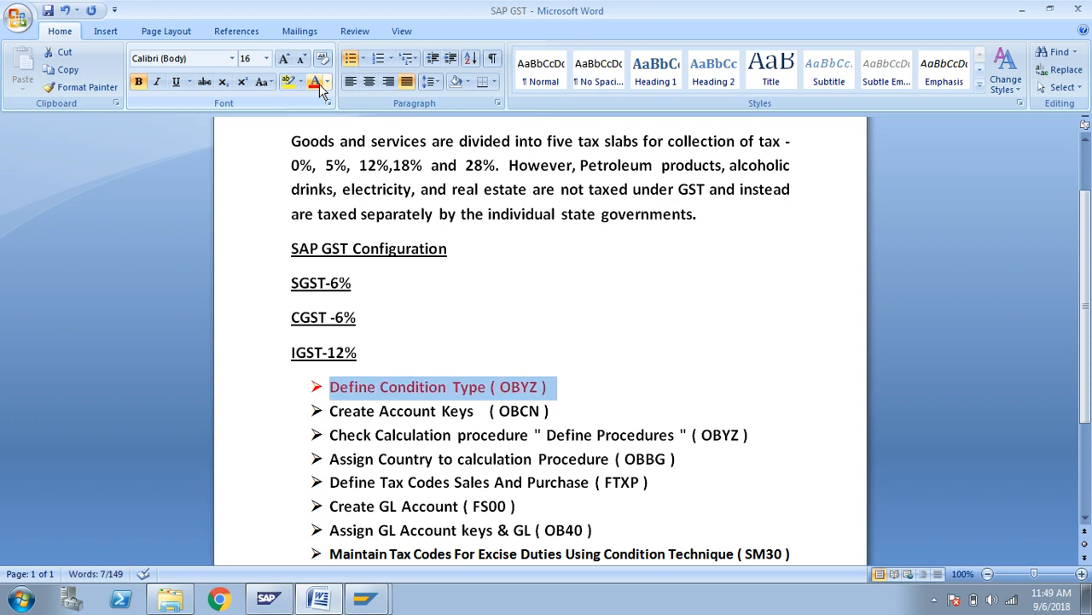
pyautogui.click(564, 411)
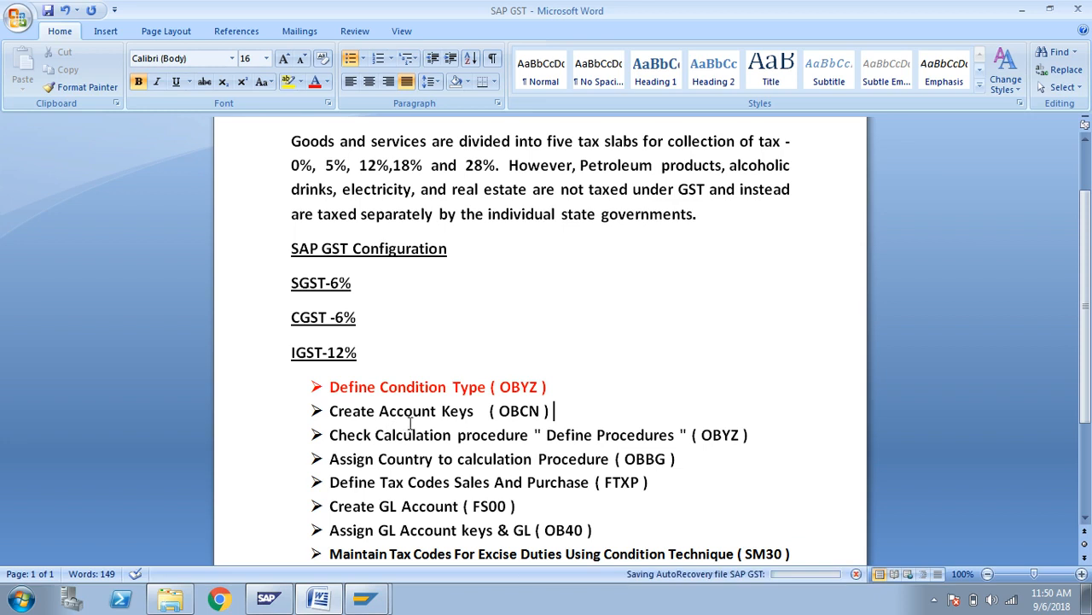
# For the Create Account Keys (OBCN) item, switch back to SAP and open Check and Change Settings for Tax Processing.
pyautogui.moveTo(561, 413); pyautogui.dragTo(340, 412)
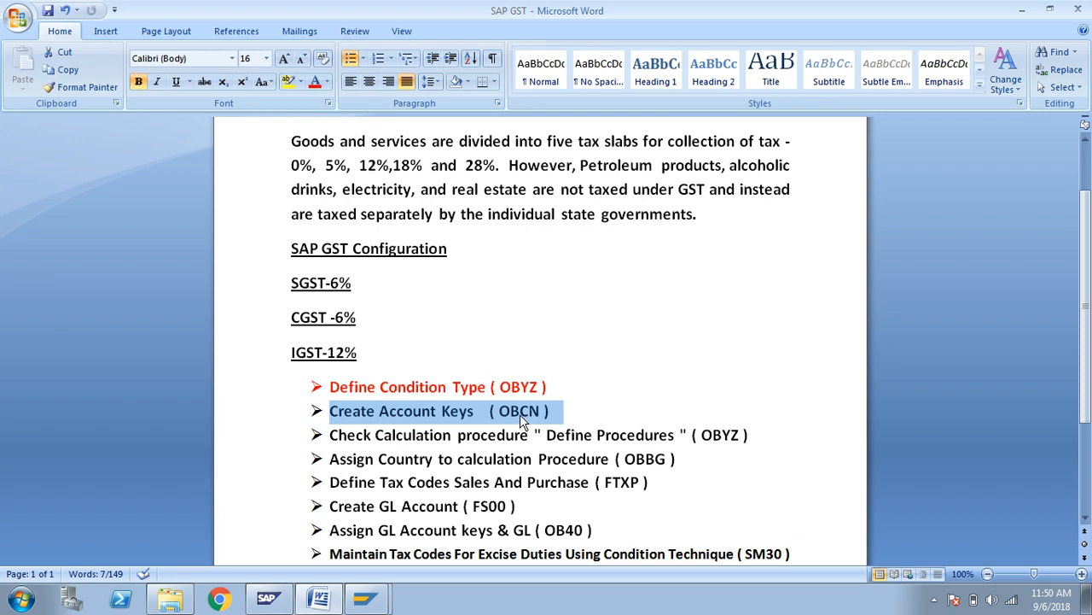
pyautogui.hotkey('alt', 'Tab')
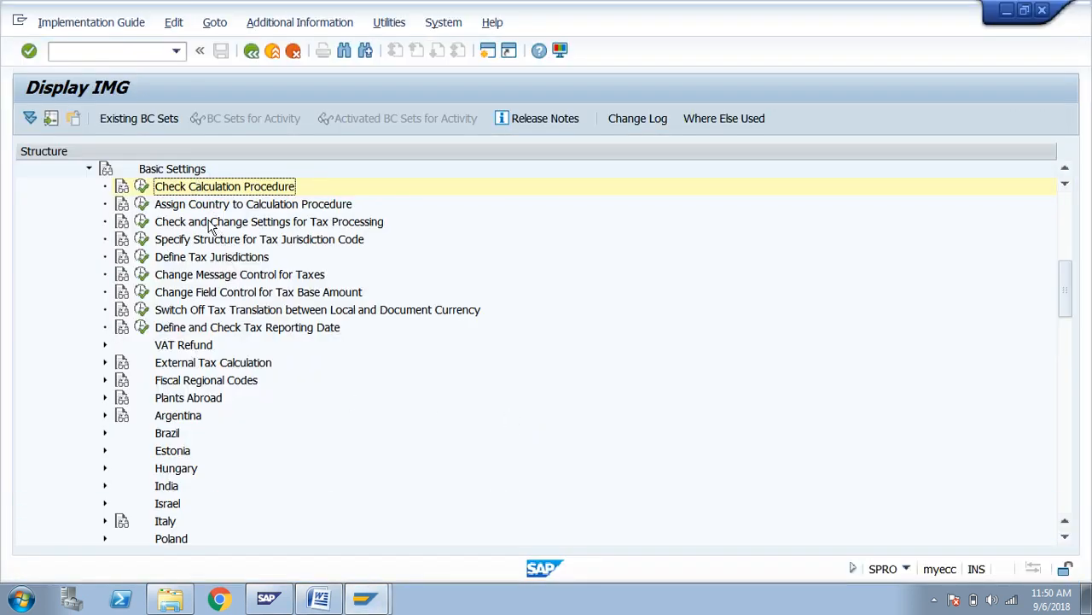
pyautogui.click(205, 224)
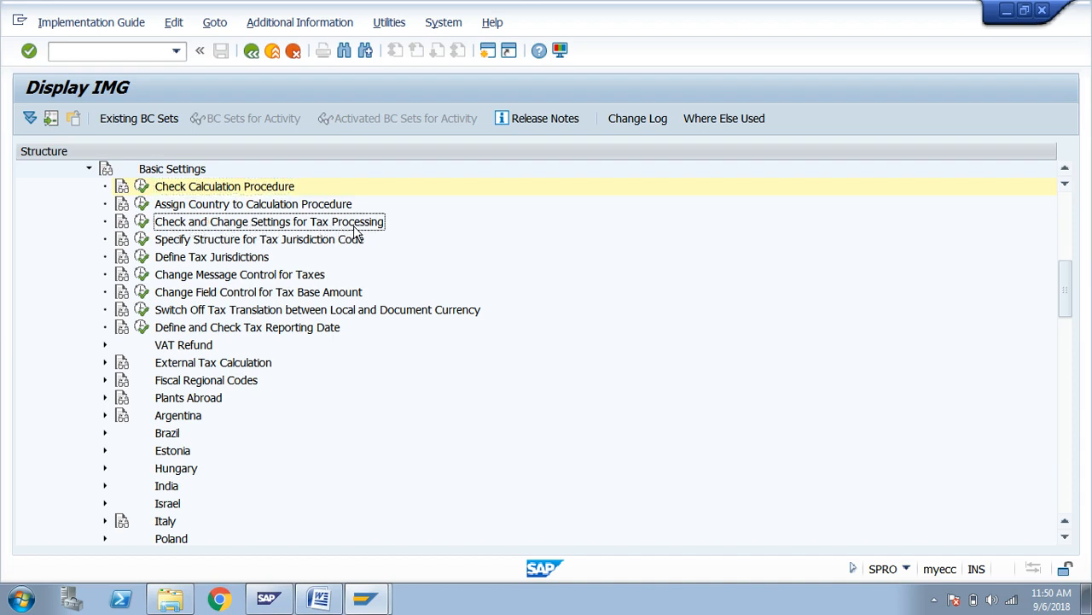
pyautogui.click(141, 222)
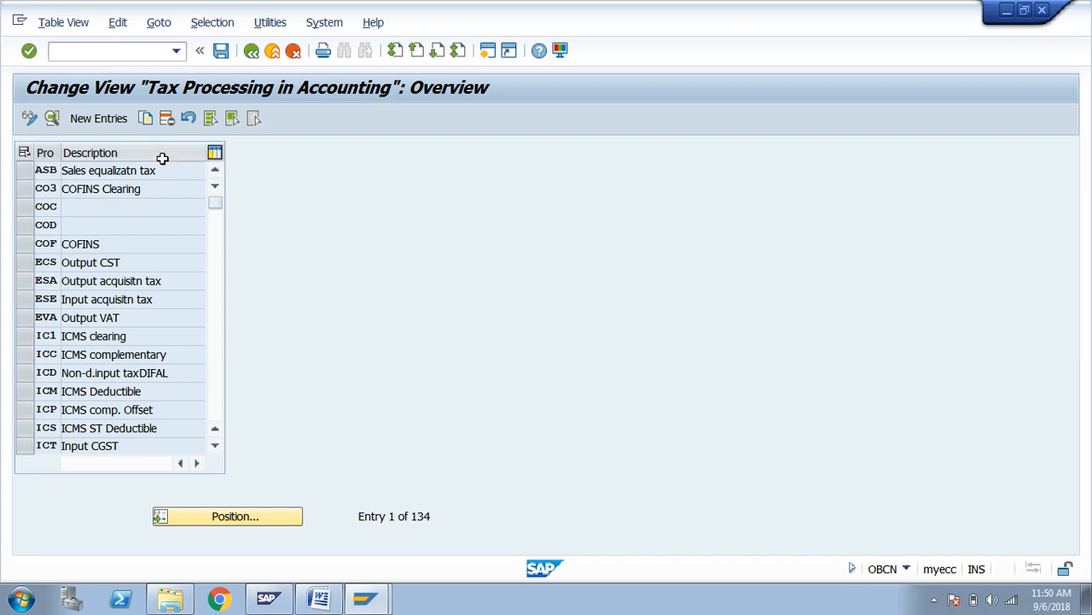
# Create a new tax processing entry with process key FCT and description FM CGST.
pyautogui.click(99, 118)
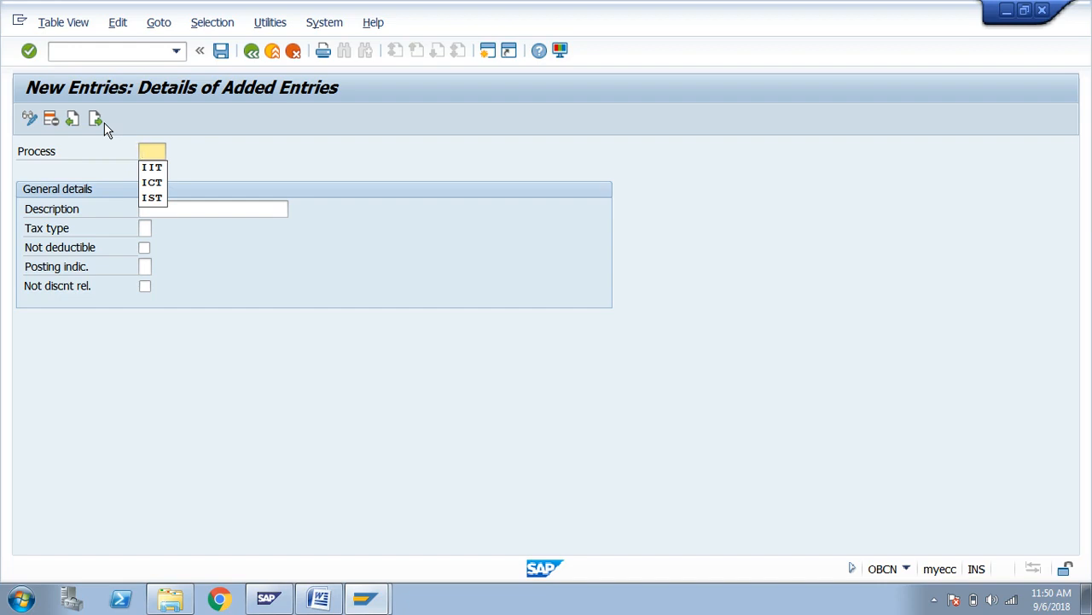
pyautogui.write('F')
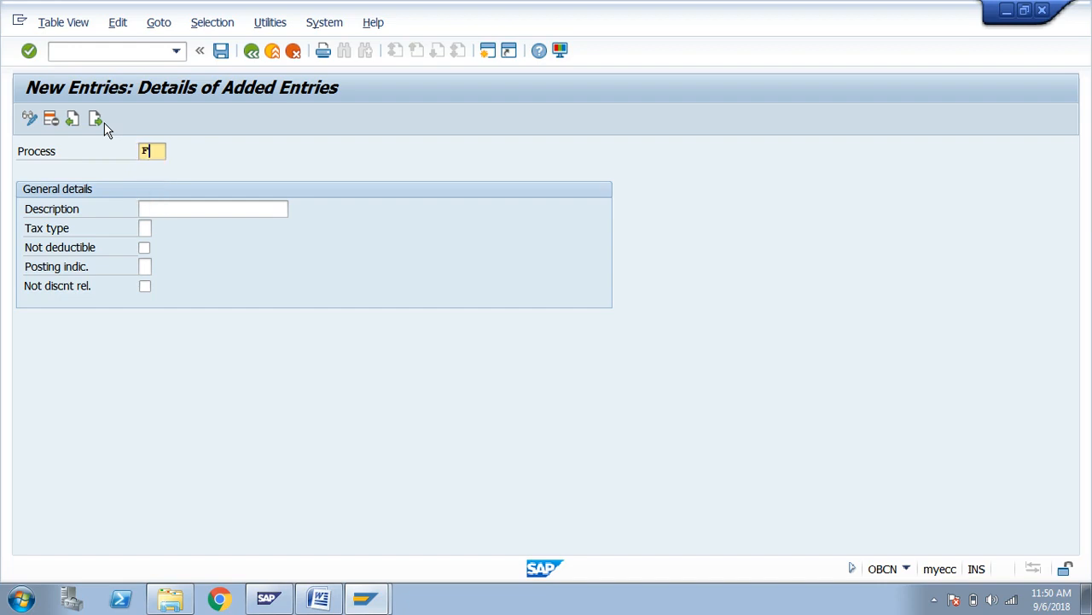
pyautogui.write('CT')
pyautogui.press('Tab')
pyautogui.write('C')
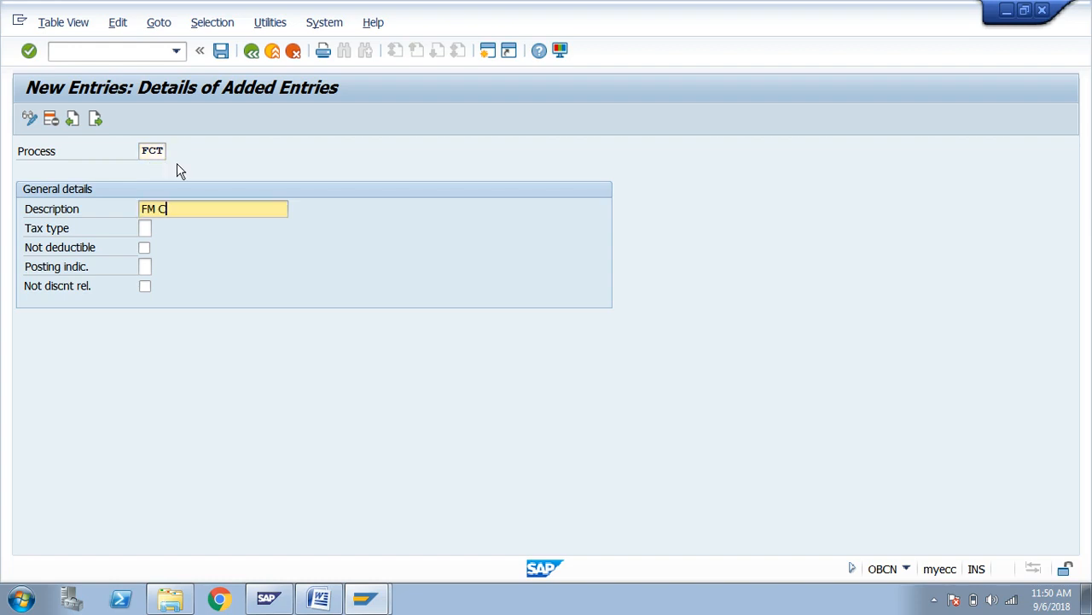
pyautogui.write('GST')
pyautogui.press('Tab')
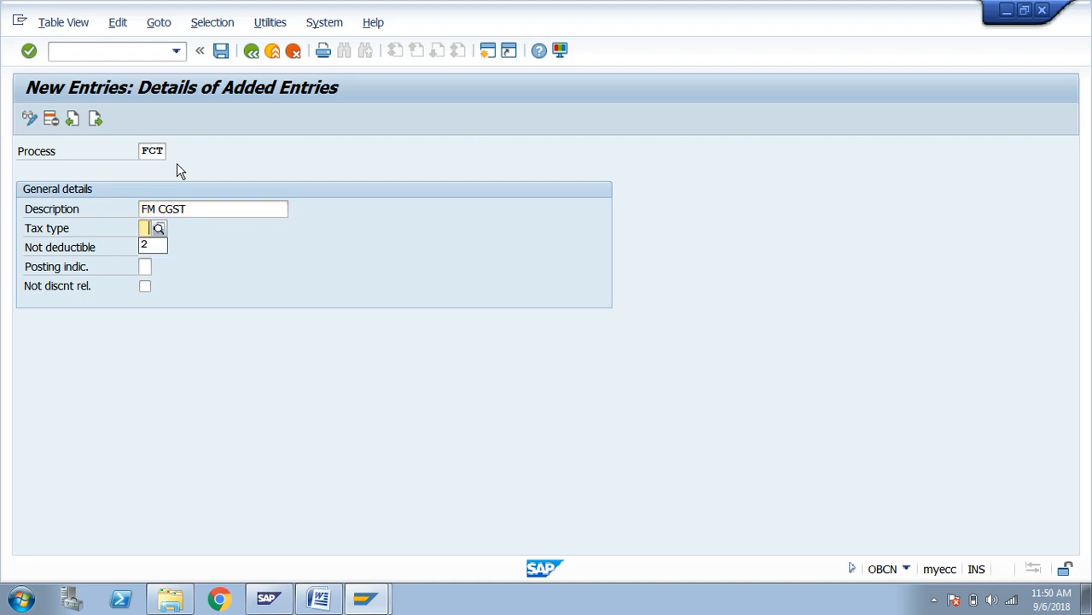
# Set the FCT process's tax type to 2 (Input tax) and mark it as not deductible.
pyautogui.click(158, 230)
pyautogui.doubleClick(79, 225)
pyautogui.click(159, 229)
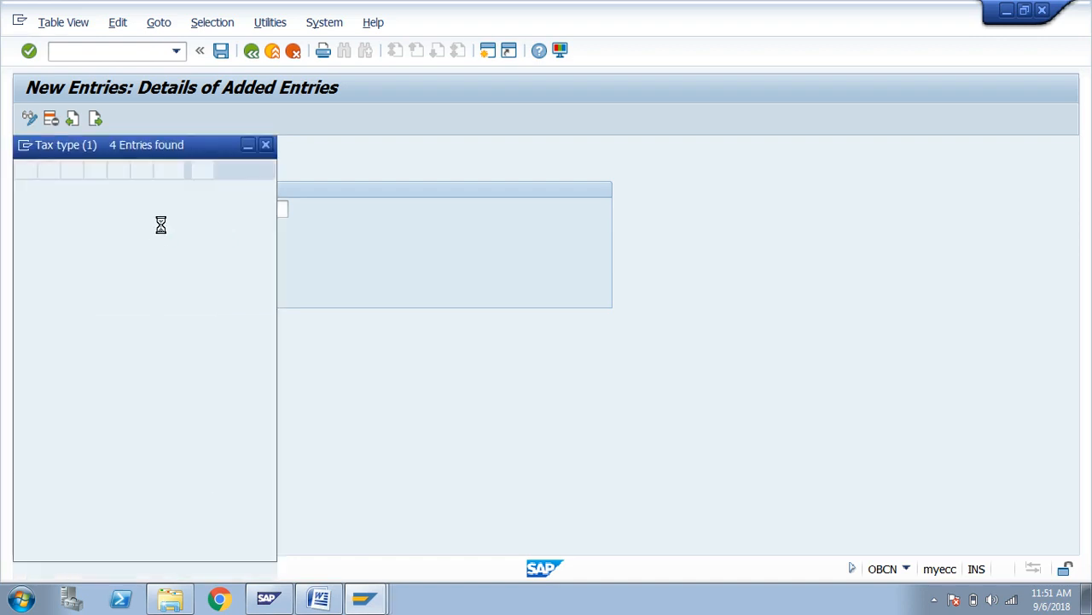
pyautogui.click(105, 226)
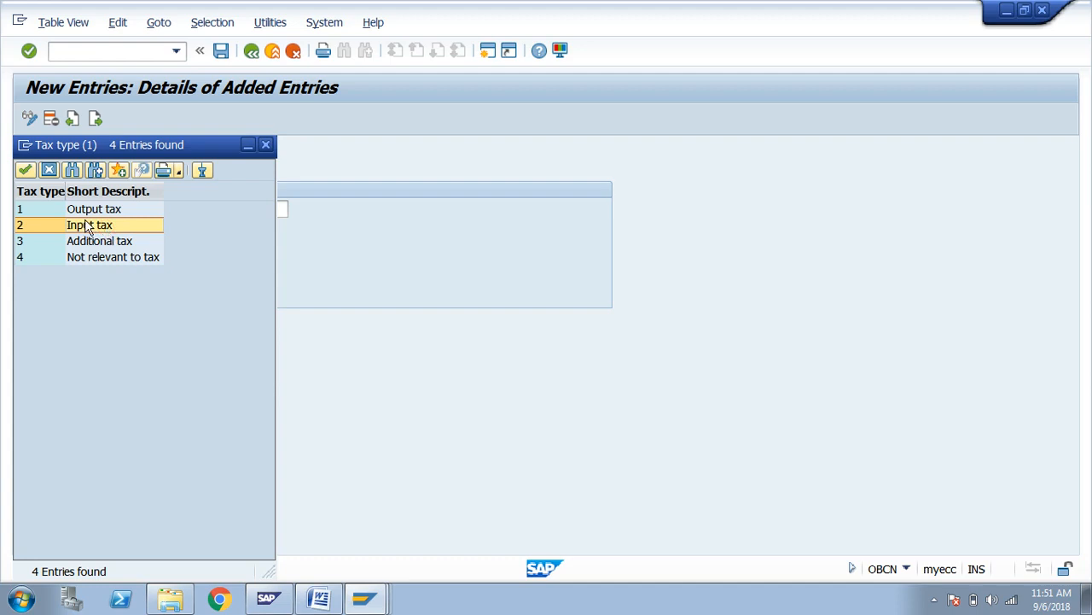
pyautogui.doubleClick(87, 226)
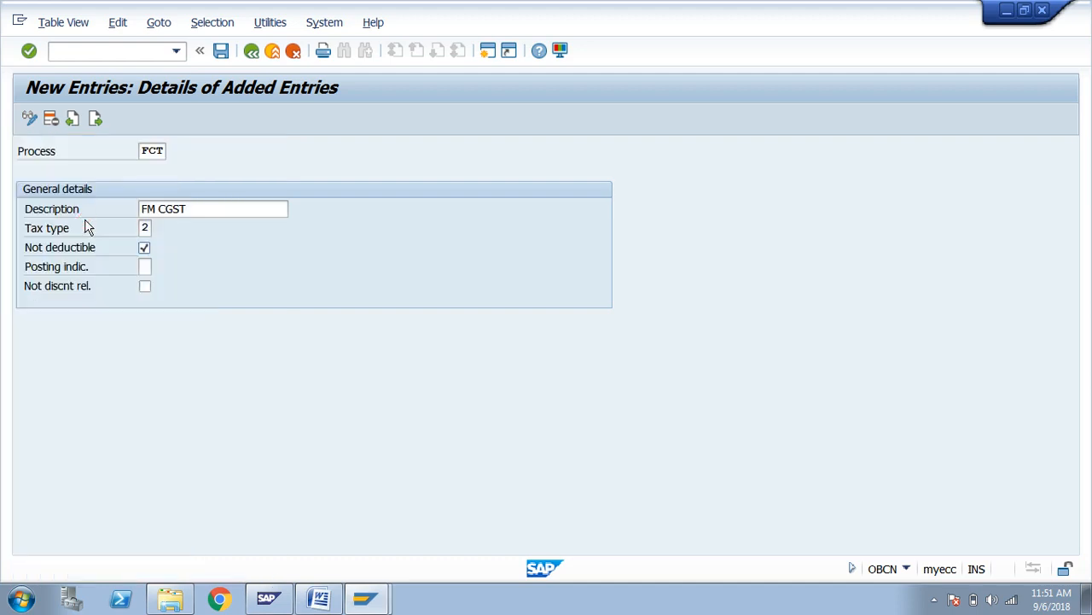
# Set the FCT entry's posting indicator to 2 (Separate line item) and leave Not deductible cleared.
pyautogui.click(145, 266)
pyautogui.click(159, 268)
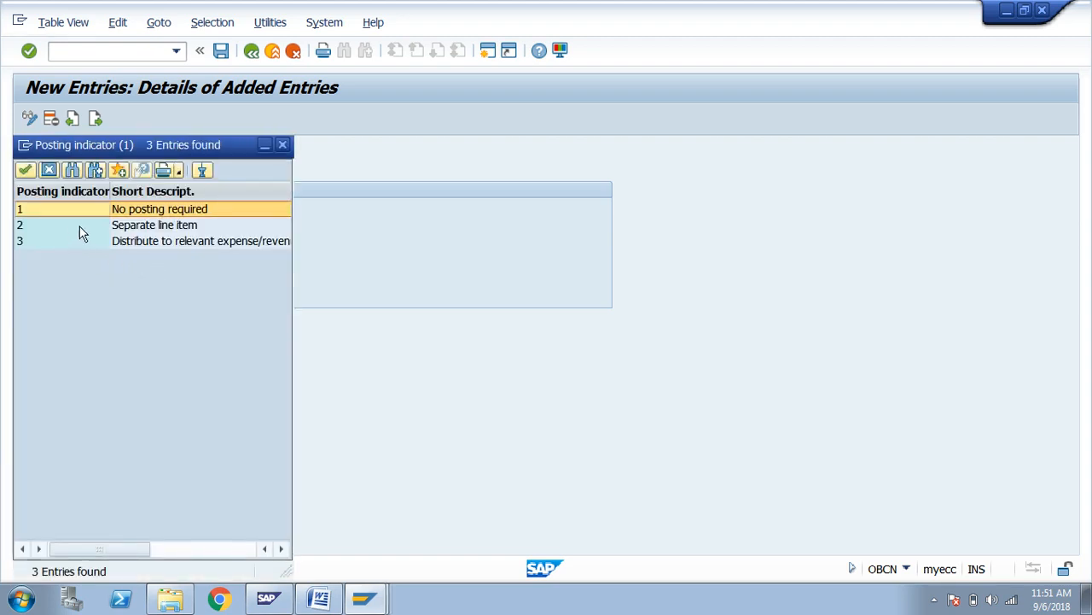
pyautogui.click(125, 228)
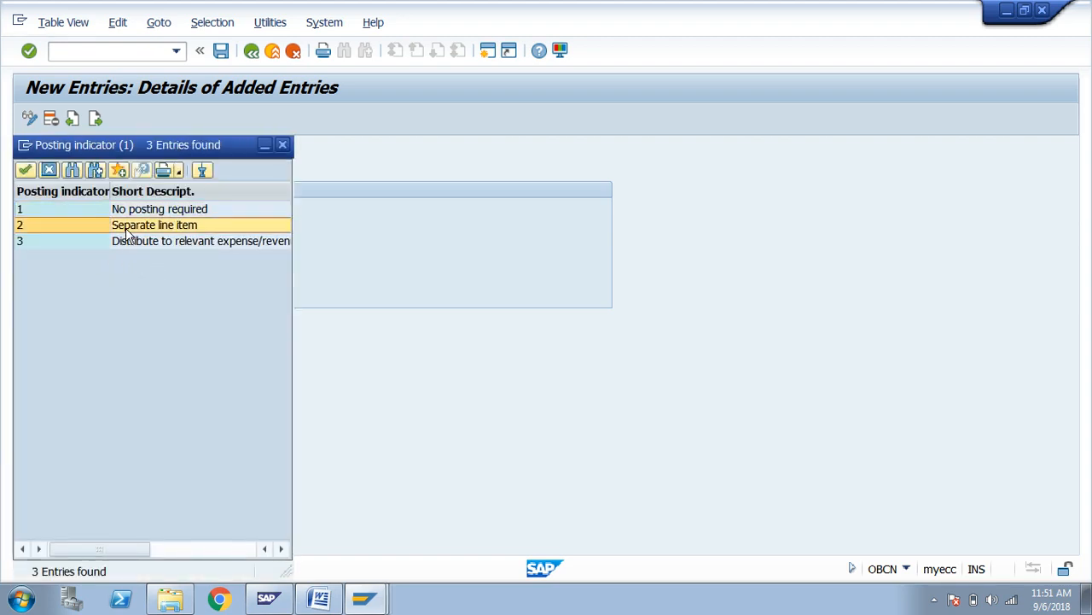
pyautogui.doubleClick(125, 227)
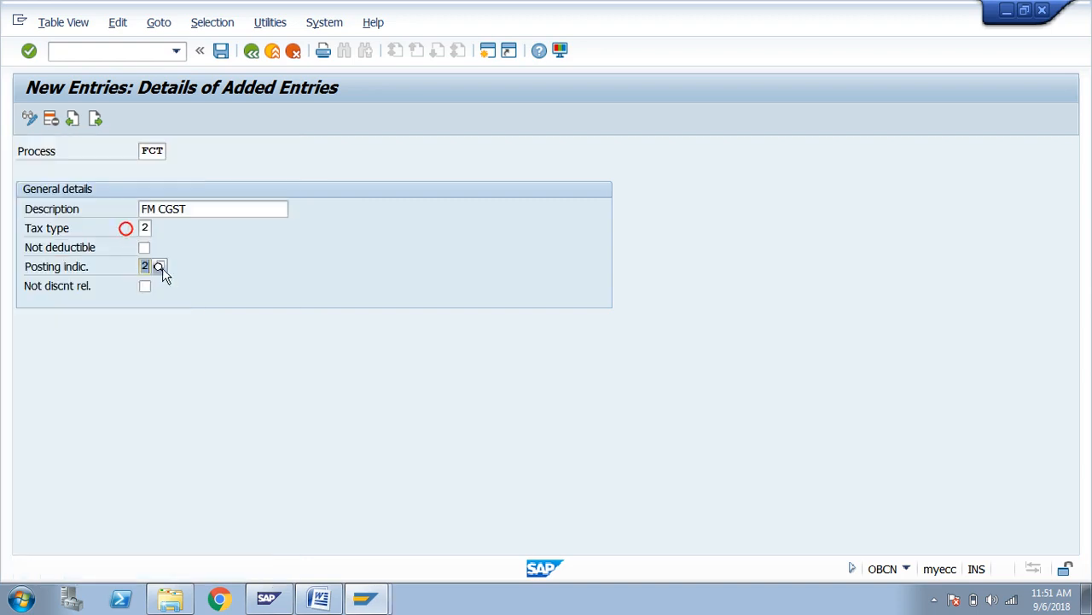
# Check the FCT entry's process key, description, tax type and posting indicator, and save it to the proposed customizing request.
pyautogui.click(141, 149)
pyautogui.moveTo(142, 150); pyautogui.dragTo(165, 150)
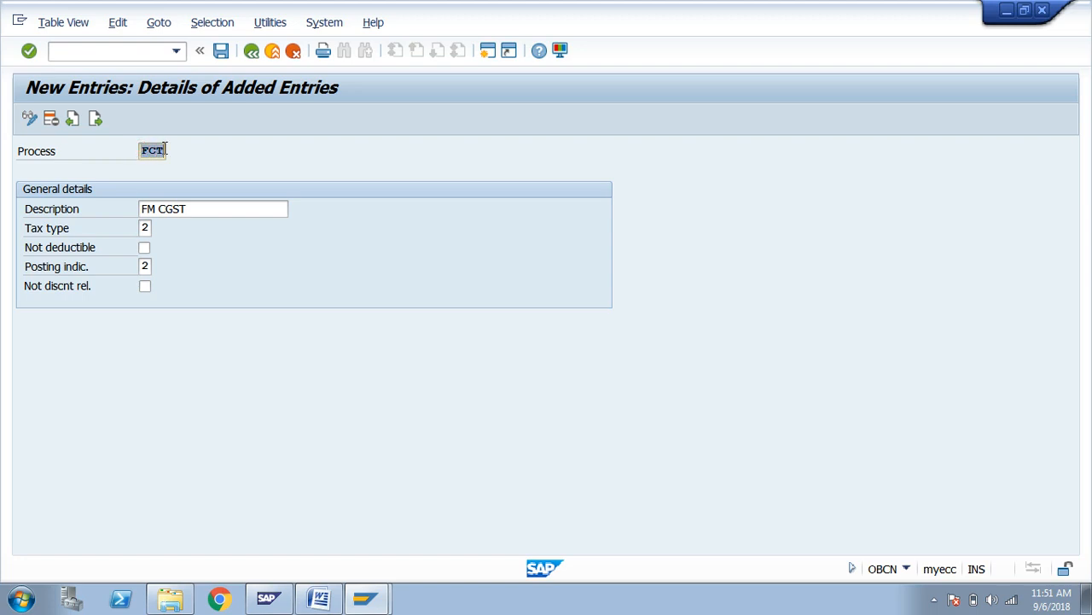
pyautogui.click(191, 208)
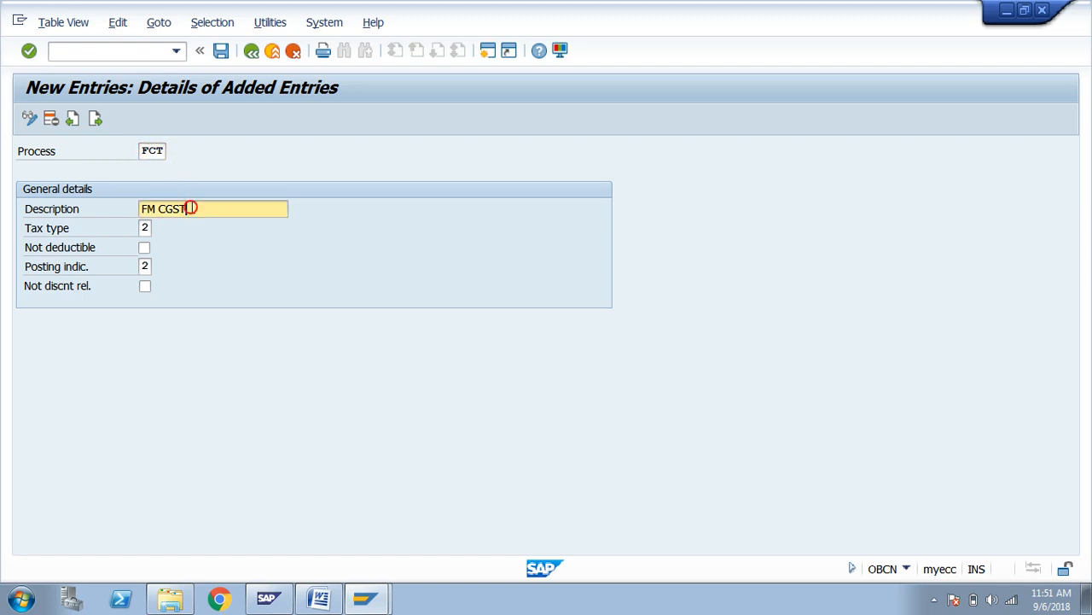
pyautogui.click(144, 228)
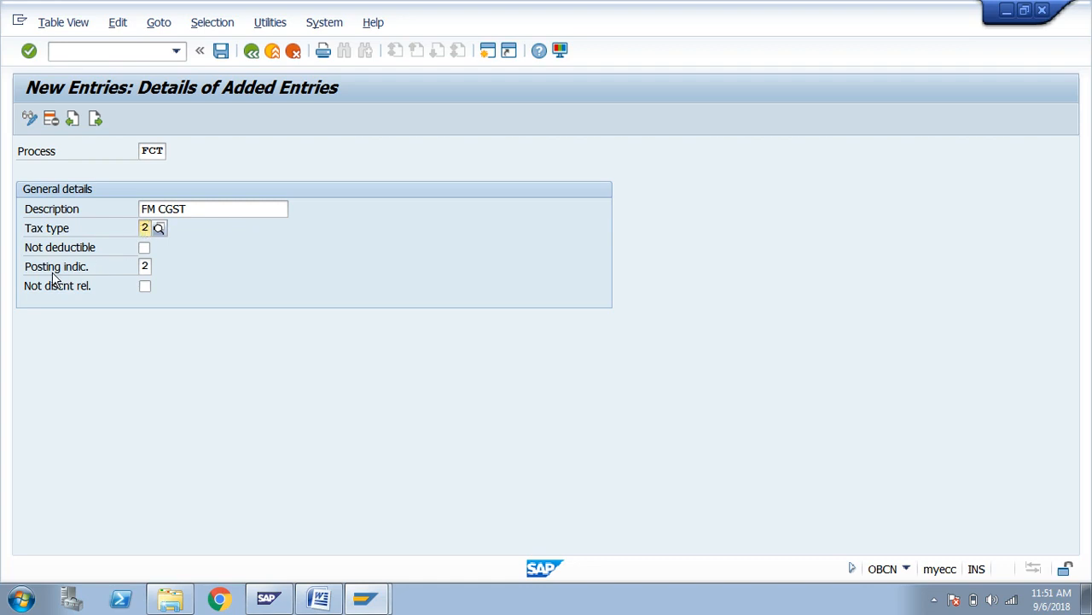
pyautogui.click(144, 267)
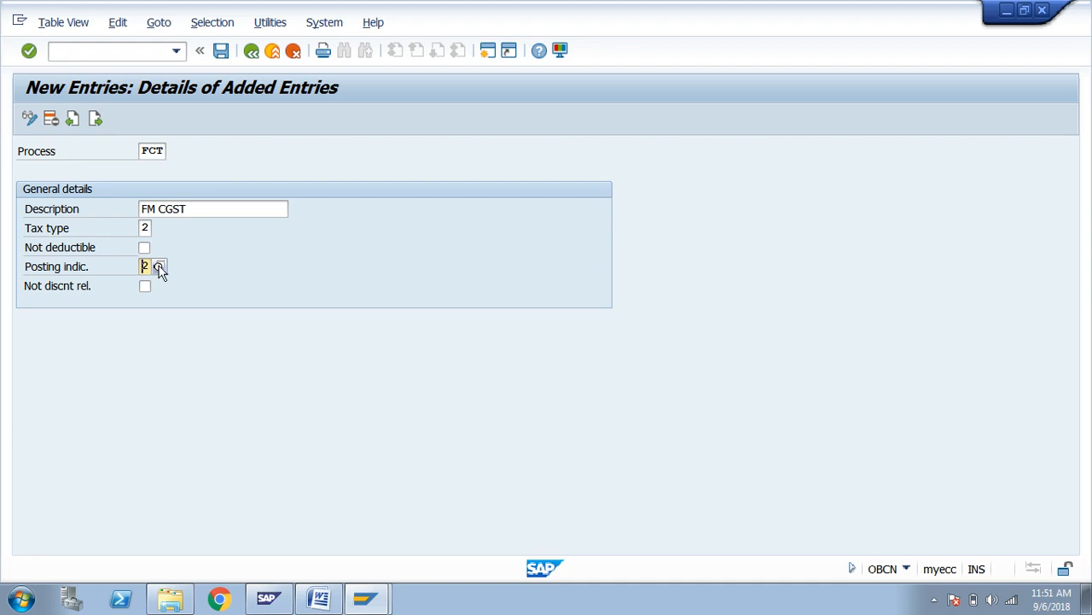
pyautogui.click(220, 52)
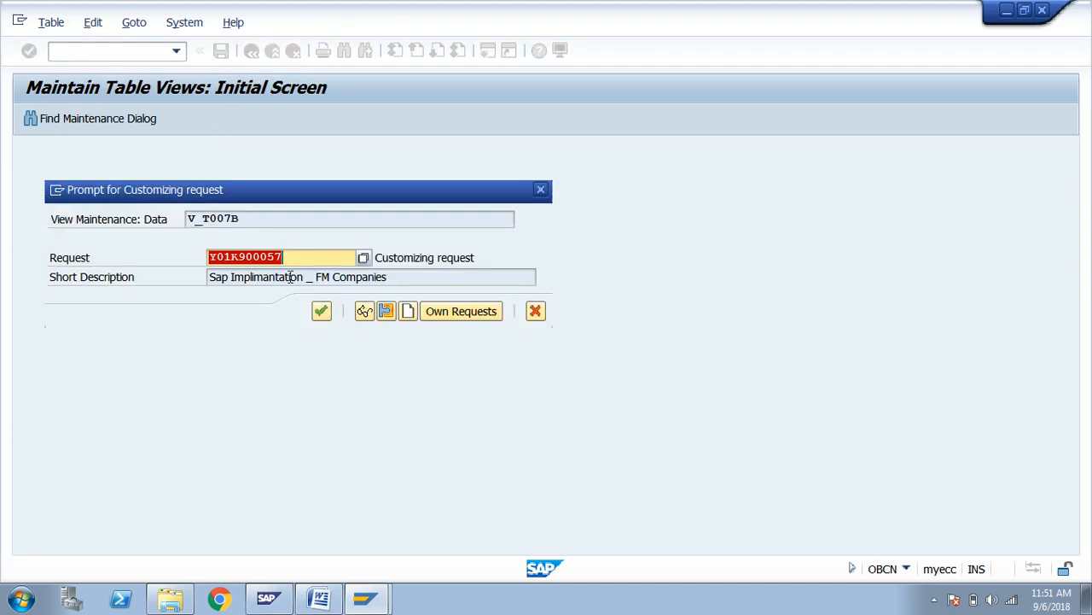
pyautogui.click(321, 312)
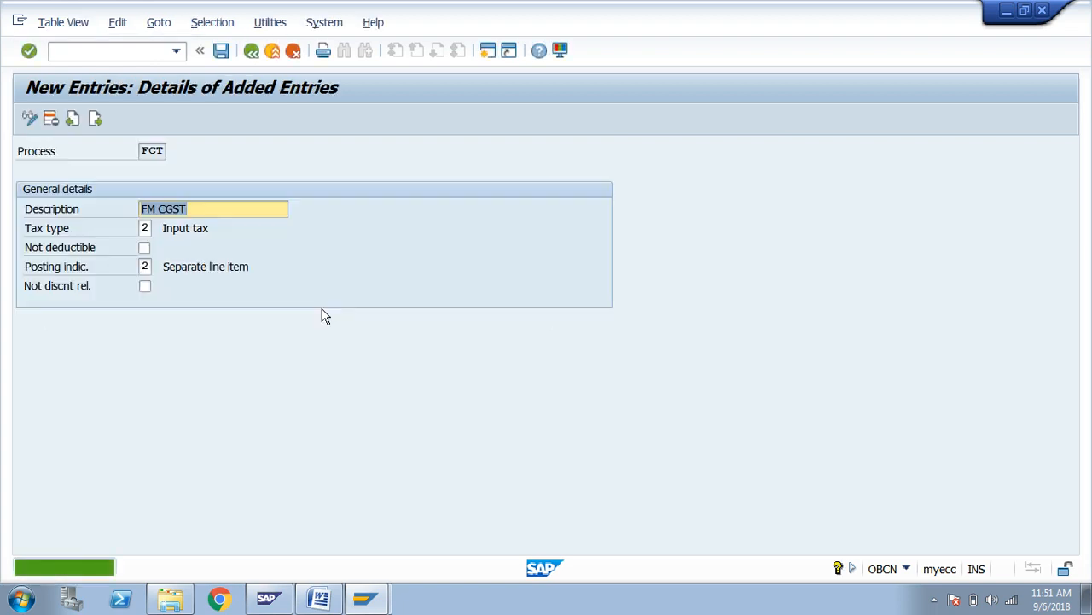
# Create another tax processing entry with process key FST, description FM SGST and tax type 2.
pyautogui.click(100, 122)
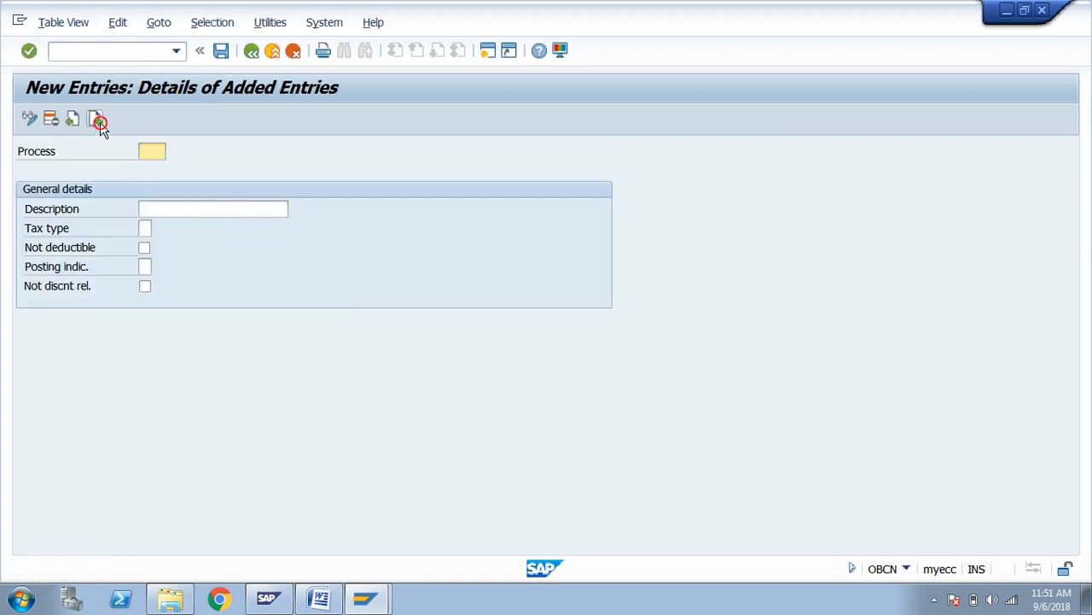
pyautogui.write('FST')
pyautogui.press('Tab')
pyautogui.write('F')
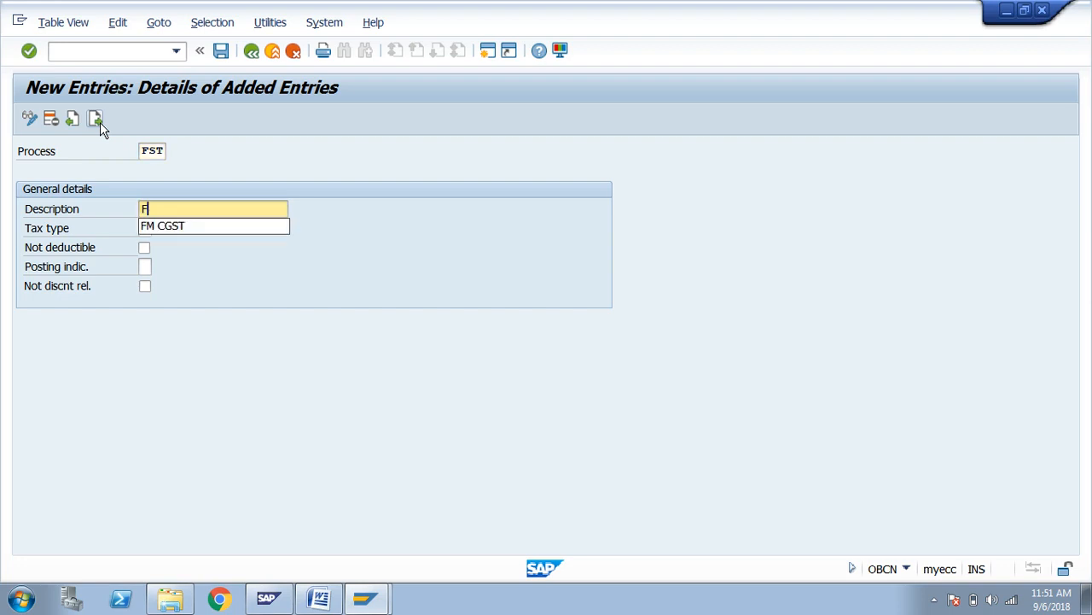
pyautogui.write('M SGS')
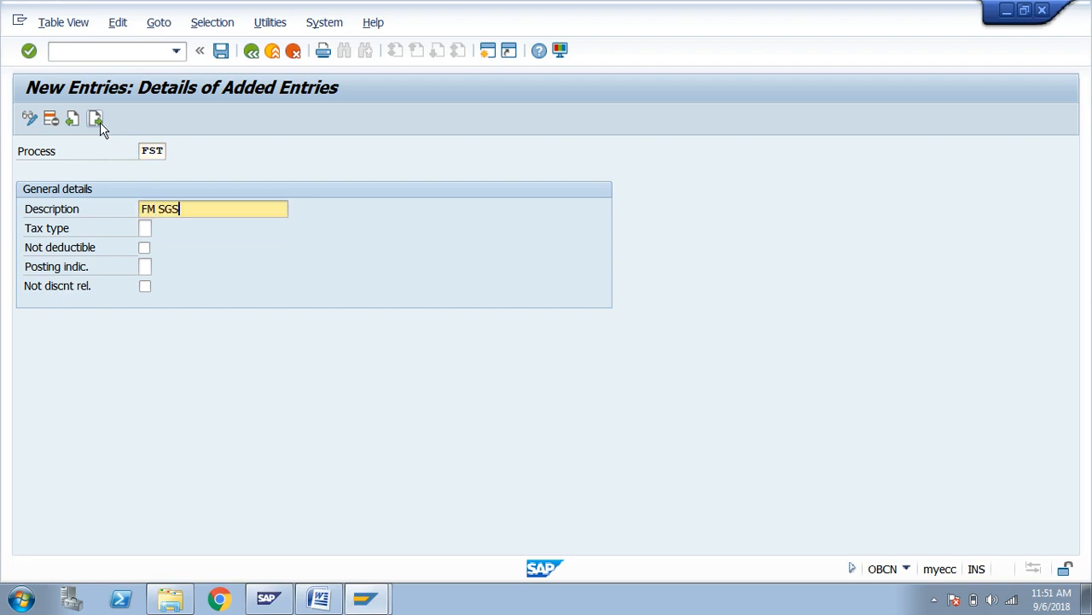
pyautogui.write('T')
pyautogui.press('Tab')
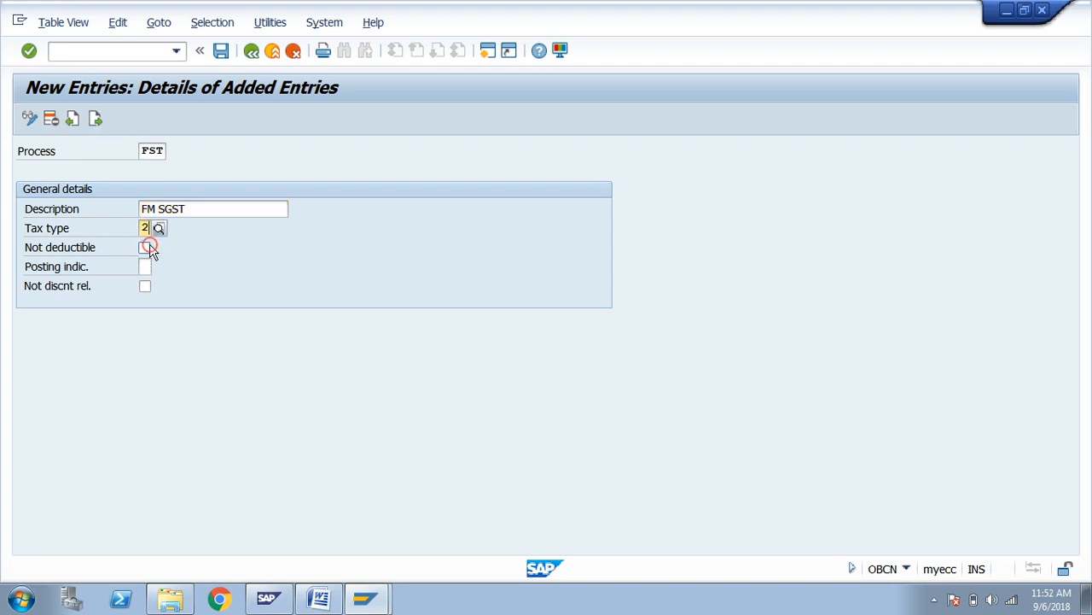
# Set the FST entry's posting indicator to 2 (Separate line item) and save it.
pyautogui.click(149, 265)
pyautogui.click(149, 291)
pyautogui.press('Return')
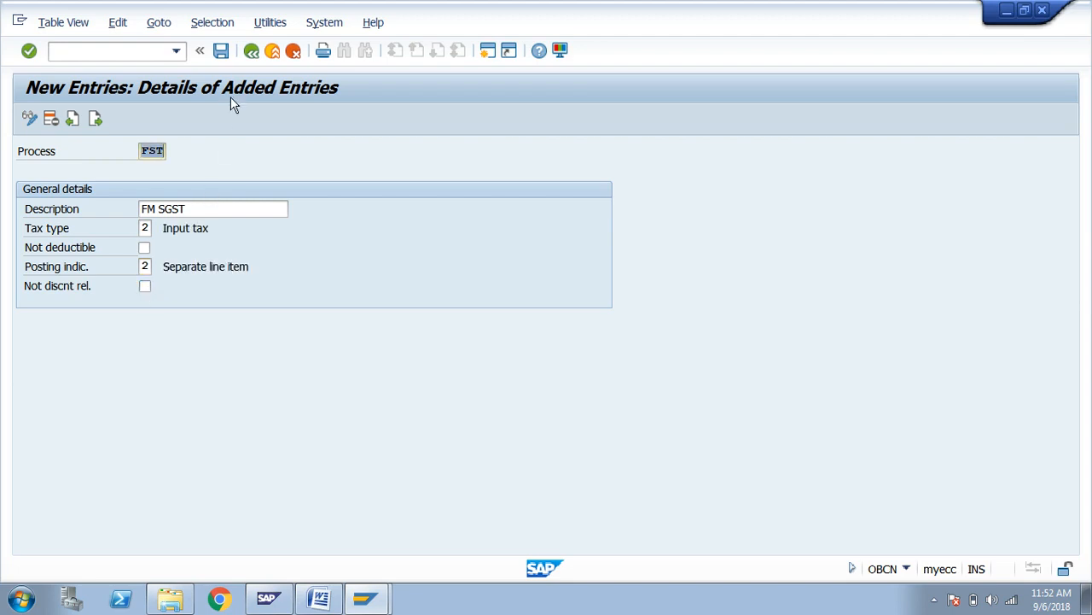
pyautogui.click(220, 51)
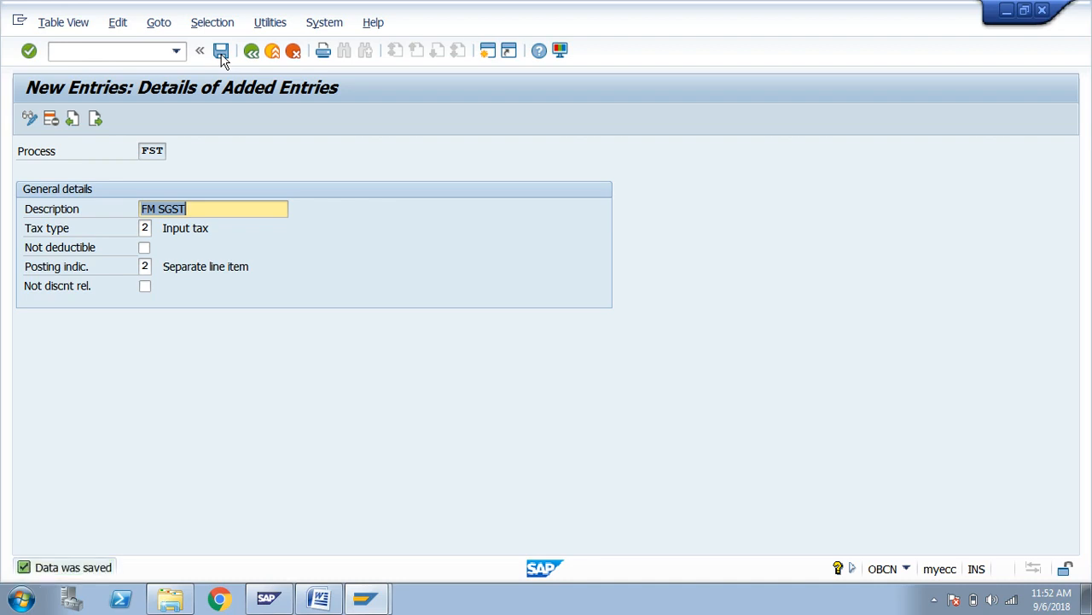
# Add a further tax processing entry with process key FIT and description FM IGST.
pyautogui.click(99, 113)
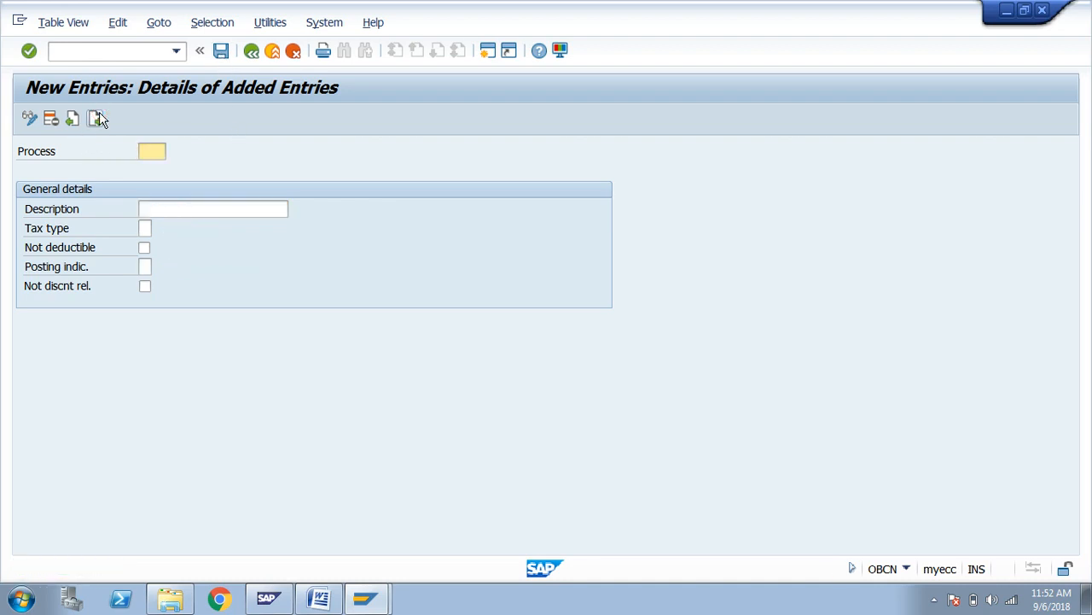
pyautogui.write('FIT')
pyautogui.press('Tab')
pyautogui.write('F')
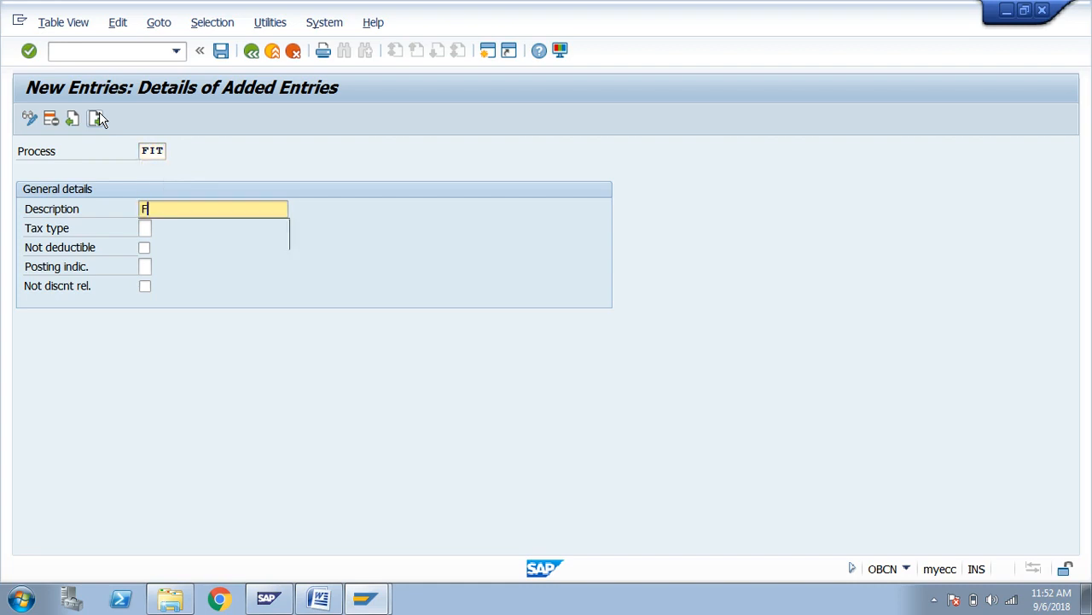
pyautogui.write('M IGST')
pyautogui.press('Tab')
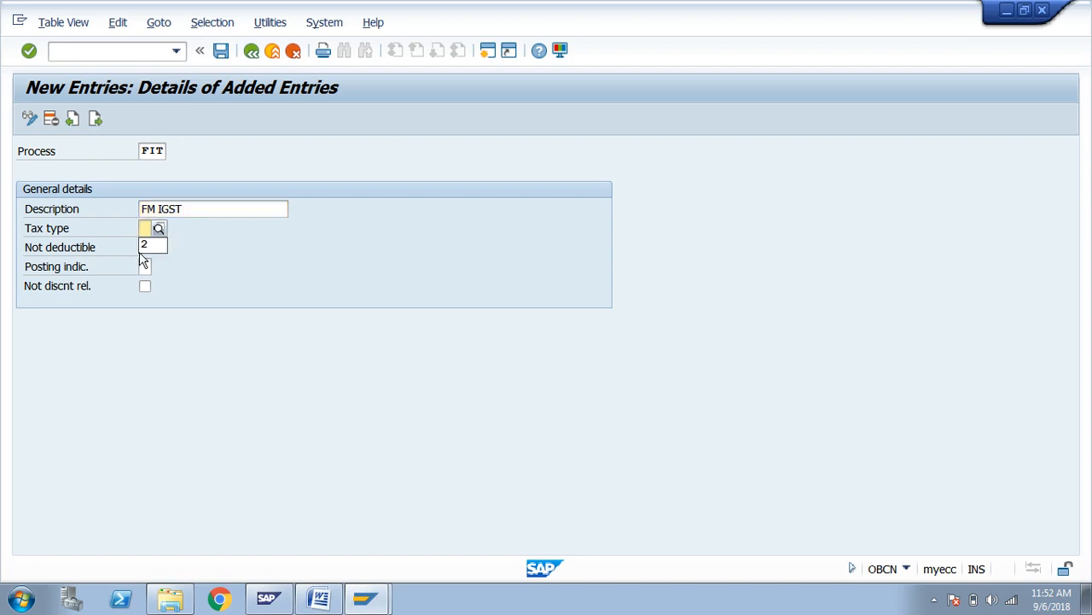
# Set the FIT entry's tax type to 2 (Input tax) and posting indicator to 2 (Separate line item), and save it.
pyautogui.press('Tab')
pyautogui.click(148, 283)
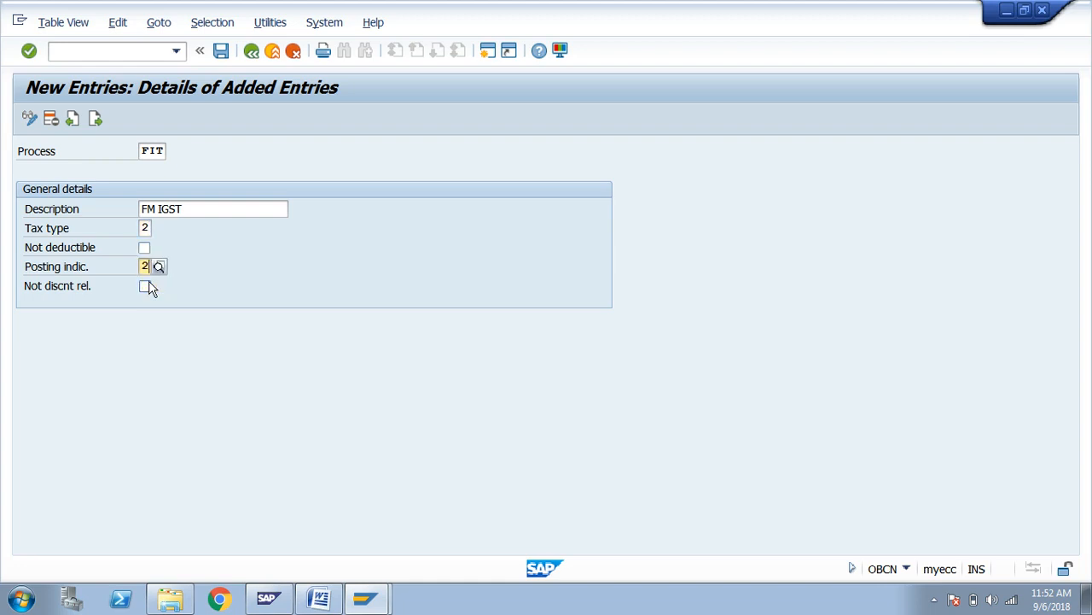
pyautogui.press('Return')
pyautogui.click(220, 52)
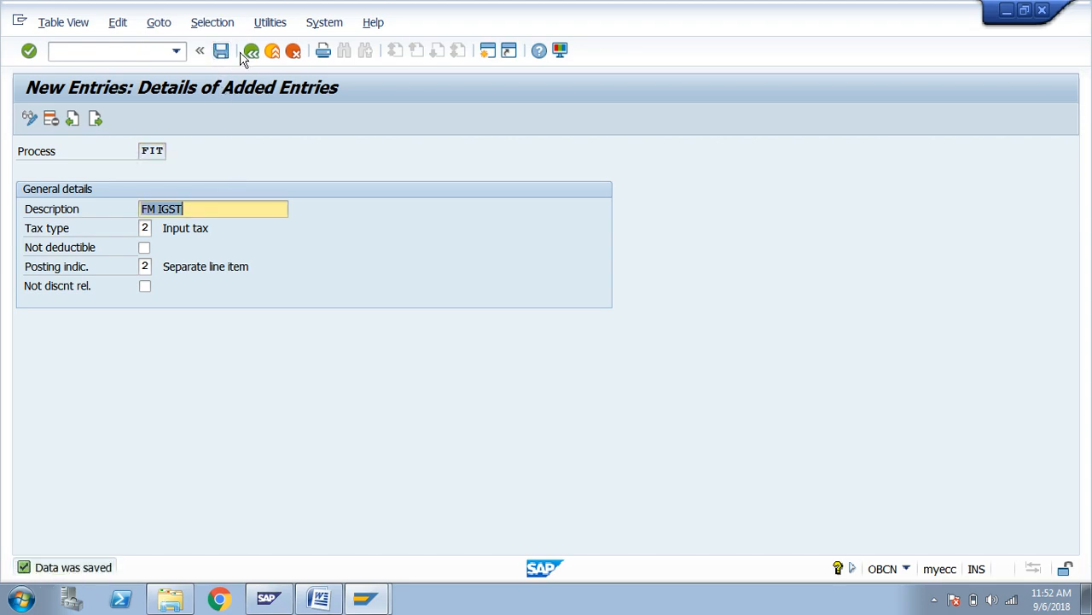
# Return to the overview of added entries and review the FCT, FIT and FST account keys.
pyautogui.click(251, 52)
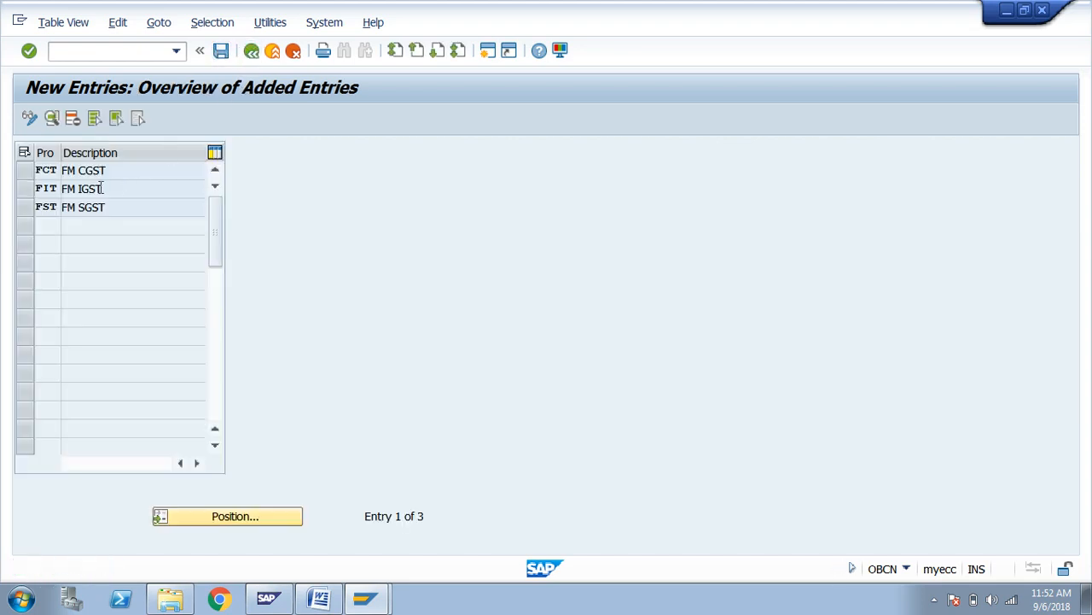
pyautogui.click(29, 177)
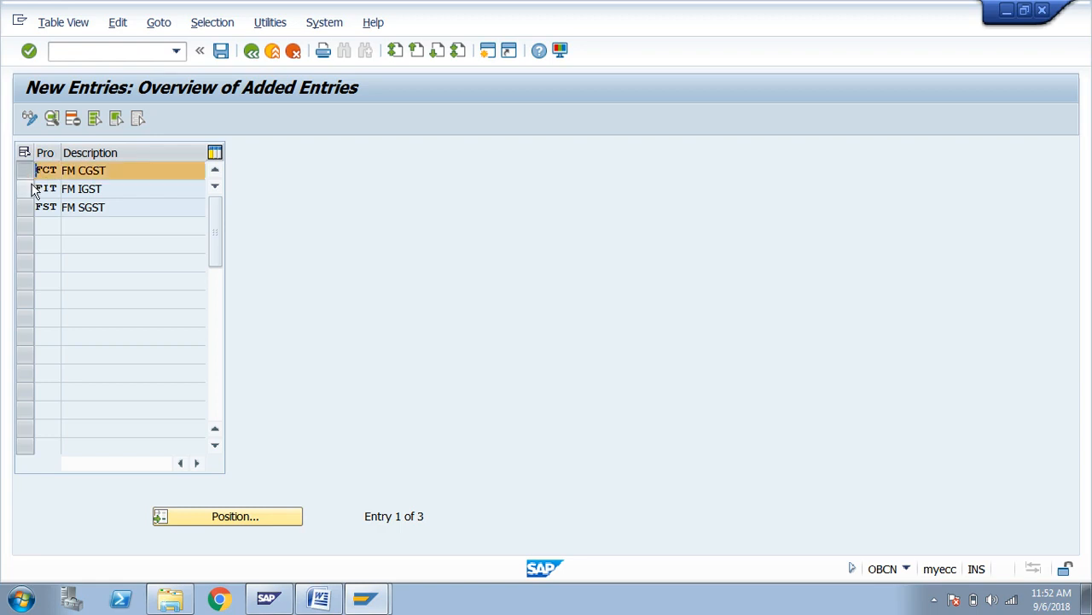
pyautogui.click(28, 207)
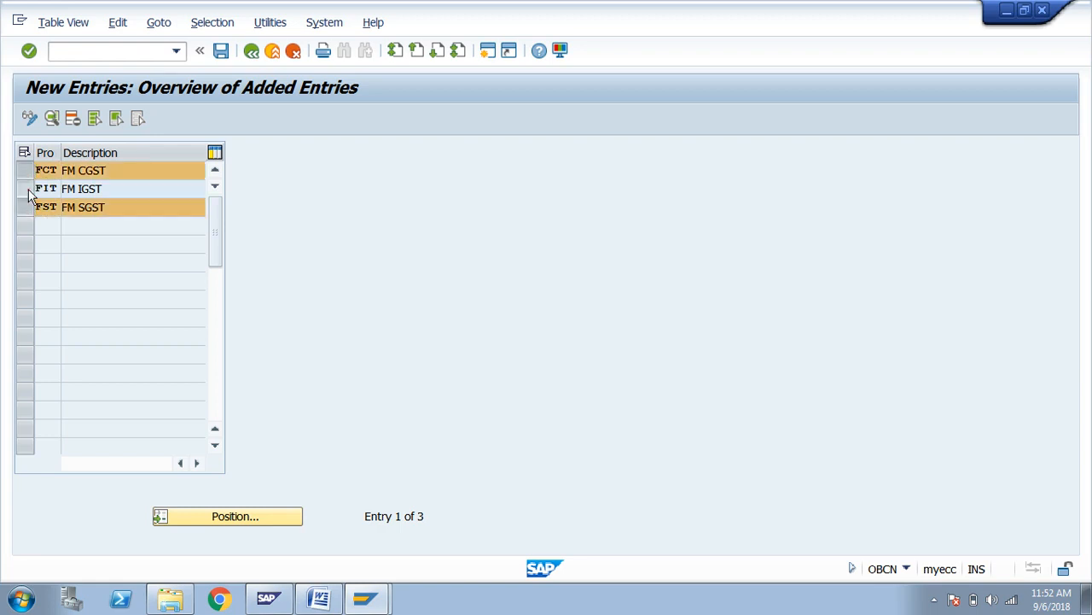
pyautogui.click(29, 188)
pyautogui.click(29, 189)
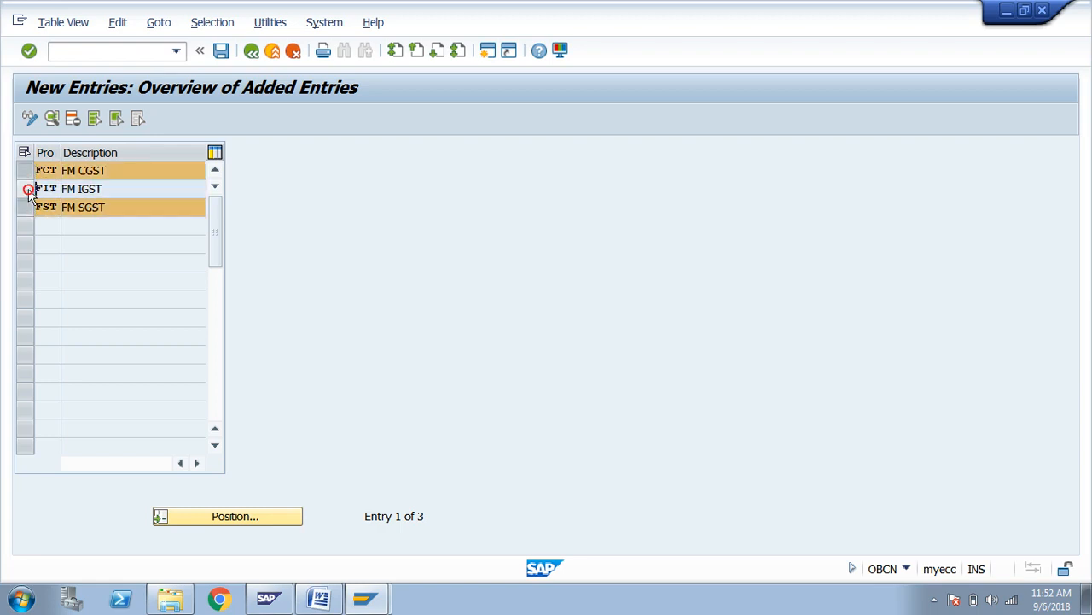
# Exit to SAP Easy Access and colour the "Create Account Keys ( OBCN )" line red in the Word document.
pyautogui.click(251, 51)
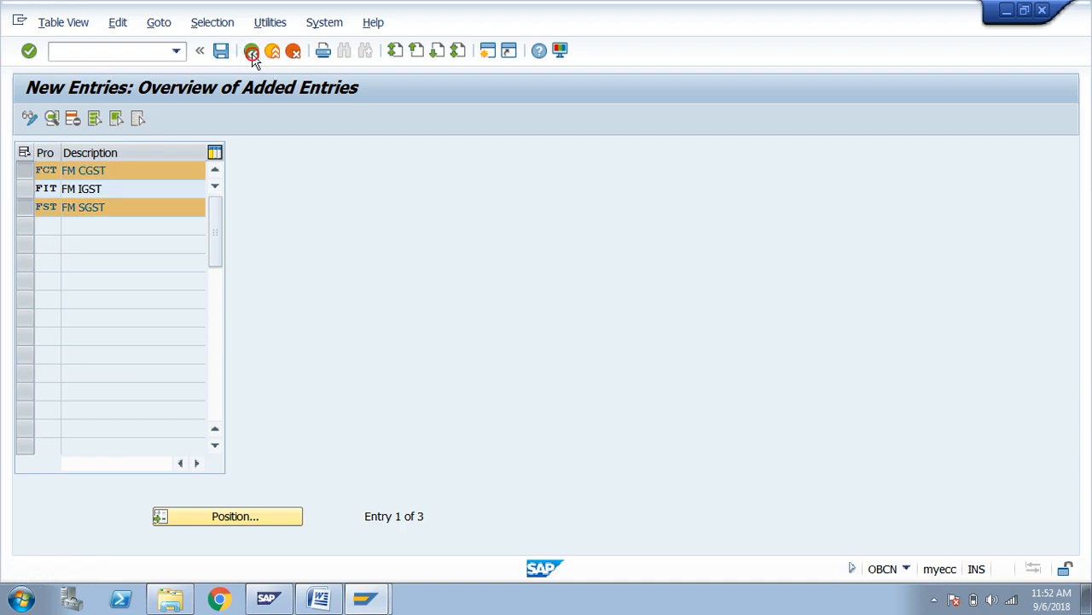
pyautogui.click(250, 52)
pyautogui.click(251, 52)
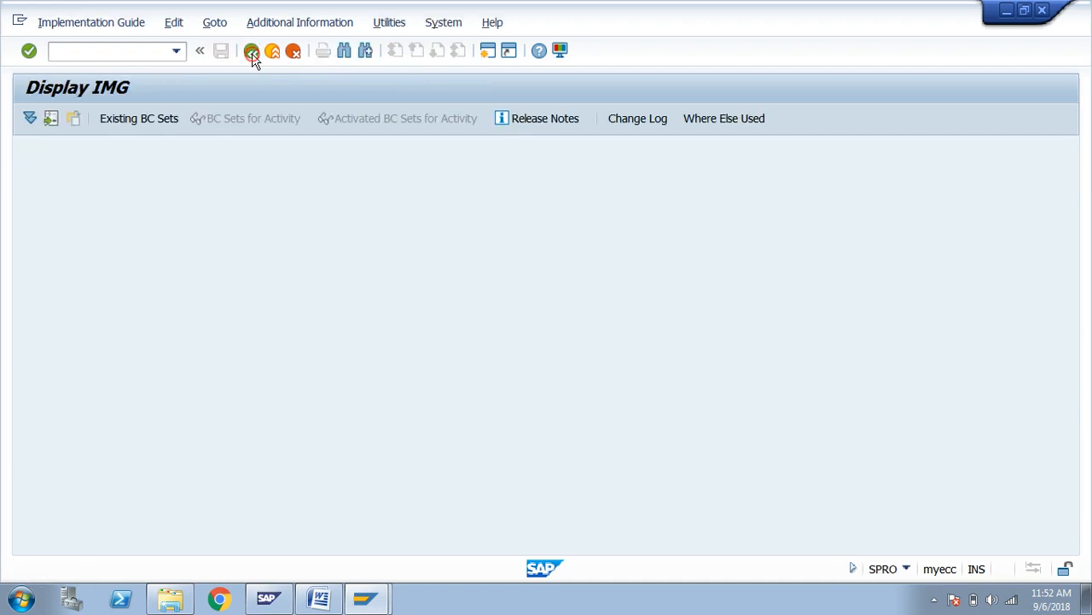
pyautogui.click(251, 51)
pyautogui.hotkey('alt', 'Tab')
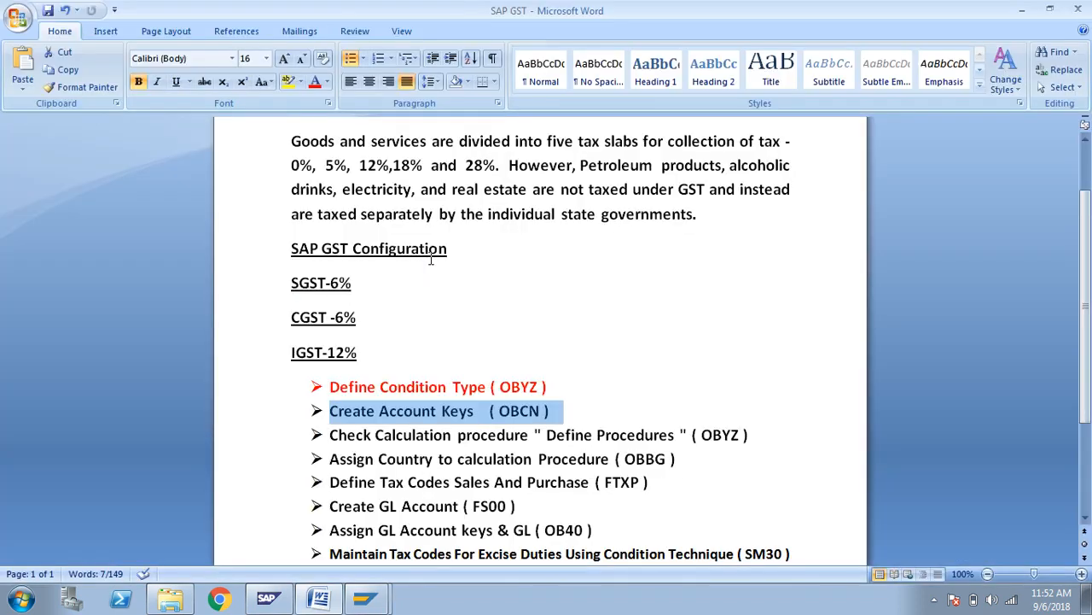
pyautogui.click(314, 81)
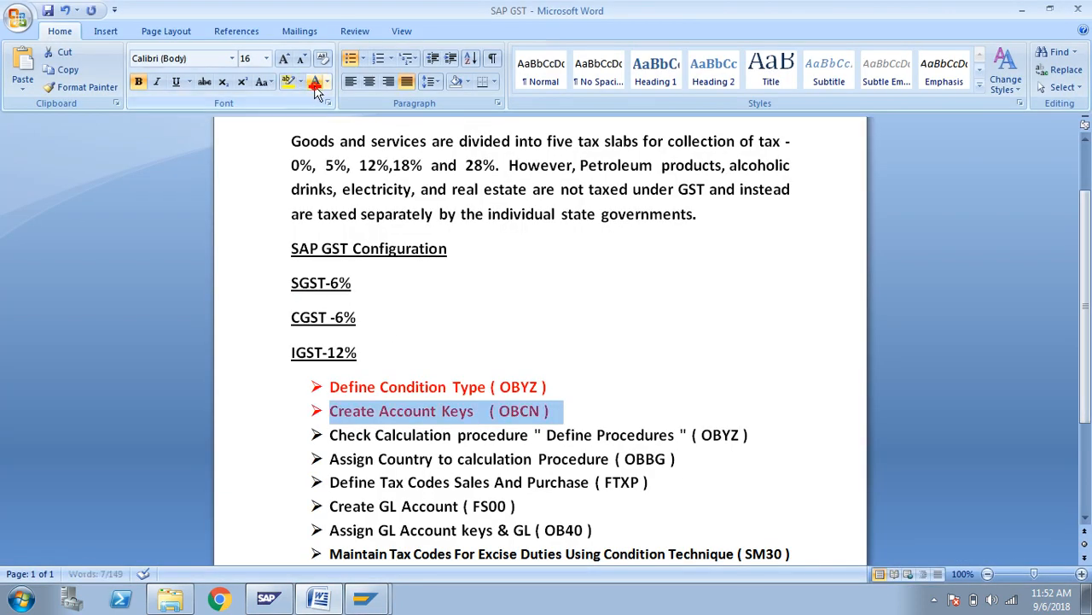
# For the Define Procedures (OBYZ) item, switch back to SAP and open the SAP Customizing Implementation Guide through transaction SPRO.
pyautogui.click(567, 436)
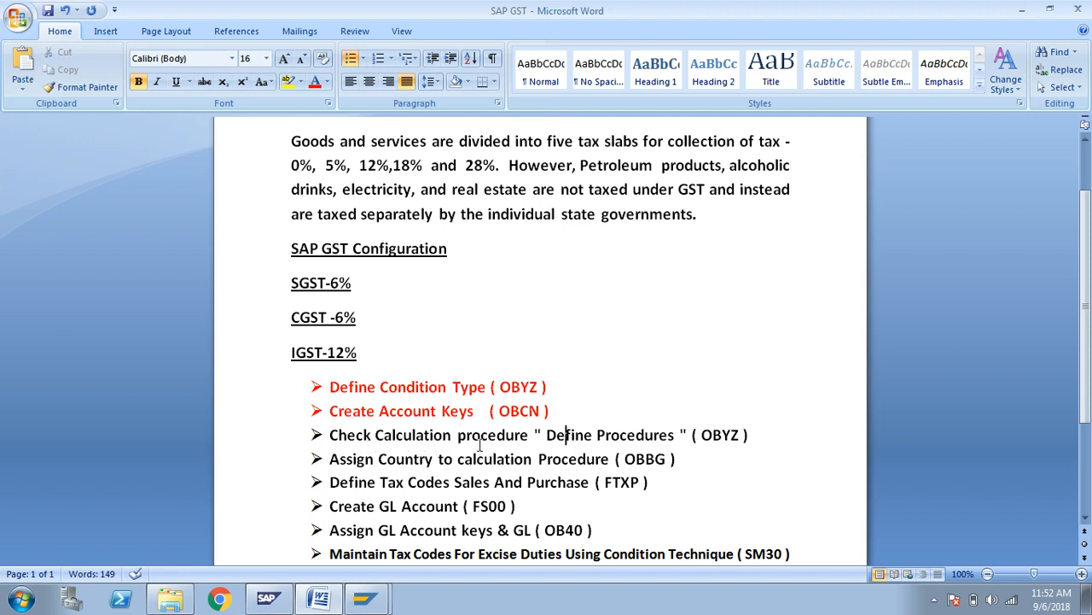
pyautogui.moveTo(546, 437); pyautogui.dragTo(748, 437)
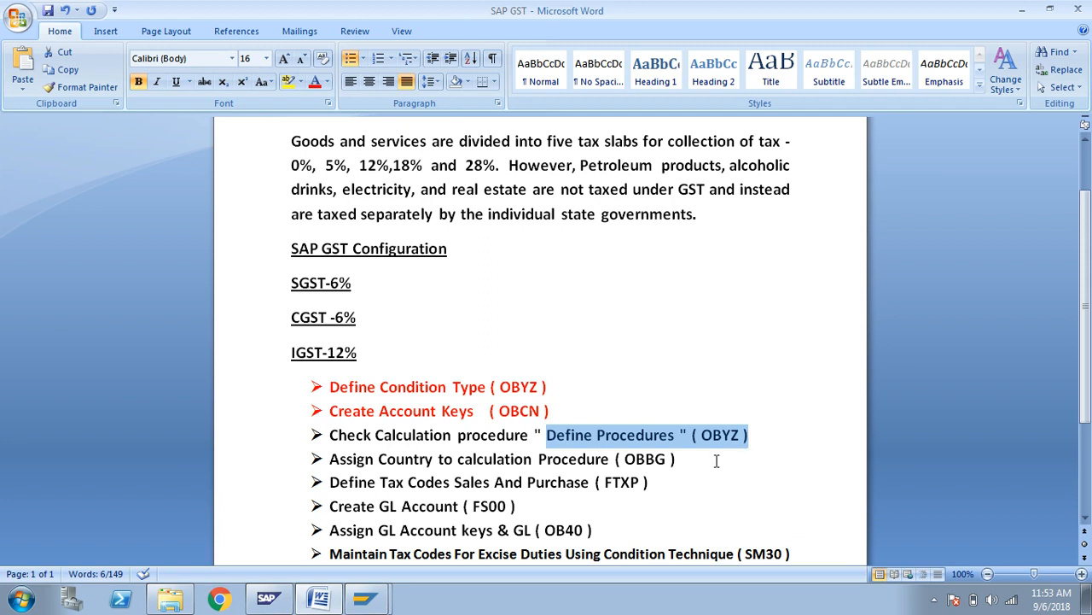
pyautogui.hotkey('alt', 'Tab')
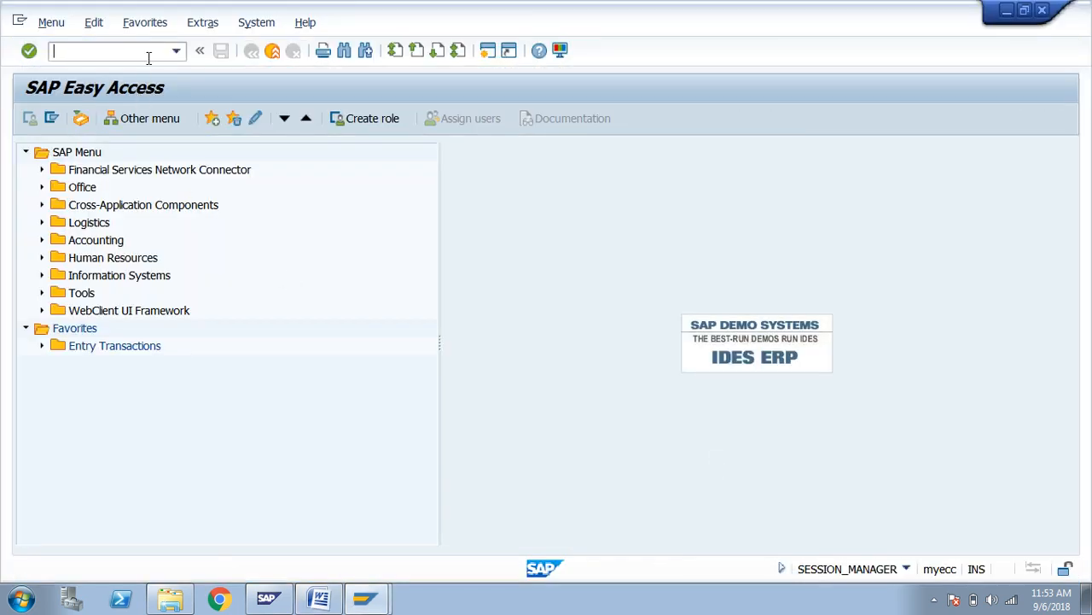
pyautogui.write('SPRO')
pyautogui.press('Return')
pyautogui.click(112, 120)
# Expand Financial Accounting (New) and its Financial Accounting Global Settings (New) node in the implementation guide.
pyautogui.press('Down')
pyautogui.press('Down')
pyautogui.press('Down')
pyautogui.press('Down')
pyautogui.press('Down')
pyautogui.press('Down')
pyautogui.press('Down')
pyautogui.press('Down')
pyautogui.press('Down')
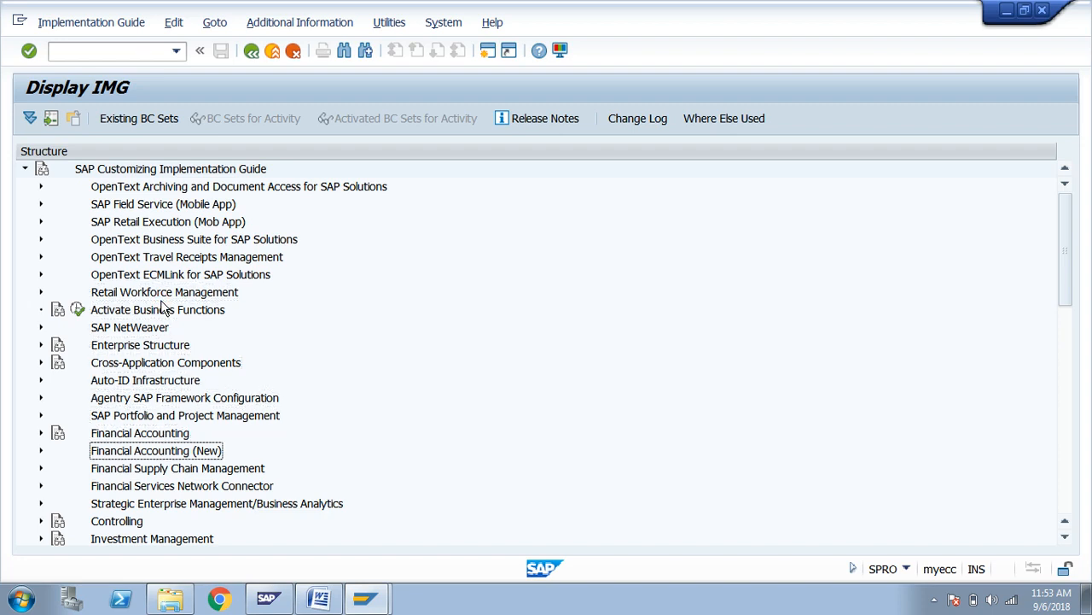
pyautogui.press('Right')
pyautogui.press('Down')
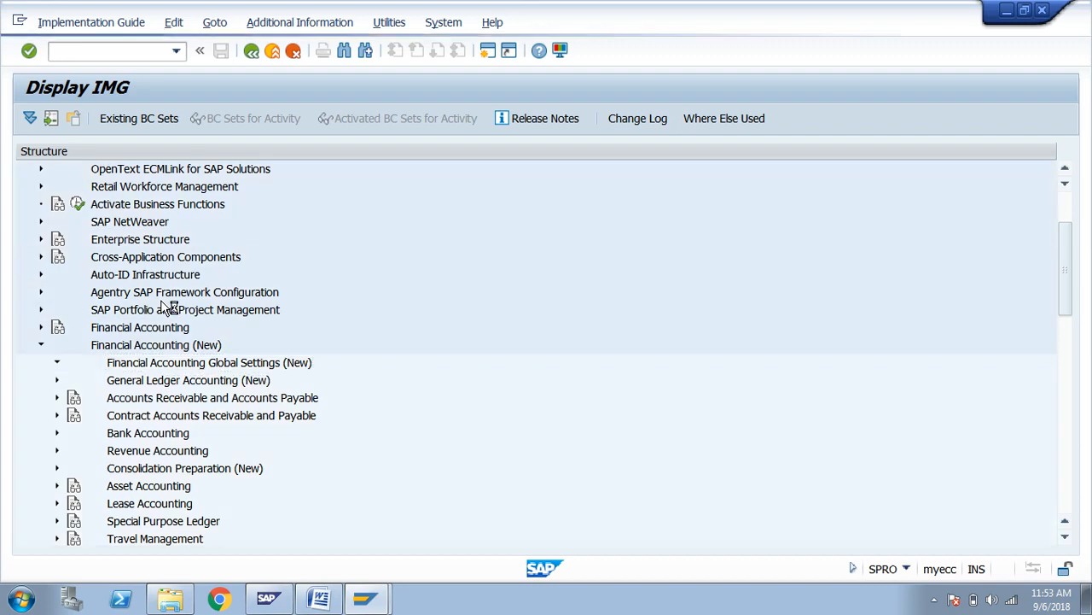
pyautogui.press('Right')
# Expand Tax on Sales/Purchases and its Basic Settings node under the global settings.
pyautogui.press('Down')
pyautogui.press('Down')
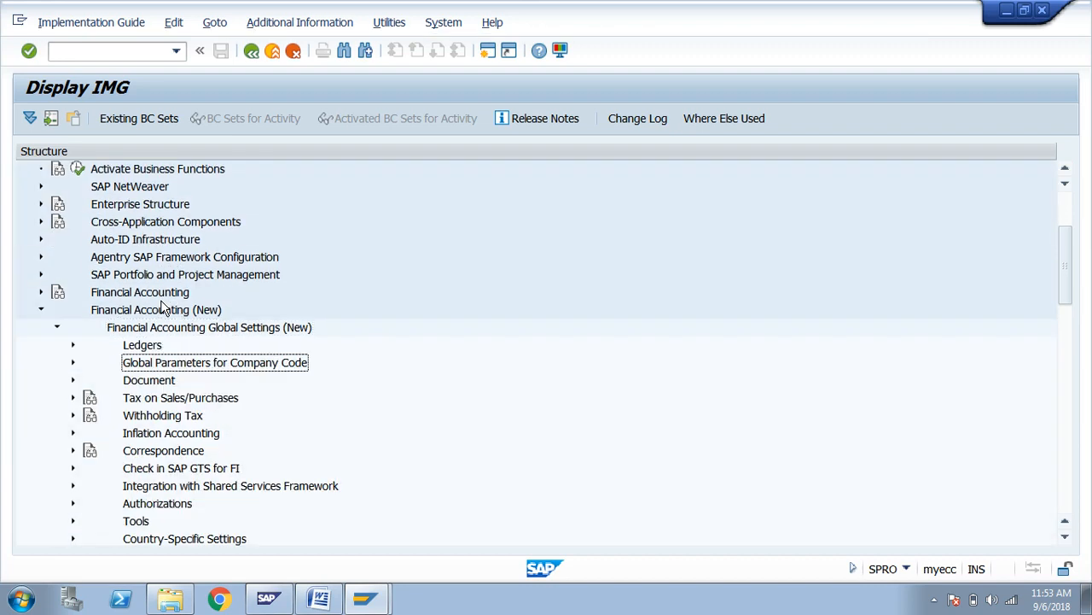
pyautogui.press('Down')
pyautogui.press('Down')
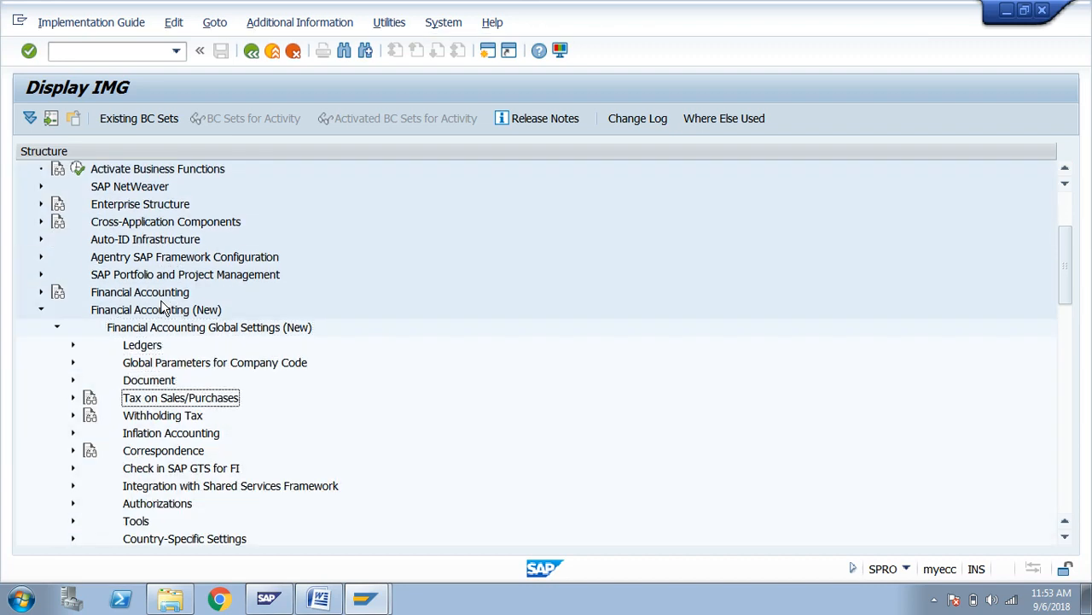
pyautogui.press('Right')
pyautogui.press('Down')
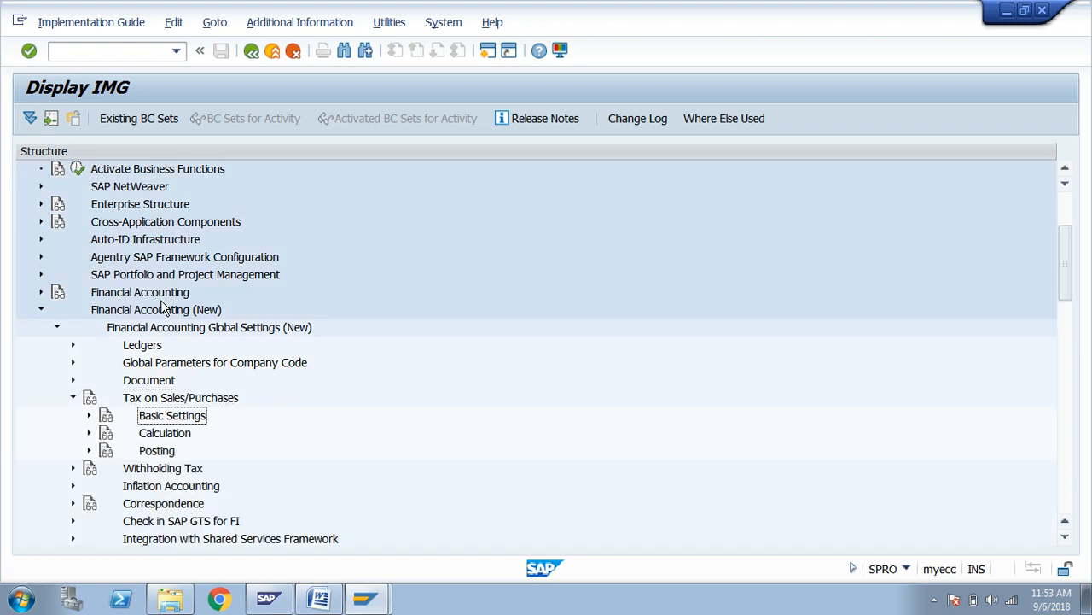
pyautogui.press('Right')
# Run Check Calculation Procedure and open its Define Procedures activity.
pyautogui.press('Down')
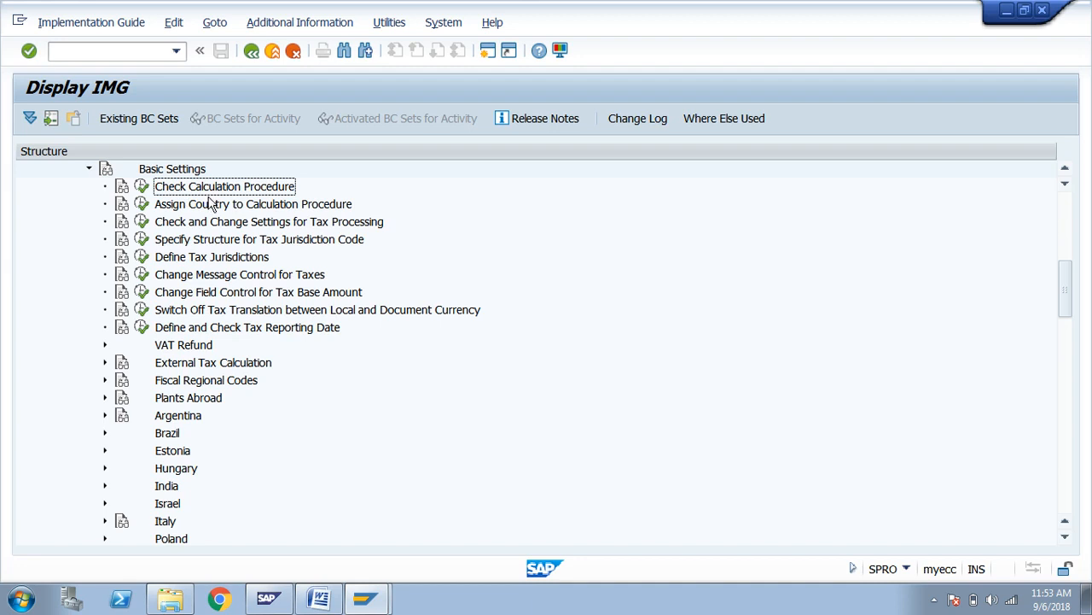
pyautogui.click(141, 186)
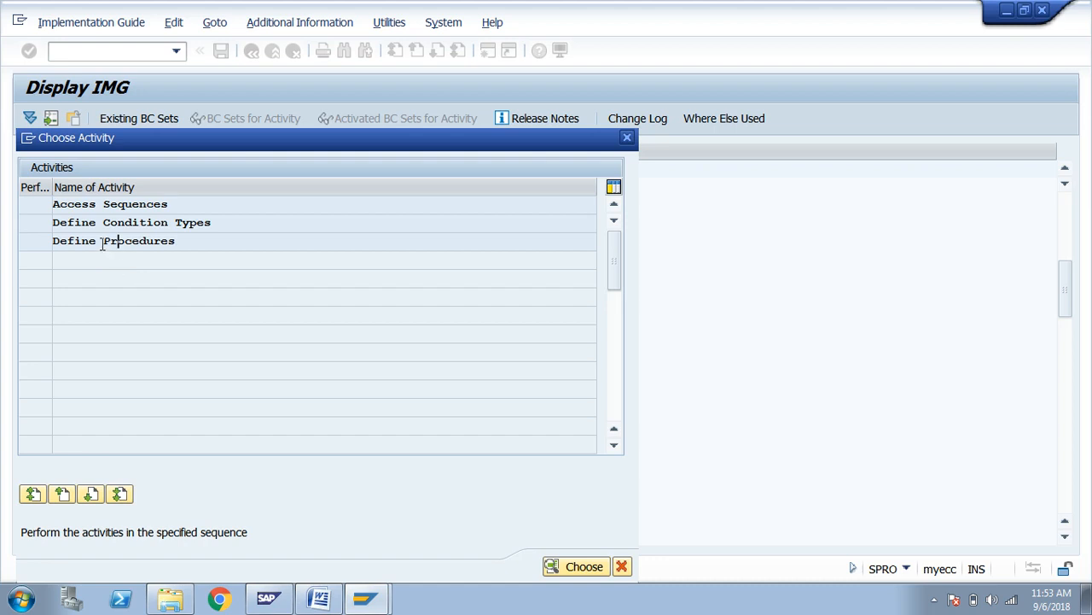
pyautogui.doubleClick(128, 243)
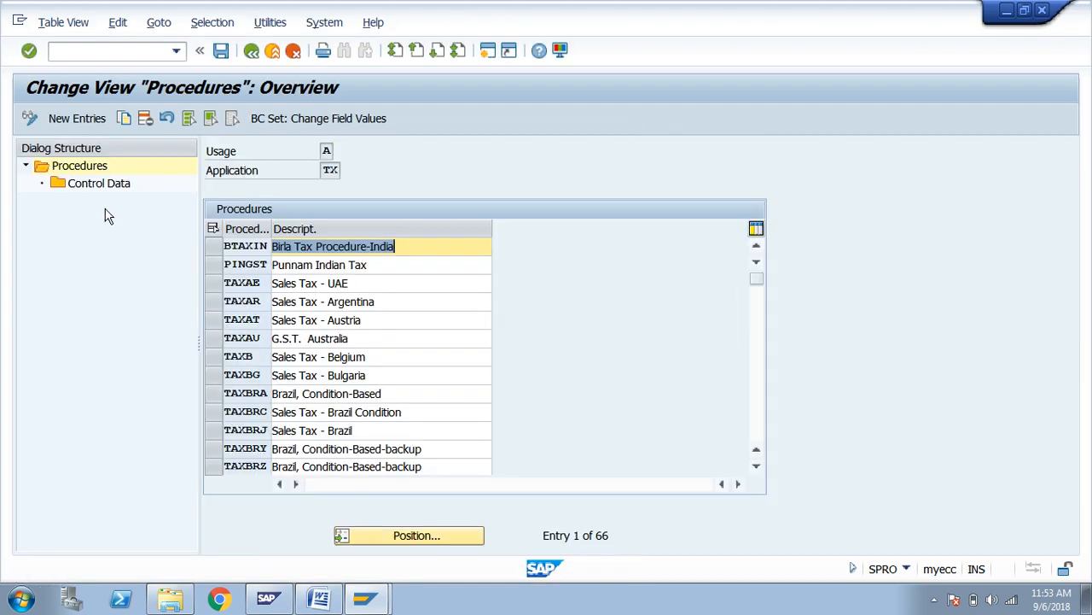
# Add a new tax procedure FMINTX with the description "FM Indian Tax Proce".
pyautogui.click(77, 119)
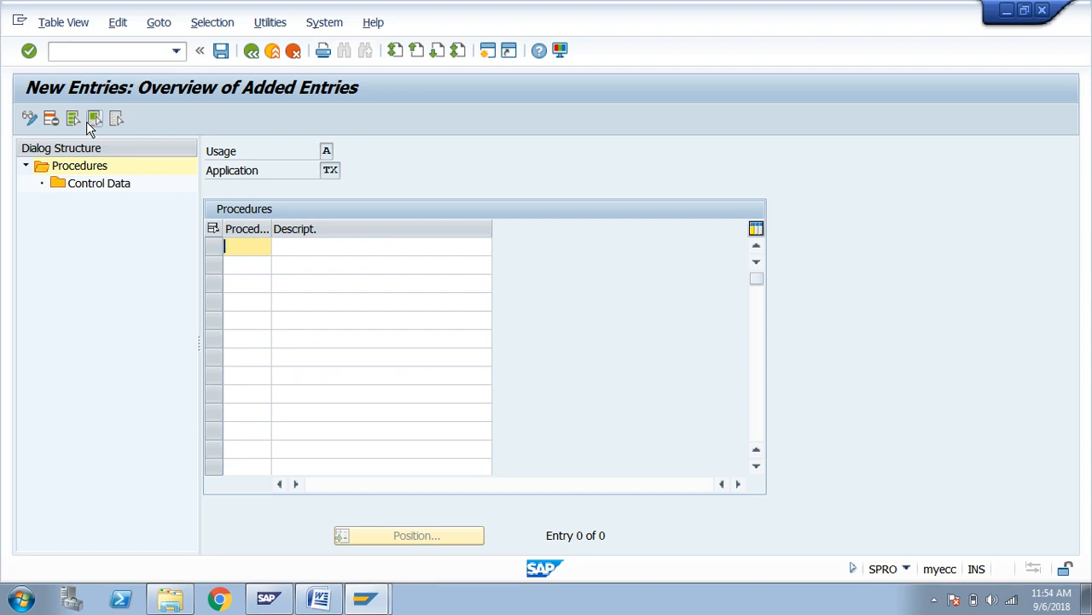
pyautogui.write('FMINTX')
pyautogui.press('Tab')
pyautogui.write('FM')
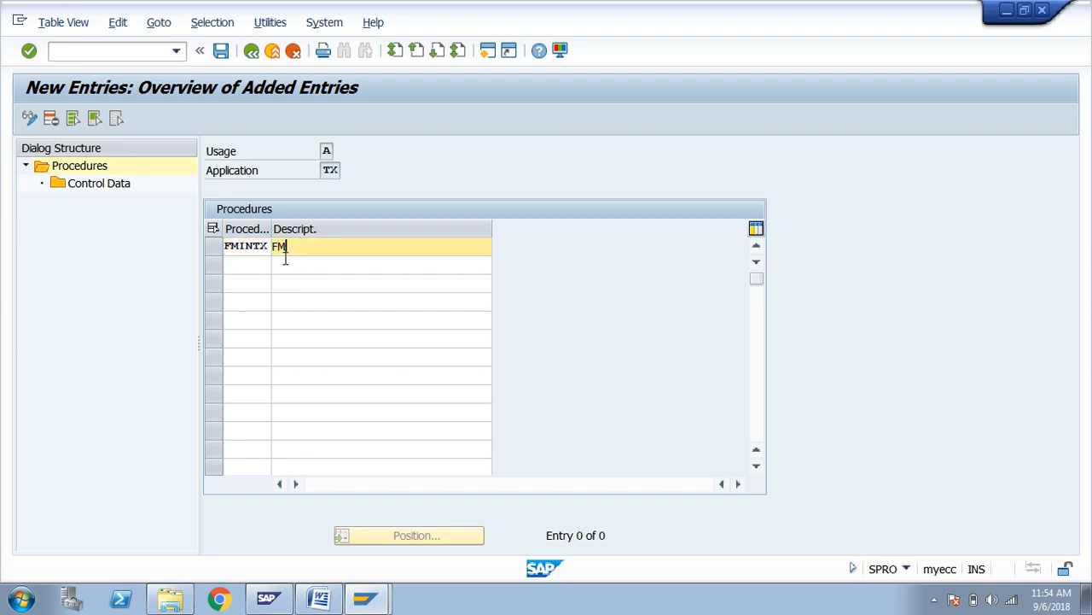
pyautogui.write(' Indian Tax Proce')
pyautogui.press('Return')
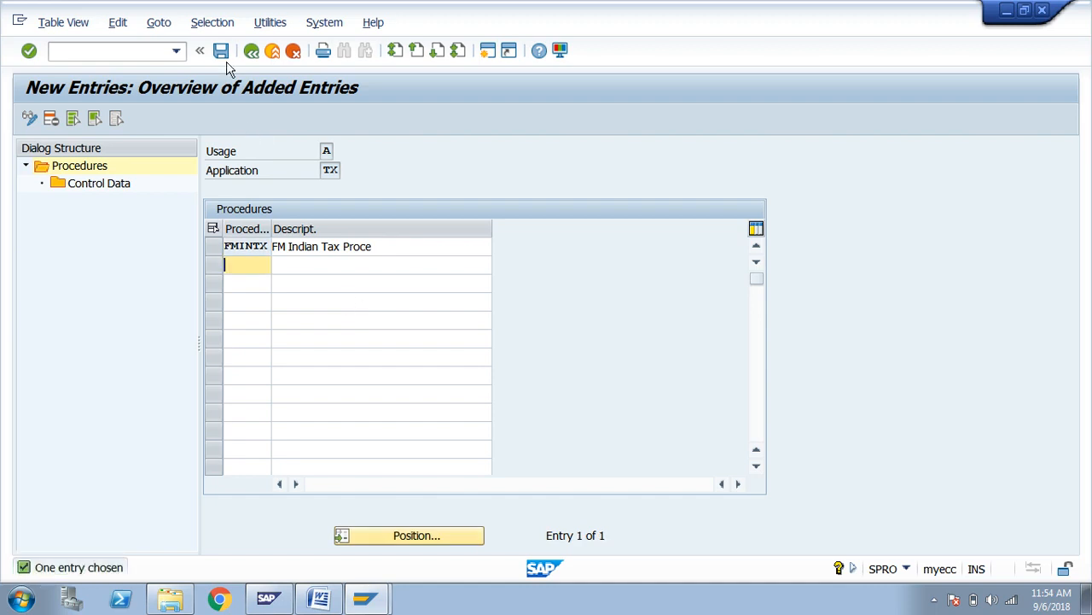
# Save the new procedure with the proposed customizing request and open the control data of FMINTX.
pyautogui.click(221, 51)
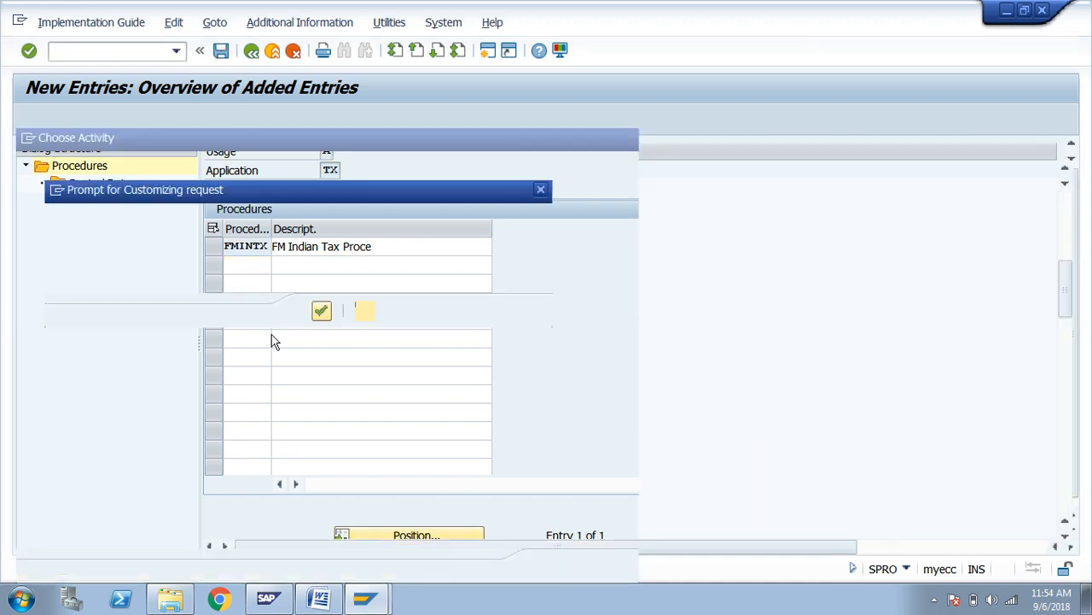
pyautogui.click(321, 312)
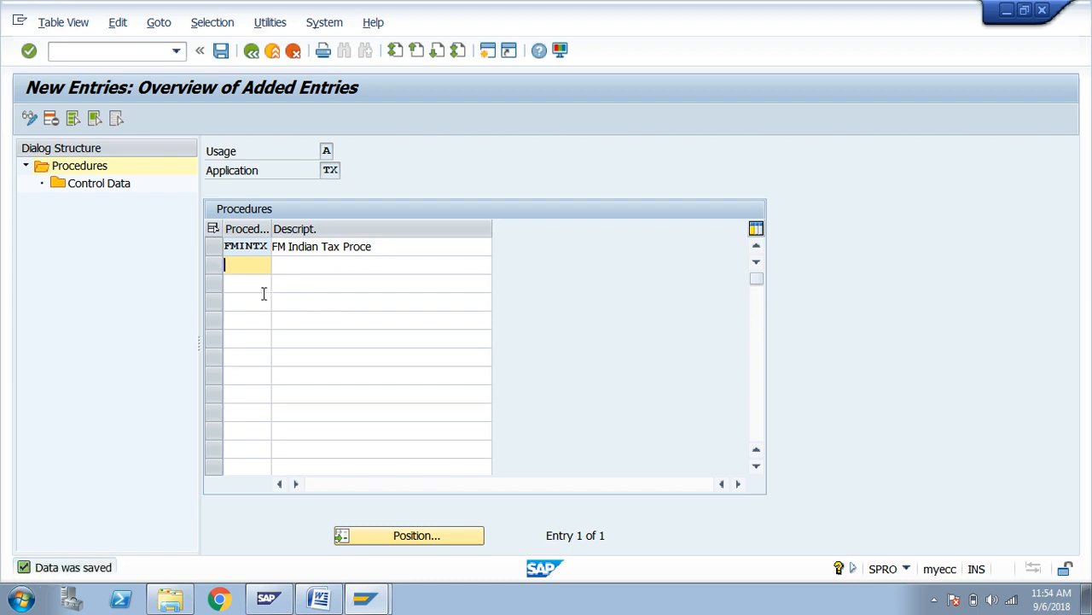
pyautogui.click(213, 246)
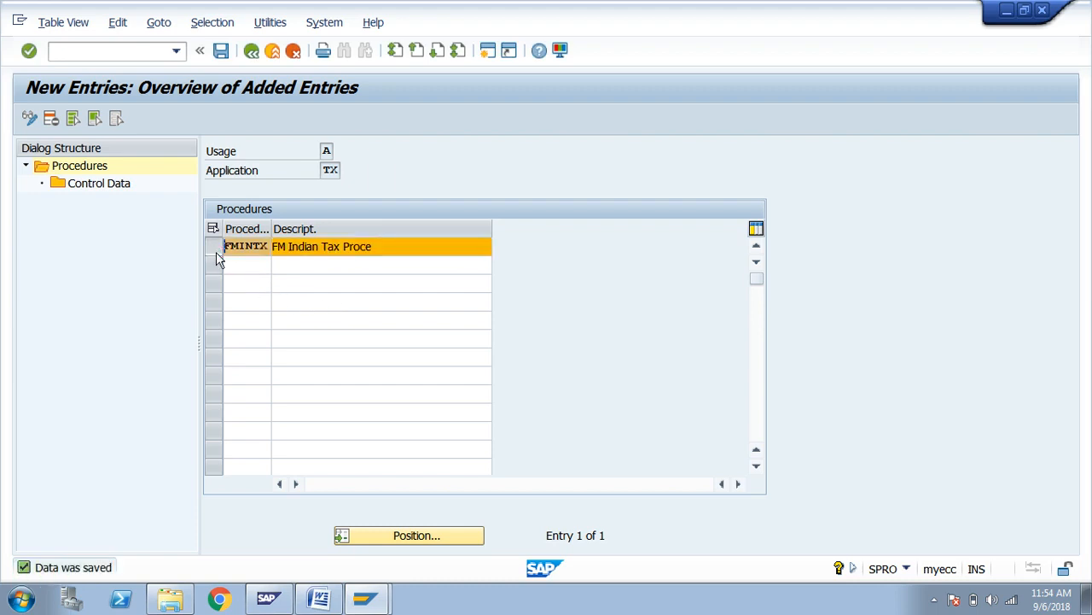
pyautogui.doubleClick(112, 186)
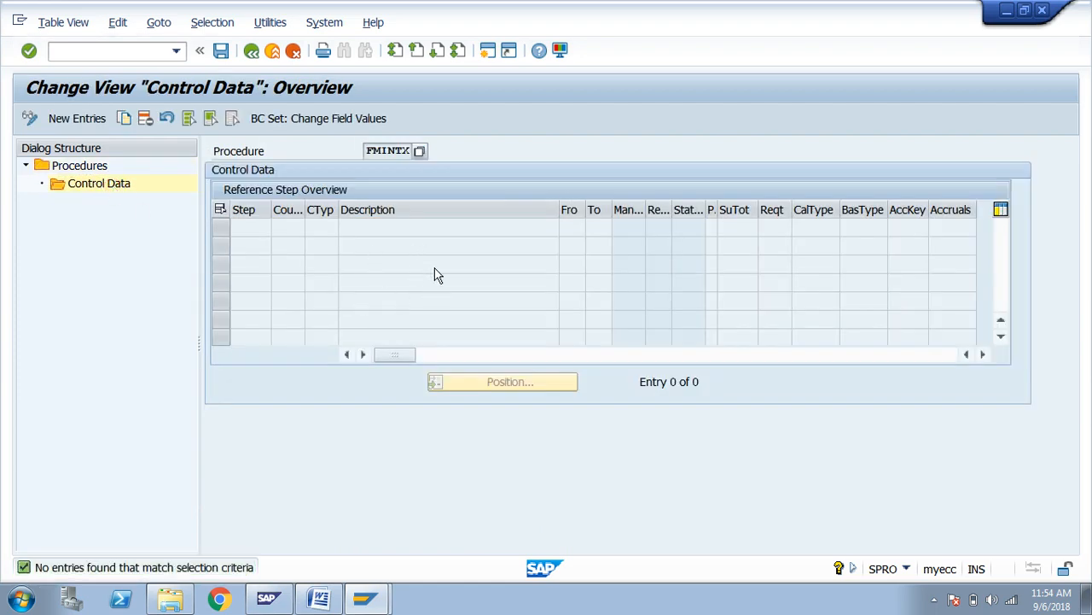
# Review the condition type, account keys and Define Procedures items in the Word document, and return to SAP.
pyautogui.hotkey('alt', 'Tab')
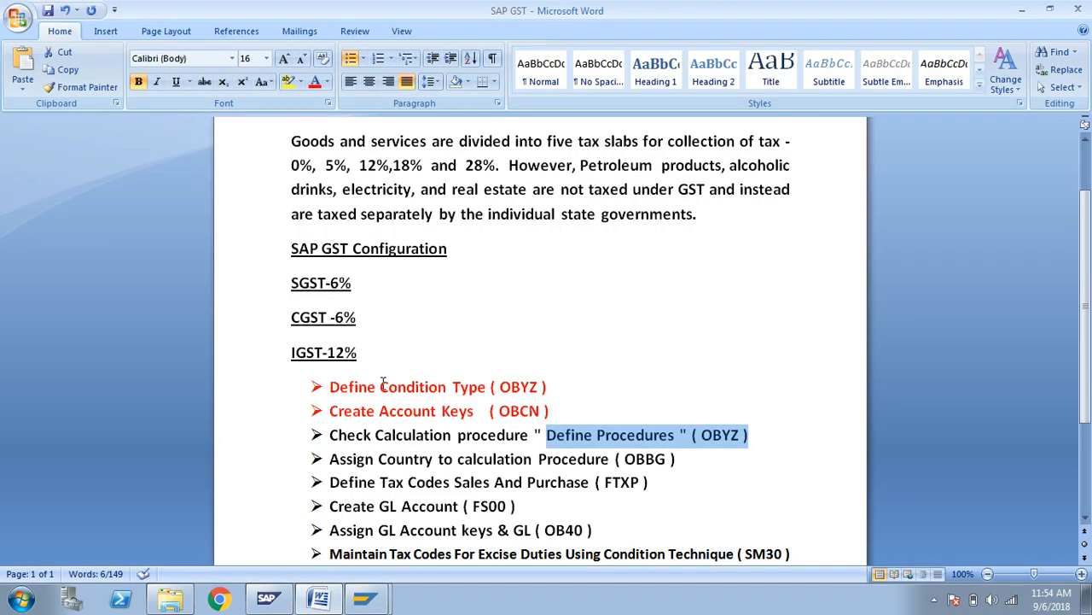
pyautogui.moveTo(381, 386); pyautogui.dragTo(491, 387)
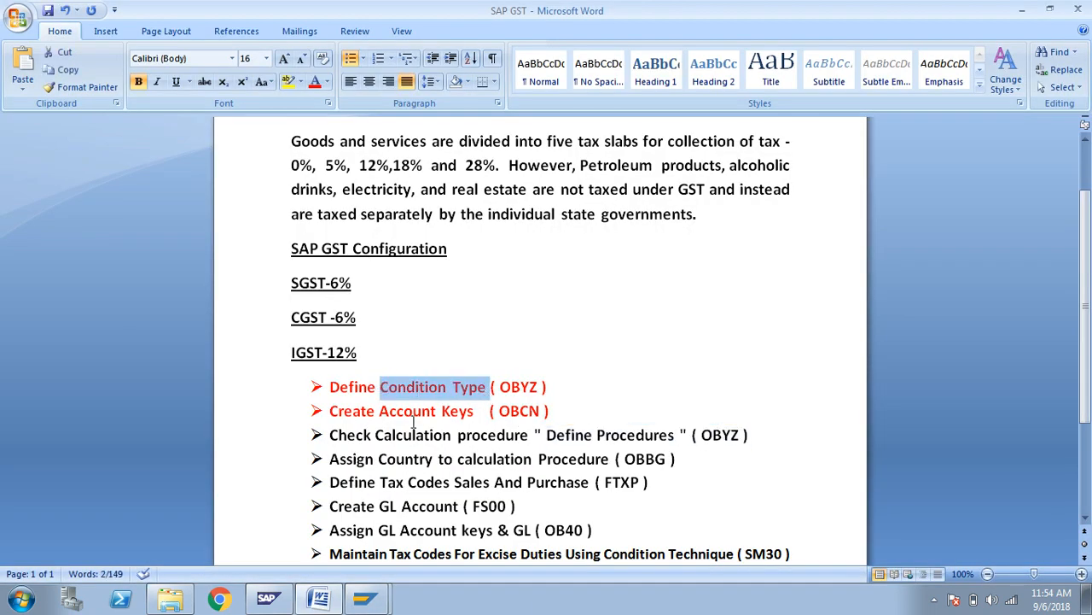
pyautogui.moveTo(376, 415); pyautogui.dragTo(458, 411)
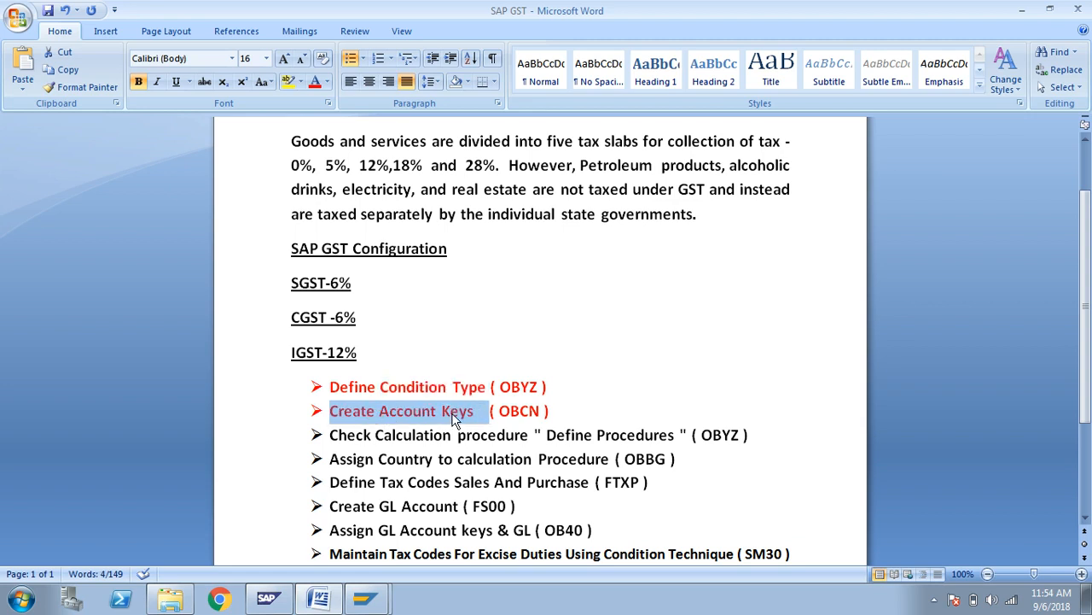
pyautogui.click(380, 387)
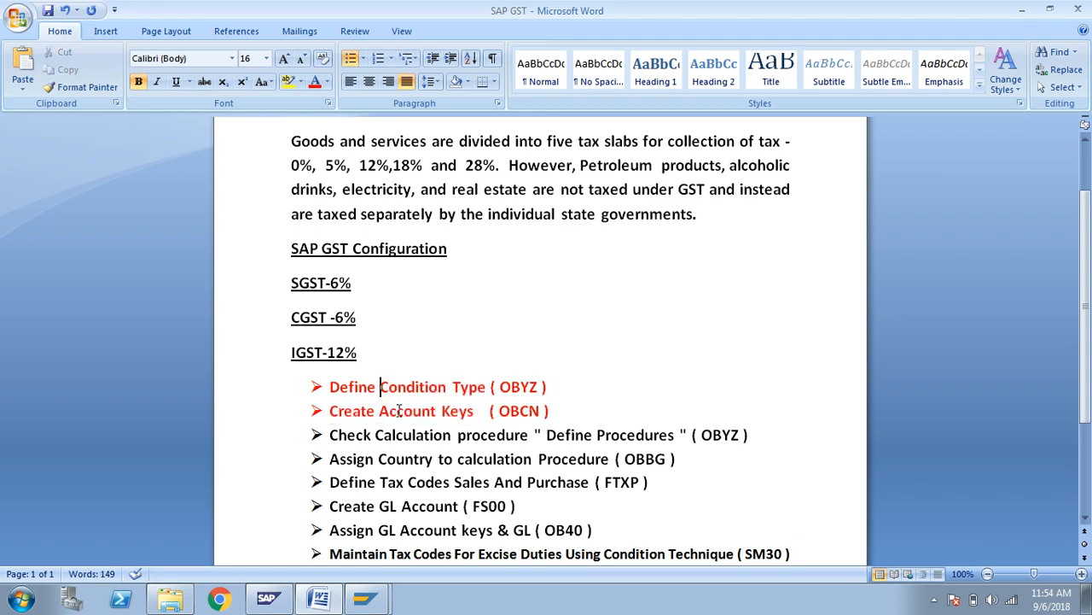
pyautogui.click(398, 411)
pyautogui.moveTo(766, 436); pyautogui.dragTo(580, 438)
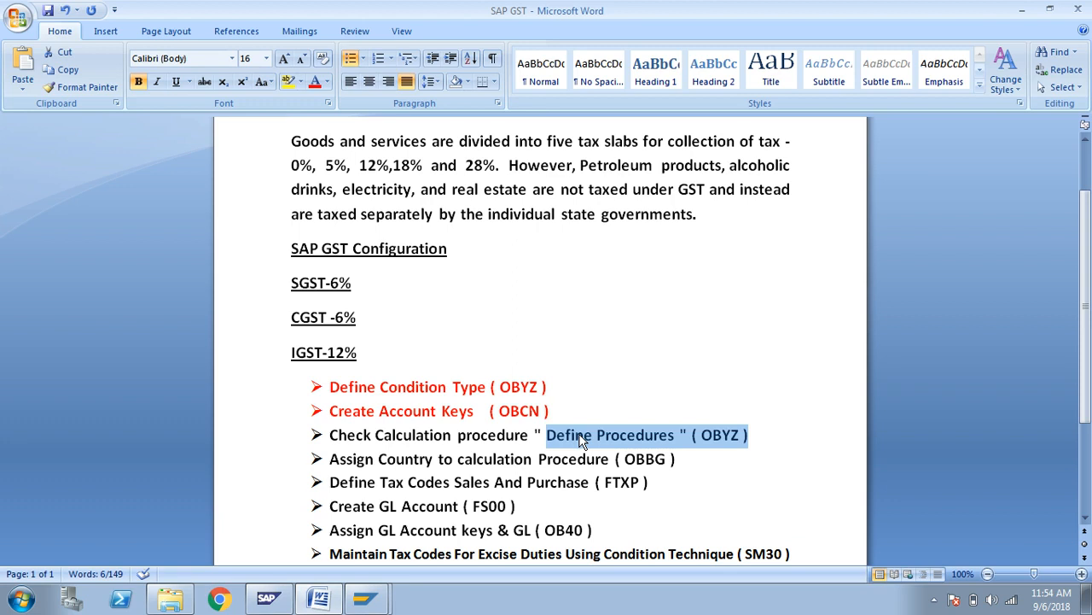
pyautogui.hotkey('alt', 'Tab')
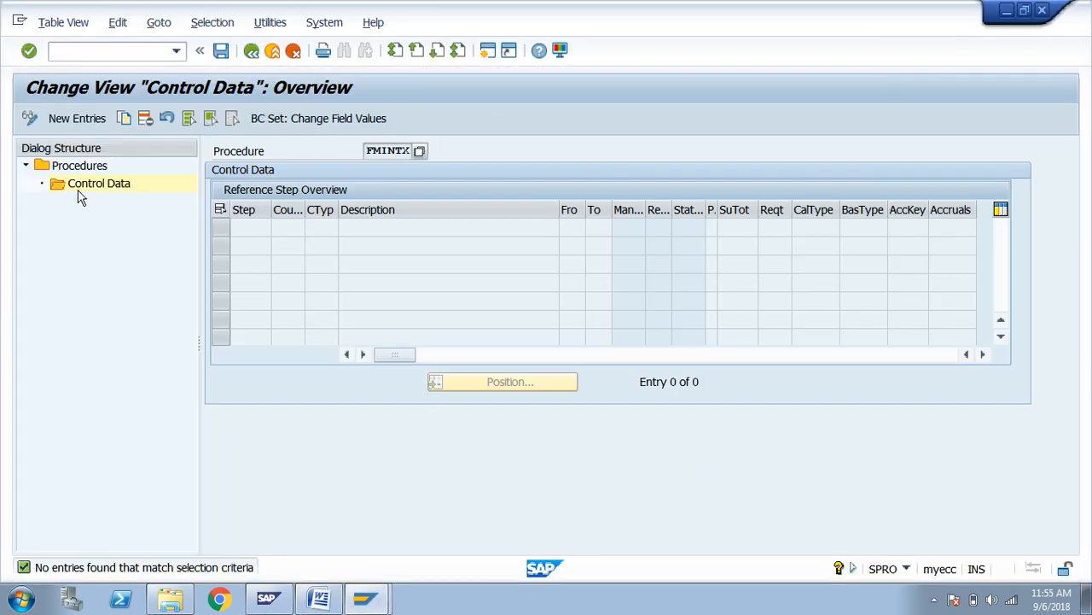
# Start new control data entries for FMINTX with step 10, condition type BASB and description "Basic Amount".
pyautogui.click(86, 130)
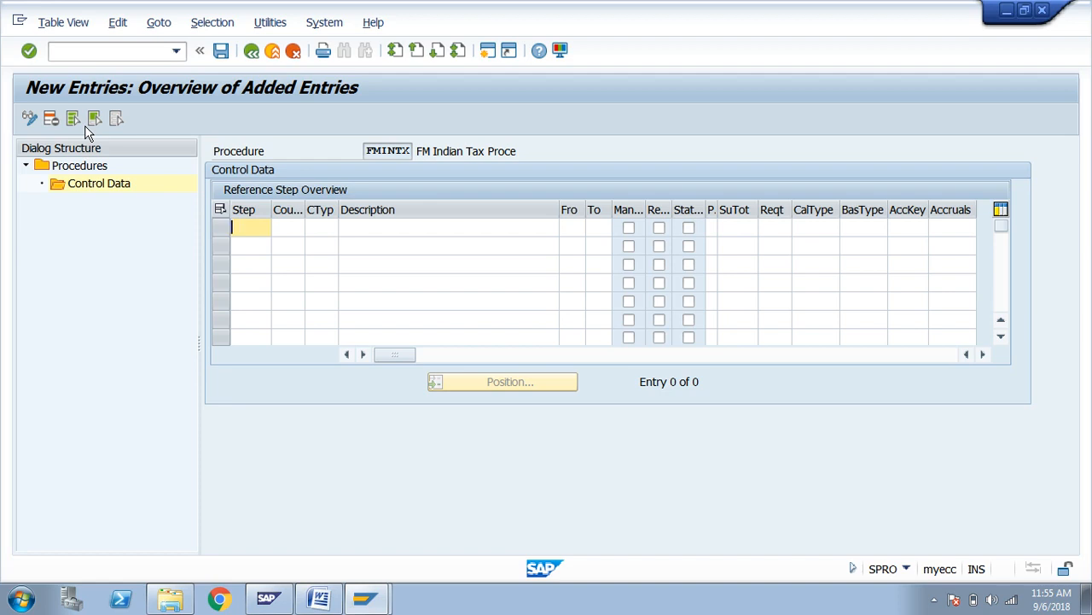
pyautogui.click(246, 224)
pyautogui.write('10')
pyautogui.press('Tab')
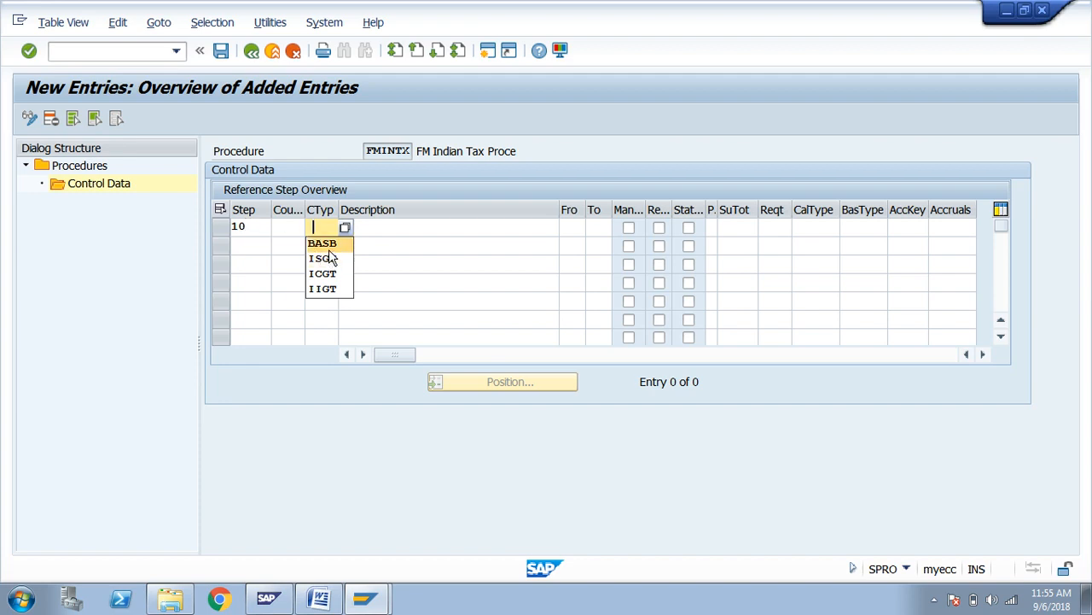
pyautogui.click(330, 246)
pyautogui.press('Tab')
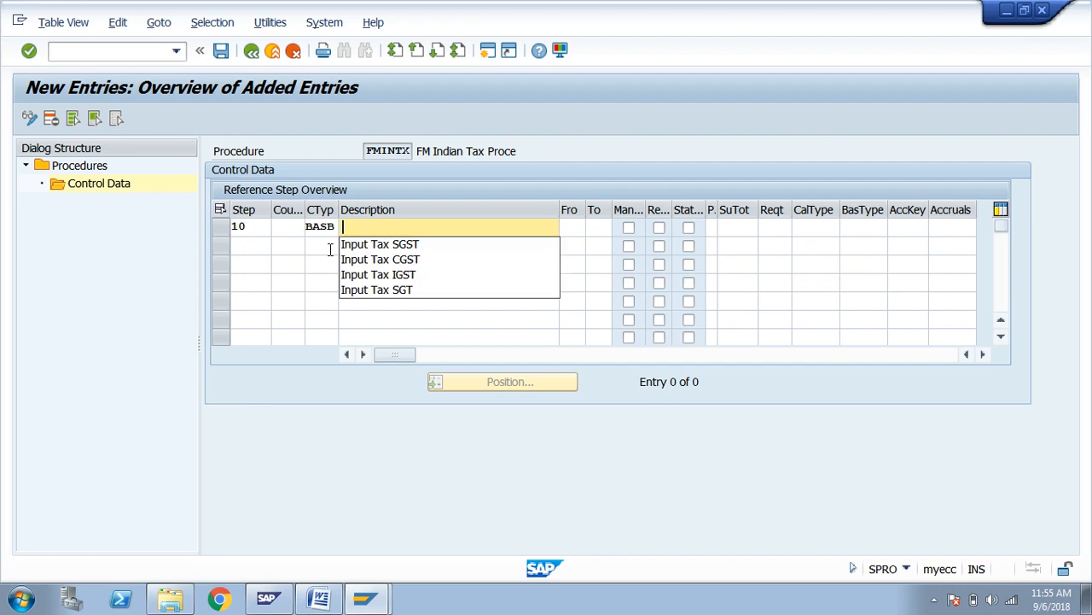
pyautogui.write('Basic')
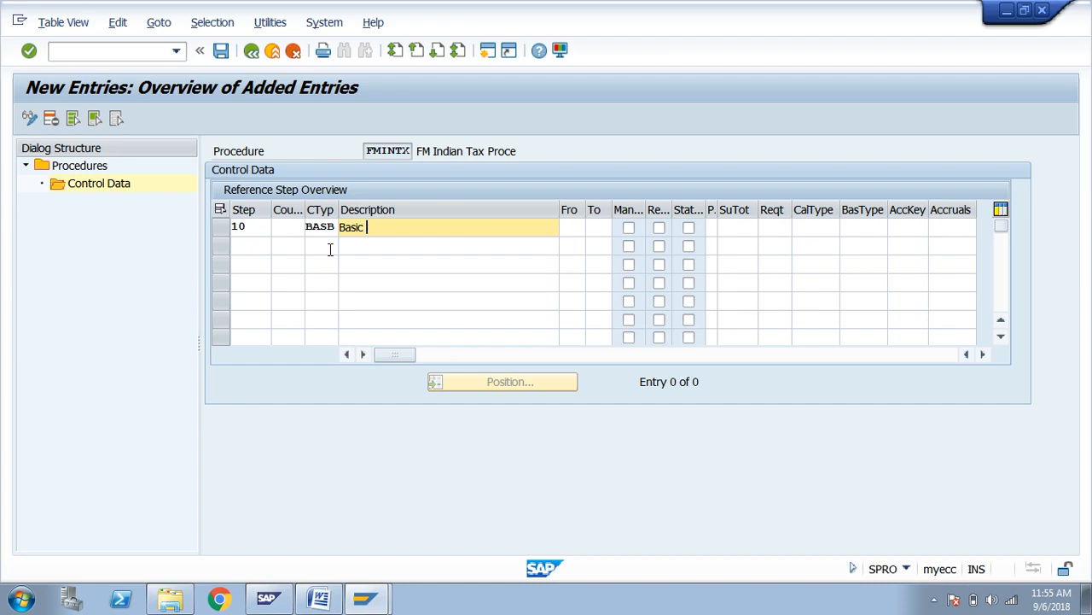
pyautogui.write(' Amount')
pyautogui.press('Tab')
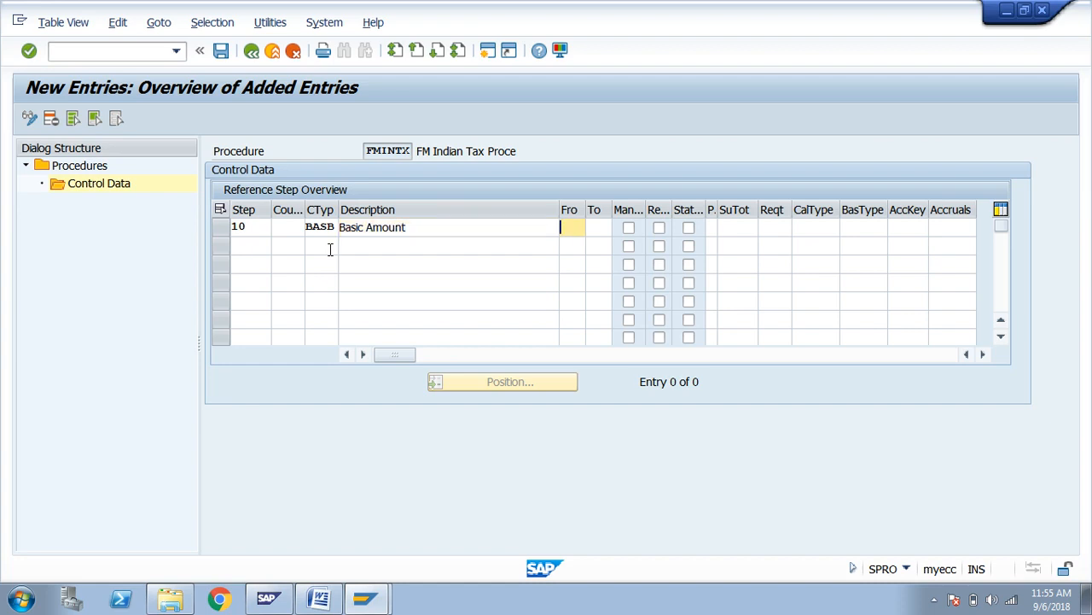
# Add step 20 in the second row and search its list of possible condition types for "sgst".
pyautogui.click(256, 250)
pyautogui.write('20')
pyautogui.press('Tab')
pyautogui.press('Tab')
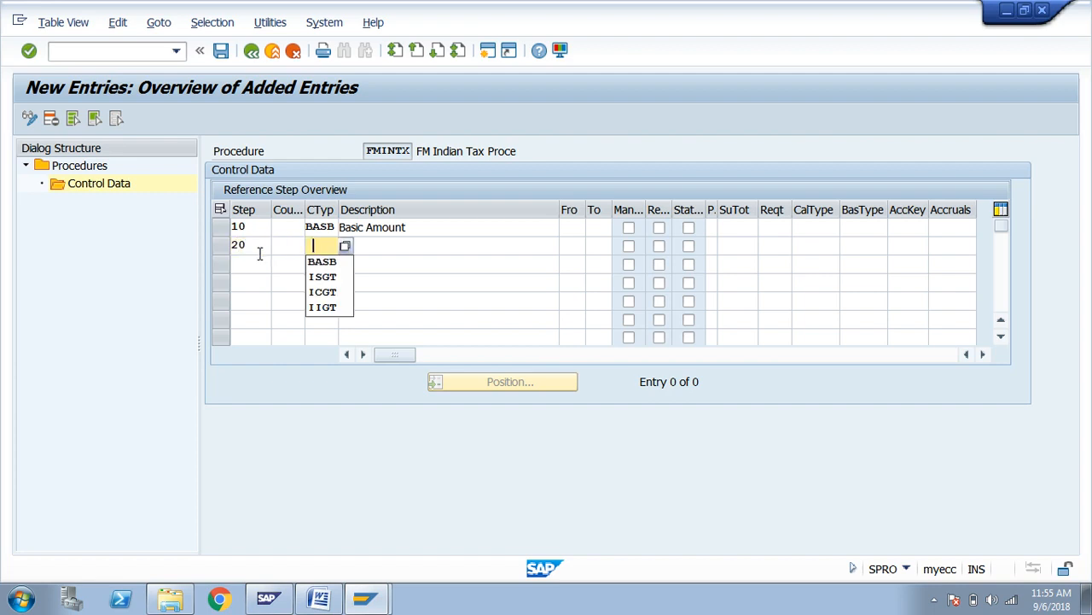
pyautogui.click(345, 247)
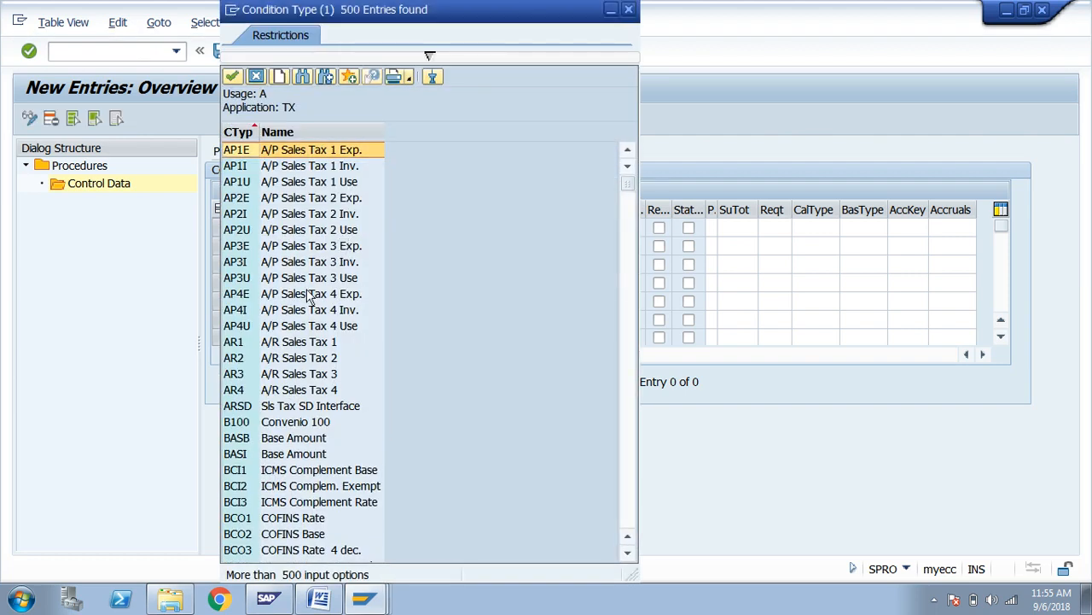
pyautogui.click(302, 76)
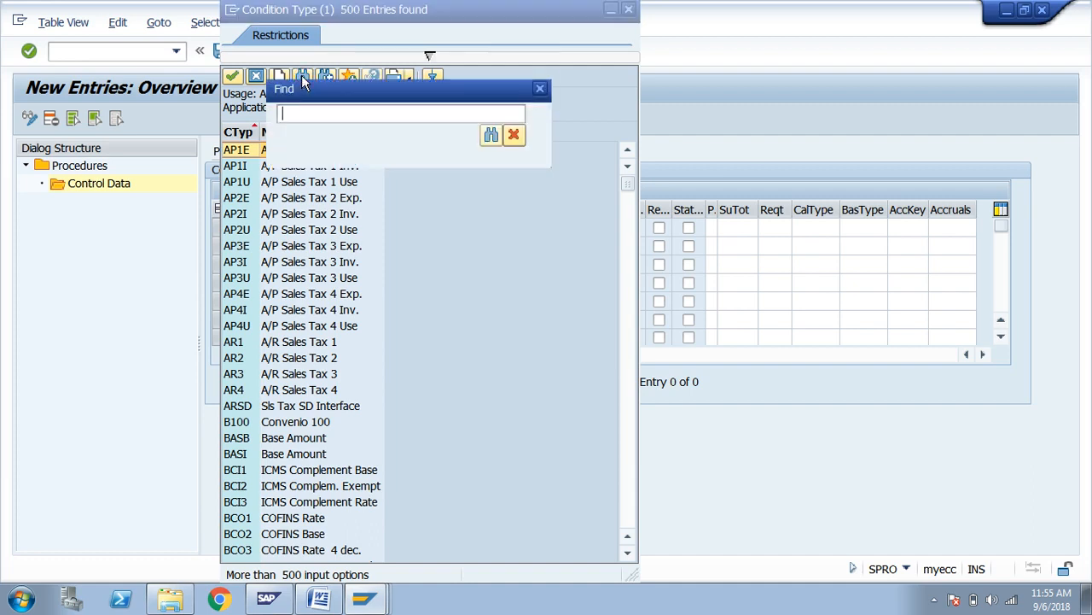
pyautogui.write('sgst')
pyautogui.press('Return')
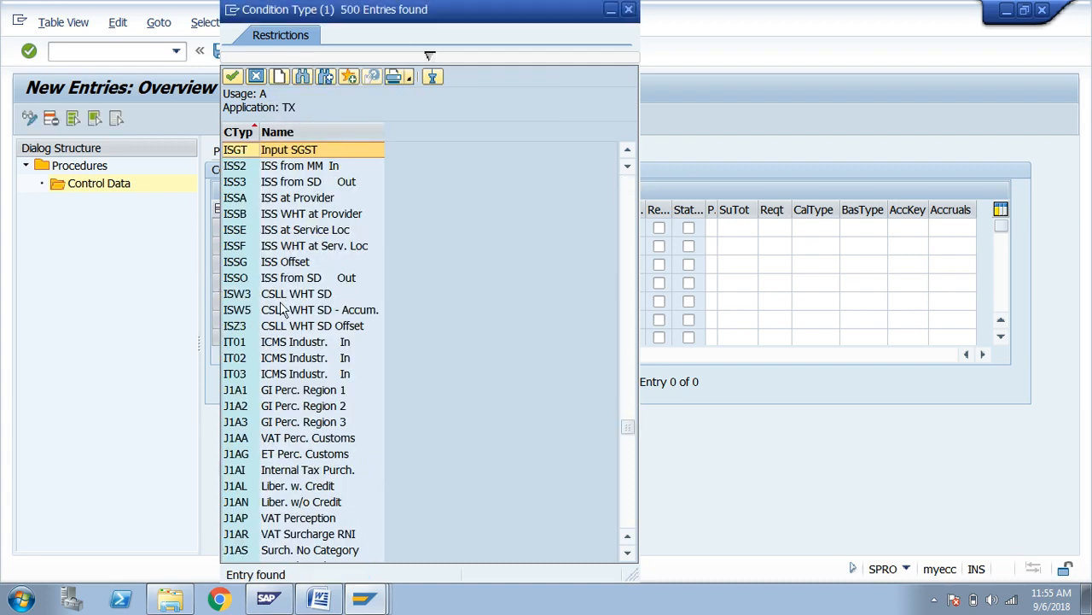
# Examine the condition types listed after Input SGST.
pyautogui.press('Down')
pyautogui.press('Down')
pyautogui.press('Down')
pyautogui.press('Down')
pyautogui.press('Down')
pyautogui.press('Down')
pyautogui.press('Down')
pyautogui.press('Down')
pyautogui.press('Down')
pyautogui.press('Down')
pyautogui.press('Down')
pyautogui.press('Down')
pyautogui.press('Down')
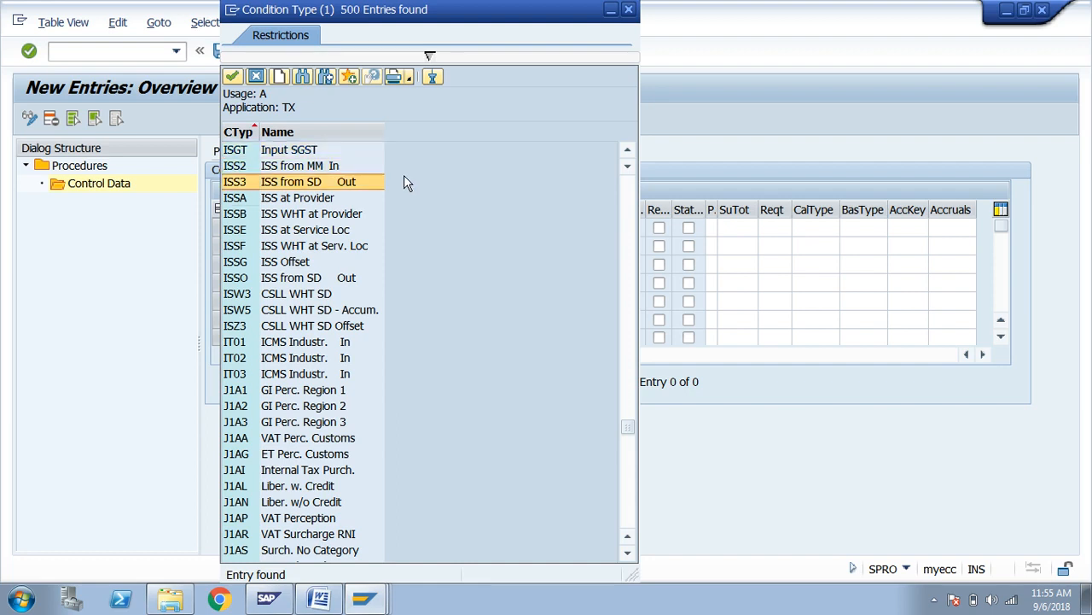
# Repeat the search for "sgst" in the condition type list.
pyautogui.click(301, 76)
pyautogui.press('BackSpace')
pyautogui.write('sgst')
pyautogui.press('Return')
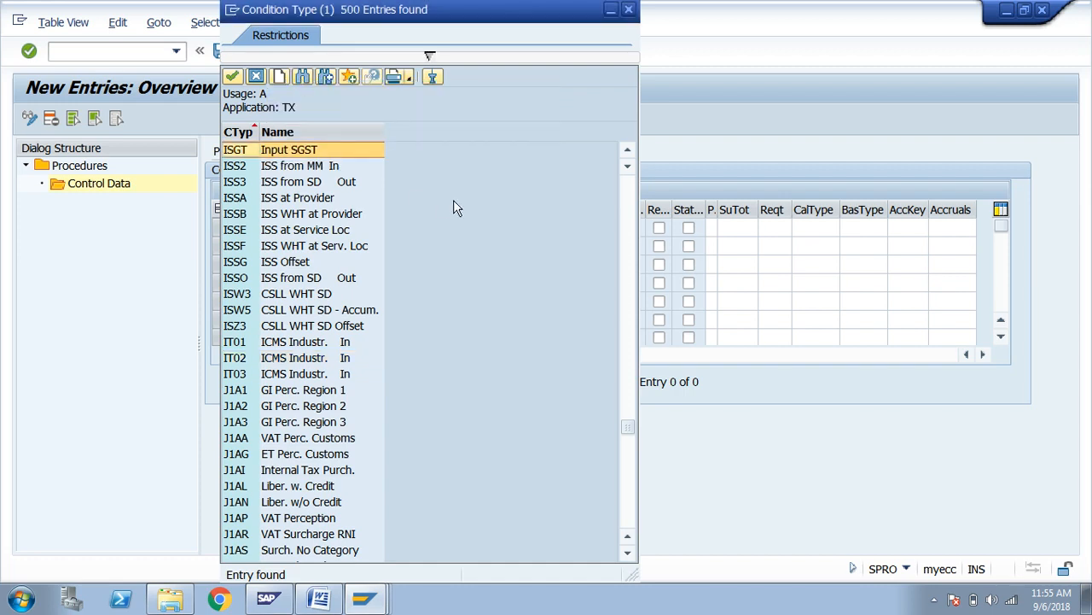
# Look through the condition type list from its beginning for the CGST condition type.
pyautogui.moveTo(635, 148); pyautogui.dragTo(634, 149)
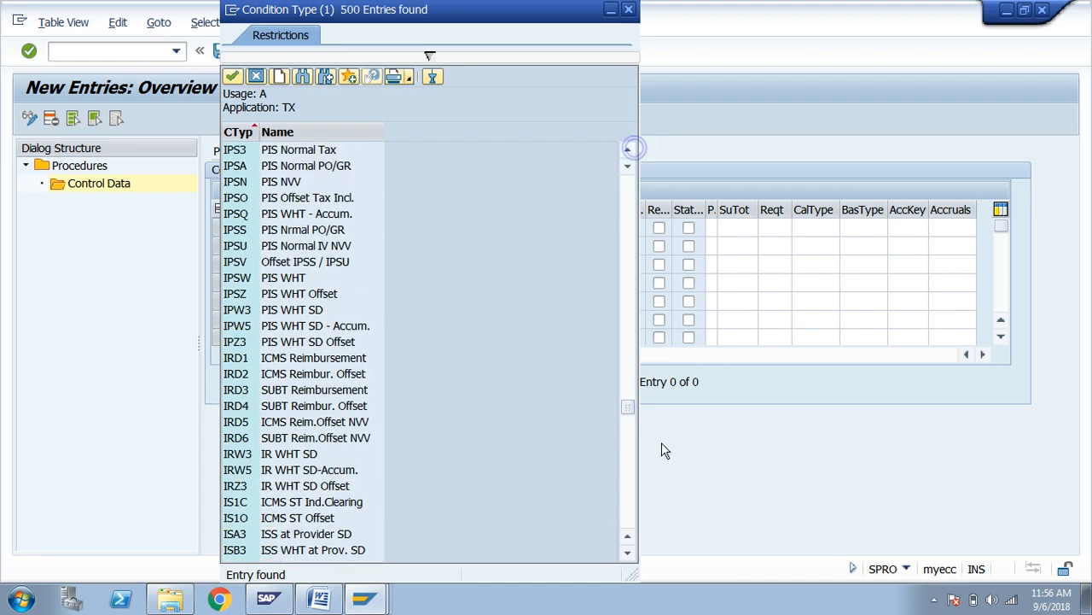
pyautogui.moveTo(632, 419); pyautogui.dragTo(628, 175)
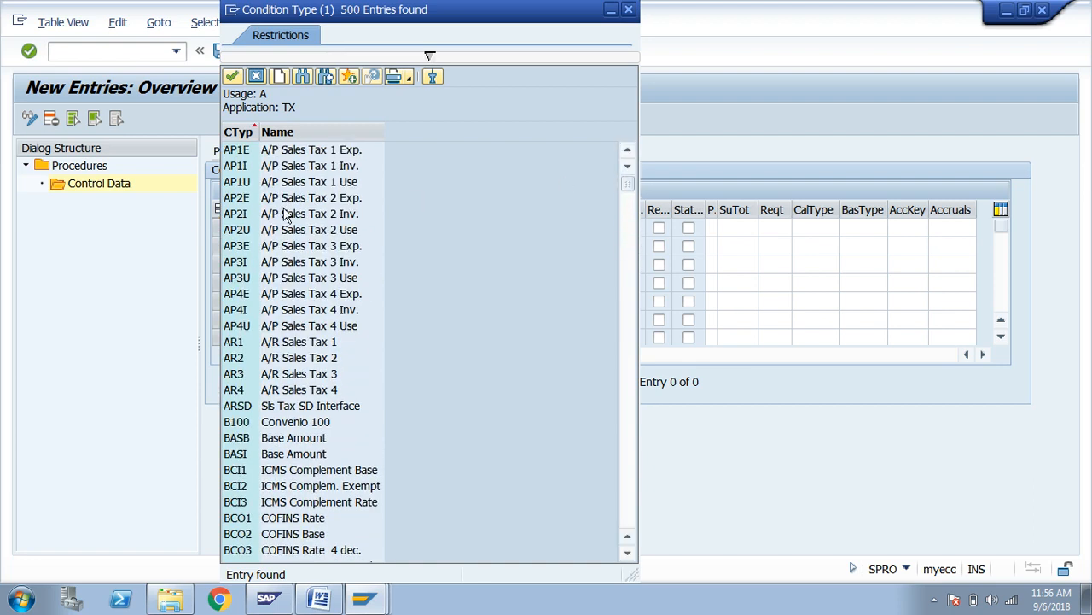
pyautogui.click(243, 150)
pyautogui.press('Down')
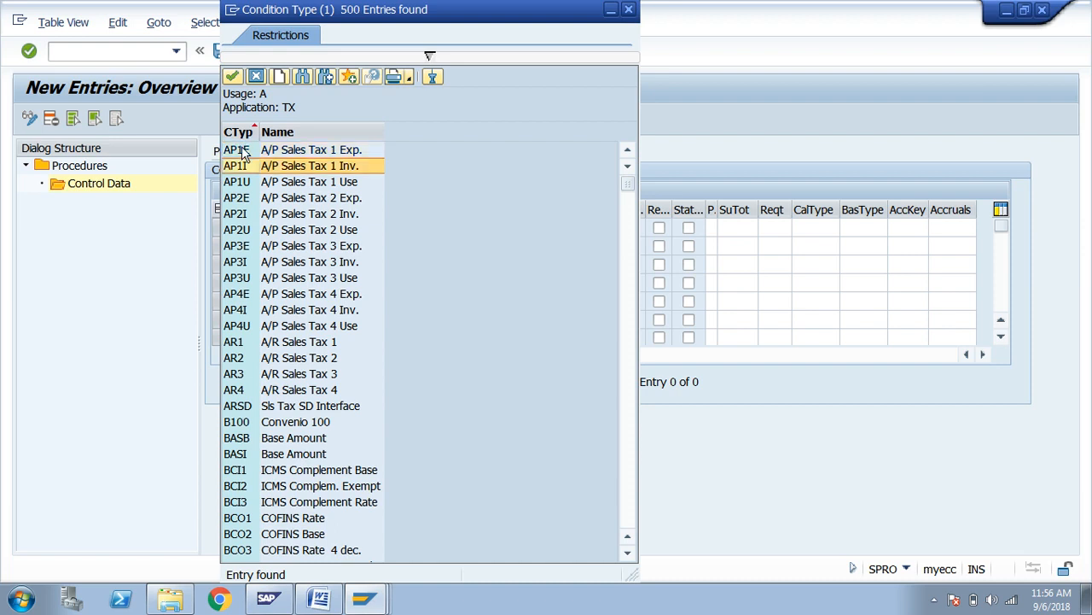
pyautogui.press('pagedown')
pyautogui.press('pagedown')
pyautogui.press('pagedown')
pyautogui.press('pagedown')
pyautogui.press('pagedown')
pyautogui.press('pagedown')
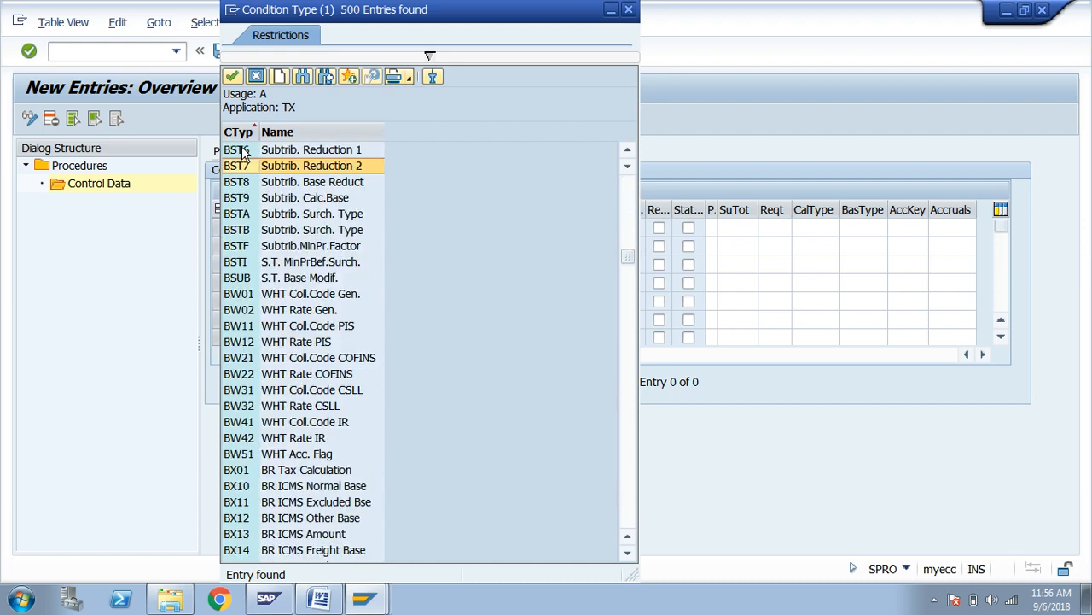
pyautogui.press('pagedown')
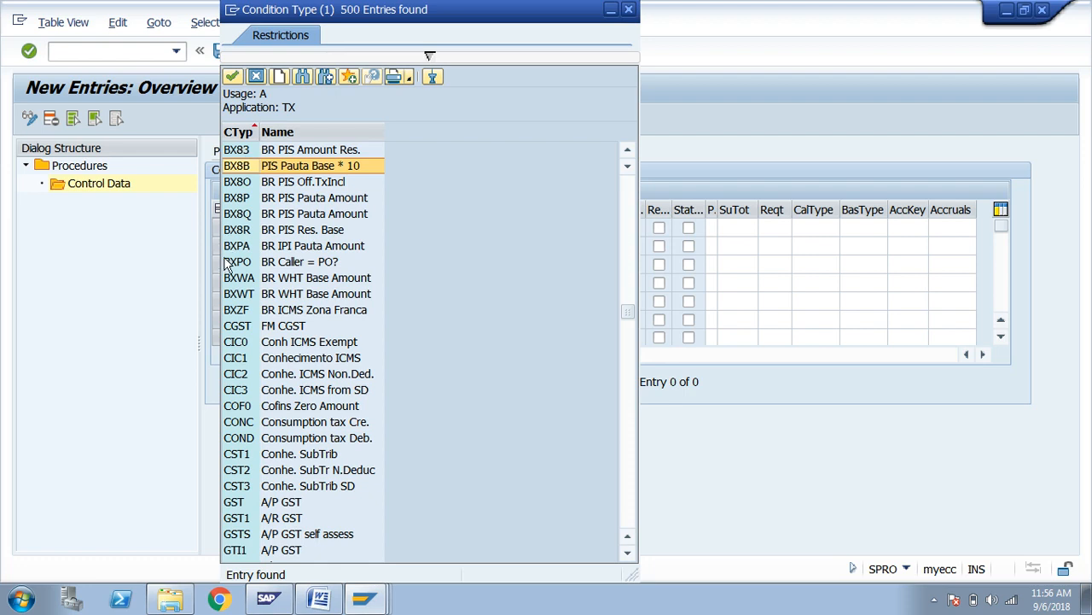
pyautogui.click(241, 327)
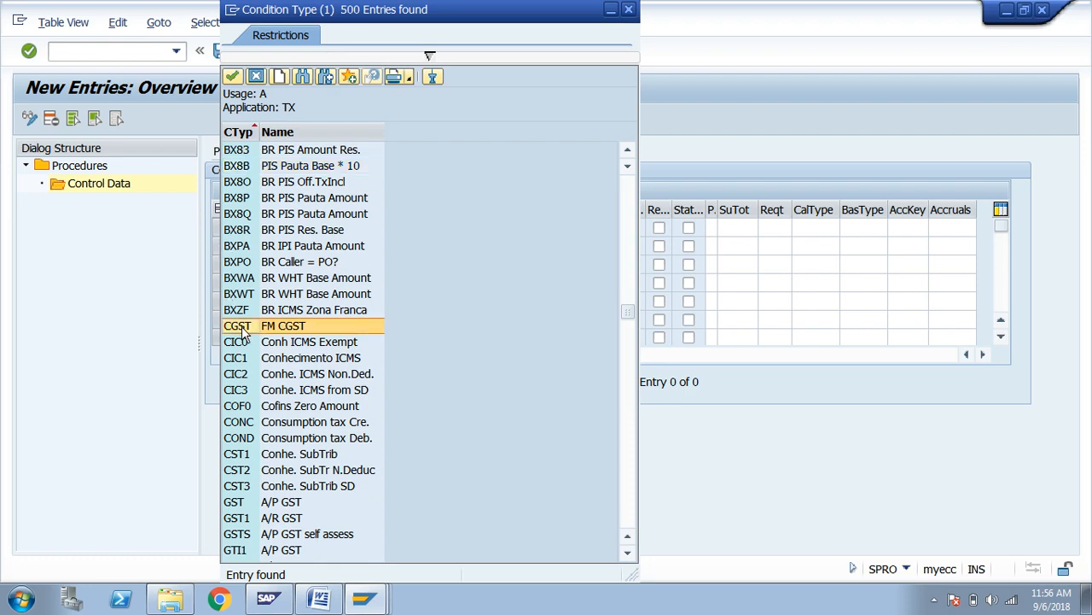
# Look through the remaining condition types for the FM IGST entry and close the list without choosing one.
pyautogui.press('pagedown')
pyautogui.press('pagedown')
pyautogui.press('pagedown')
pyautogui.press('pagedown')
pyautogui.press('pagedown')
pyautogui.press('pagedown')
pyautogui.press('pagedown')
pyautogui.press('pagedown')
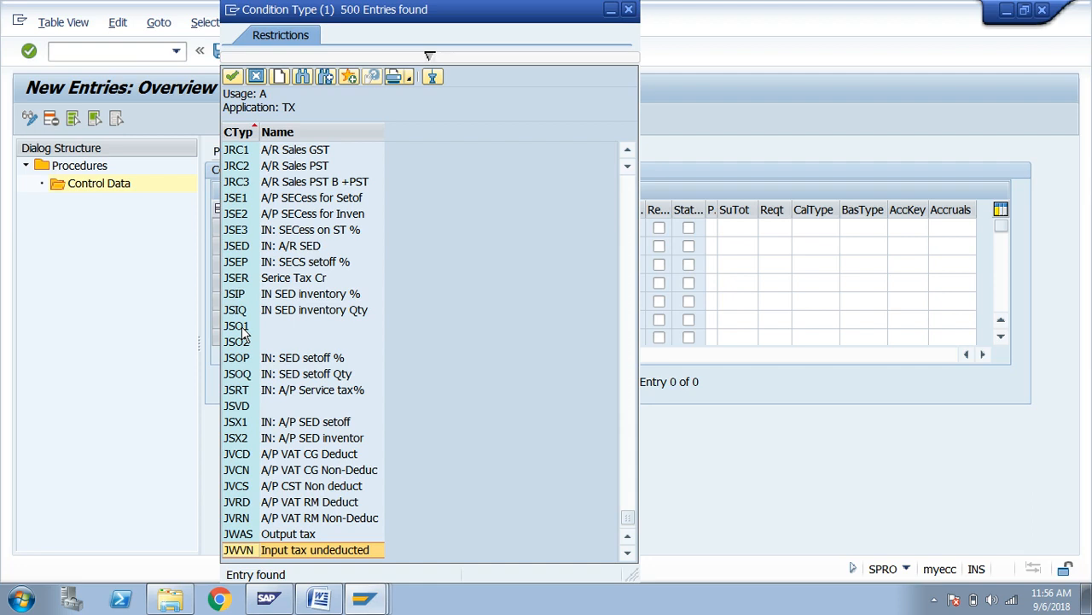
pyautogui.press('pageup')
pyautogui.press('pageup')
pyautogui.press('pageup')
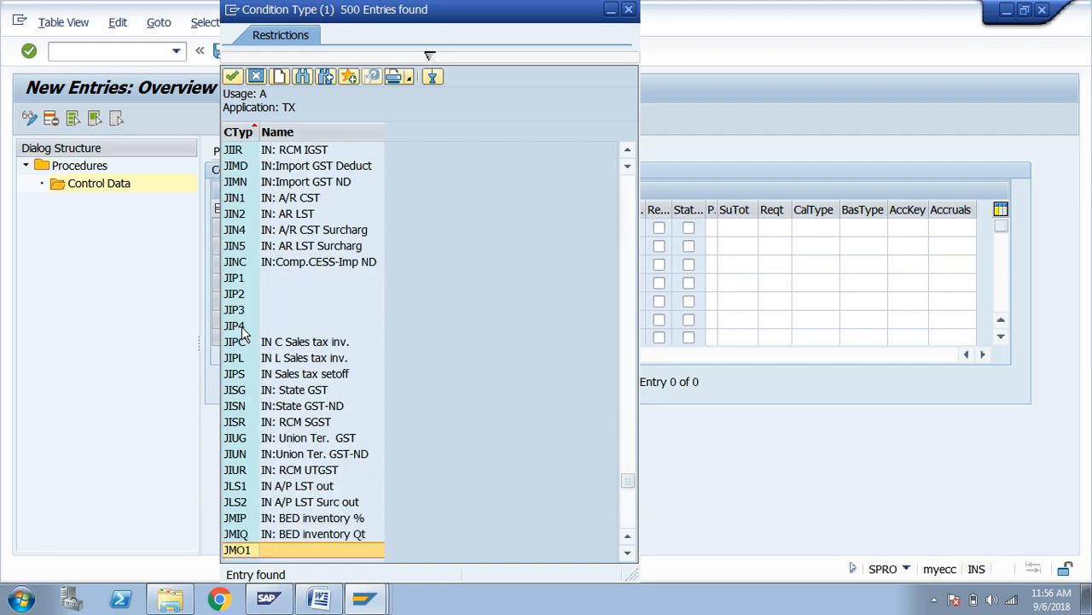
pyautogui.press('pageup')
pyautogui.press('pageup')
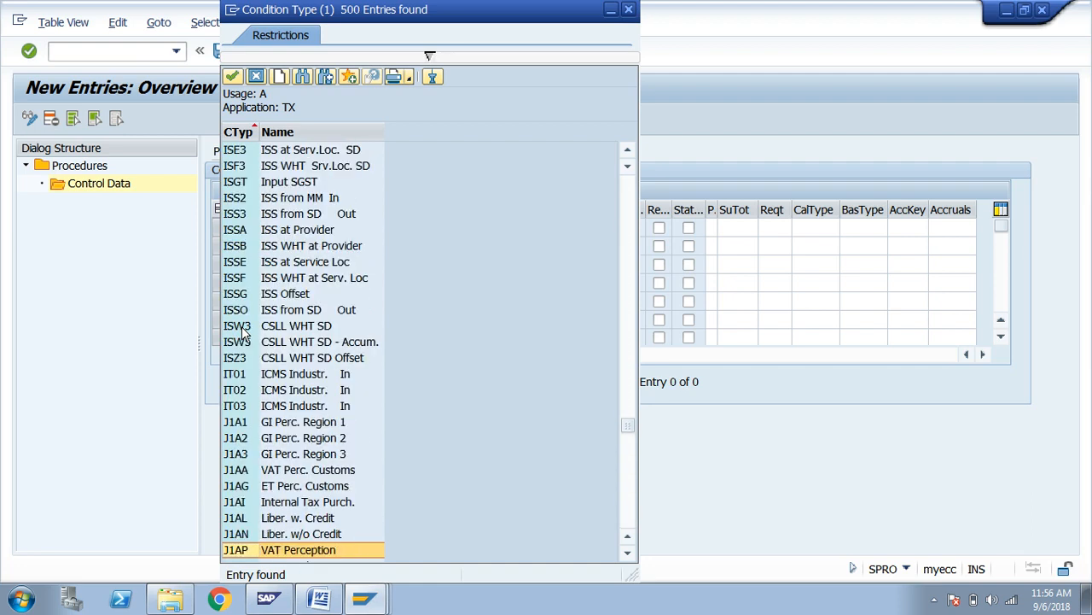
pyautogui.press('pageup')
pyautogui.press('pageup')
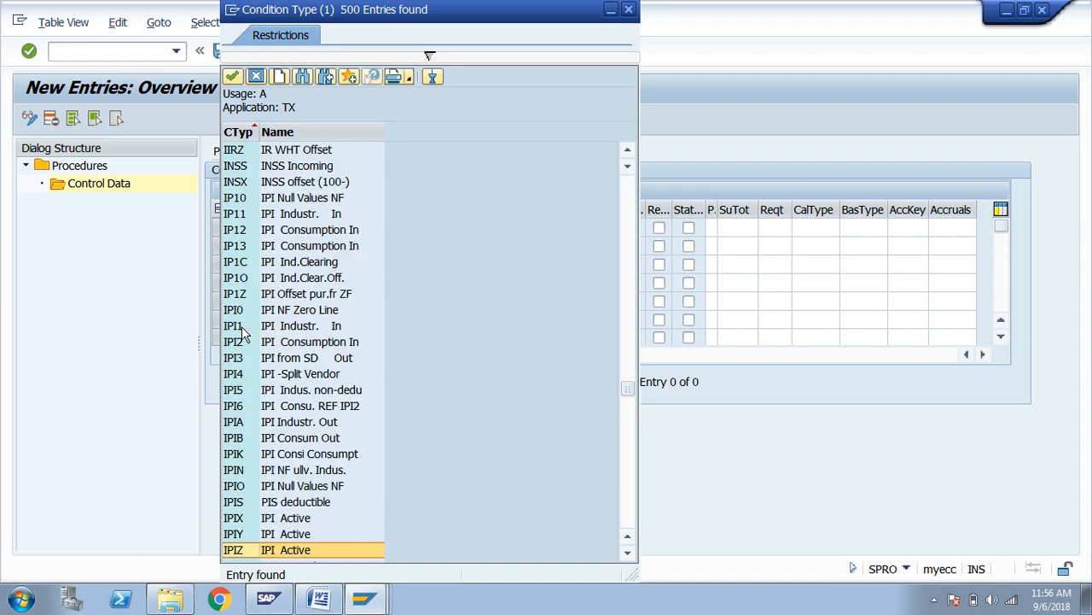
pyautogui.press('pageup')
pyautogui.press('pageup')
pyautogui.press('pageup')
pyautogui.press('pageup')
pyautogui.press('pageup')
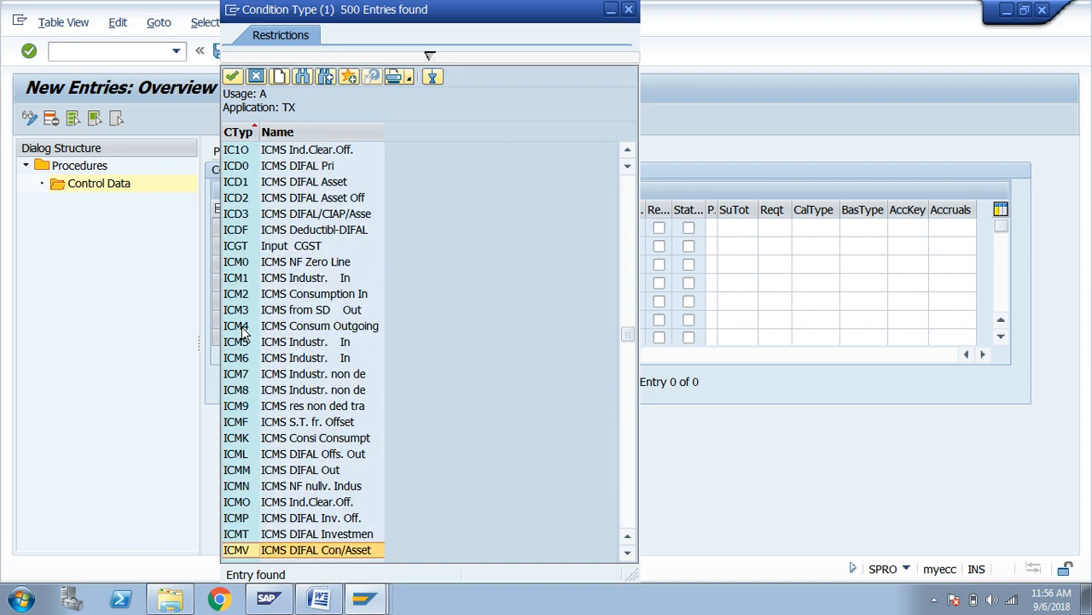
pyautogui.press('pagedown')
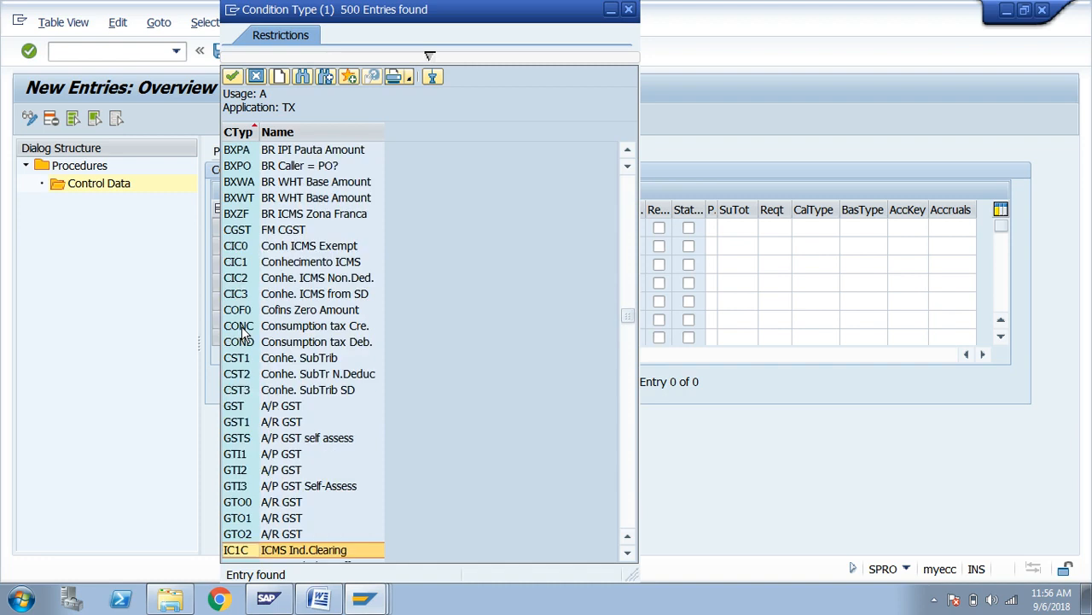
pyautogui.press('pagedown')
pyautogui.press('pagedown')
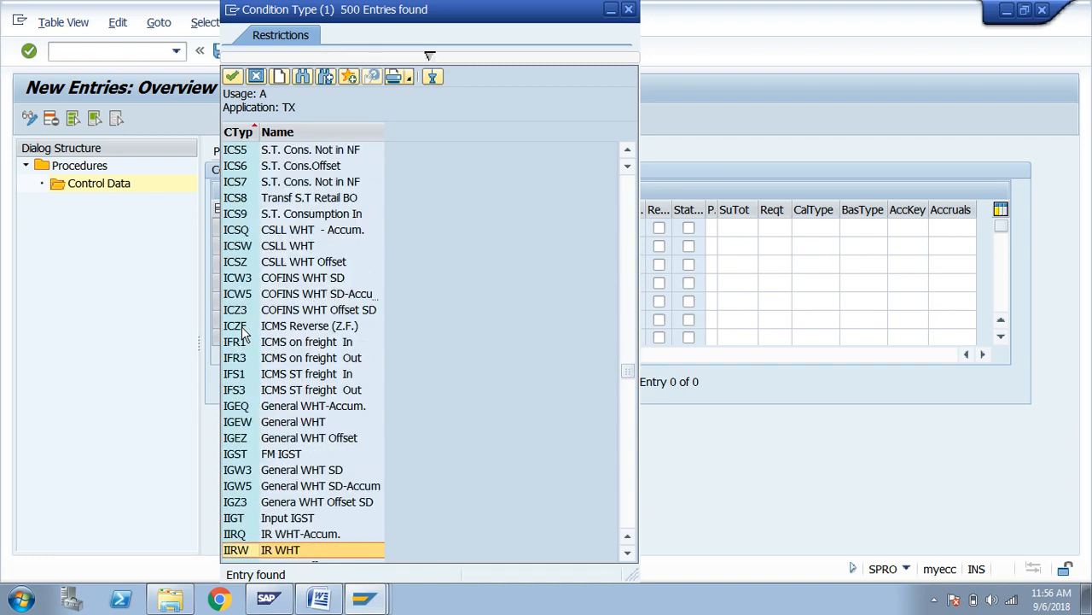
pyautogui.click(248, 454)
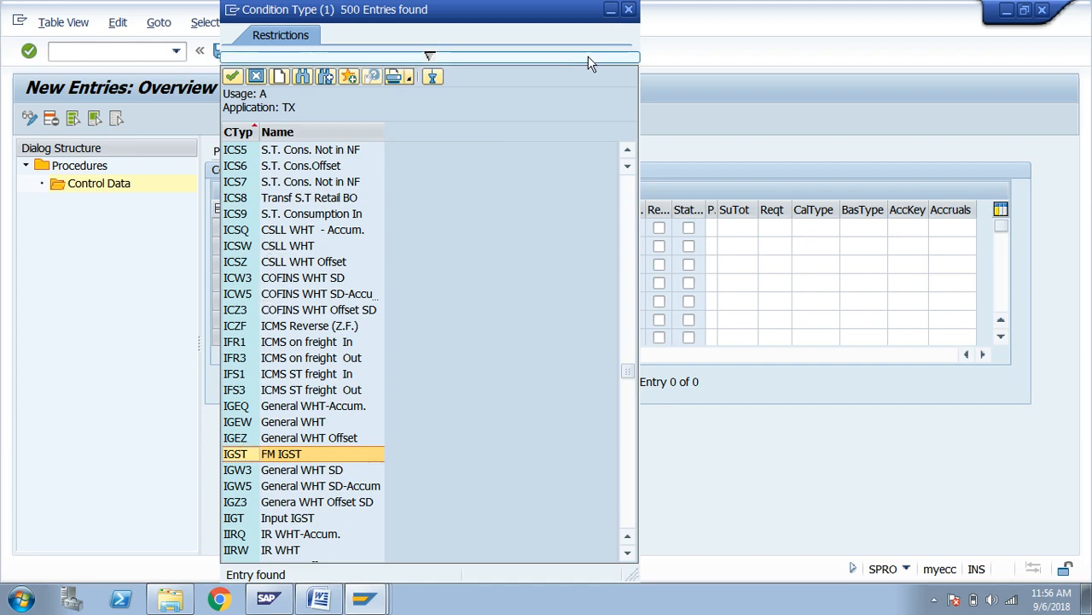
pyautogui.click(627, 16)
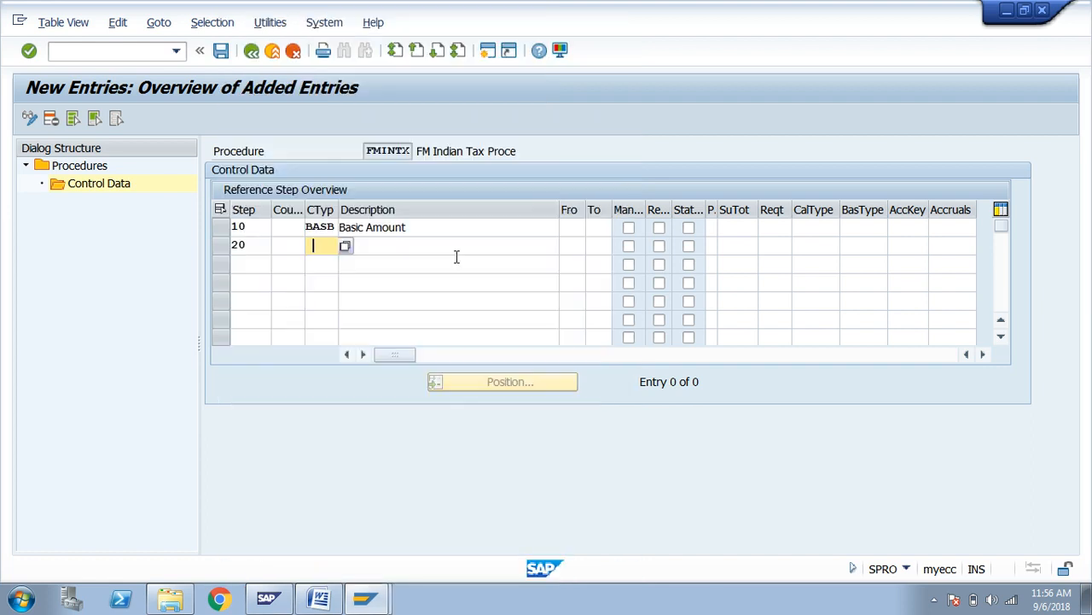
# Set the condition type of step 20 to SGST.
pyautogui.write('ig')
pyautogui.press('BackSpace')
pyautogui.press('BackSpace')
pyautogui.press('BackSpace')
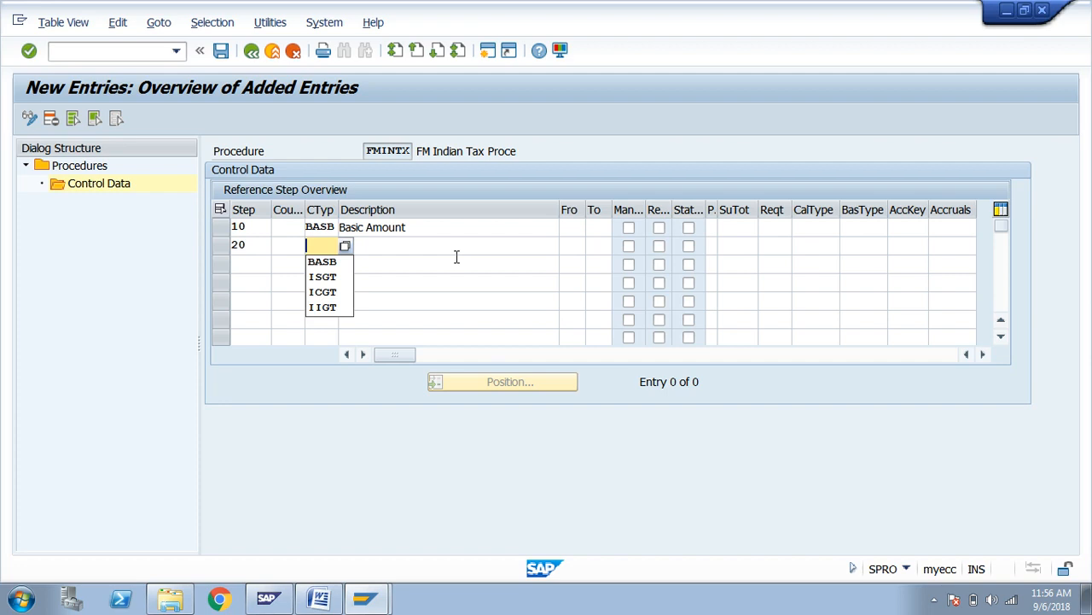
pyautogui.write('SGST')
pyautogui.press('Return')
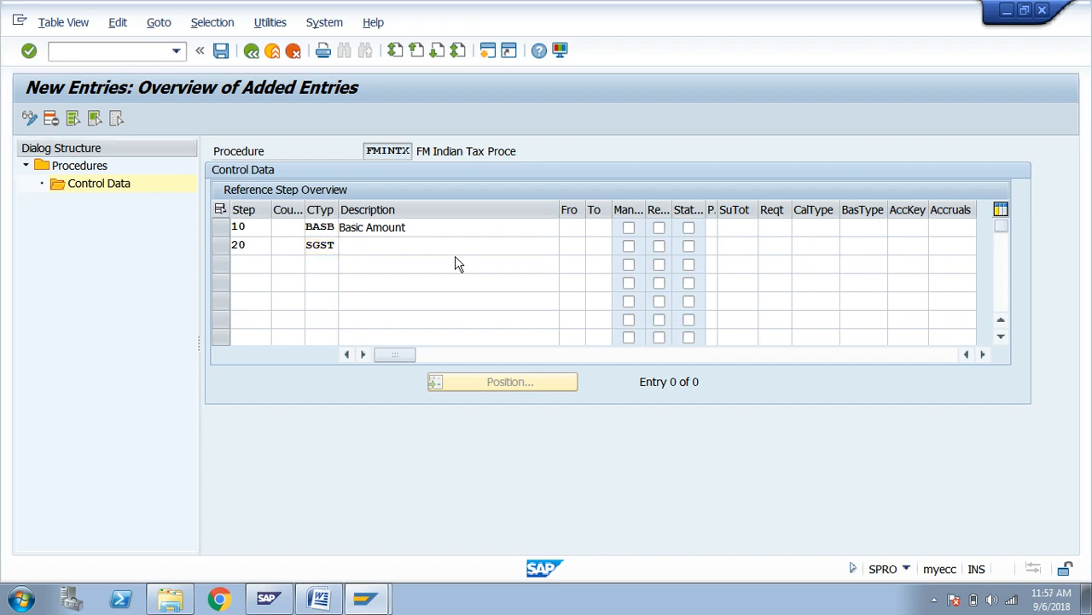
# Set both the From and To reference steps of the SGST row to 10.
pyautogui.click(574, 250)
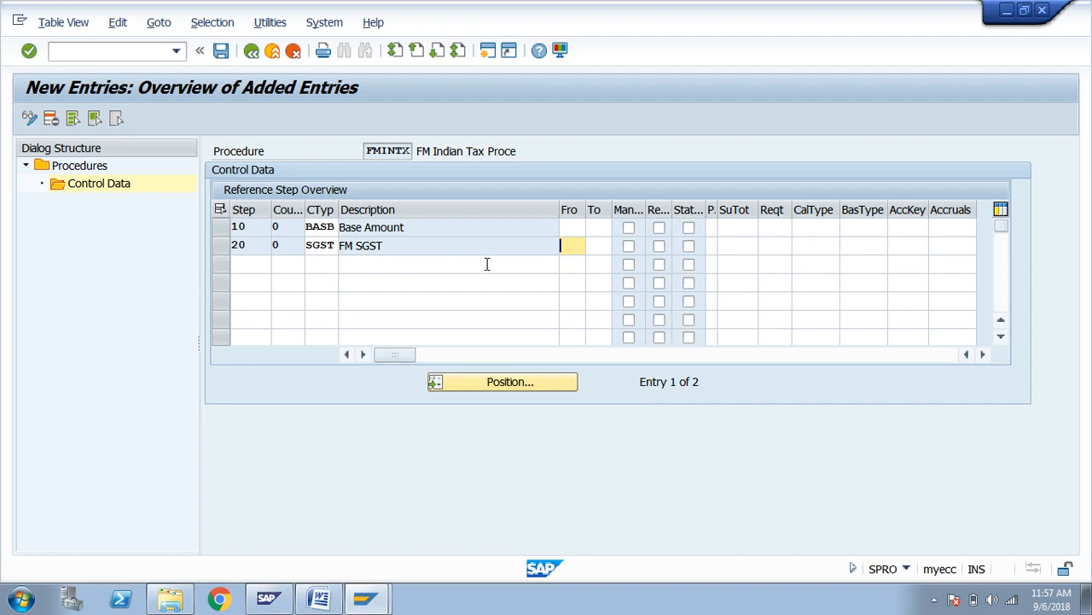
pyautogui.click(395, 245)
pyautogui.moveTo(394, 244); pyautogui.dragTo(339, 245)
pyautogui.click(341, 245)
pyautogui.click(566, 247)
pyautogui.write('10')
pyautogui.press('Tab')
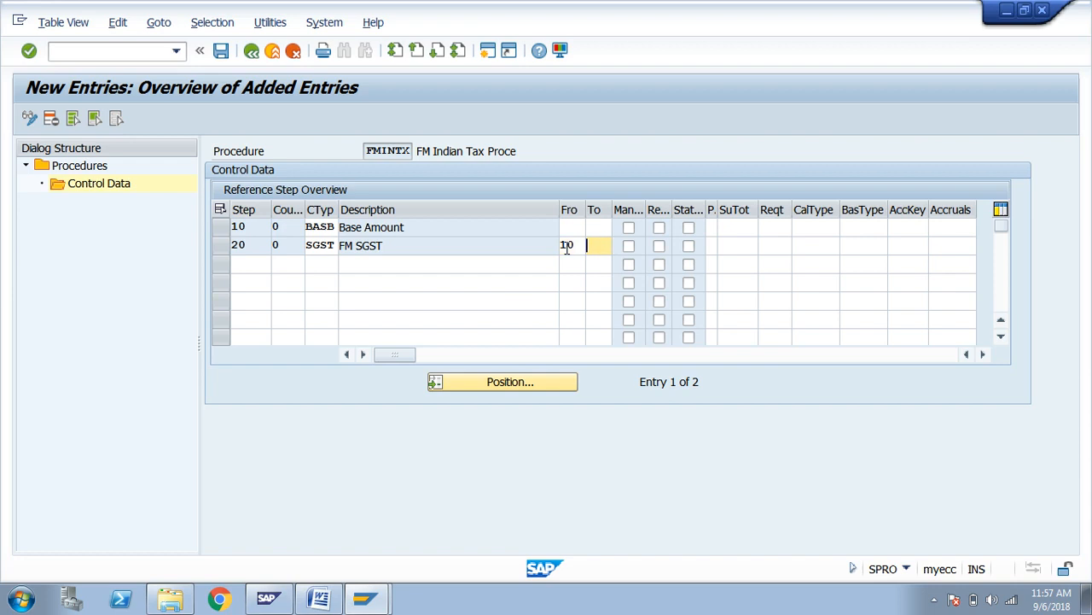
pyautogui.write('10')
pyautogui.doubleClick(383, 245)
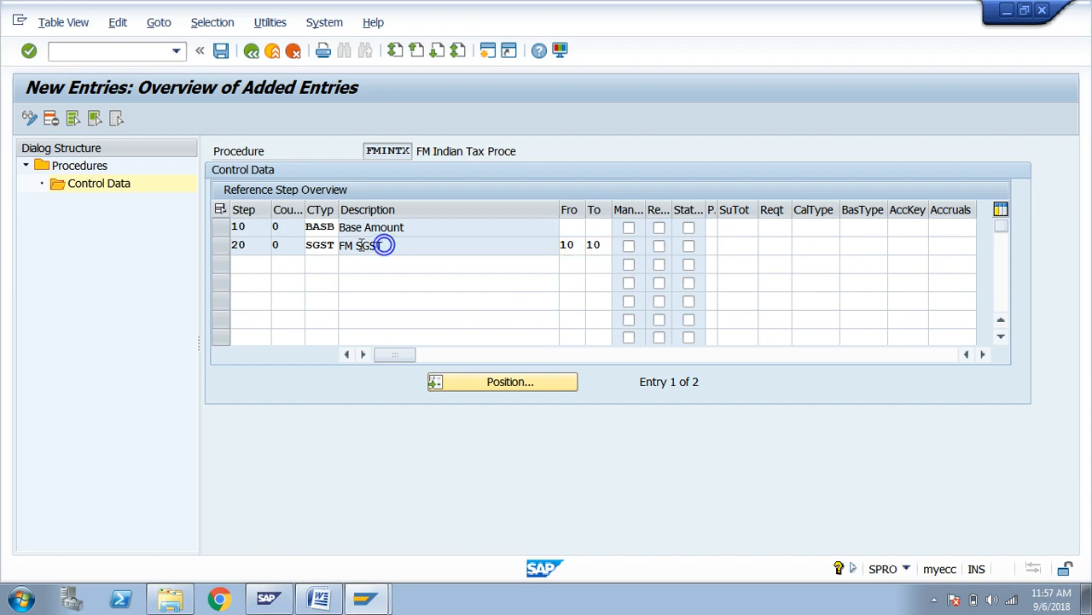
pyautogui.moveTo(411, 227); pyautogui.dragTo(355, 228)
pyautogui.moveTo(252, 226); pyautogui.dragTo(233, 227)
pyautogui.click(235, 227)
# Assign the account key FST (FM SGST) to step 20 from the list of possible account keys.
pyautogui.click(742, 247)
pyautogui.press('Tab')
pyautogui.press('Tab')
pyautogui.press('Tab')
pyautogui.press('Tab')
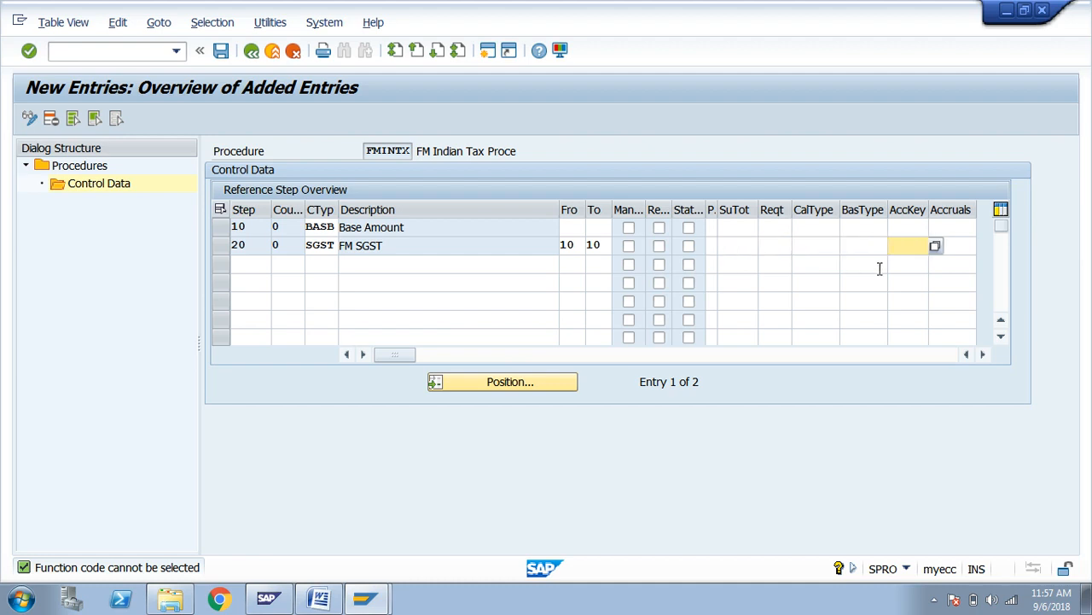
pyautogui.click(935, 246)
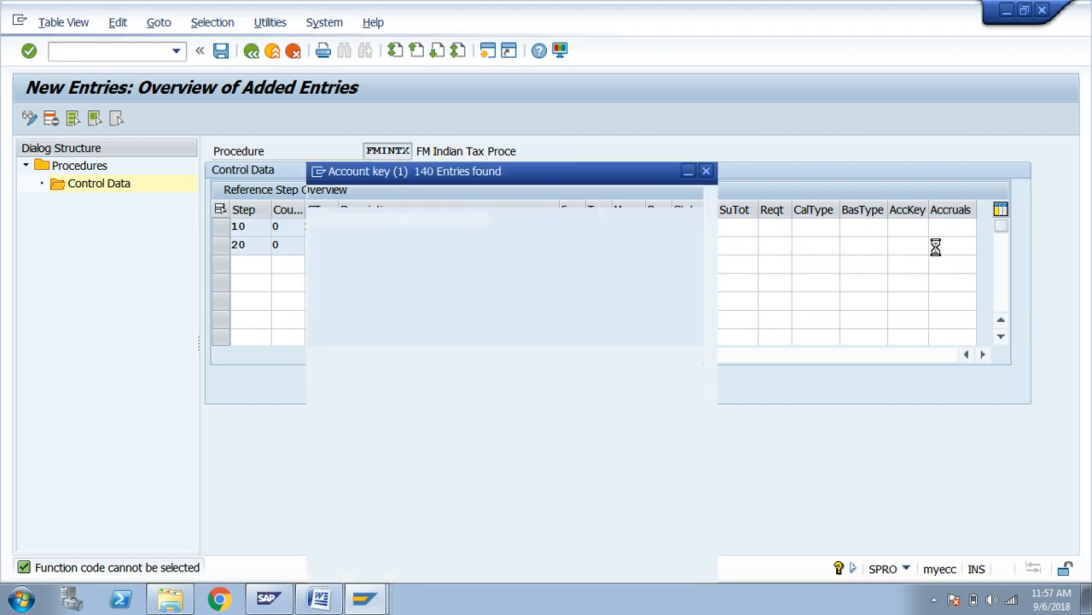
pyautogui.click(454, 271)
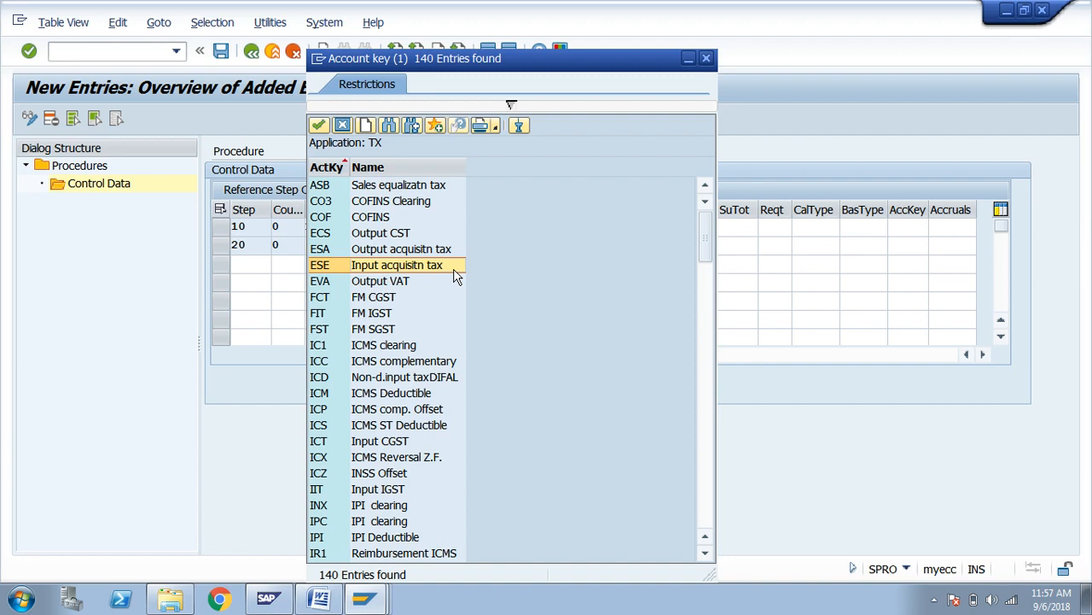
pyautogui.scroll(-15, 455, 273)
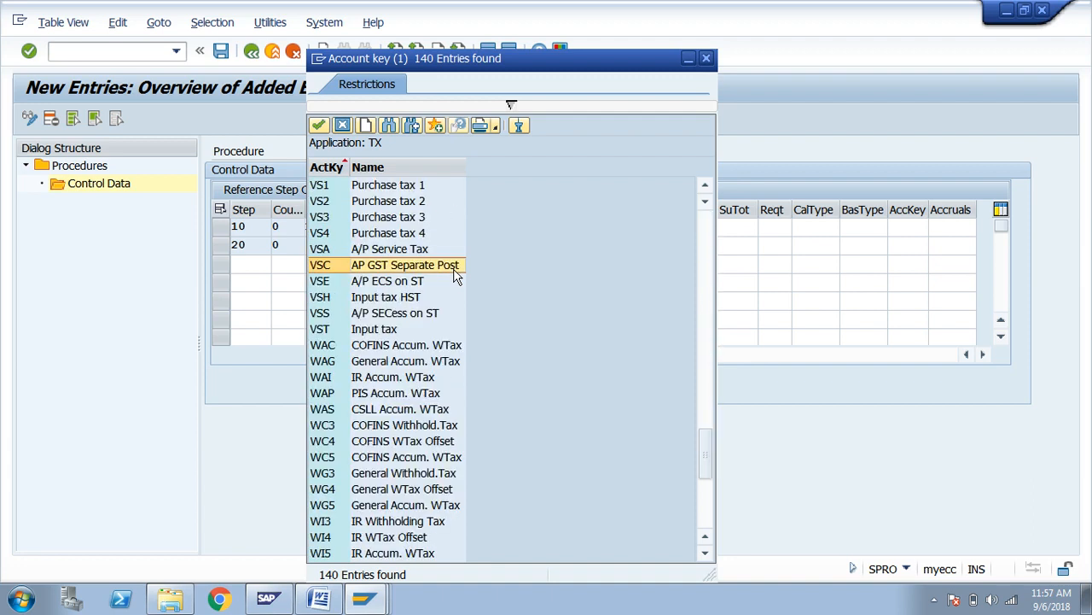
pyautogui.scroll(15, 455, 274)
pyautogui.scroll(-8, 455, 275)
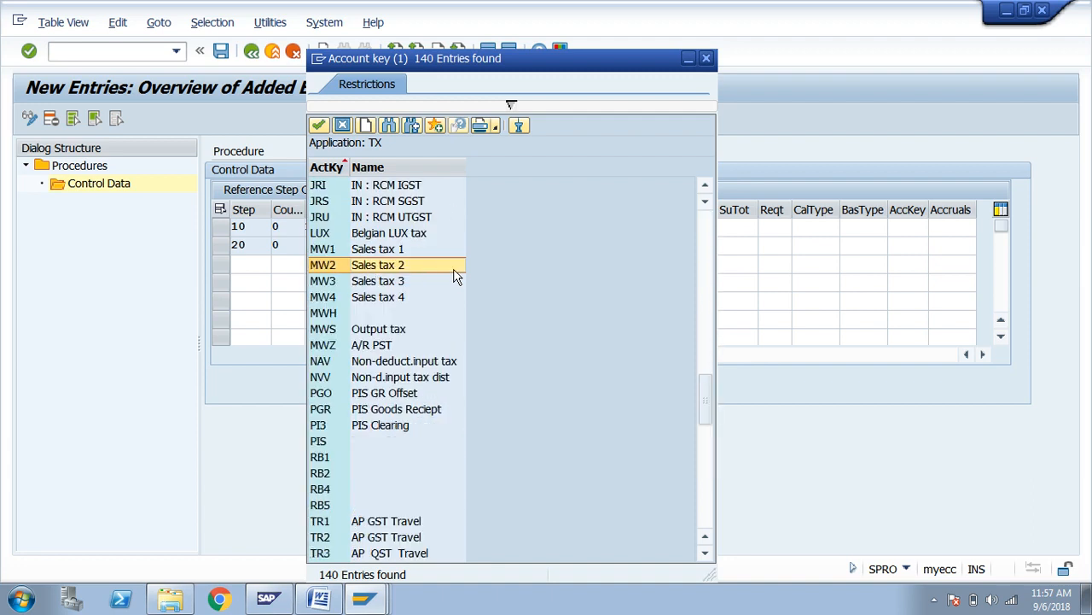
pyautogui.scroll(20, 455, 275)
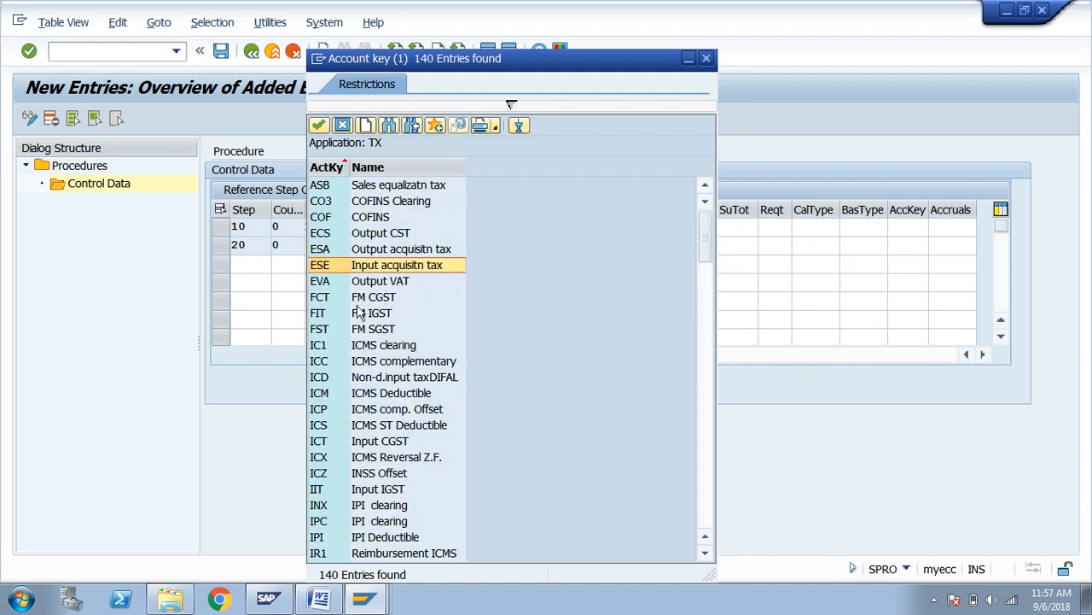
pyautogui.click(380, 331)
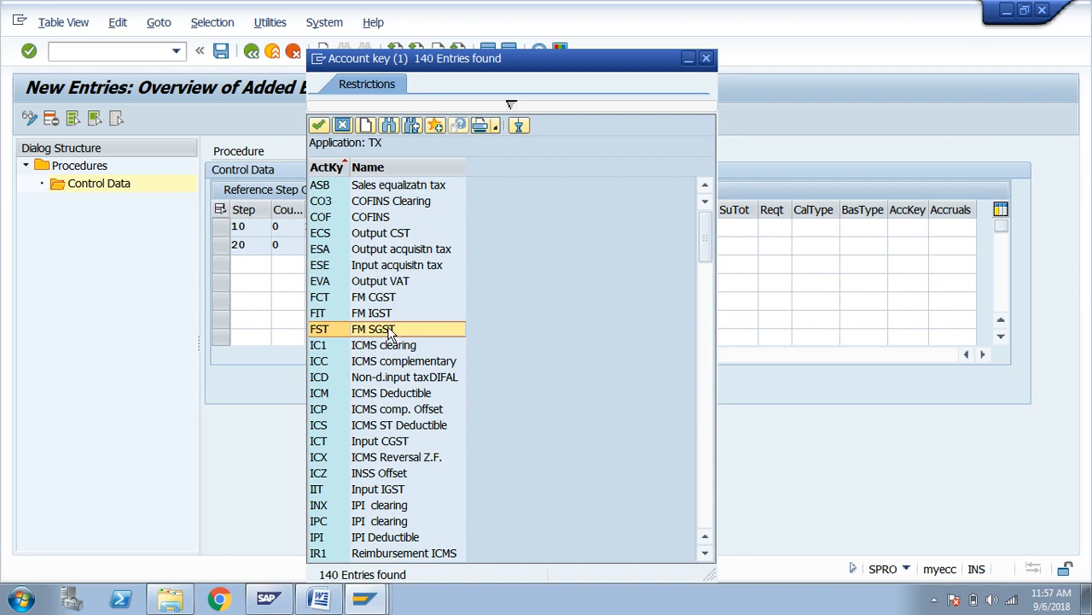
pyautogui.doubleClick(376, 332)
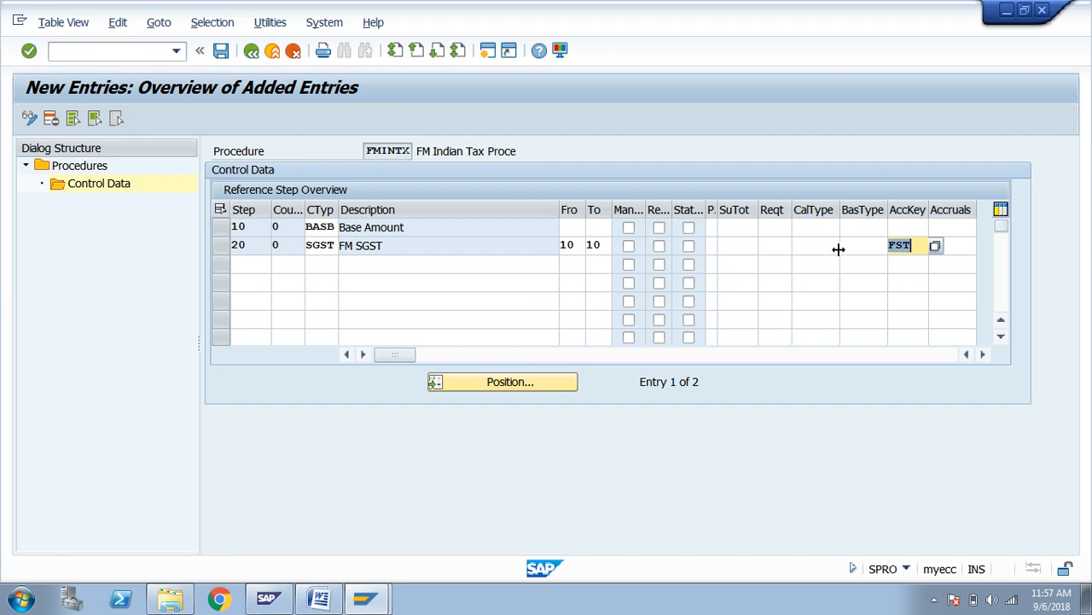
# Review the Define Condition Type (OBYZ) and Create Account Keys (OBCN) lines in the SAP GST Word document and return to SAP.
pyautogui.hotkey('alt', 'Tab')
pyautogui.moveTo(380, 391); pyautogui.dragTo(488, 390)
pyautogui.hotkey('alt', 'Tab')
pyautogui.click(319, 245)
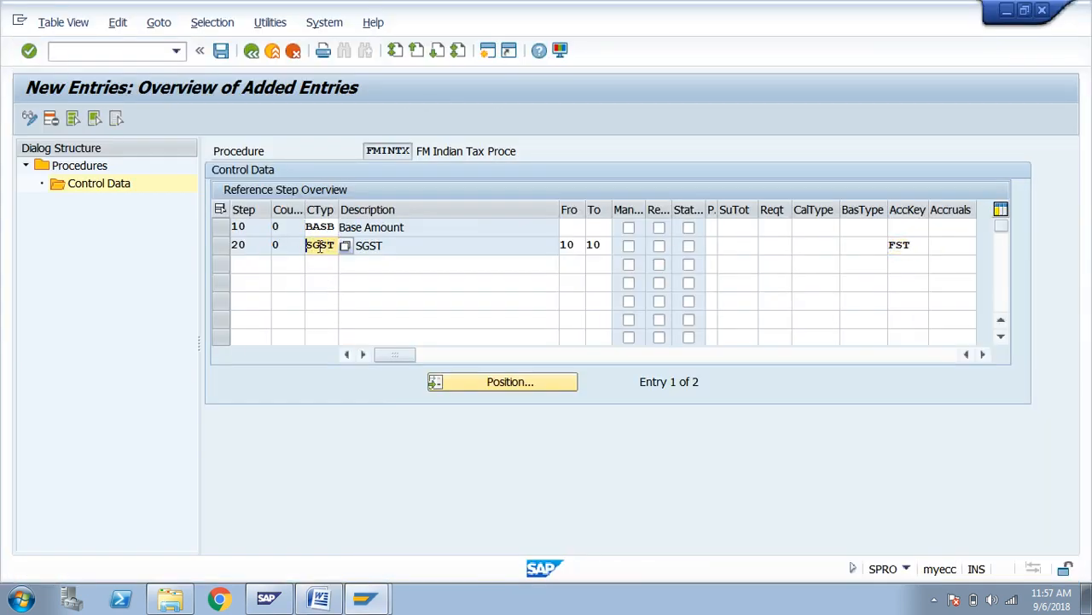
pyautogui.hotkey('alt', 'Tab')
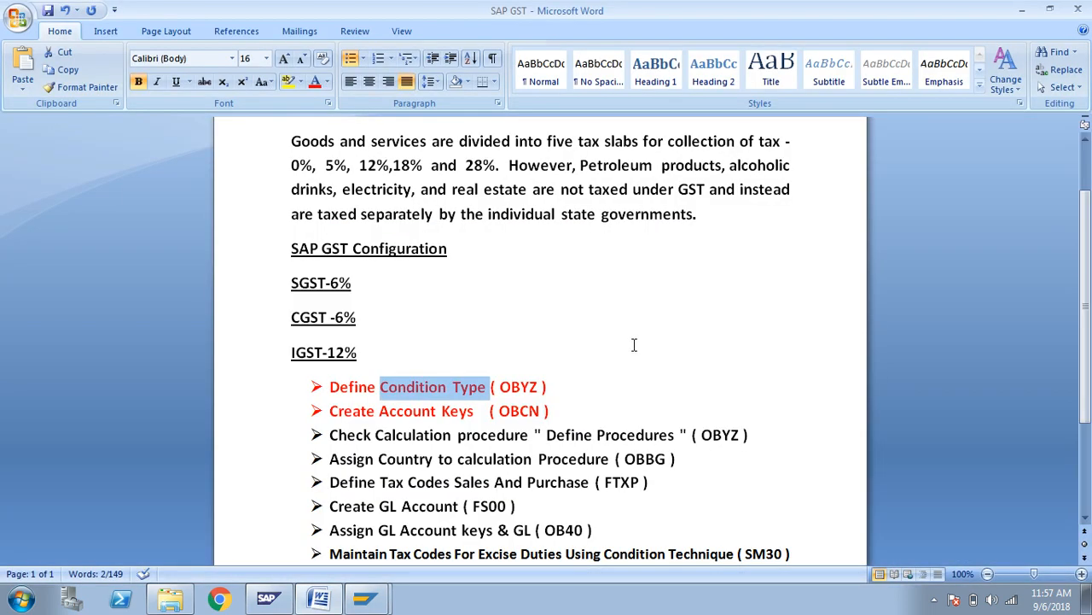
pyautogui.moveTo(553, 411); pyautogui.dragTo(420, 415)
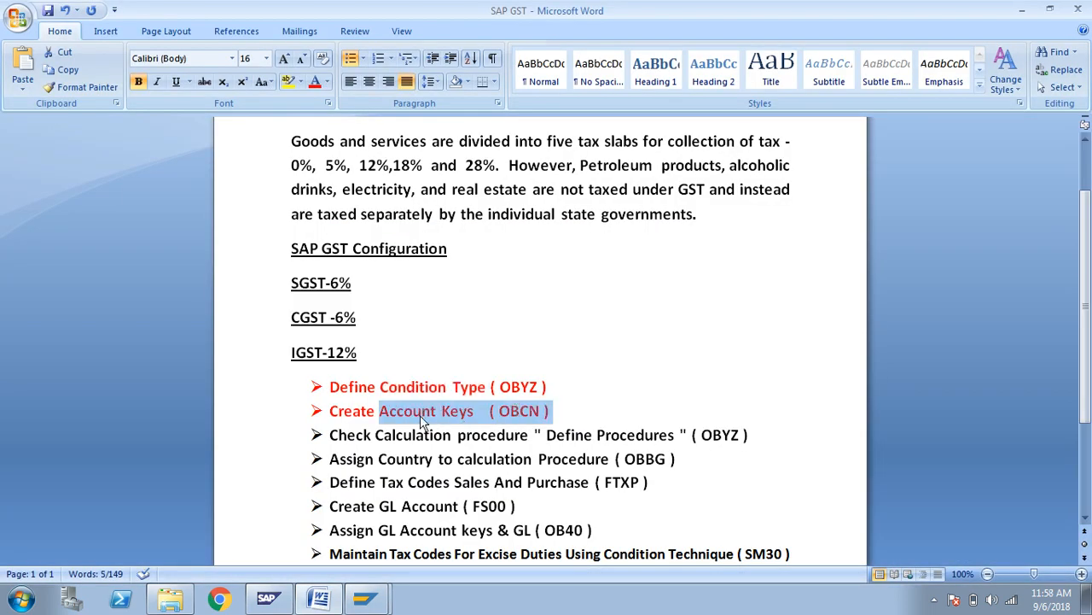
pyautogui.click(549, 387)
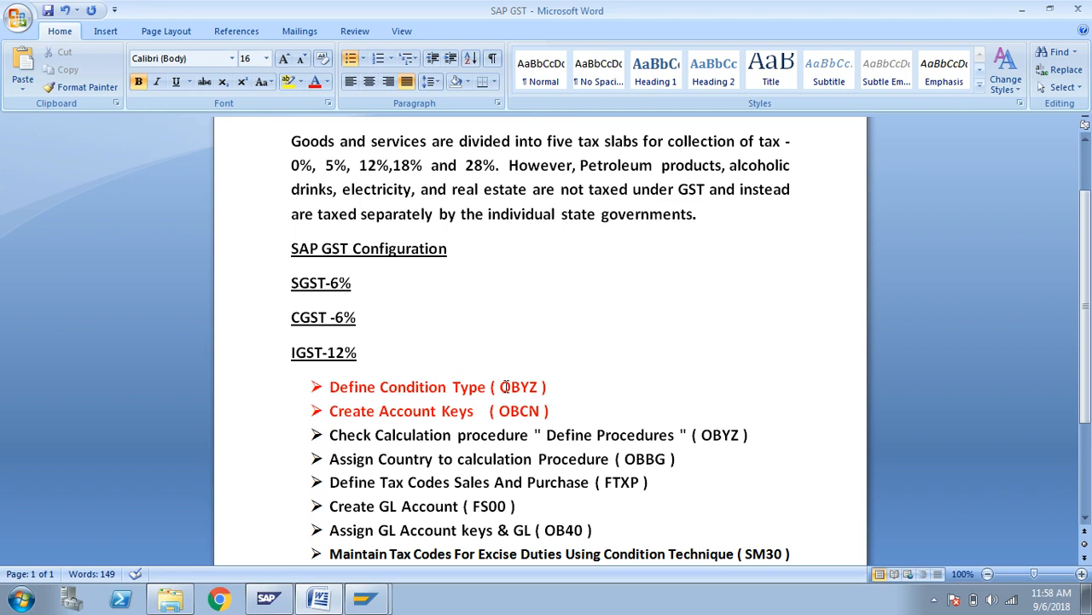
pyautogui.moveTo(500, 387); pyautogui.dragTo(538, 387)
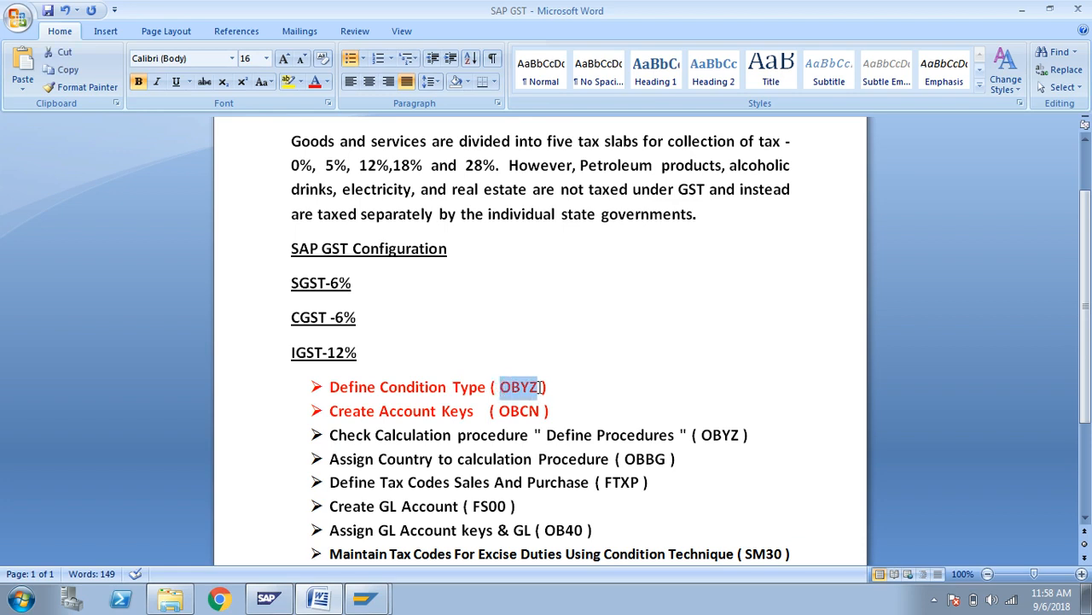
pyautogui.click(517, 408)
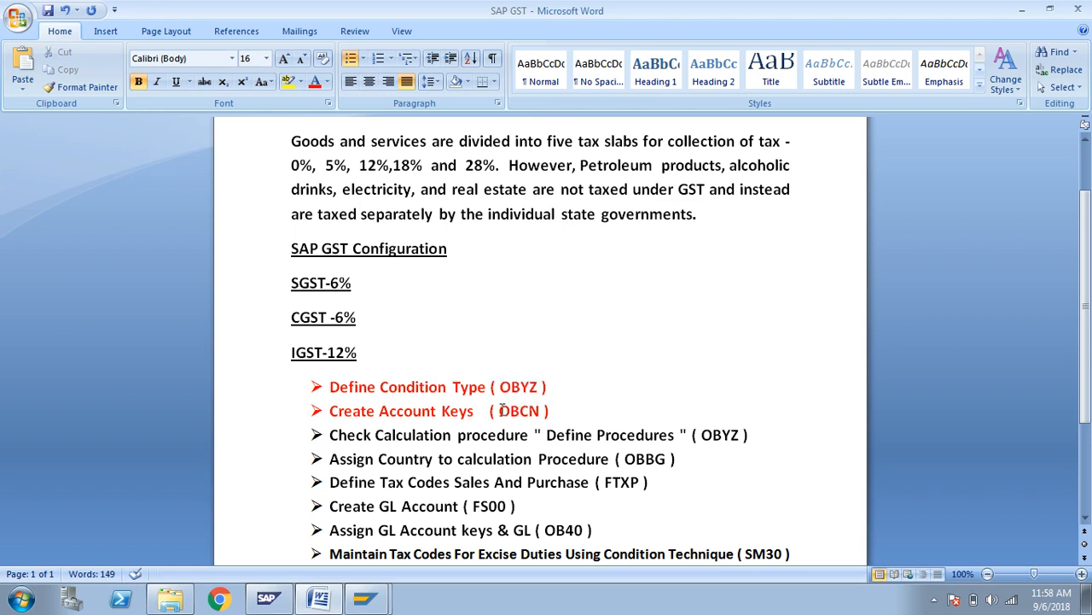
pyautogui.moveTo(500, 410); pyautogui.dragTo(538, 411)
pyautogui.hotkey('alt', 'Tab')
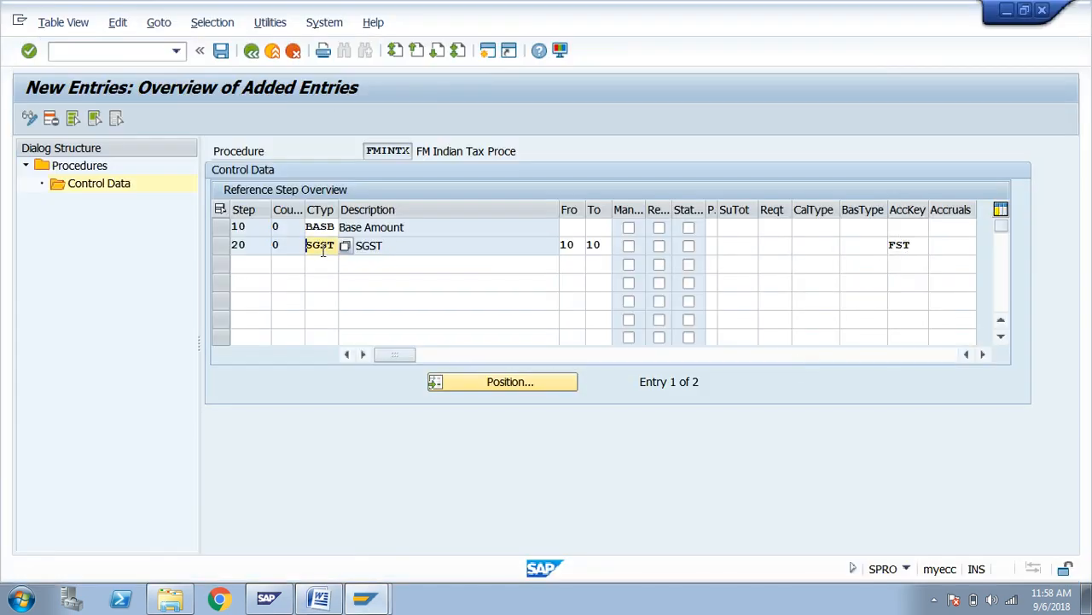
# Add step 30 with condition type CGST and set both its From and To reference steps to 10.
pyautogui.click(262, 262)
pyautogui.write('30')
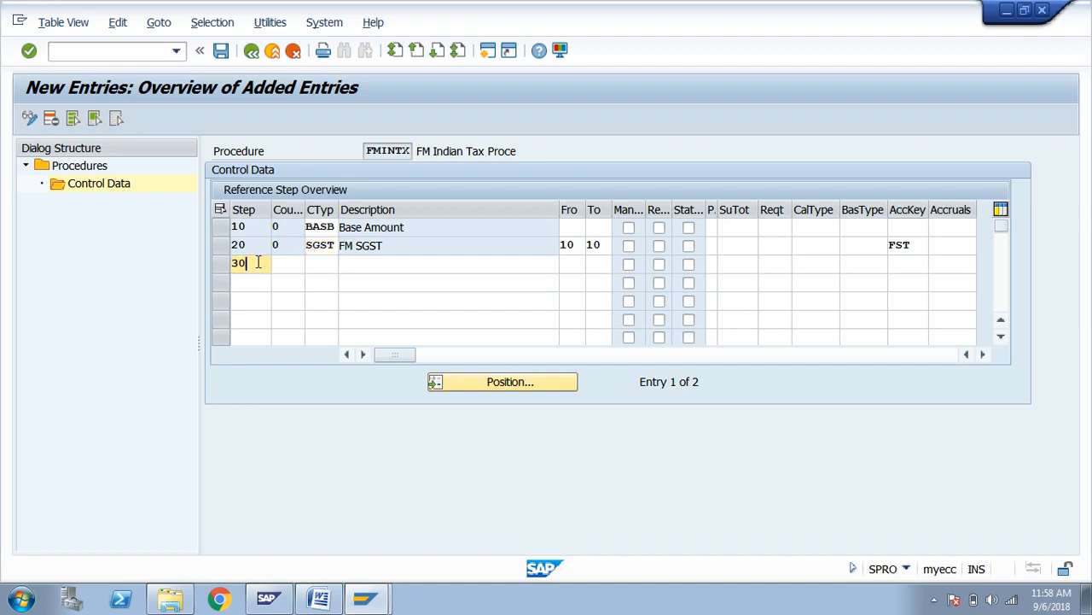
pyautogui.press('Tab')
pyautogui.press('Tab')
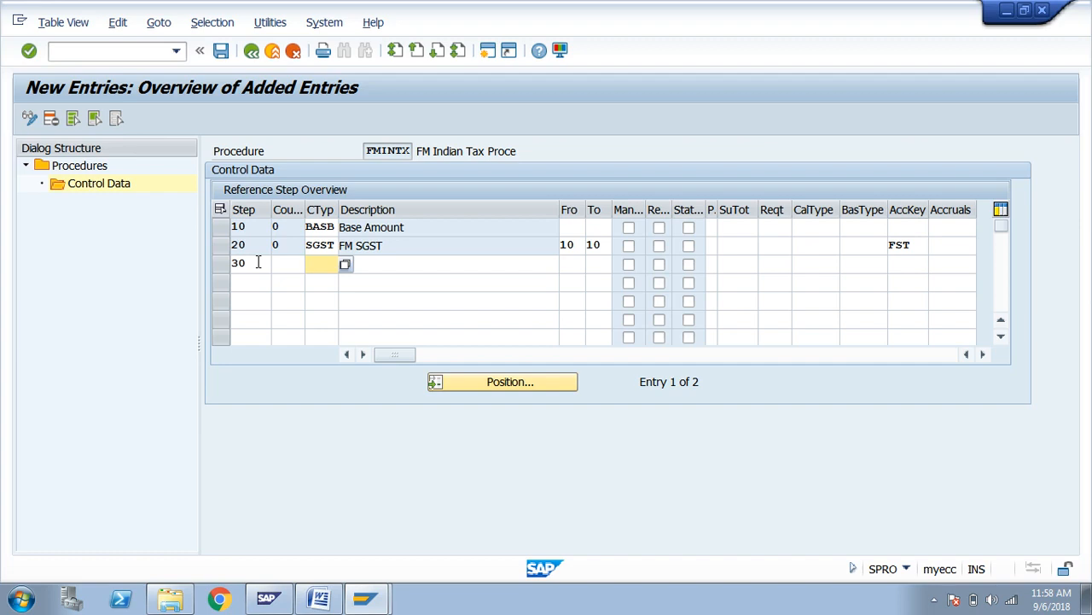
pyautogui.press('Tab')
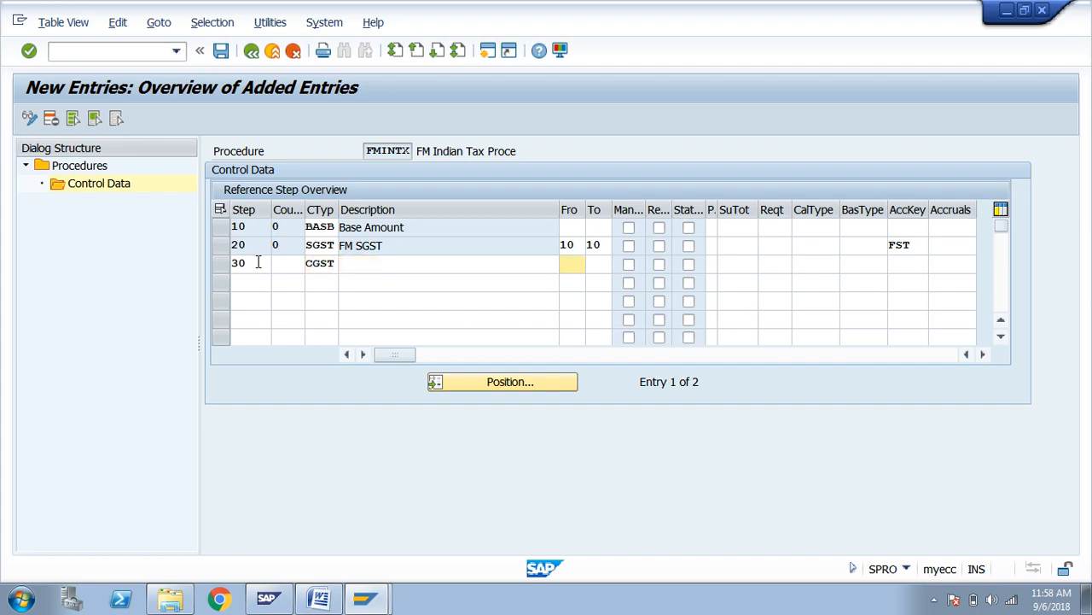
pyautogui.write('10')
pyautogui.press('Tab')
pyautogui.write('10')
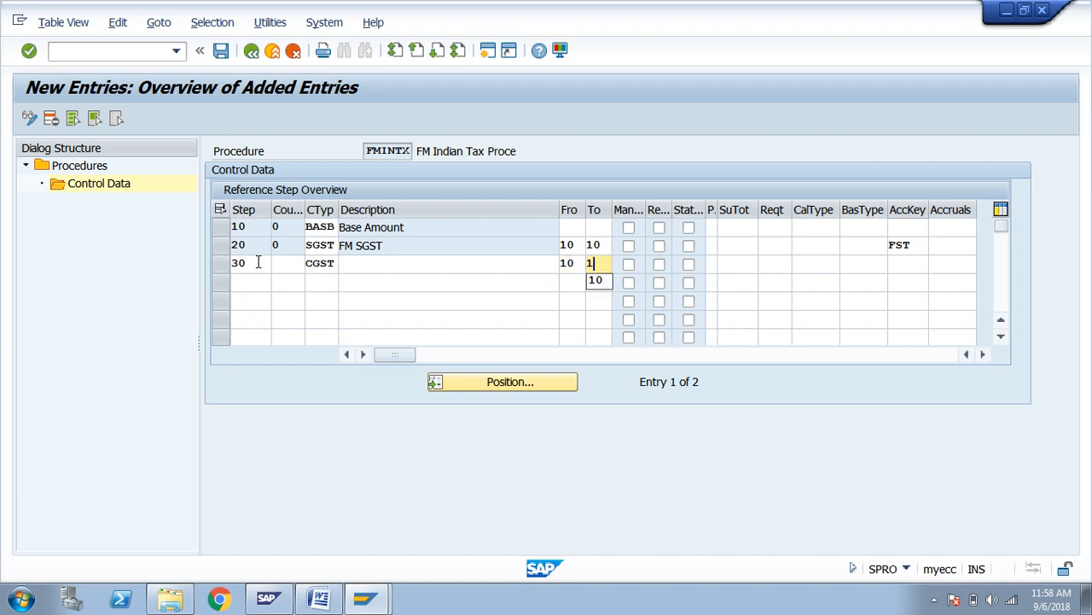
# Assign the account key FCT to the CGST row at step 30.
pyautogui.press('Tab')
pyautogui.press('Tab')
pyautogui.press('Tab')
pyautogui.press('Tab')
pyautogui.press('Tab')
pyautogui.press('Tab')
pyautogui.press('Tab')
pyautogui.press('Tab')
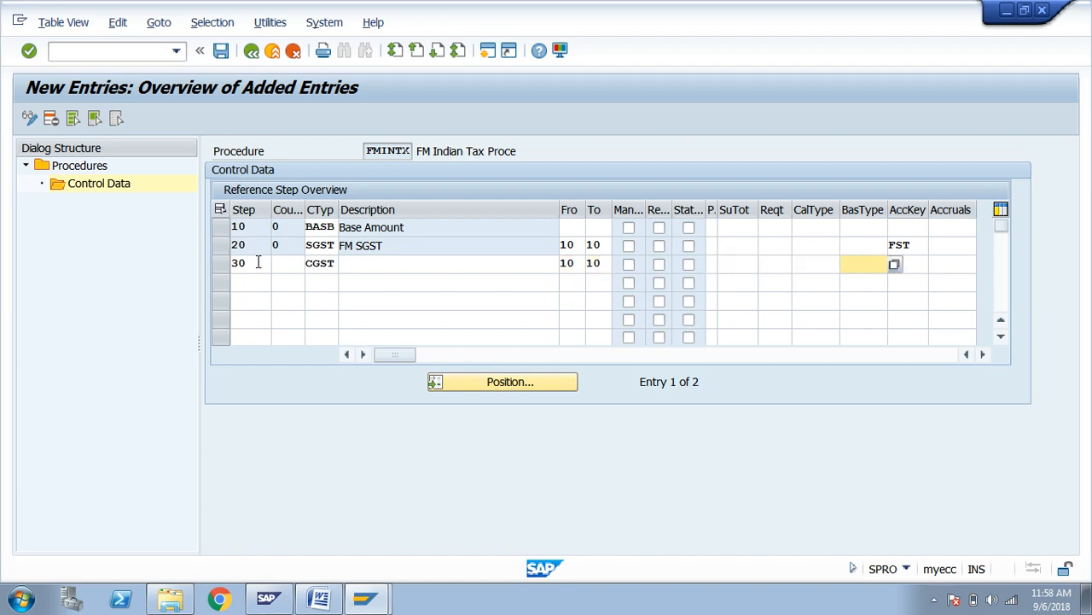
pyautogui.press('Tab')
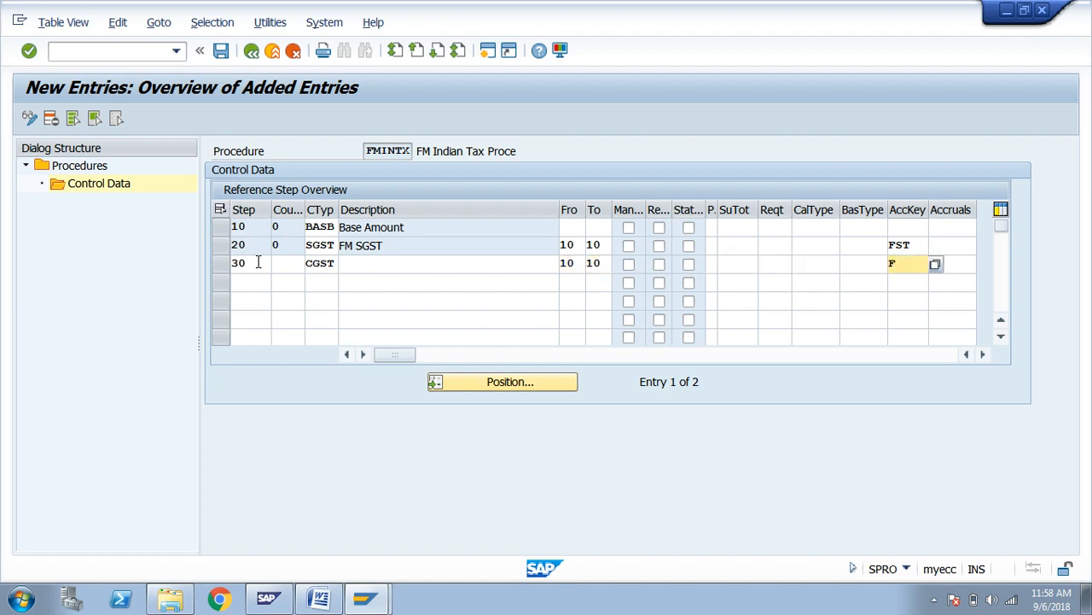
pyautogui.press('Tab')
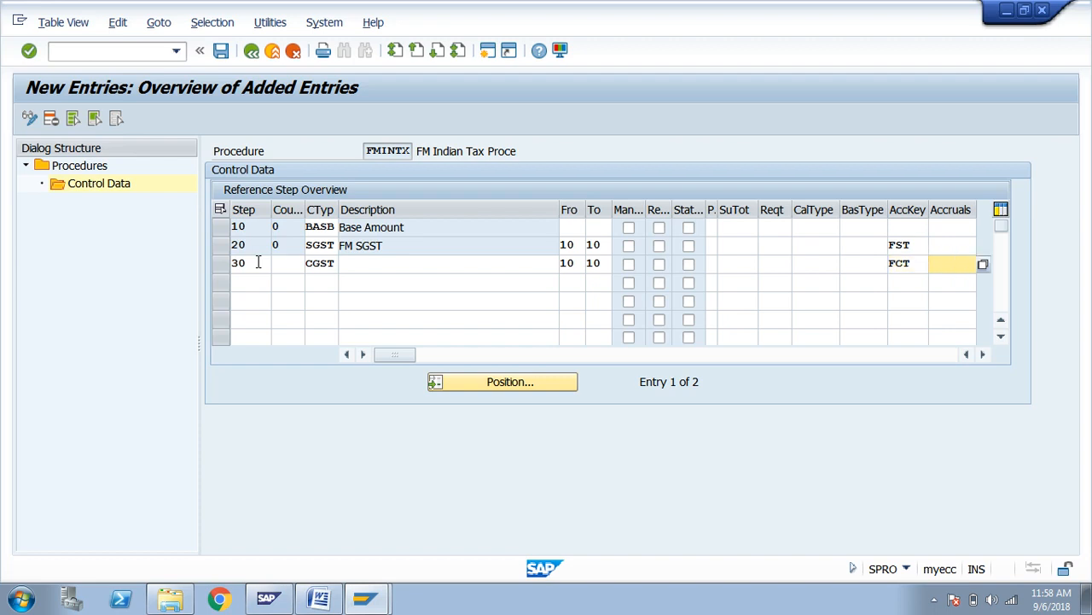
# Add step 40 with condition type IGST and set both its From and To reference steps to 10.
pyautogui.press('Tab')
pyautogui.write('40')
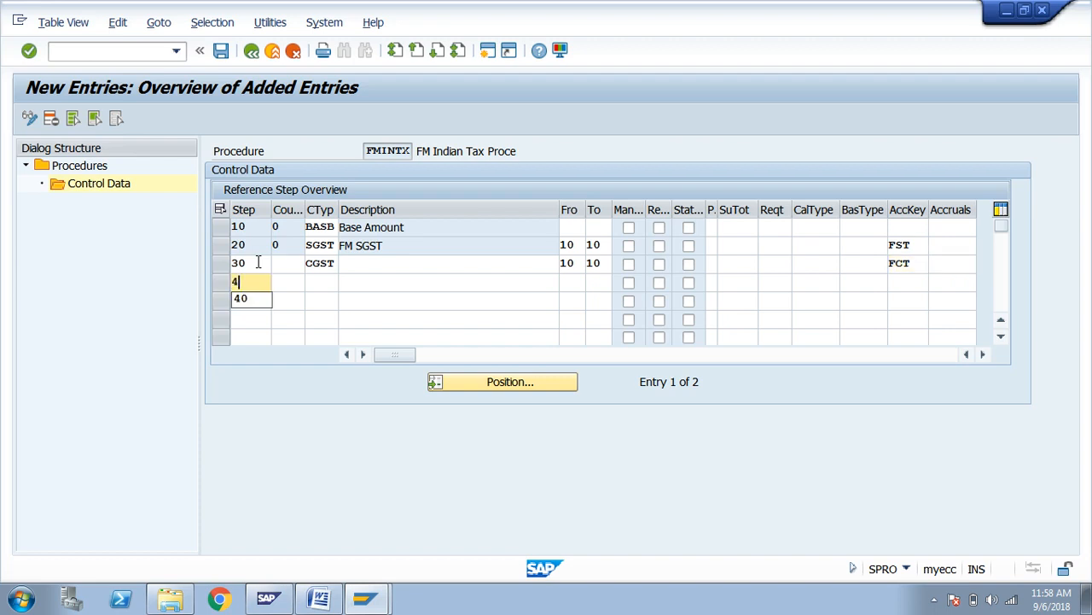
pyautogui.press('Tab')
pyautogui.press('Tab')
pyautogui.write('IGST')
pyautogui.press('Tab')
pyautogui.press('Tab')
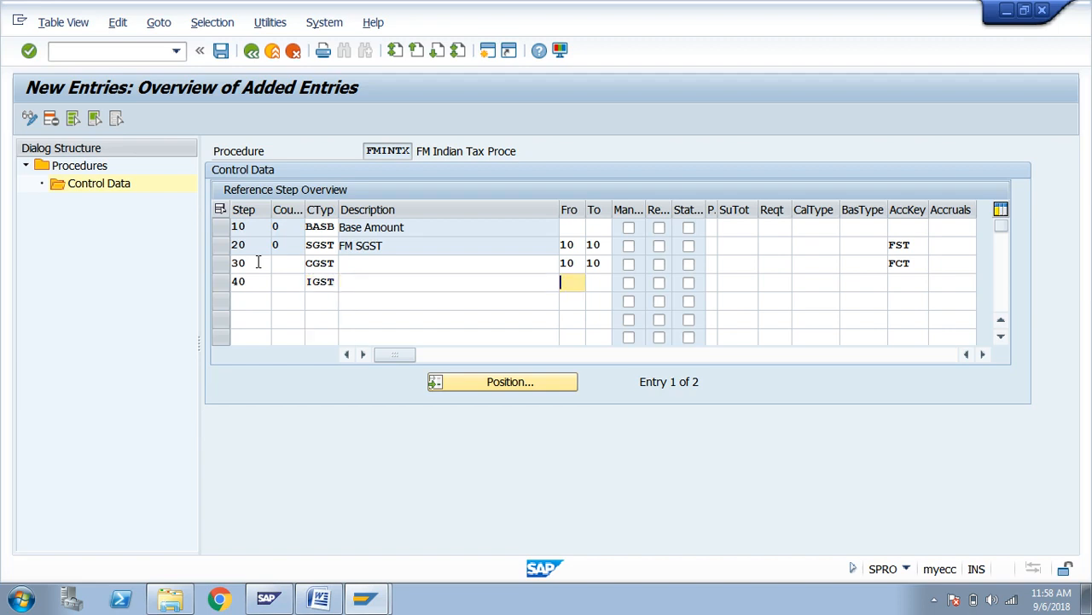
pyautogui.write('10')
pyautogui.press('Tab')
pyautogui.write('10')
# Assign the account key FIT to the IGST row at step 40 and confirm the new rows.
pyautogui.press('Tab')
pyautogui.press('Tab')
pyautogui.press('Tab')
pyautogui.press('Tab')
pyautogui.press('Tab')
pyautogui.press('Tab')
pyautogui.press('Tab')
pyautogui.press('Tab')
pyautogui.press('Tab')
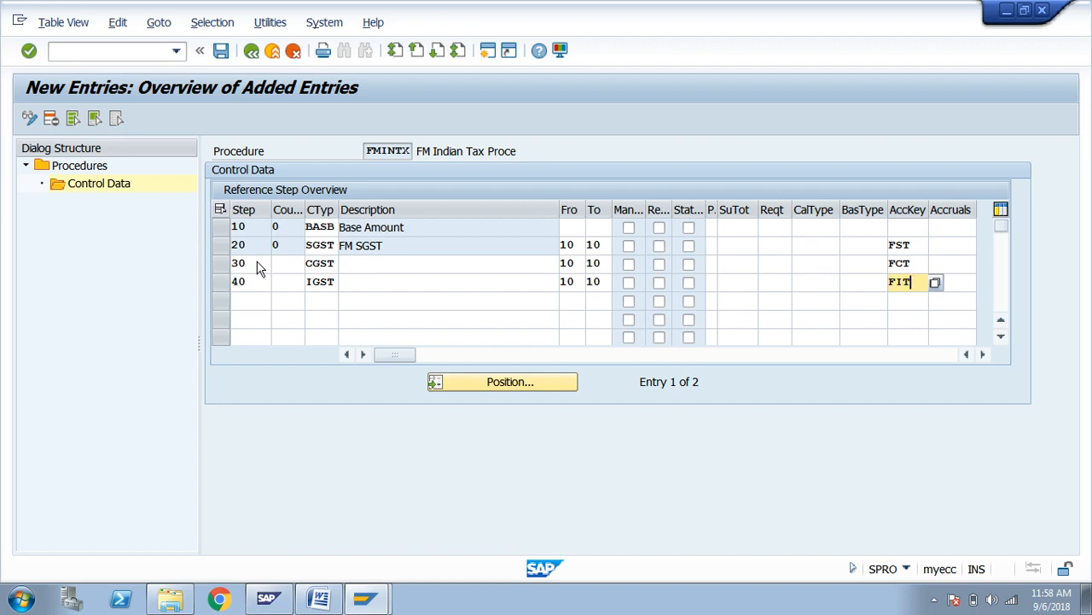
pyautogui.press('Return')
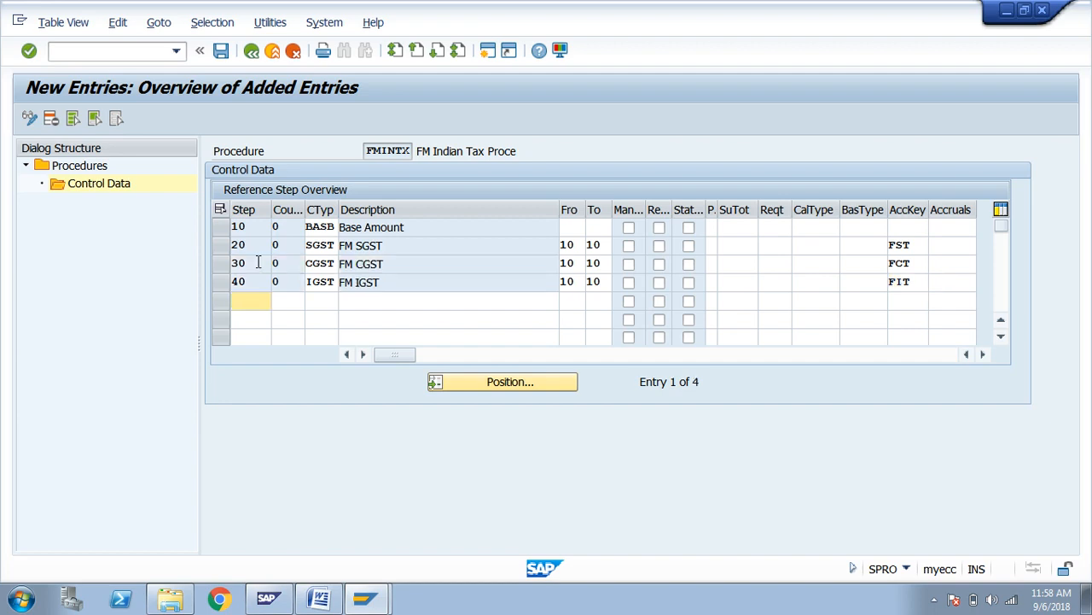
# Check the condition types of steps 10 to 40 in the control data one after another.
pyautogui.click(309, 226)
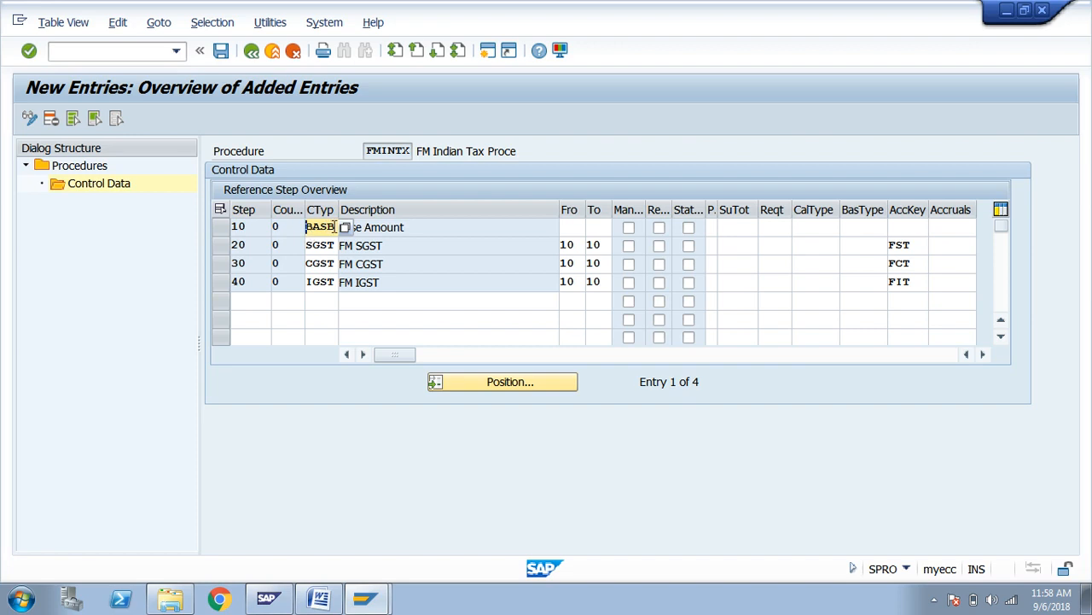
pyautogui.doubleClick(335, 226)
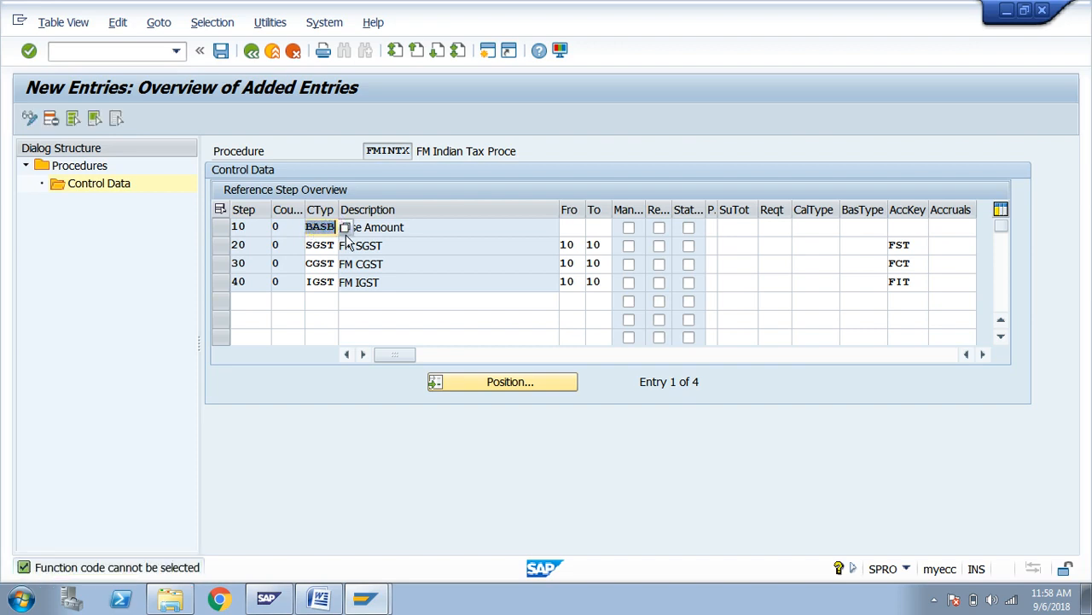
pyautogui.click(409, 225)
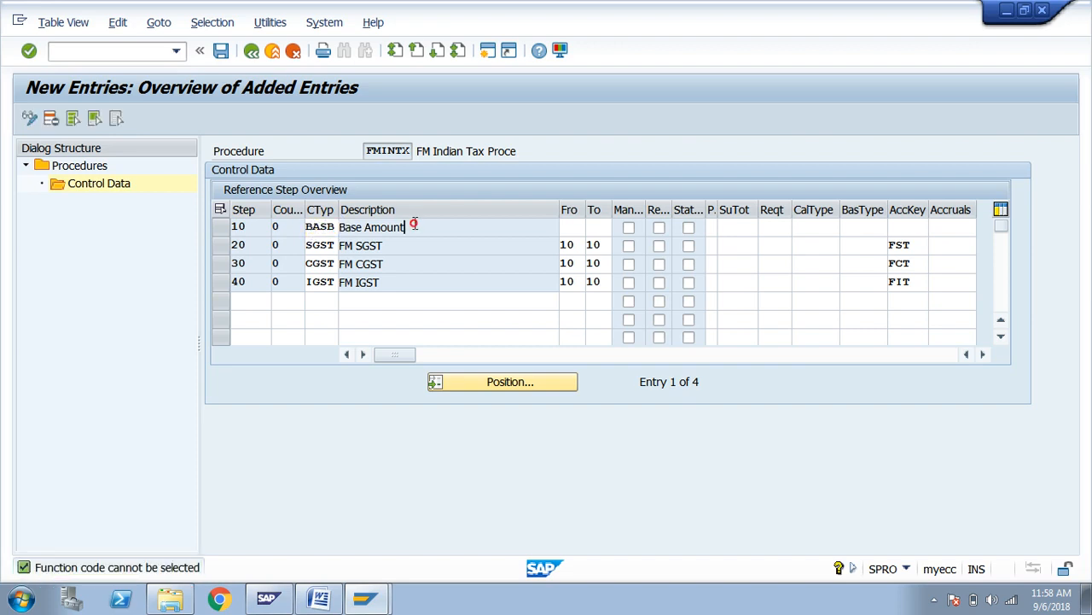
pyautogui.click(329, 245)
pyautogui.click(327, 264)
pyautogui.click(324, 282)
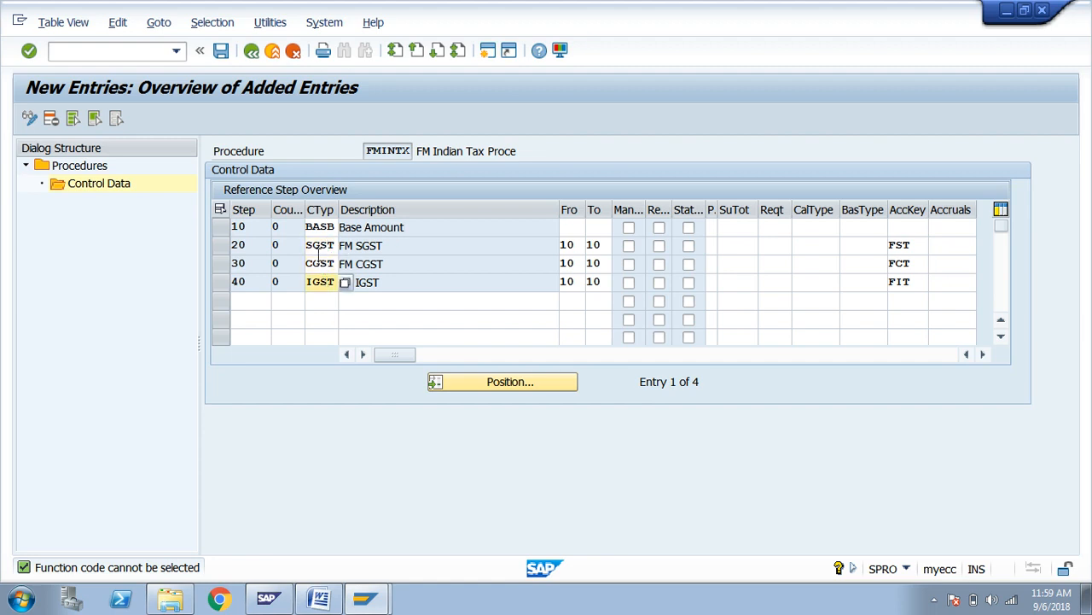
# Compare the control data's condition types and account keys with the OBYZ and OBCN lines in the SAP GST Word document.
pyautogui.hotkey('alt', 'Tab')
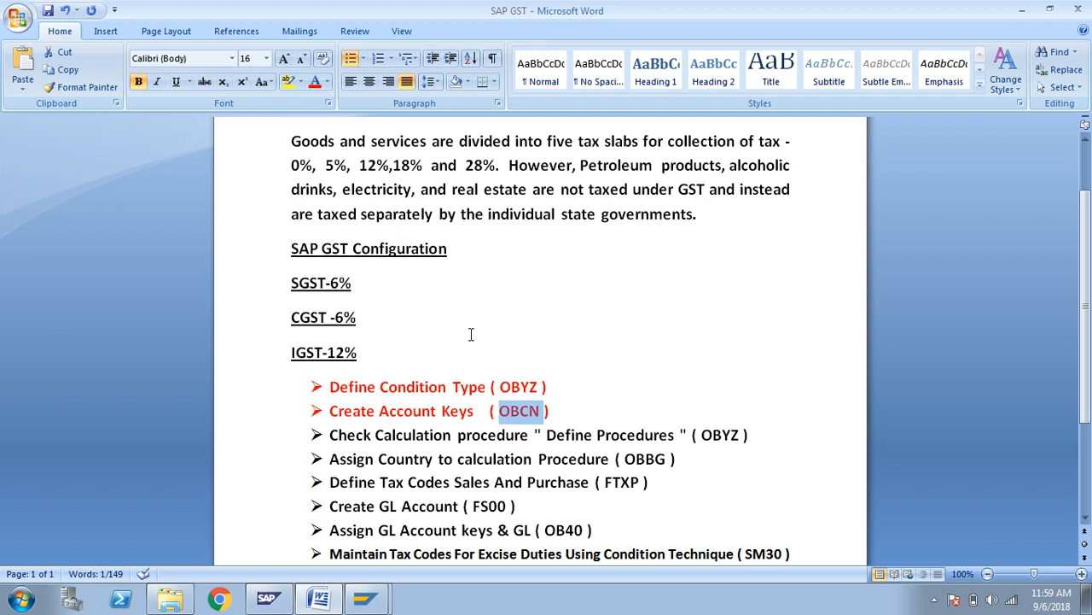
pyautogui.click(520, 381)
pyautogui.hotkey('alt', 'Tab')
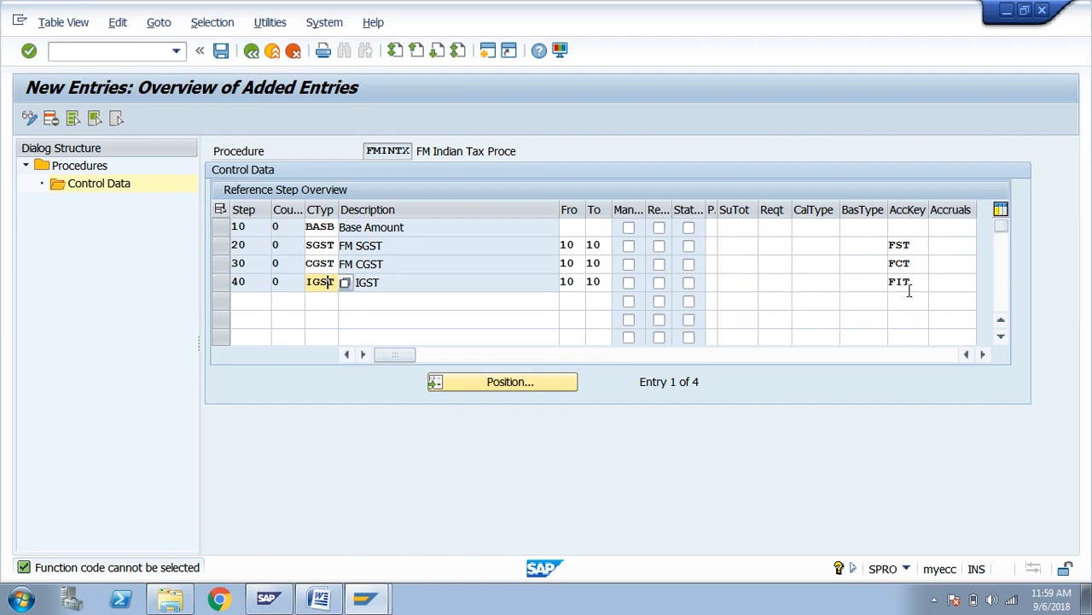
pyautogui.hotkey('alt', 'Tab')
pyautogui.click(517, 414)
pyautogui.hotkey('alt', 'Tab')
# Select the SGST, CGST and IGST rows, check their reference steps and save the control data of FMINTX.
pyautogui.click(221, 248)
pyautogui.click(220, 263)
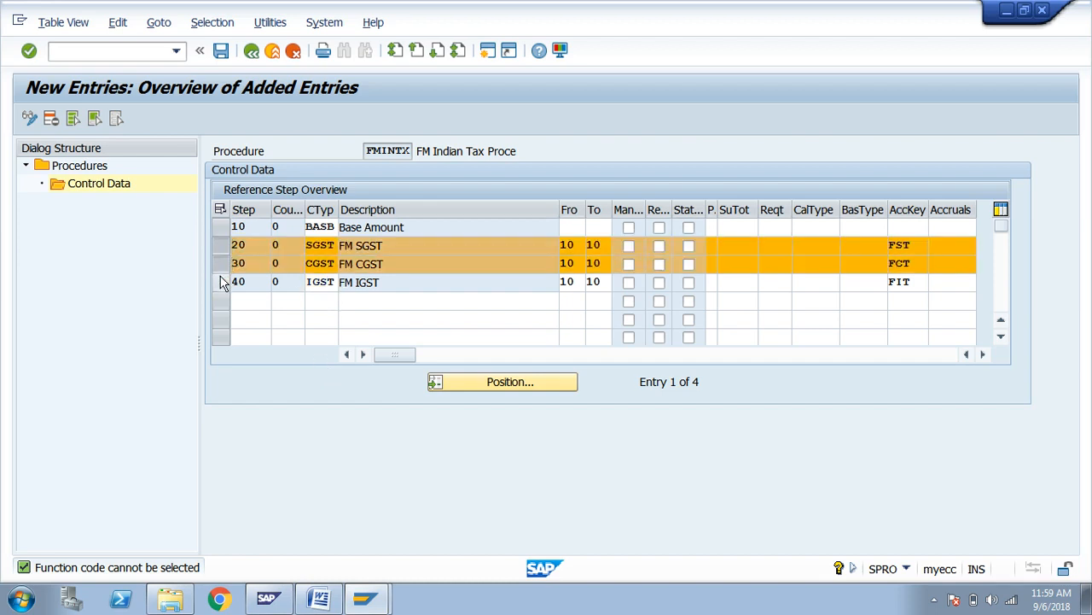
pyautogui.click(221, 281)
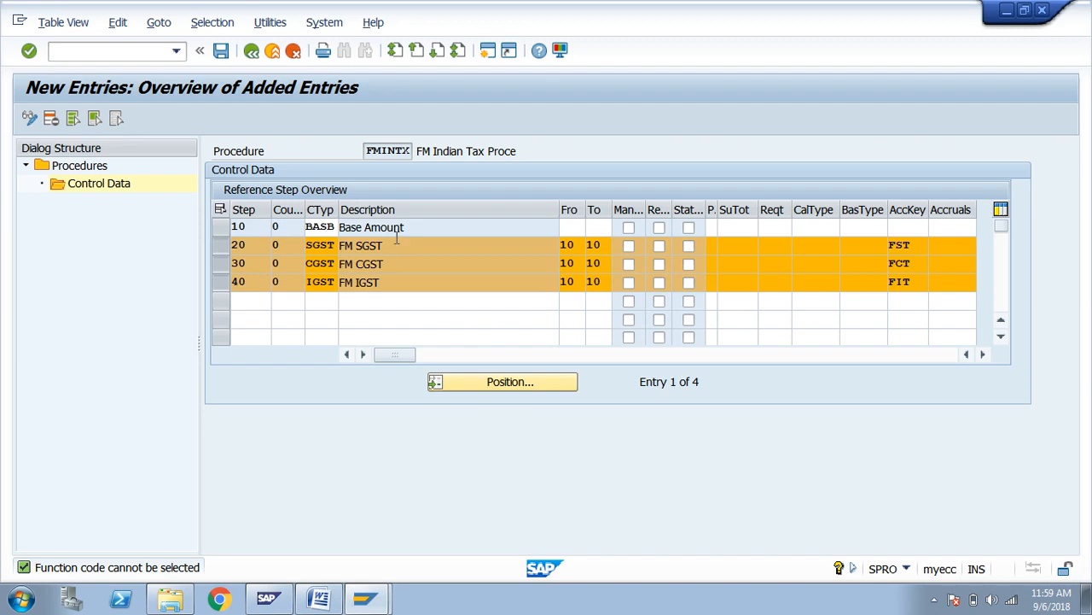
pyautogui.click(577, 280)
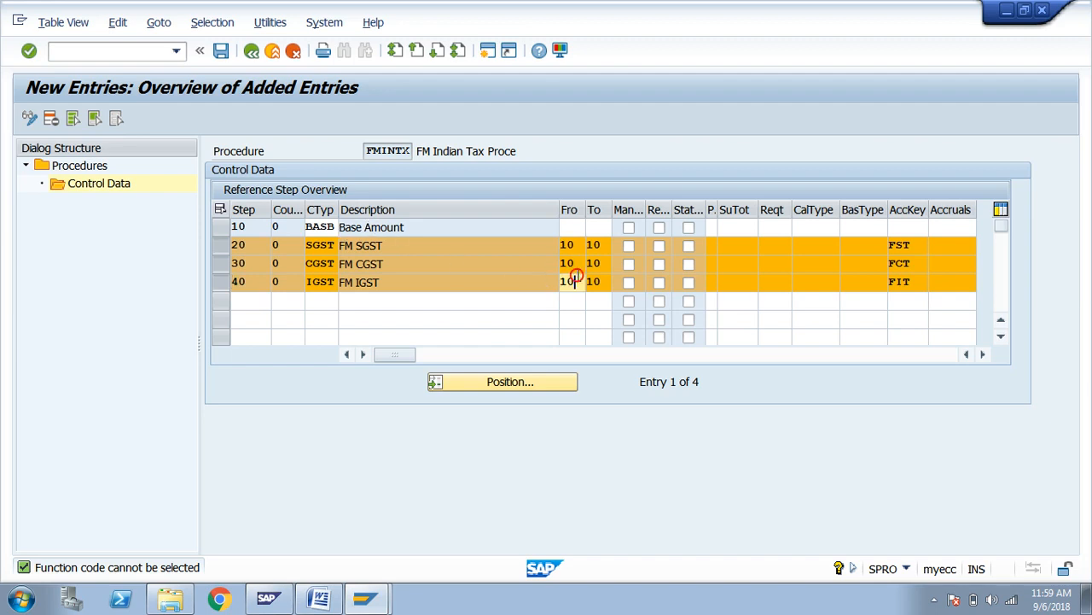
pyautogui.click(227, 226)
pyautogui.click(222, 53)
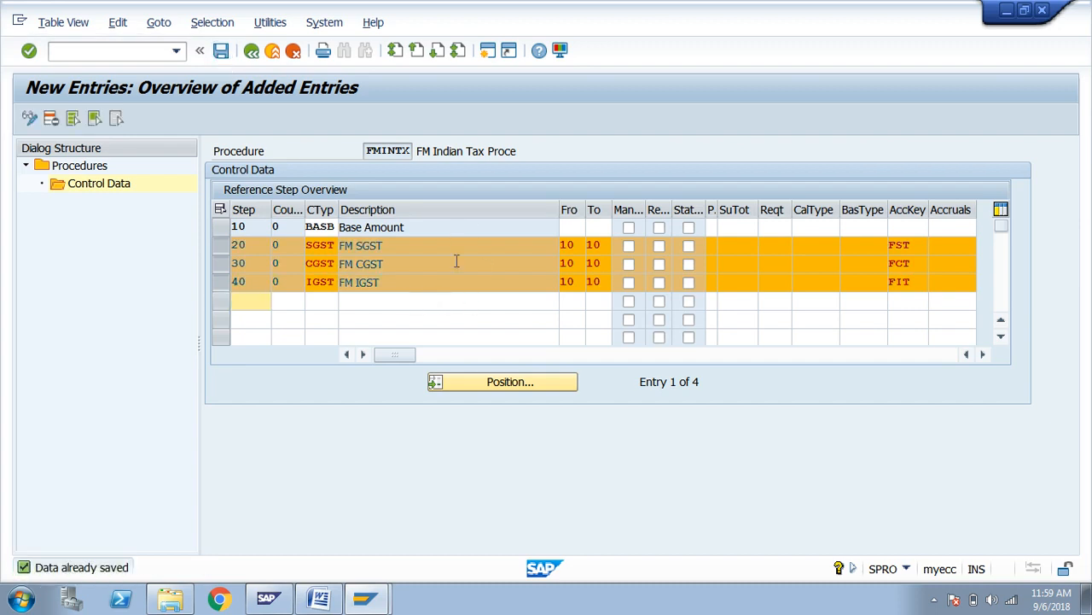
# Go back to the new procedure entry, select and save FMINTX, and return to the procedures overview.
pyautogui.click(252, 53)
pyautogui.click(252, 53)
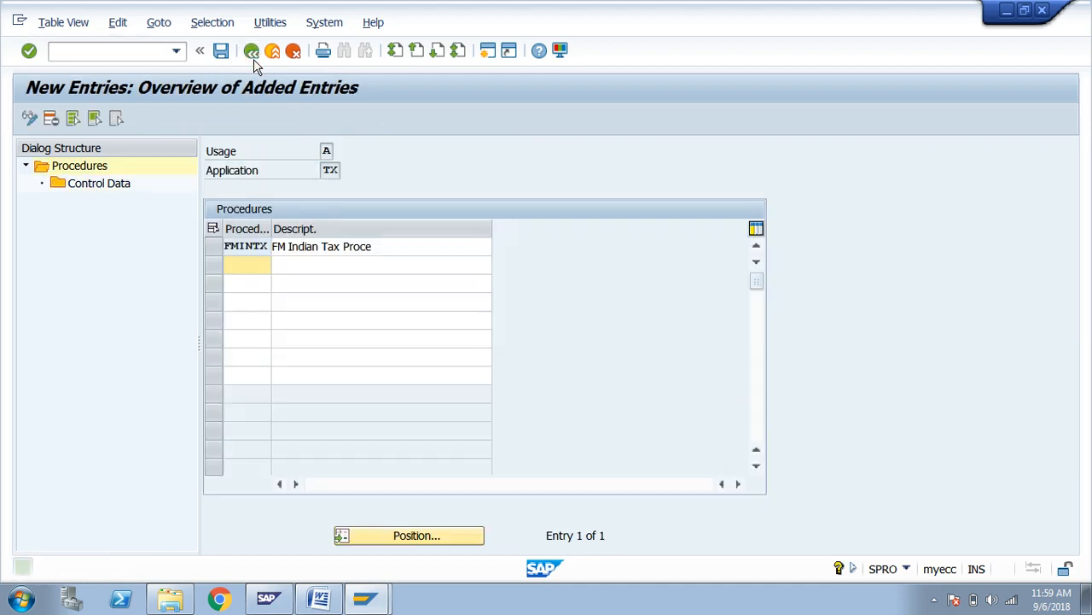
pyautogui.click(213, 247)
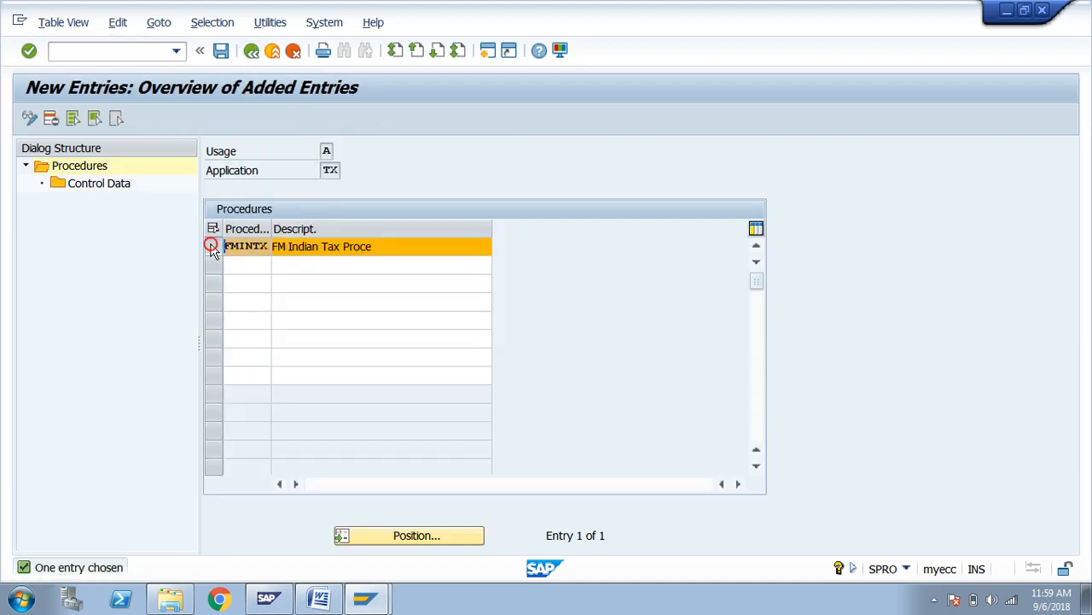
pyautogui.click(222, 53)
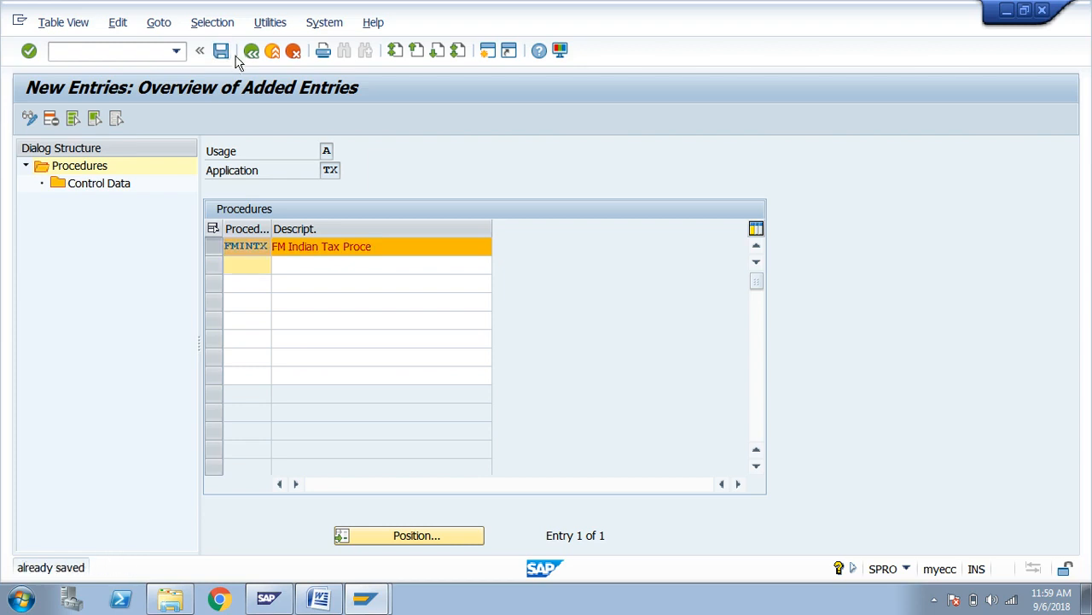
pyautogui.click(249, 55)
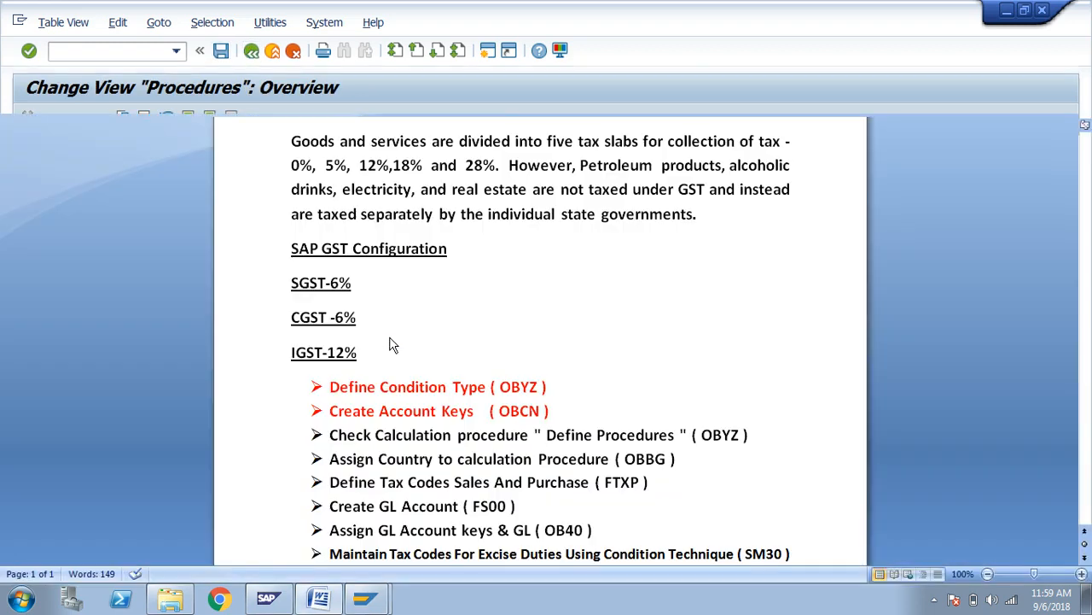
# Switch to the SAP GST Word document and color the "Check Calculation procedure" line red to mark it done.
pyautogui.hotkey('alt', 'Tab')
pyautogui.moveTo(751, 435); pyautogui.dragTo(356, 451)
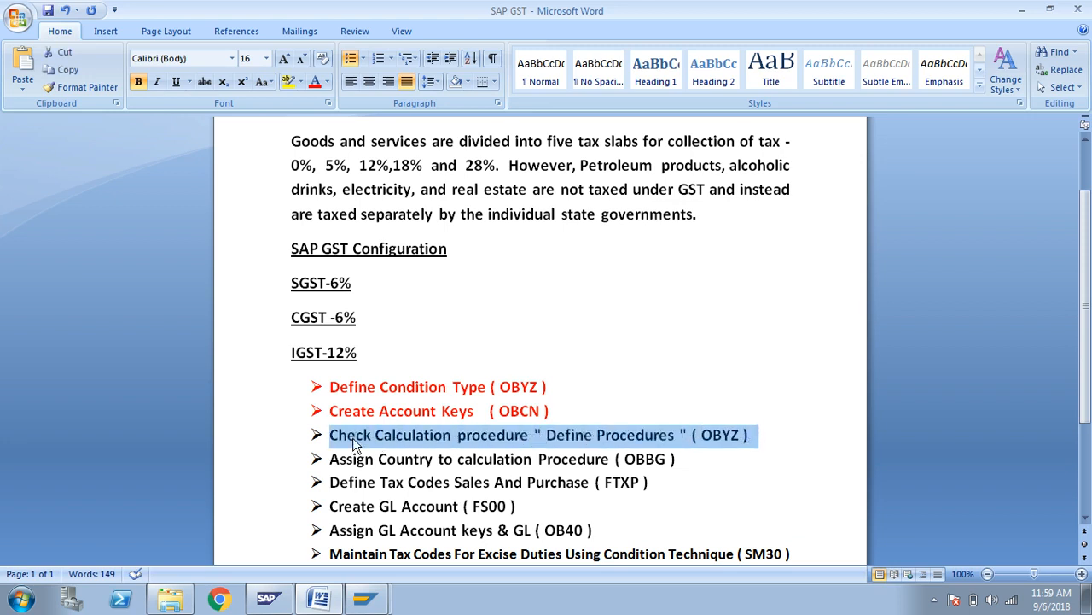
pyautogui.click(314, 82)
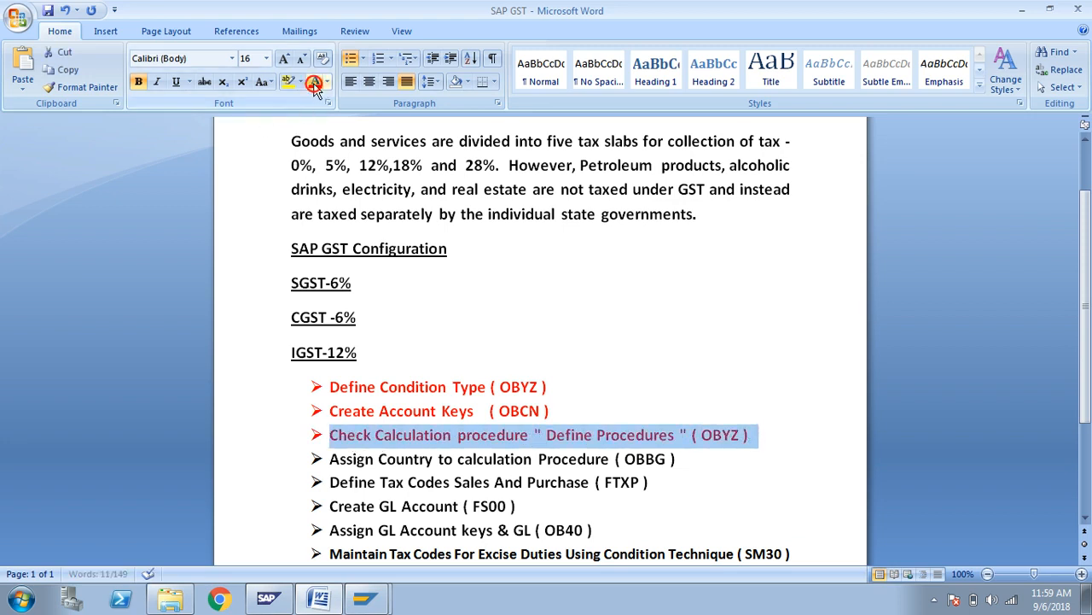
pyautogui.click(680, 459)
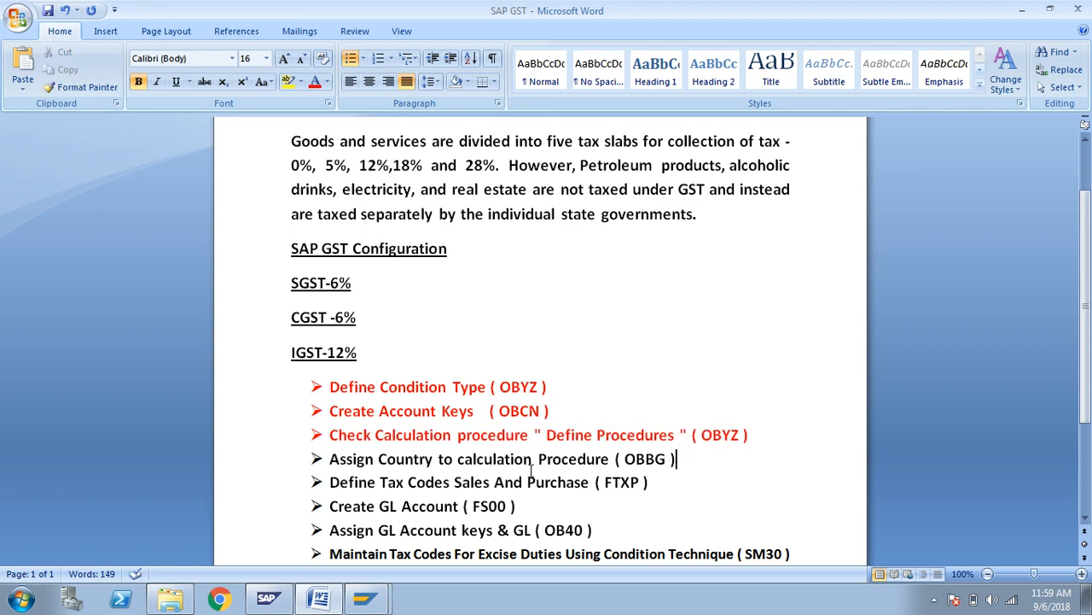
# Review the "Define Procedures" wording and the OBBG code for assigning the country in the Word document, and return to SAP.
pyautogui.moveTo(596, 440); pyautogui.dragTo(671, 435)
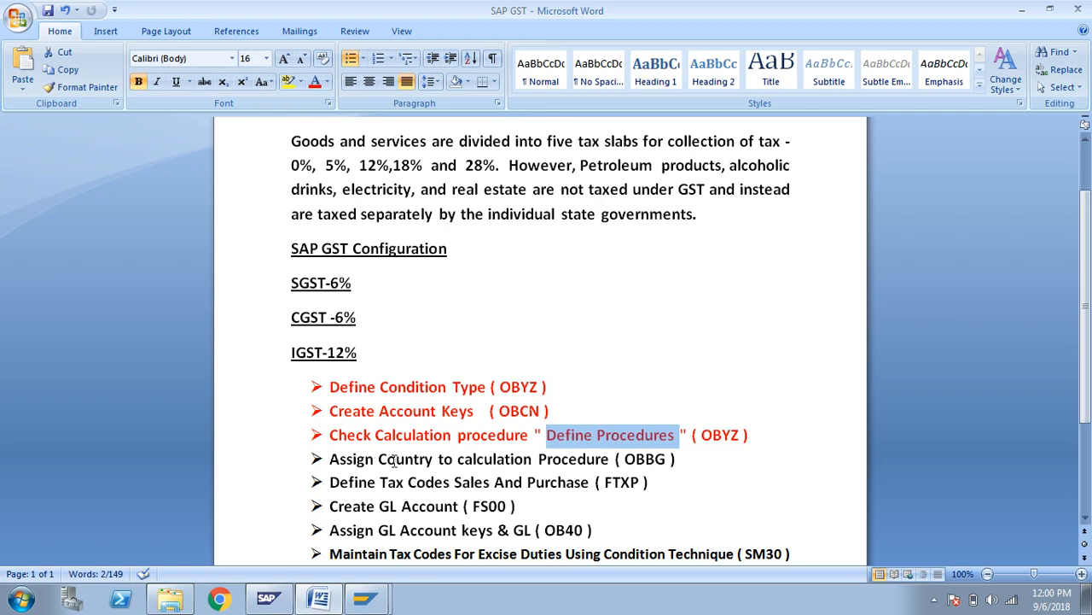
pyautogui.click(394, 459)
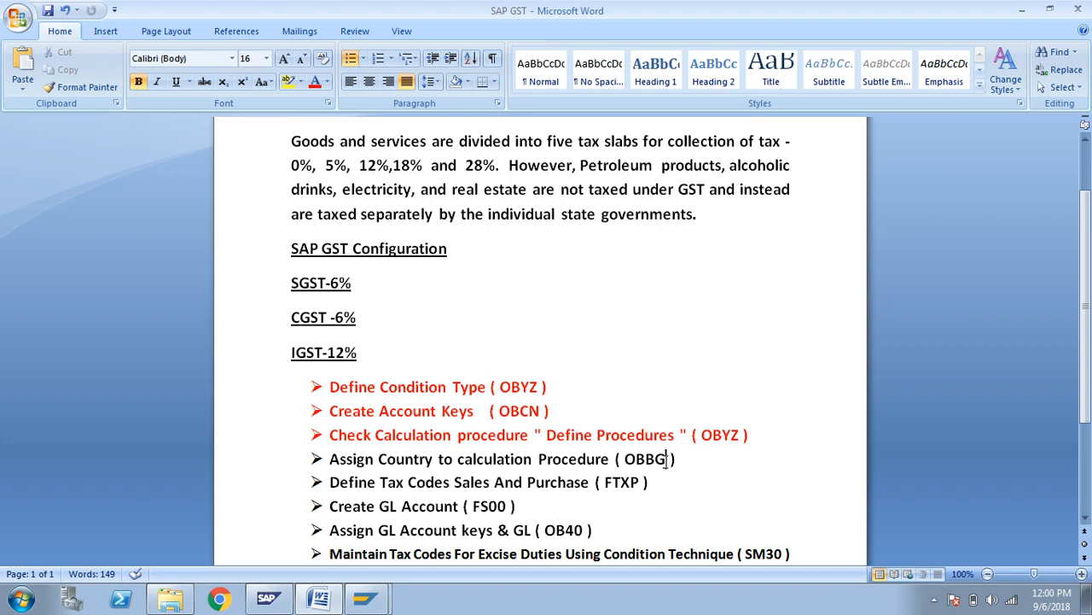
pyautogui.moveTo(666, 459); pyautogui.dragTo(626, 459)
pyautogui.hotkey('alt', 'Tab')
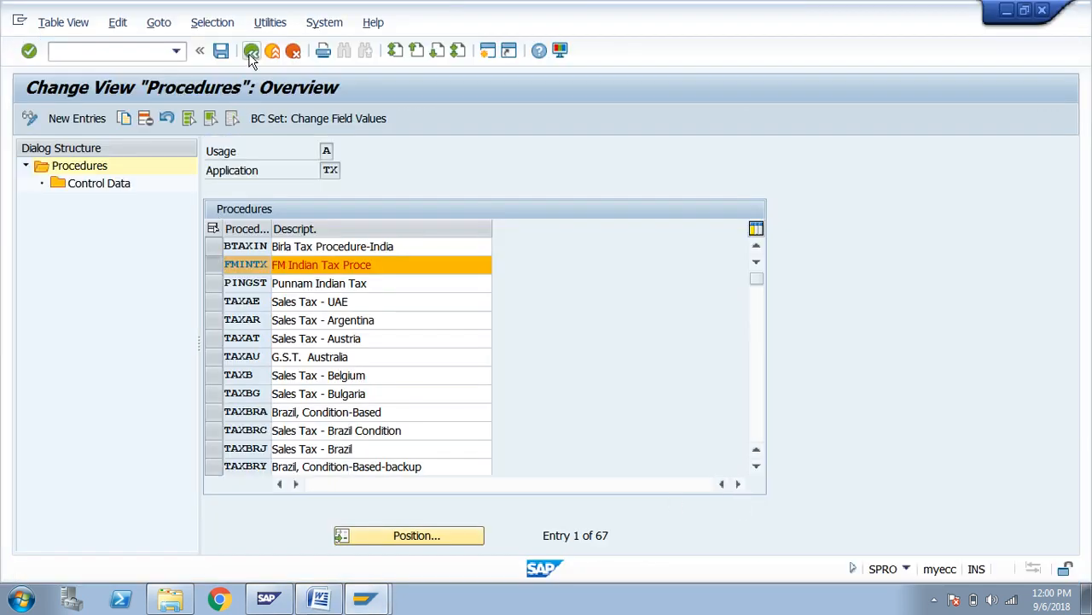
# Leave the procedures overview and open the IMG activity Assign Country to Calculation Procedure.
pyautogui.click(251, 53)
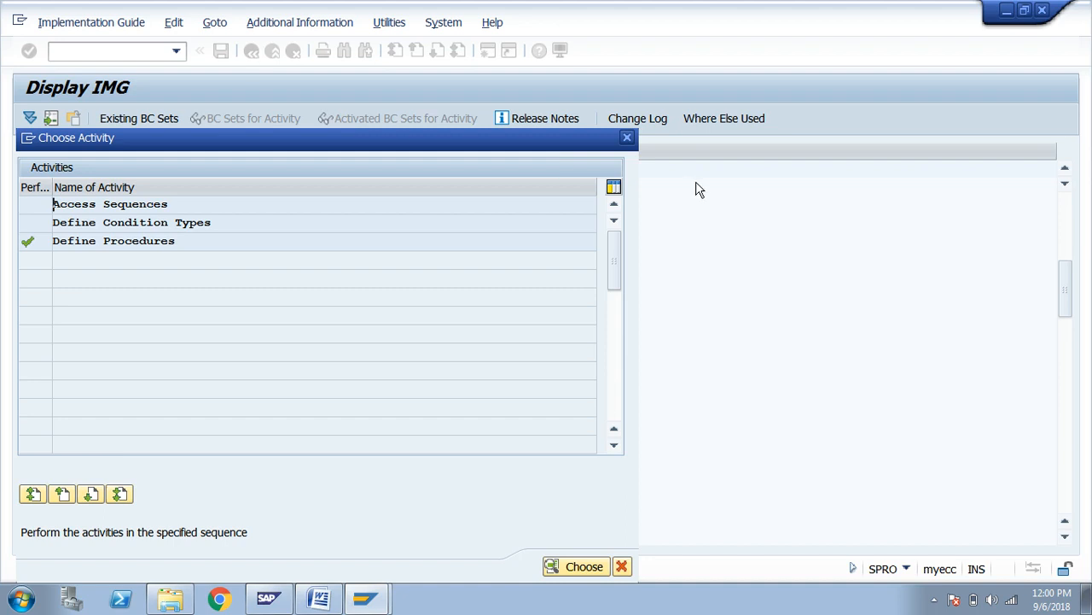
pyautogui.click(627, 139)
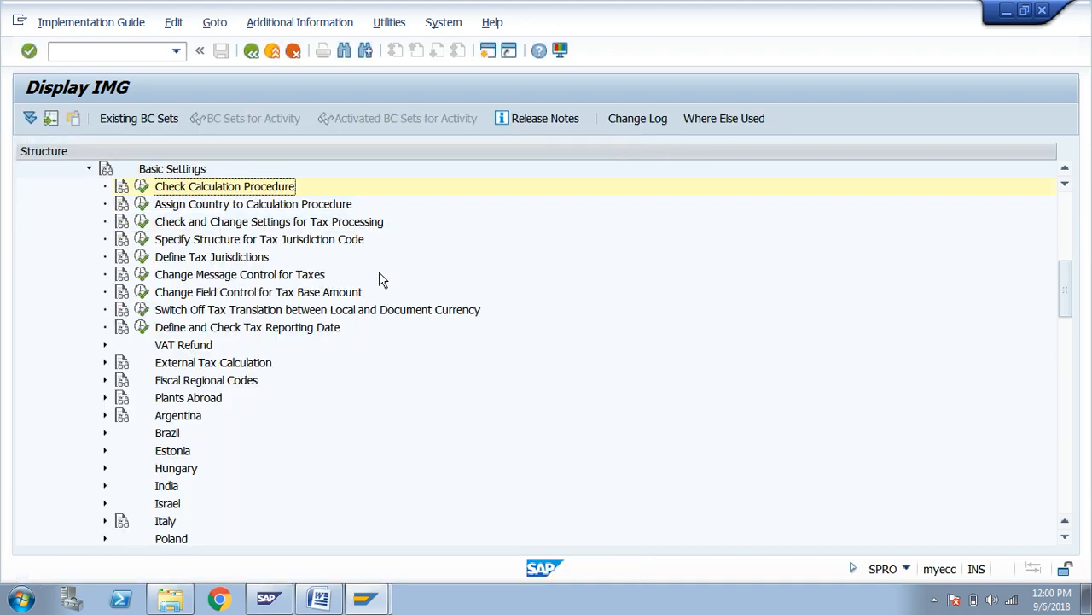
pyautogui.click(251, 209)
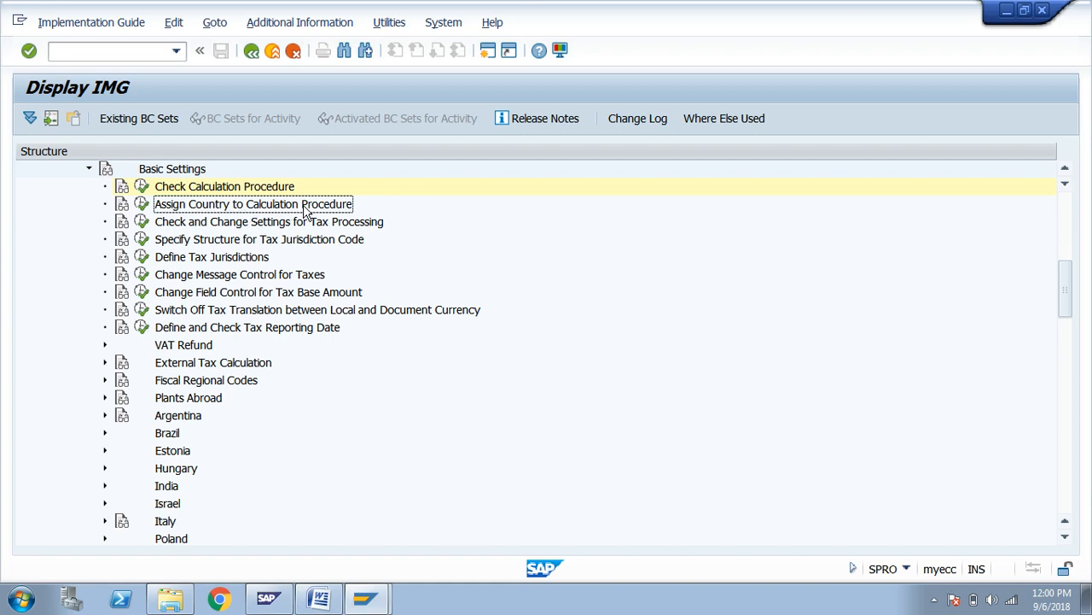
pyautogui.click(142, 204)
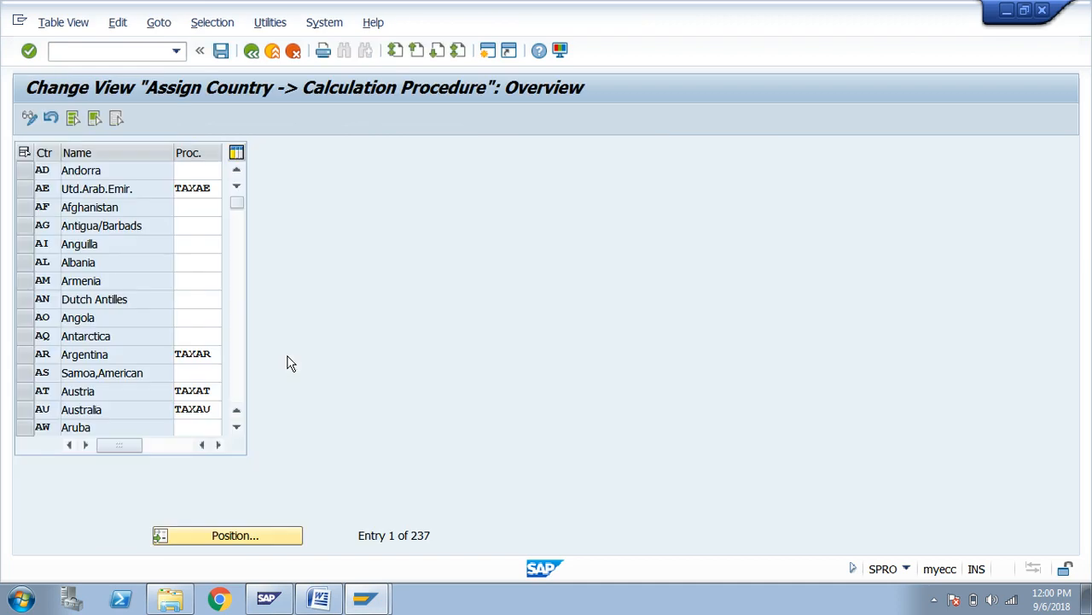
# Locate the India (IN) entry in the country assignment table and replace its calculation procedure with FMINTX.
pyautogui.click(246, 543)
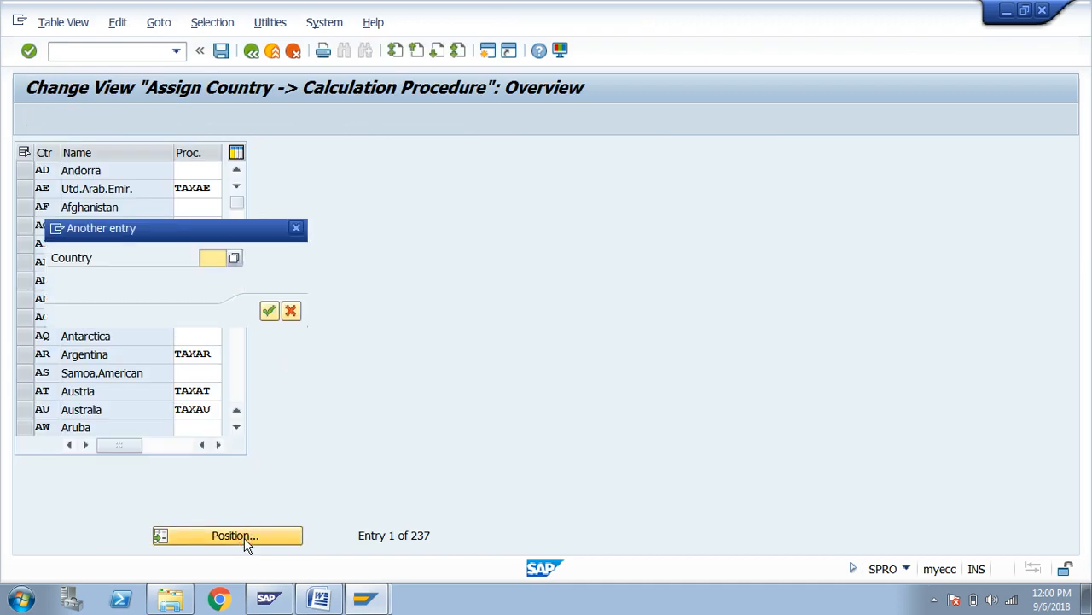
pyautogui.write('IN')
pyautogui.press('Return')
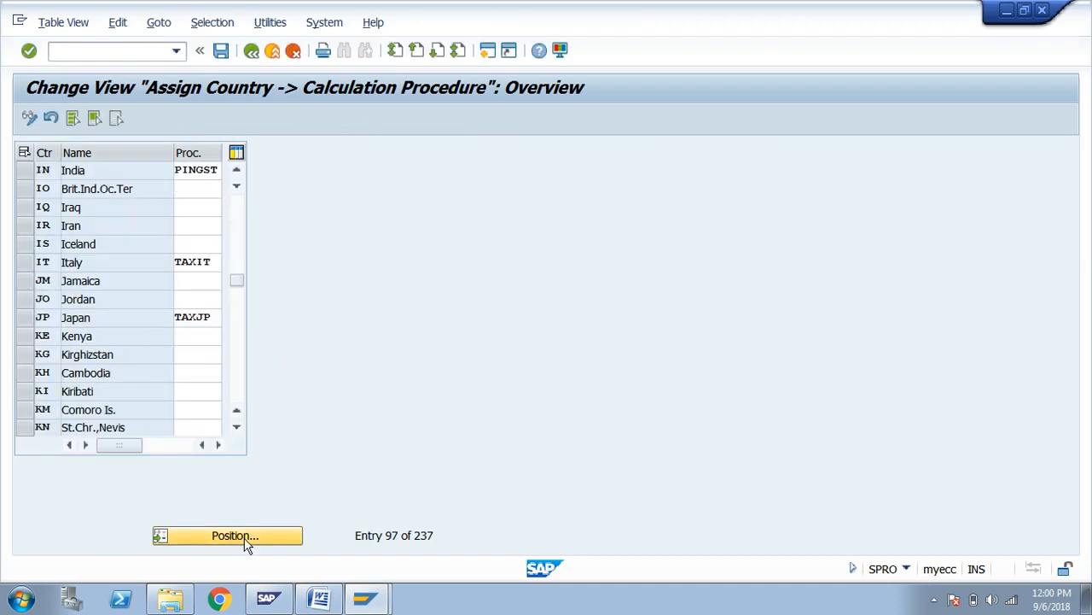
pyautogui.press('Delete')
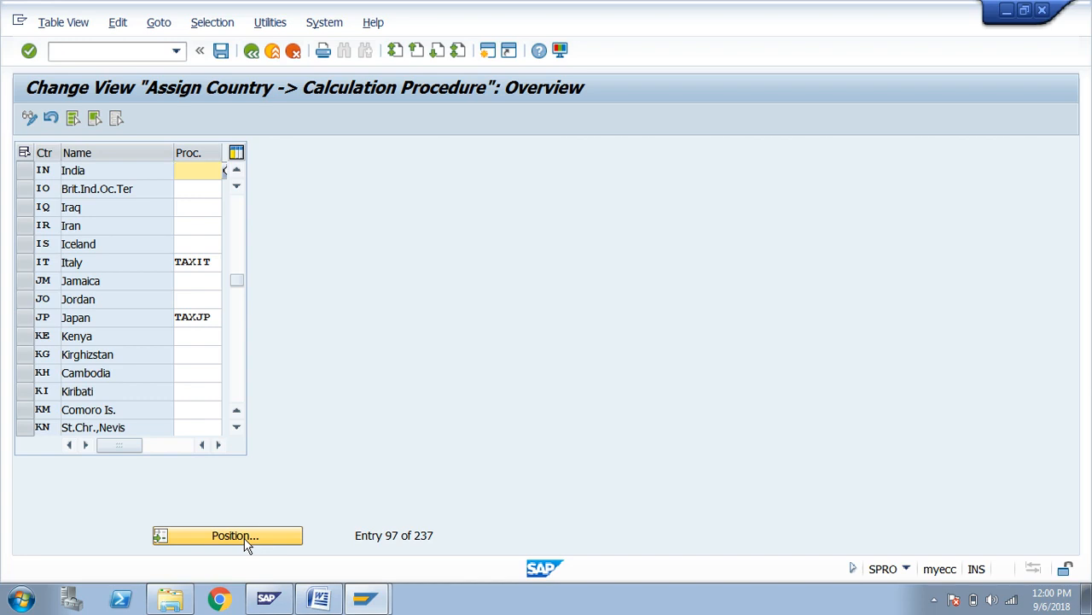
pyautogui.write('FMIN')
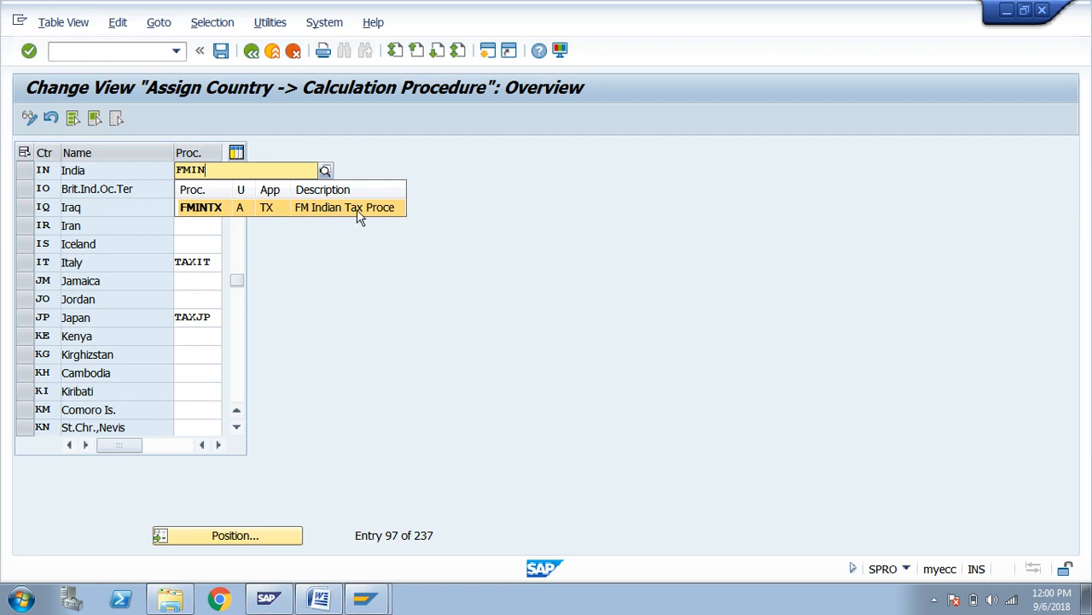
pyautogui.click(200, 214)
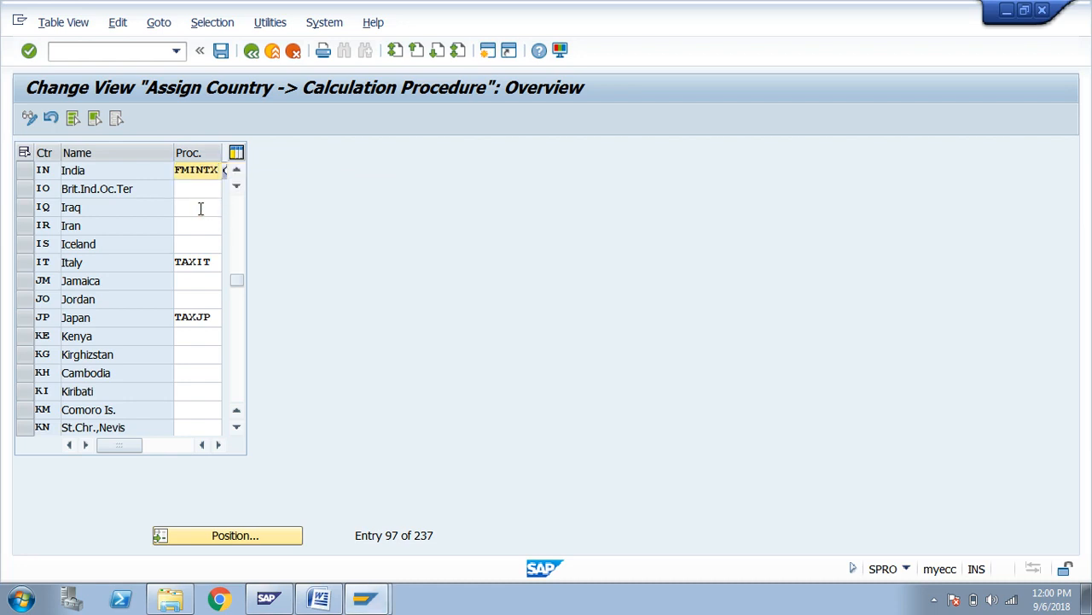
# Save the country assignment under the proposed customizing request and return to the IMG structure.
pyautogui.click(221, 50)
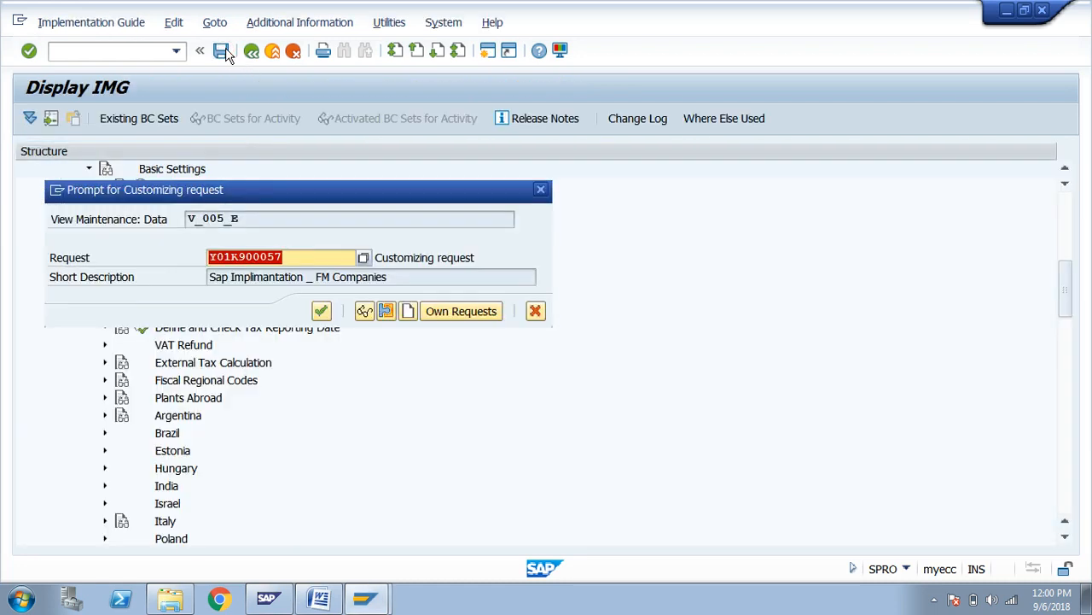
pyautogui.click(321, 310)
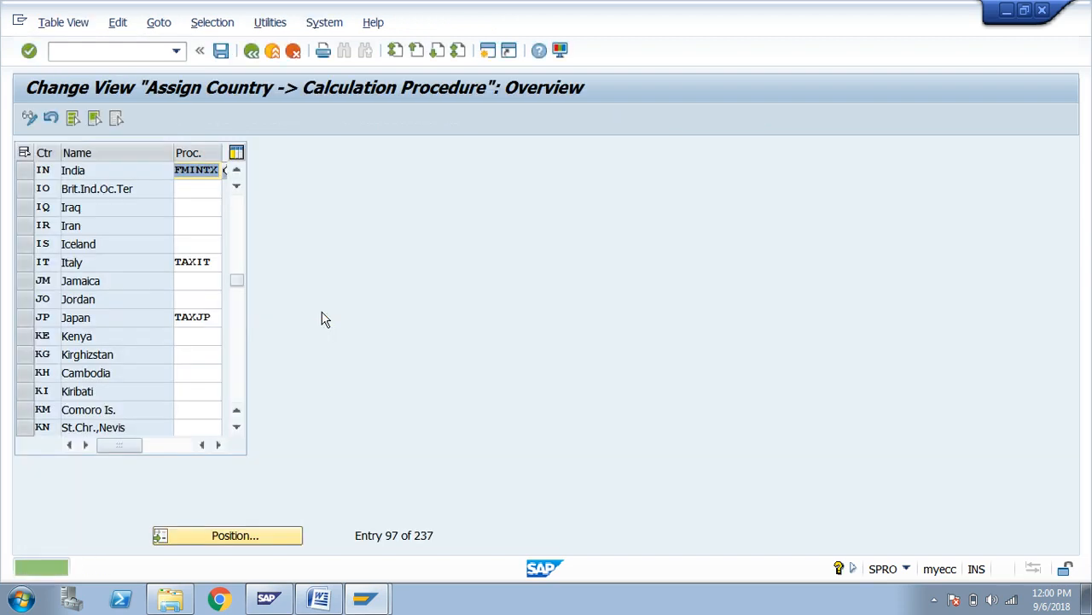
pyautogui.click(221, 51)
pyautogui.click(251, 52)
# Switch to the SAP GST Word document and color the "Assign Country to calculation Procedure ( OBBG )" line red.
pyautogui.hotkey('alt', 'Tab')
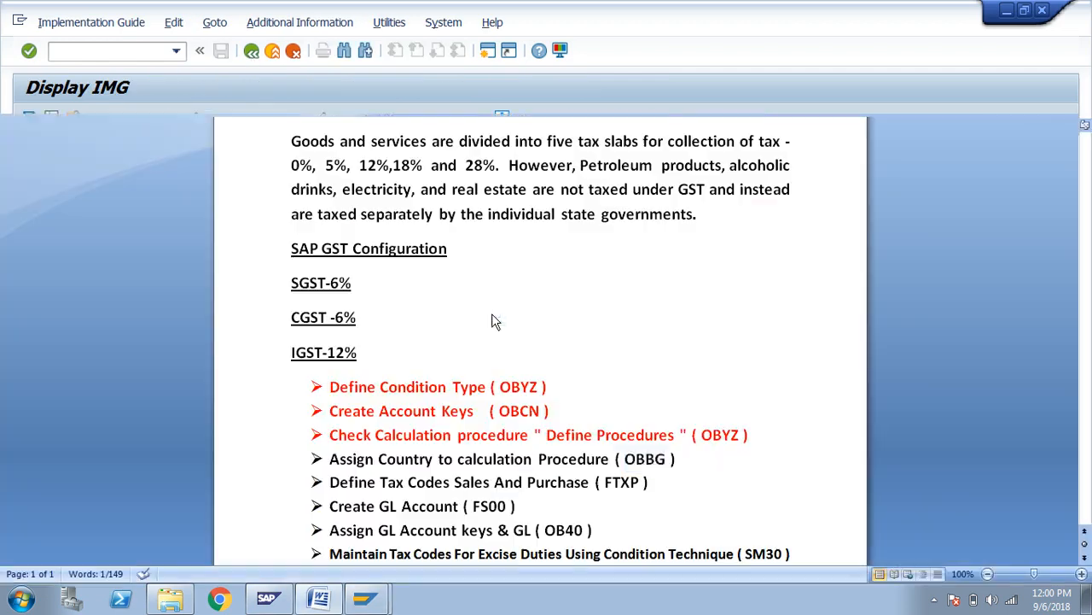
pyautogui.moveTo(694, 462); pyautogui.dragTo(348, 465)
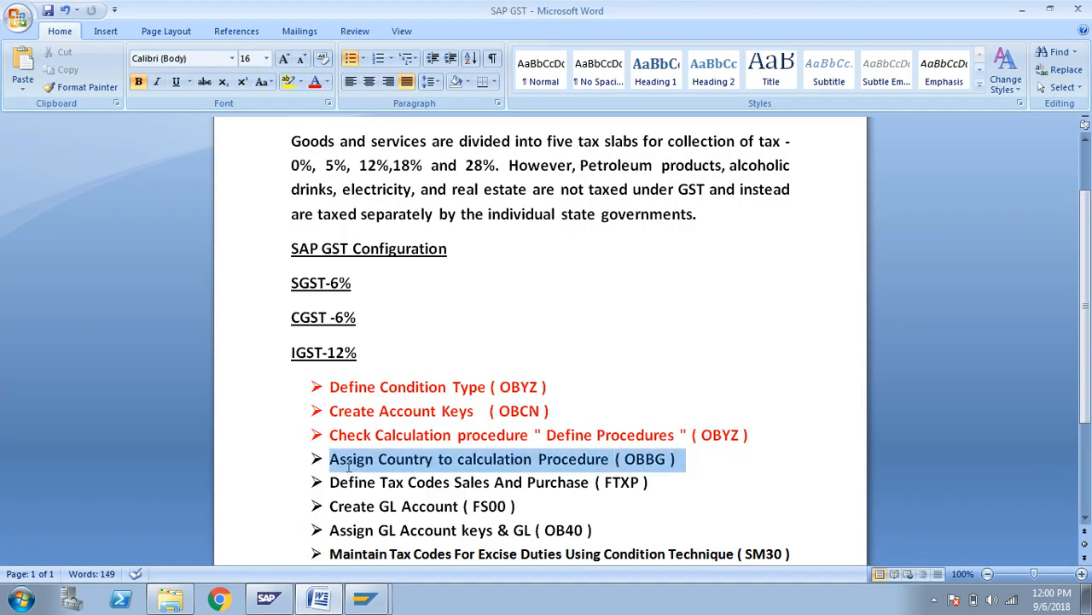
pyautogui.click(315, 81)
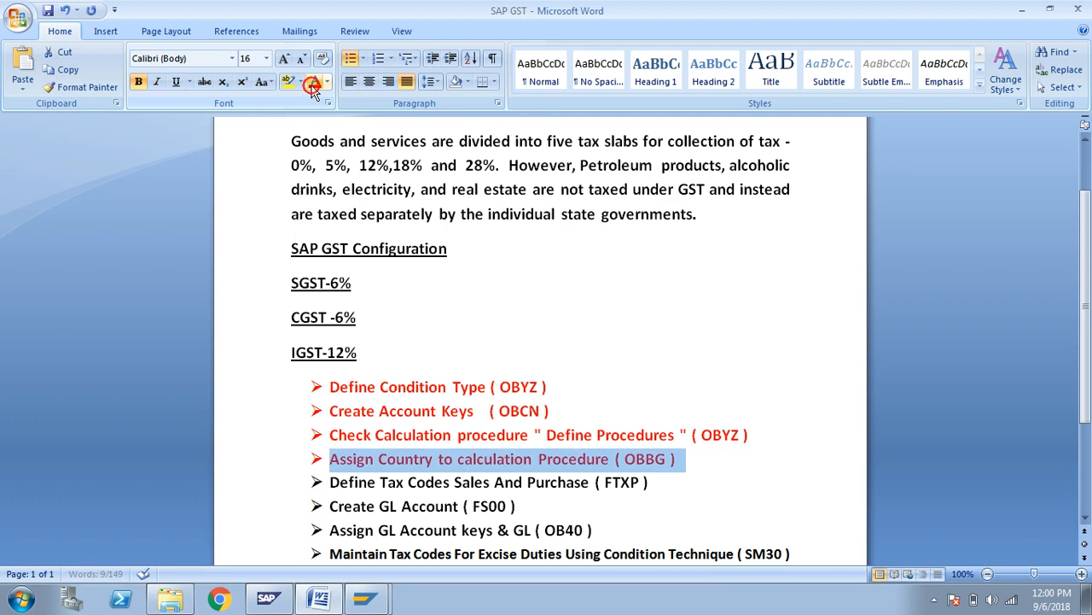
pyautogui.click(660, 487)
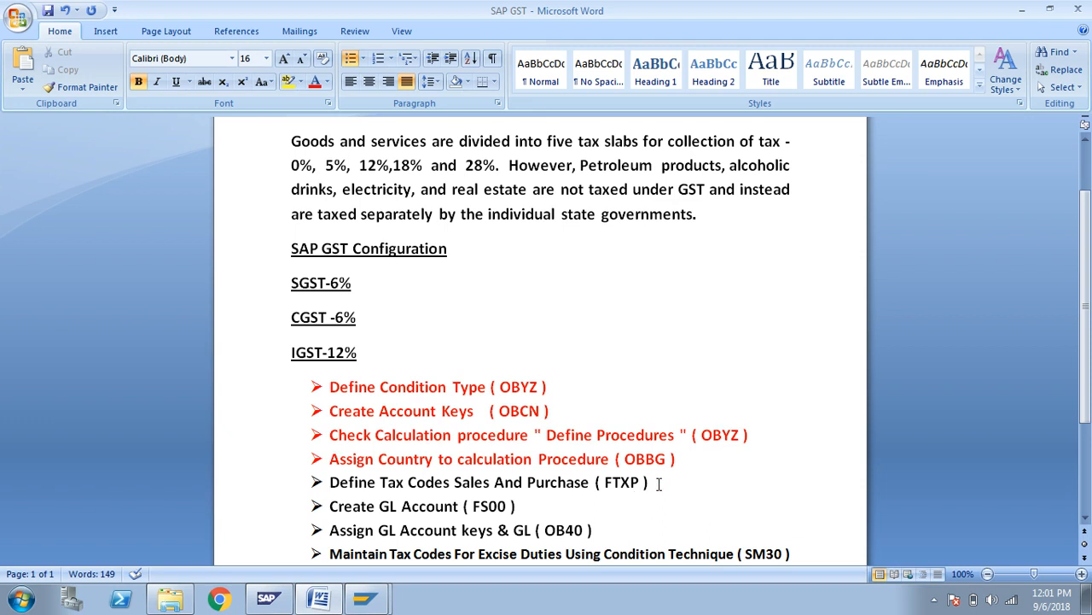
# Check the FTXP code in the Word document, return to SAP, and locate Define Tax Codes for Sales and Purchases under Calculation in the IMG.
pyautogui.moveTo(604, 482); pyautogui.dragTo(640, 482)
pyautogui.hotkey('alt', 'Tab')
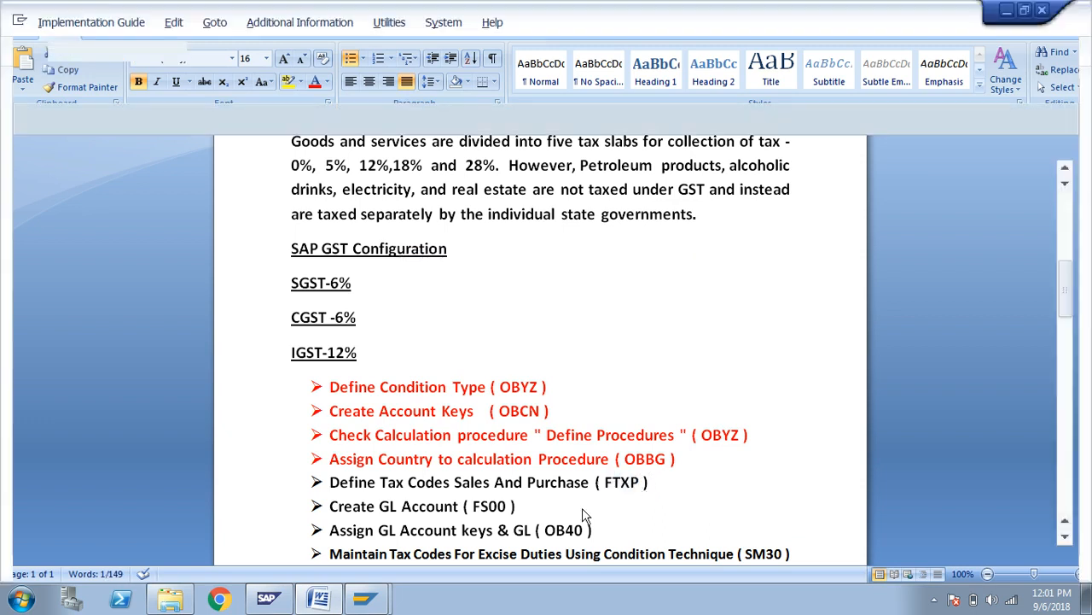
pyautogui.click(138, 49)
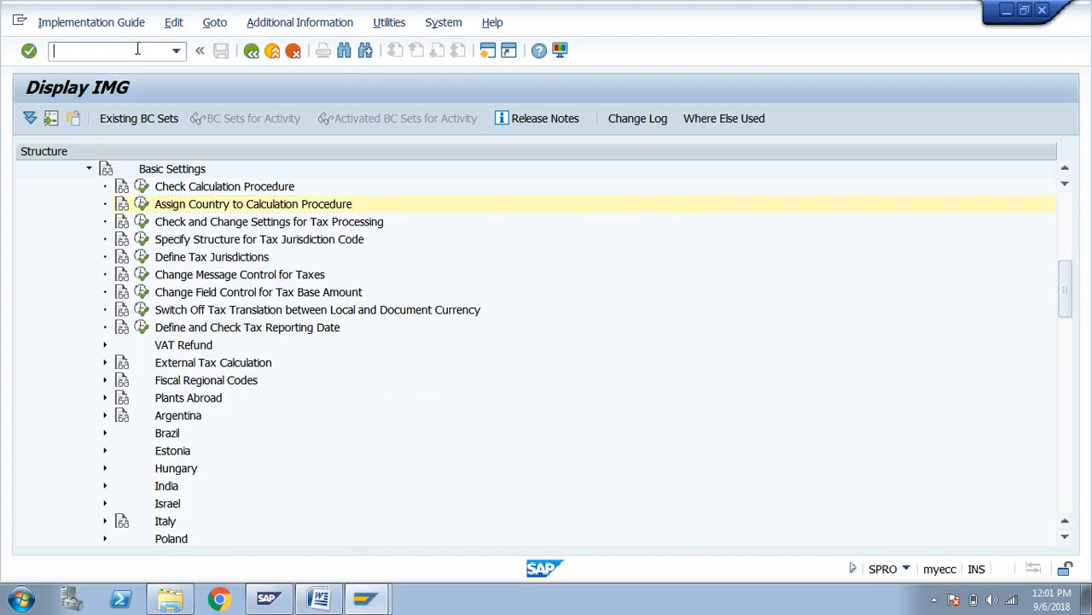
pyautogui.doubleClick(176, 169)
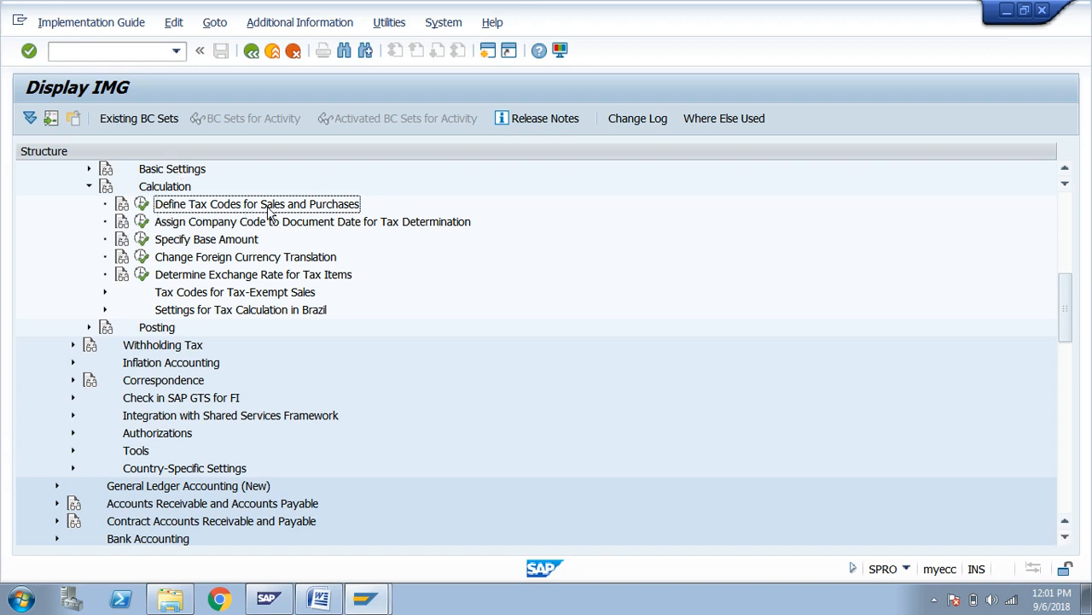
# Open Define Tax Codes for Sales and Purchases for country IN and start tax code F1.
pyautogui.click(142, 206)
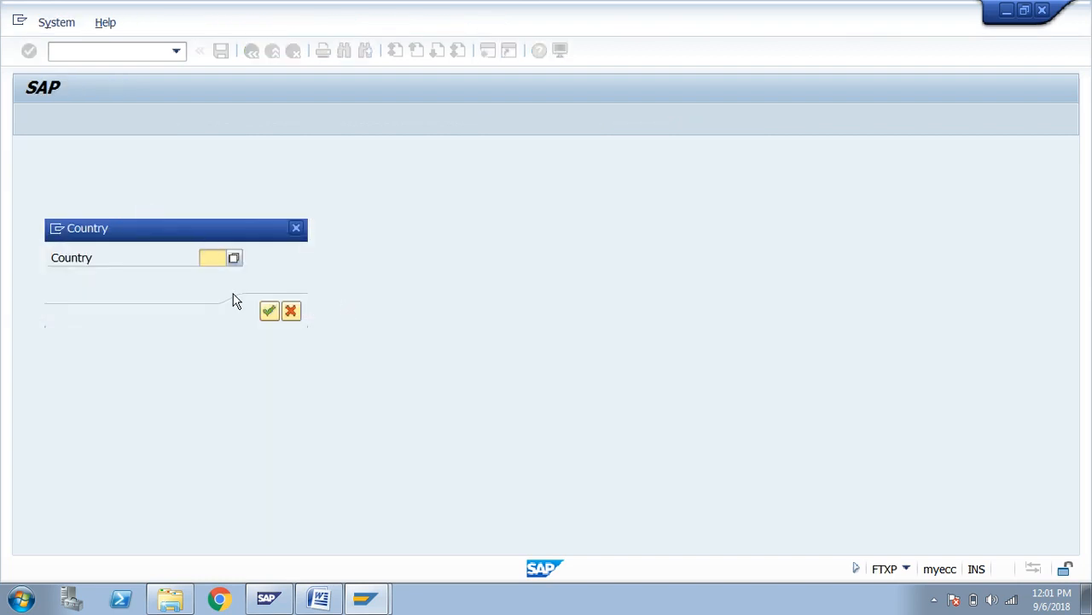
pyautogui.write('IN')
pyautogui.press('Return')
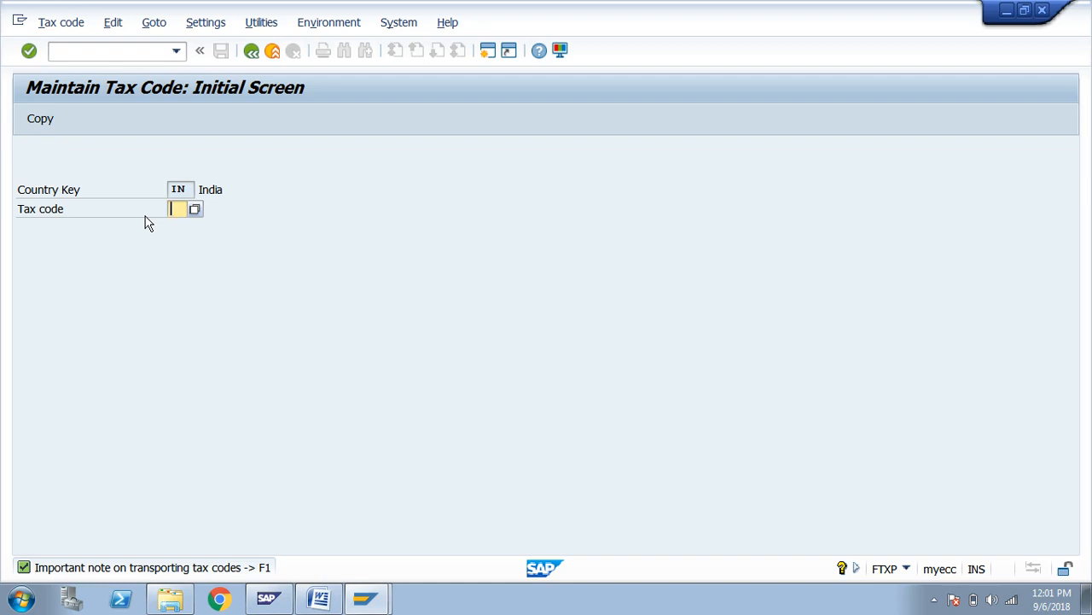
pyautogui.write('1')
pyautogui.press('Return')
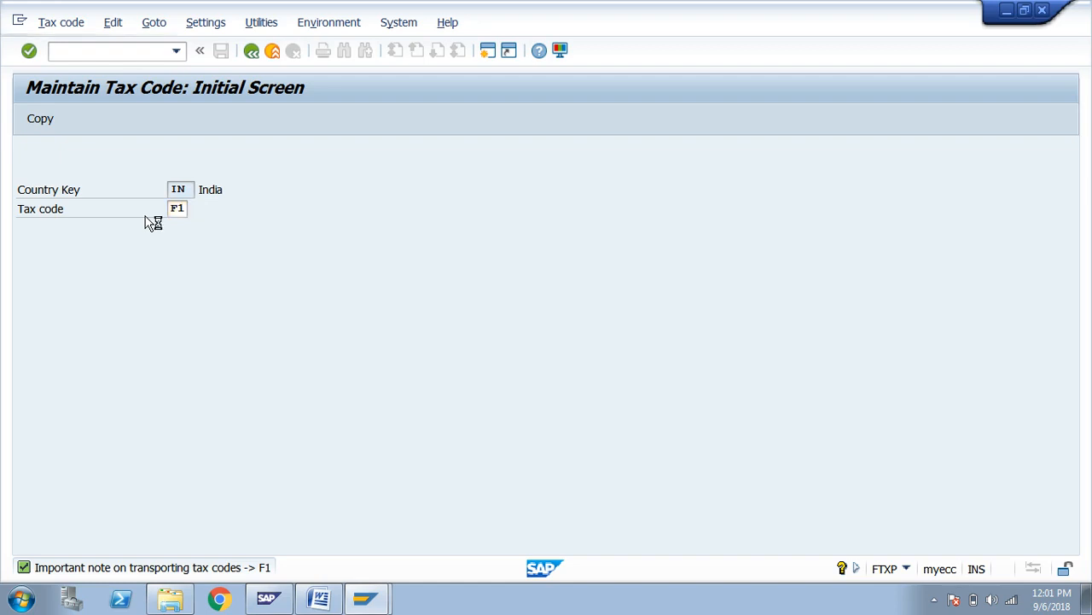
# Enter "FM Indian Tax SGST + CGST" as the description of tax code F1.
pyautogui.write('FM')
pyautogui.write(' IA')
pyautogui.press('BackSpace')
pyautogui.press('BackSpace')
pyautogui.write('TAX')
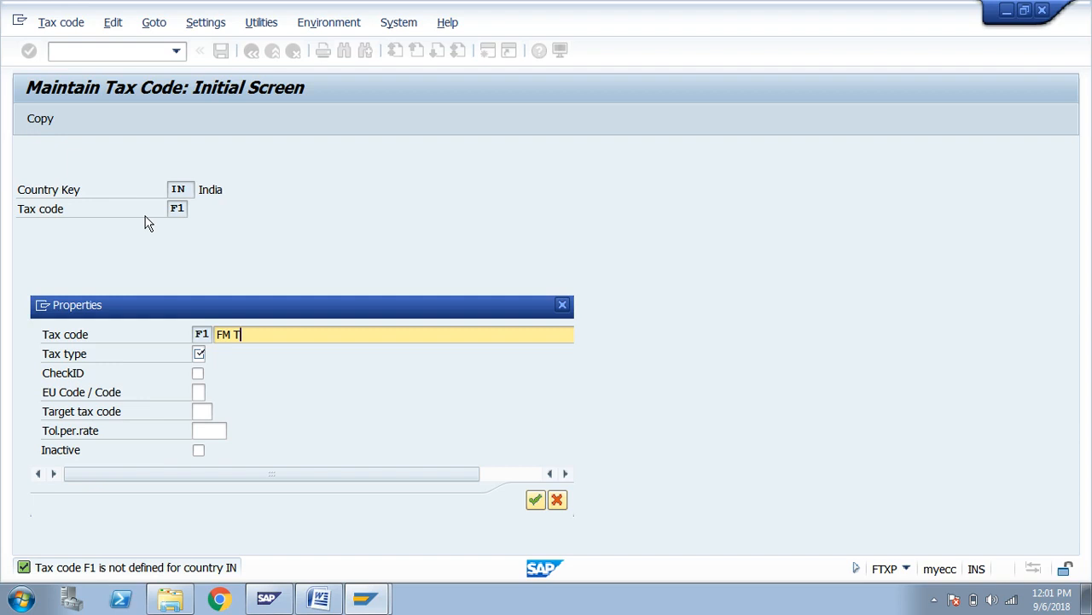
pyautogui.press('BackSpace')
pyautogui.press('BackSpace')
pyautogui.press('BackSpace')
pyautogui.write('TA')
pyautogui.press('BackSpace')
pyautogui.press('BackSpace')
pyautogui.write('IN')
pyautogui.press('BackSpace')
pyautogui.press('BackSpace')
pyautogui.write('INDI')
pyautogui.press('BackSpace')
pyautogui.press('BackSpace')
pyautogui.press('BackSpace')
pyautogui.write('ndian ')
pyautogui.write('Tax ')
pyautogui.write('SG')
pyautogui.write('ST ')
pyautogui.write('+ ')
pyautogui.write('C')
pyautogui.write('GST')
# Set the tax type of tax code F1 to V (Input tax) and confirm its properties.
pyautogui.click(200, 354)
pyautogui.click(212, 355)
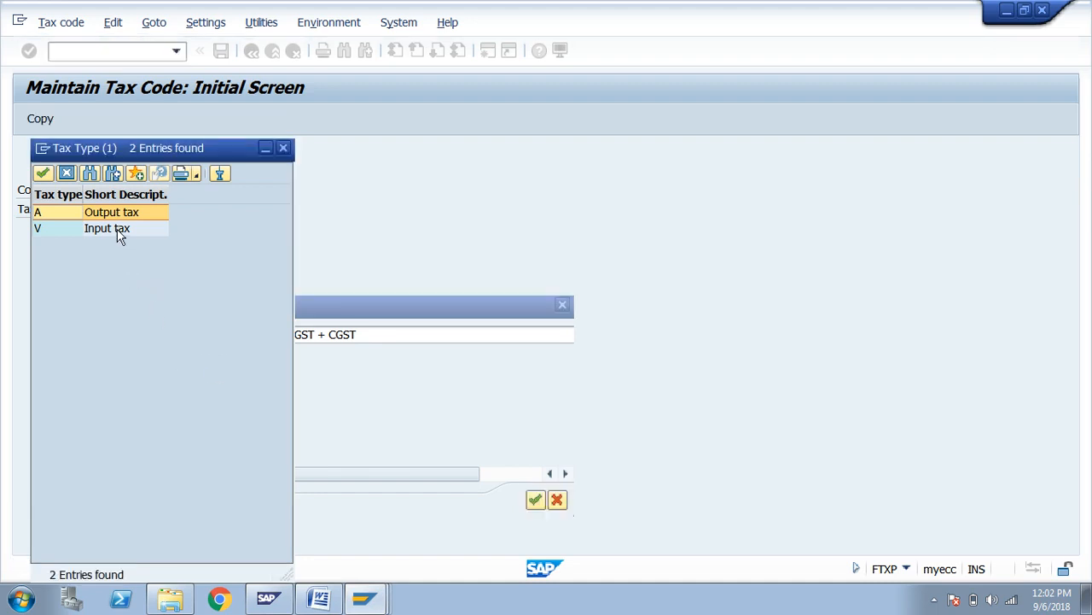
pyautogui.click(68, 232)
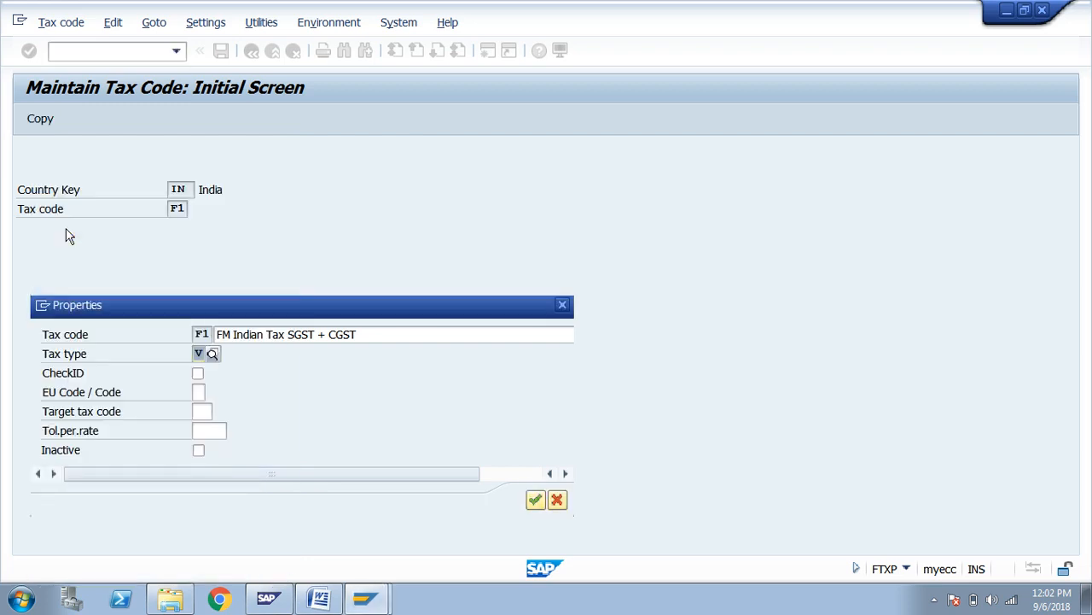
pyautogui.click(538, 504)
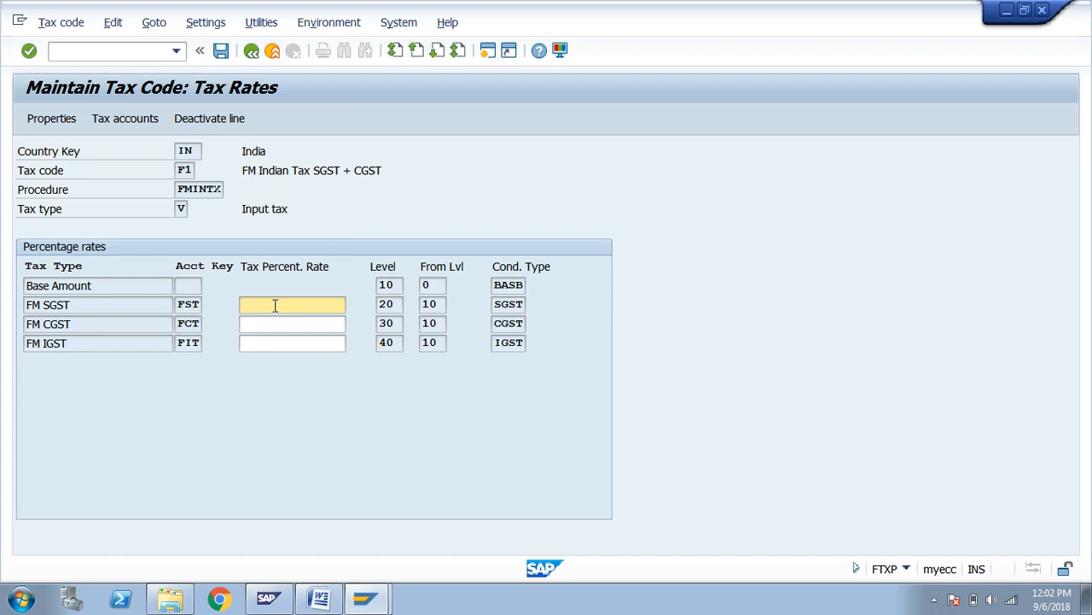
# Check the SGST and CGST rates in the Word notes and set both rates of tax code F1 to 6 percent.
pyautogui.hotkey('alt', 'Tab')
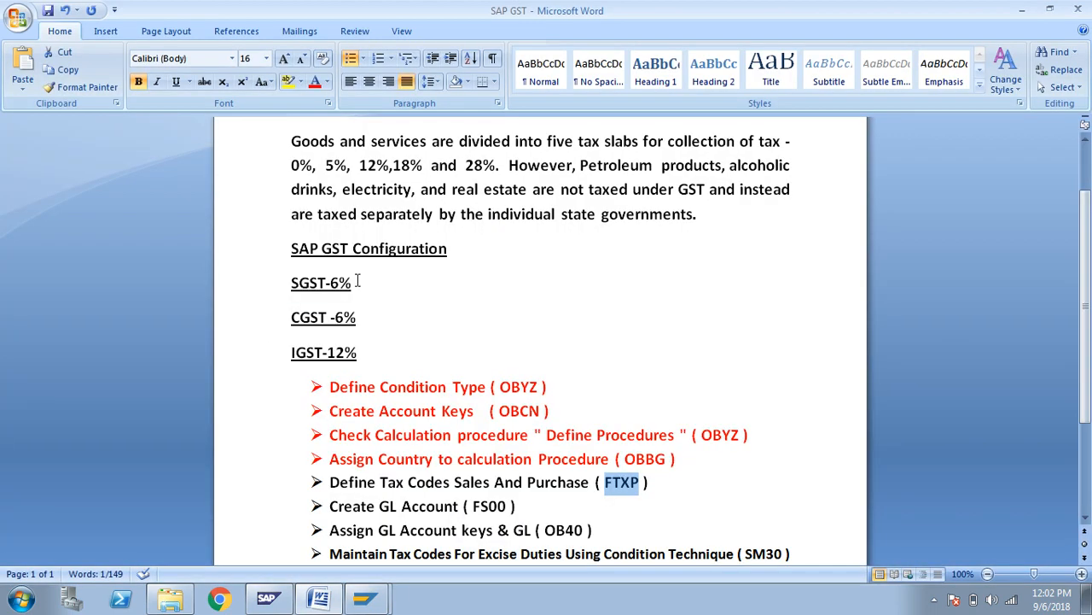
pyautogui.moveTo(354, 283); pyautogui.dragTo(330, 283)
pyautogui.moveTo(373, 316); pyautogui.dragTo(338, 317)
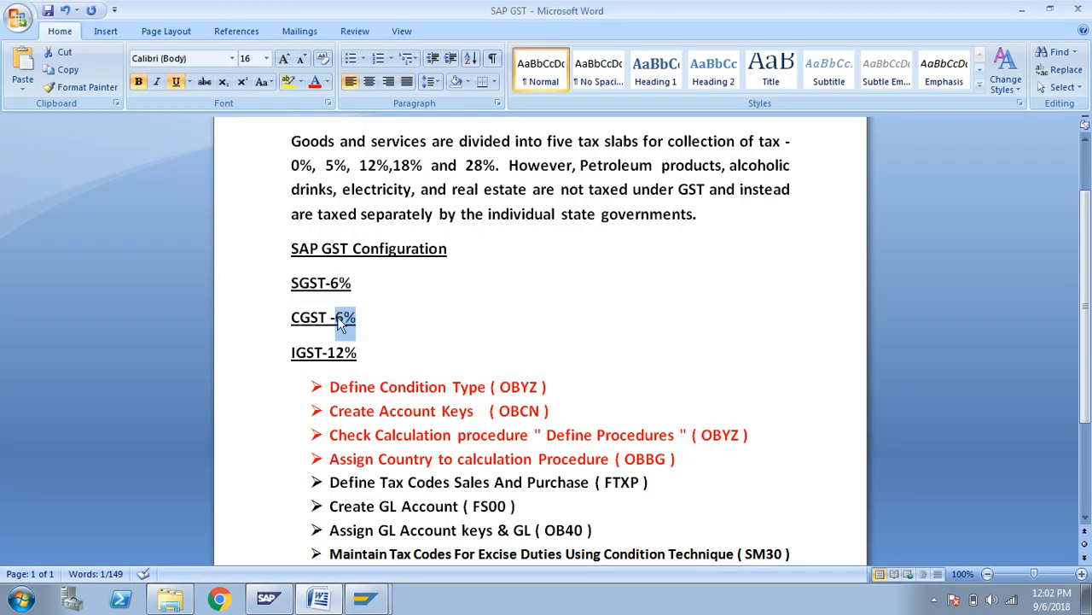
pyautogui.hotkey('alt', 'Tab')
pyautogui.write('6')
pyautogui.press('Tab')
pyautogui.write('6')
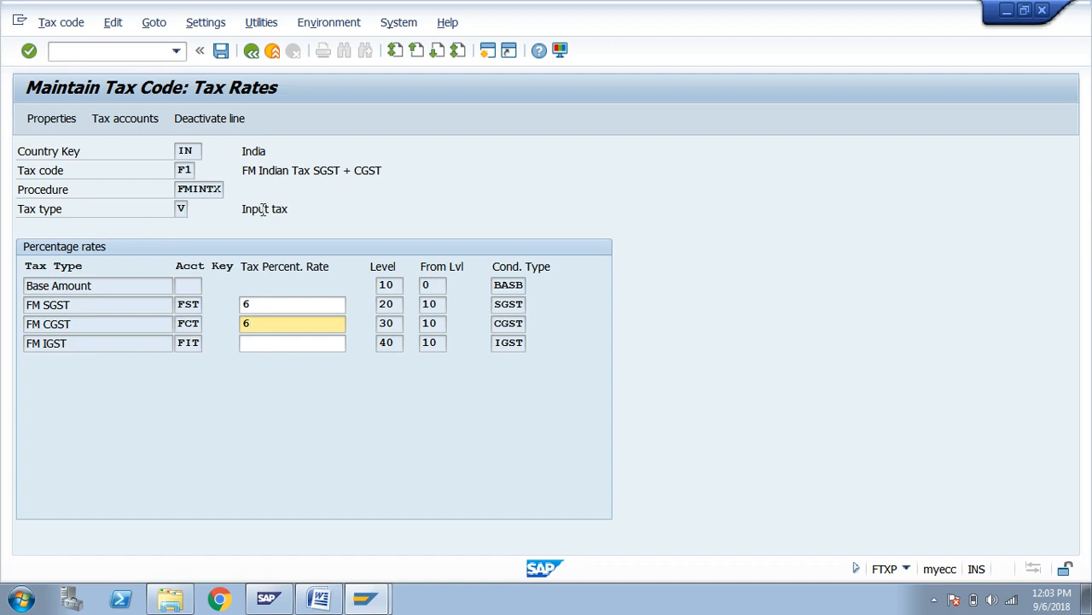
# Review the tax type, condition types and percentage rates of tax code F1.
pyautogui.moveTo(289, 210); pyautogui.dragTo(251, 210)
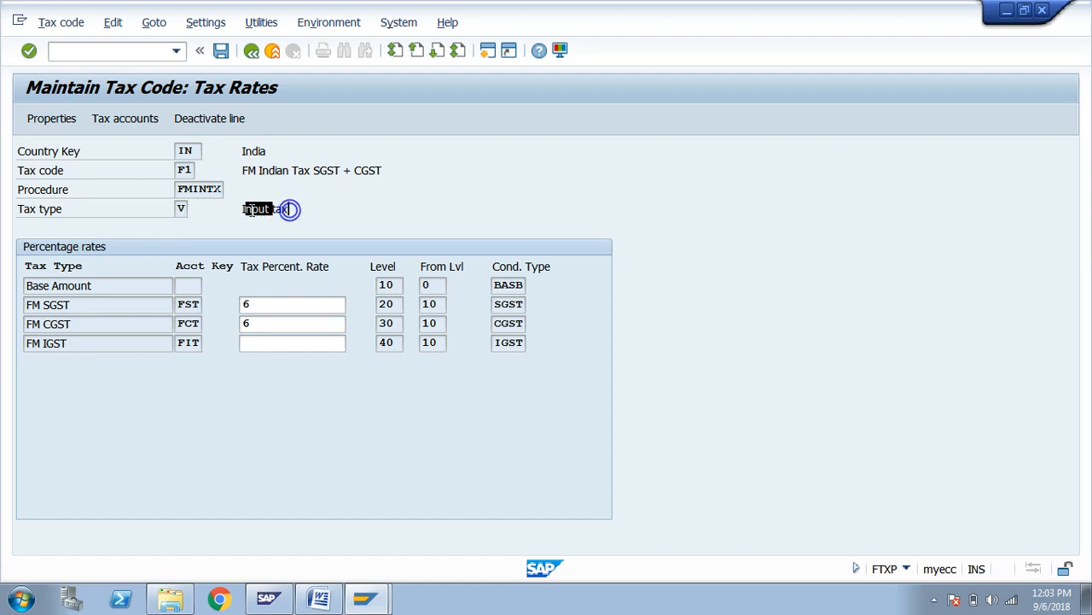
pyautogui.click(251, 210)
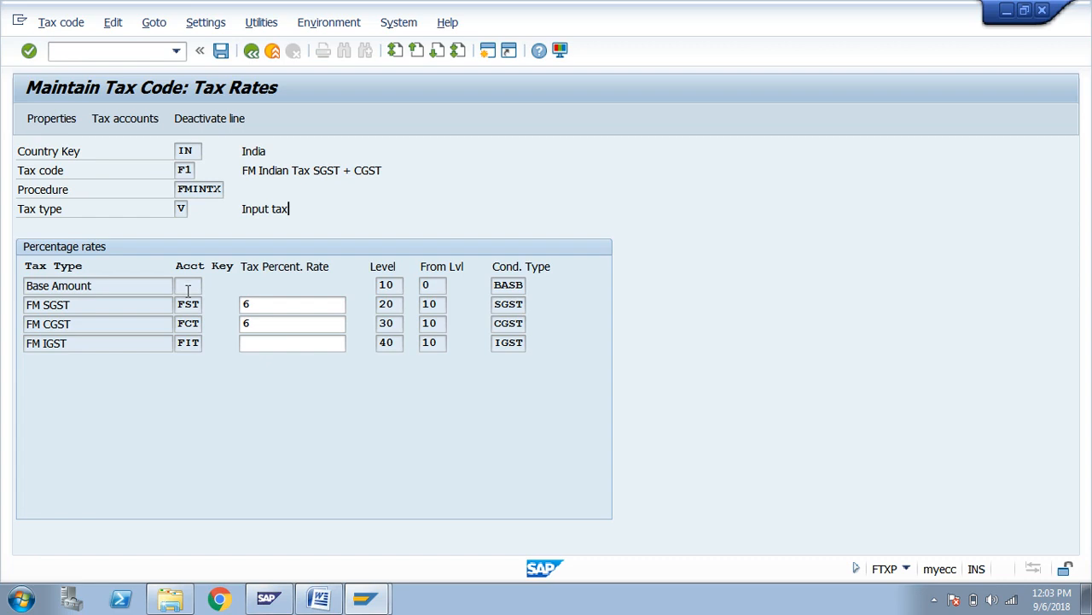
pyautogui.hotkey('alt', 'Tab')
pyautogui.hotkey('alt', 'Tab')
pyautogui.click(183, 286)
pyautogui.moveTo(501, 283); pyautogui.dragTo(509, 325)
pyautogui.click(305, 307)
pyautogui.click(310, 303)
pyautogui.click(308, 323)
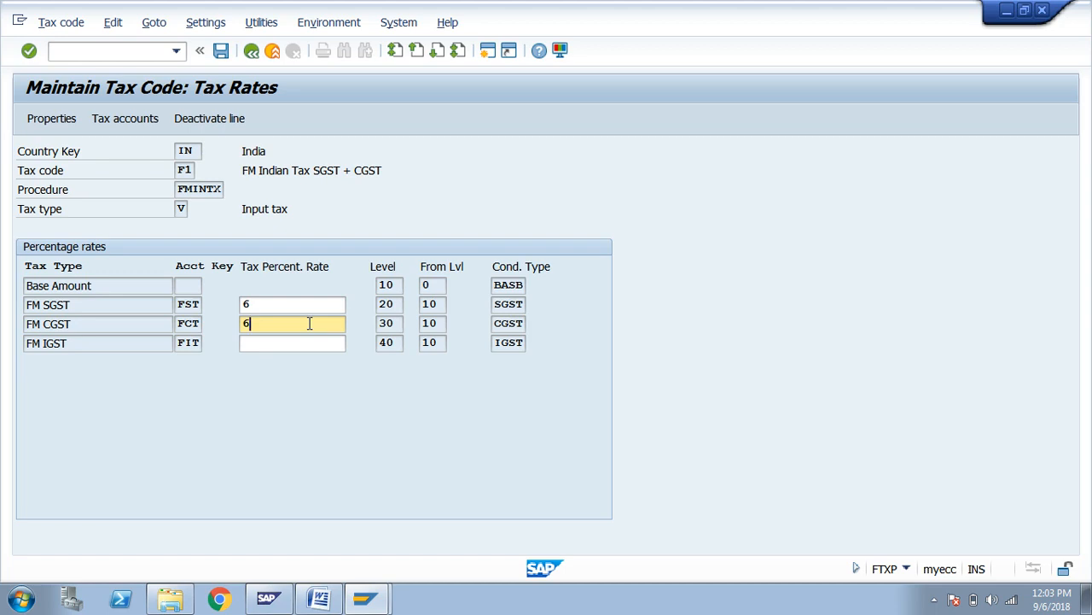
# Compare the rates with the GST notes in Word once more and save tax code F1 in SAP.
pyautogui.hotkey('alt', 'Tab')
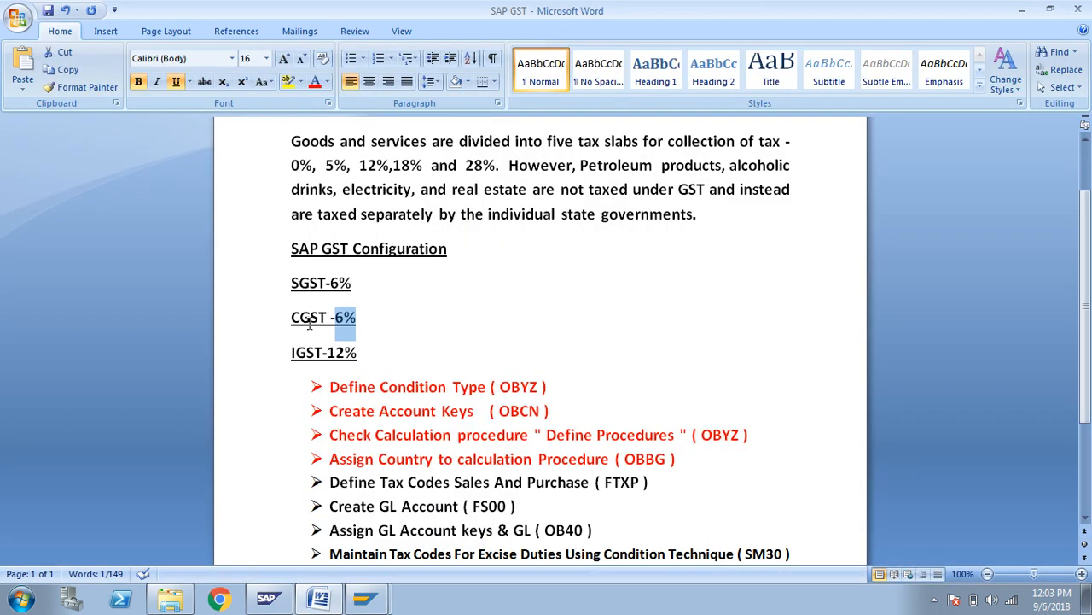
pyautogui.hotkey('alt', 'Tab')
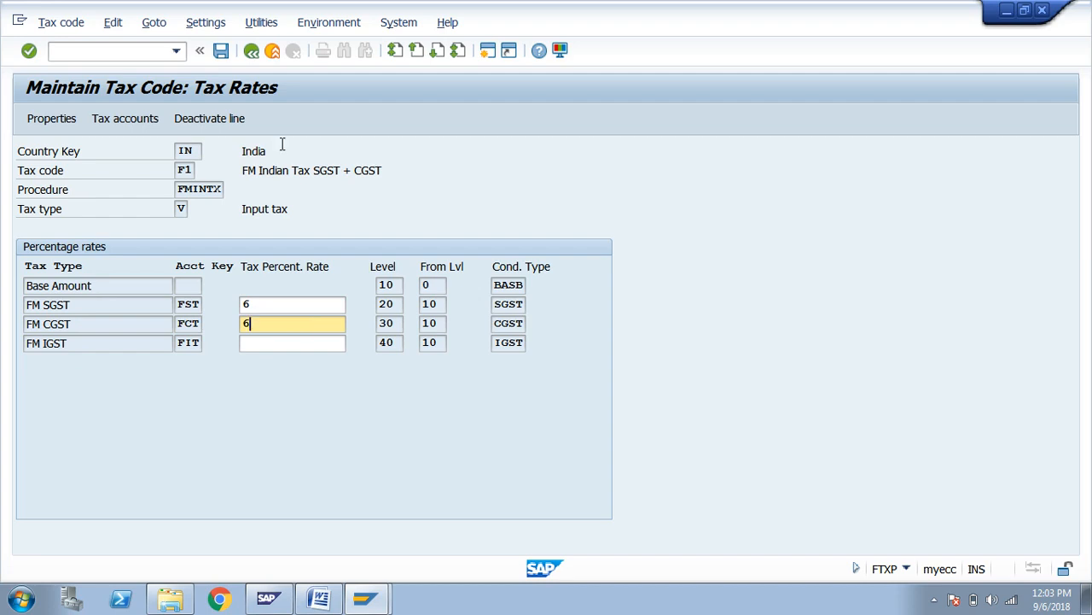
pyautogui.click(219, 53)
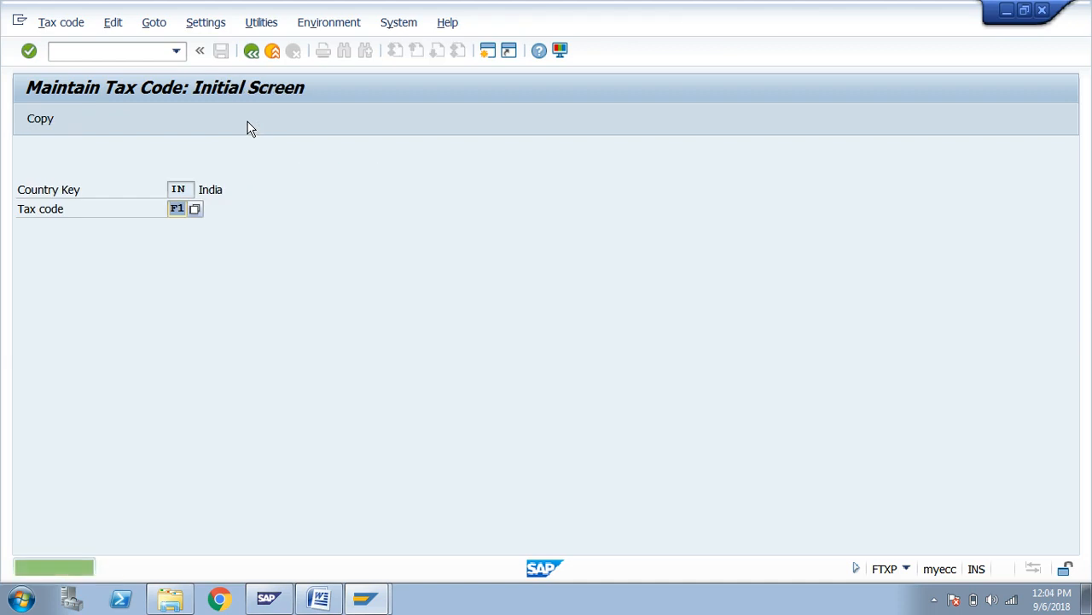
pyautogui.write('F2')
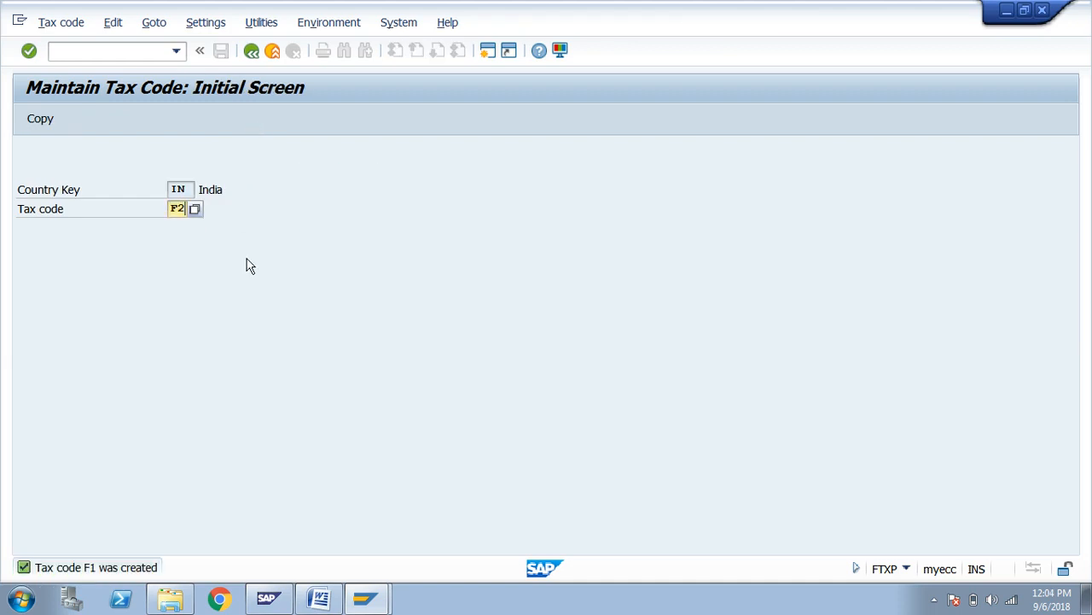
pyautogui.press('Return')
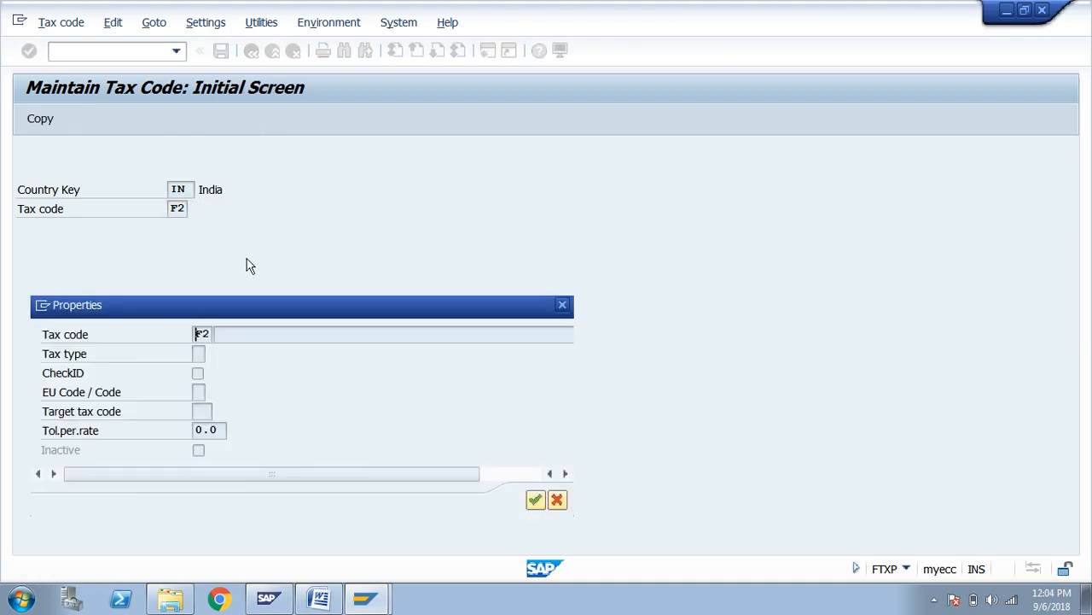
pyautogui.click(562, 305)
pyautogui.write('F2')
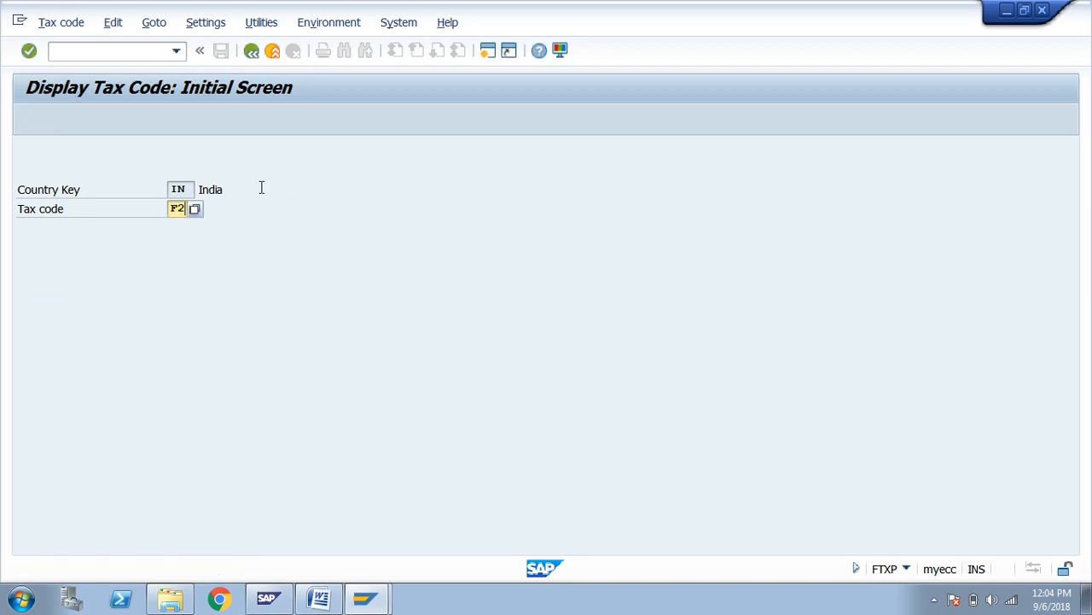
pyautogui.press('Return')
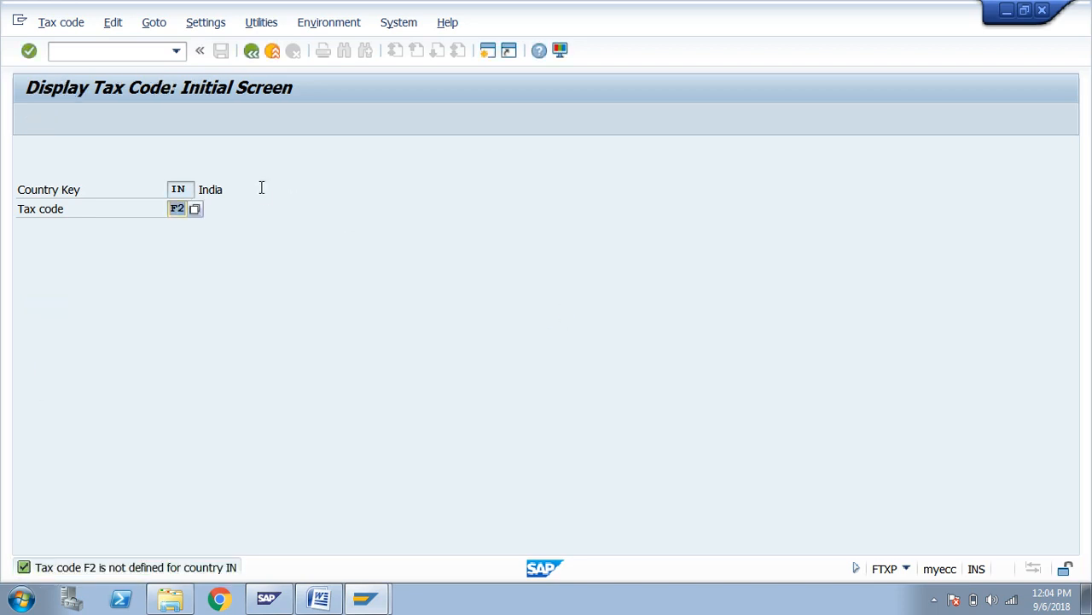
pyautogui.click(251, 51)
# Reopen Define Tax Codes for Sales and Purchases for country IN and start tax code F3.
pyautogui.click(142, 207)
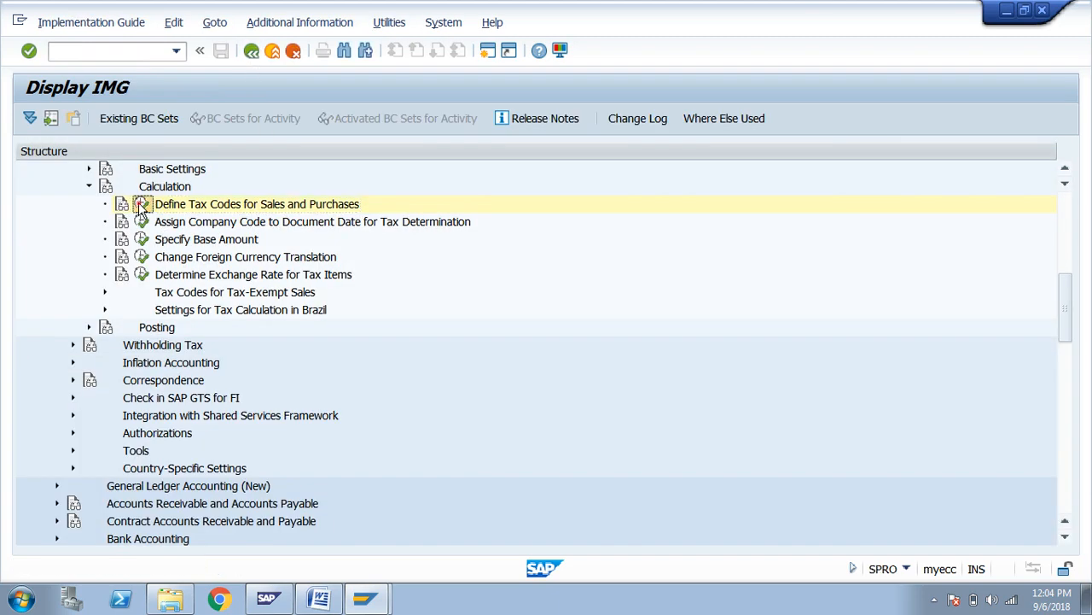
pyautogui.write('IN')
pyautogui.press('Return')
pyautogui.write('F3')
pyautogui.press('Return')
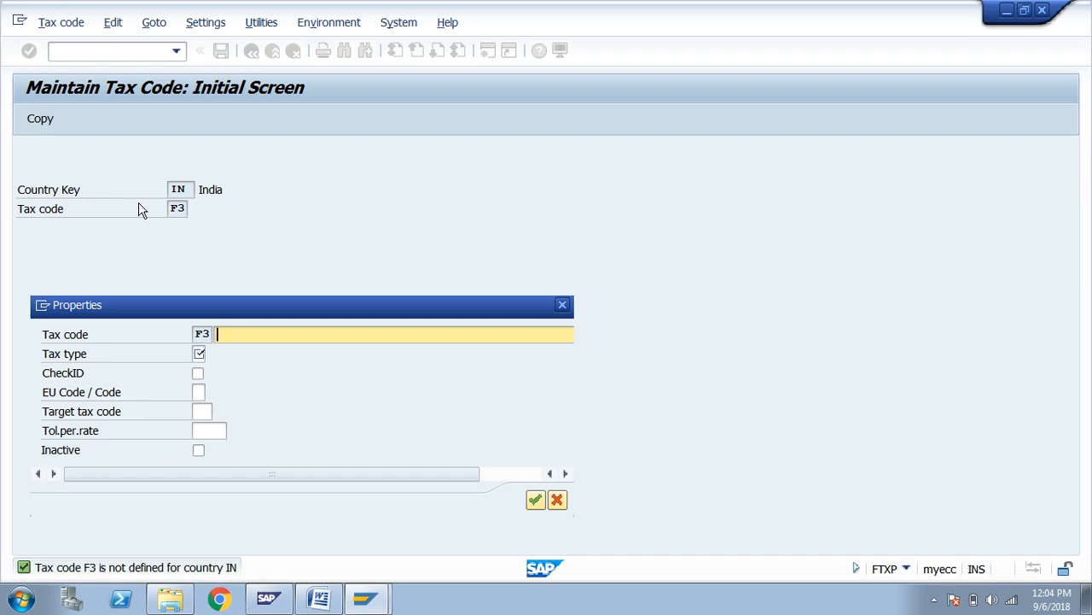
# Describe tax code F3 as "FM Indian TAX FOR IGST" with tax type V (Input tax) and confirm its properties.
pyautogui.write('FM INndian ')
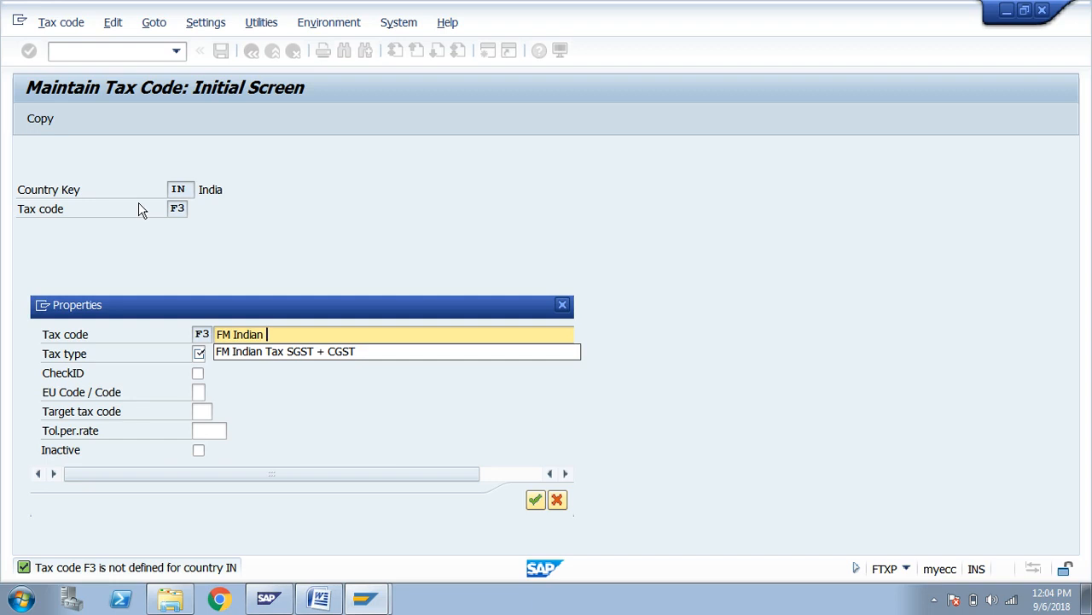
pyautogui.write('TAX FOR')
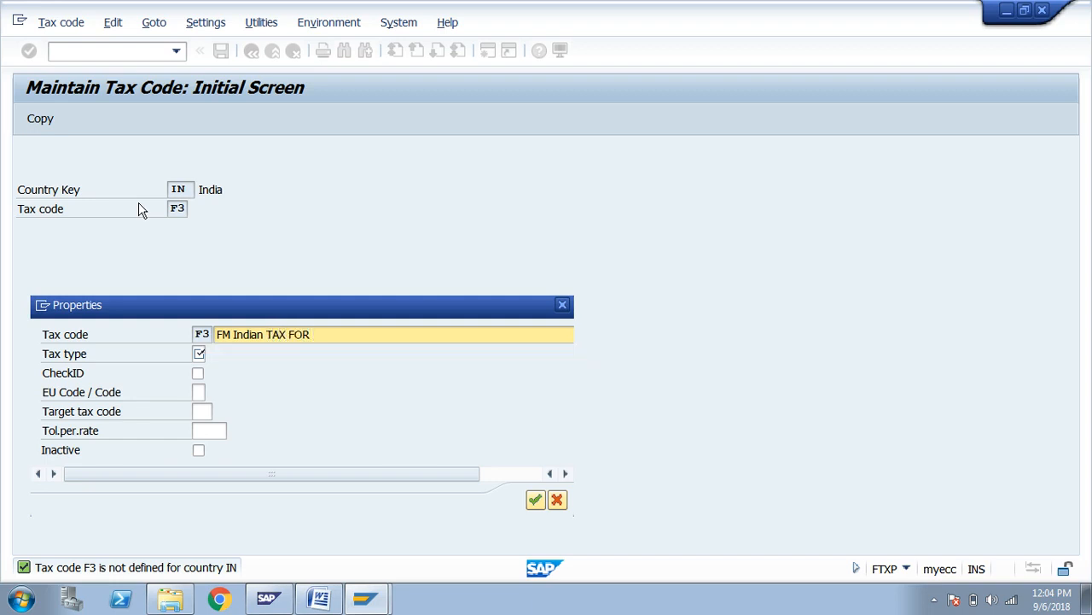
pyautogui.write(' IGST')
pyautogui.press('Tab')
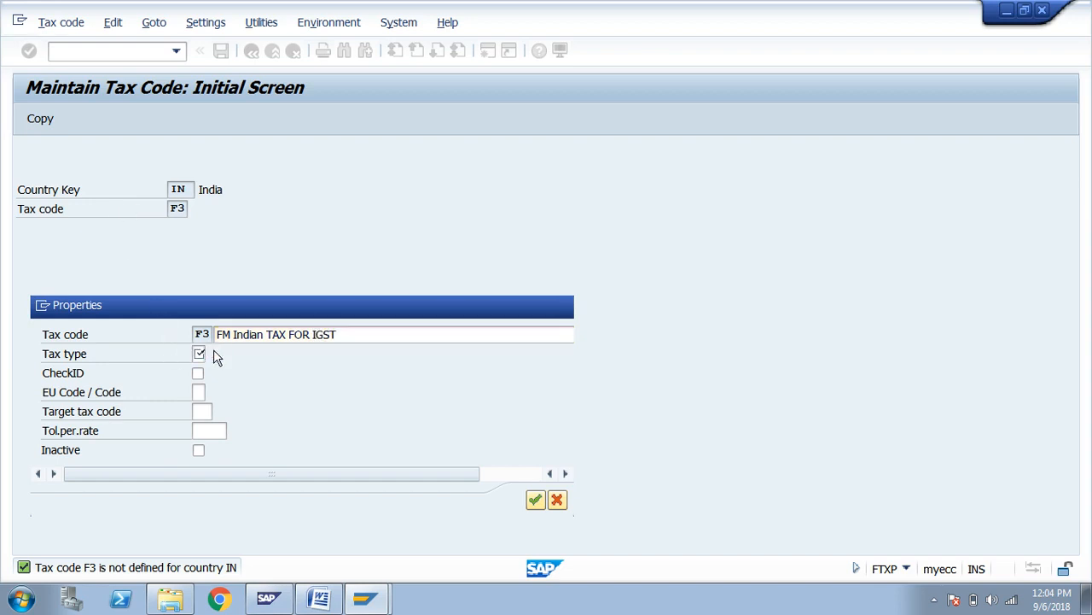
pyautogui.click(214, 353)
pyautogui.doubleClick(47, 229)
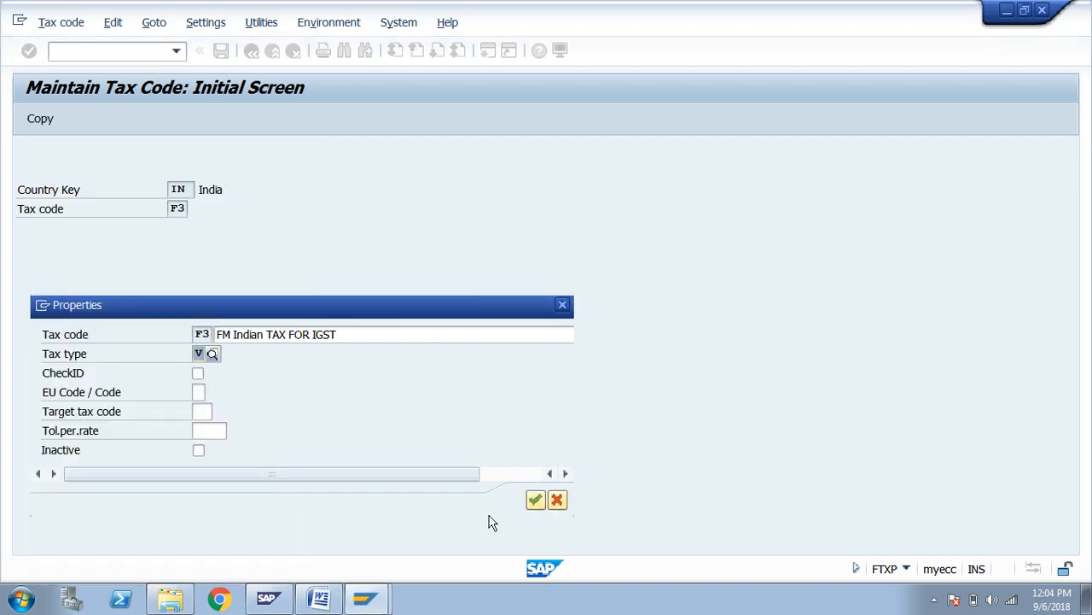
pyautogui.click(517, 510)
pyautogui.click(535, 501)
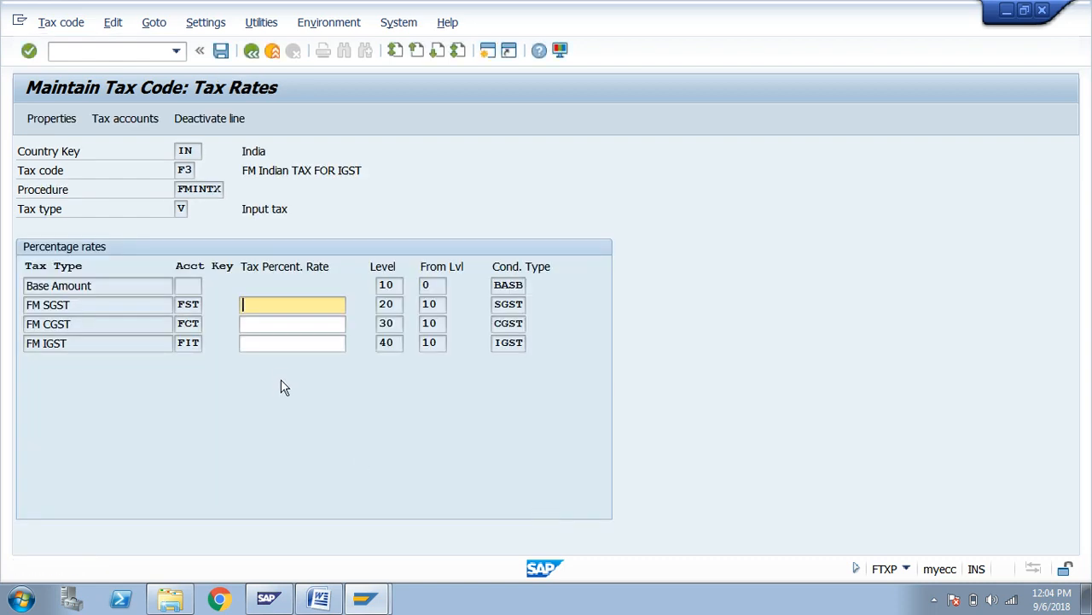
# Set the FM IGST rate of tax code F3 to 12 percent and save the tax code.
pyautogui.click(281, 345)
pyautogui.write('12')
pyautogui.press('Return')
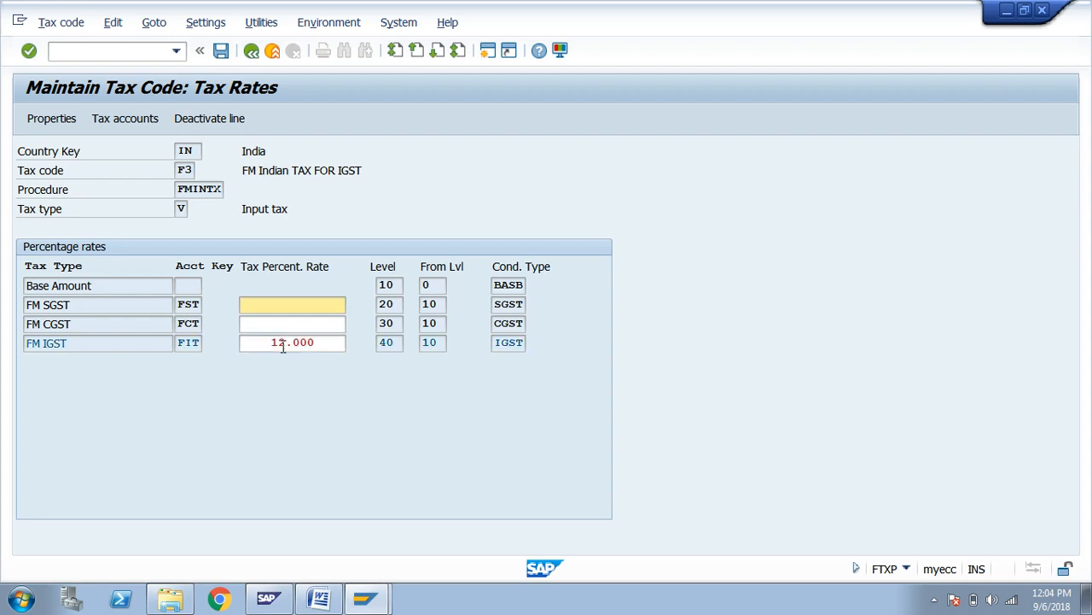
pyautogui.click(221, 51)
# Return to the implementation guide, collapse the Calculation node and leave the guide.
pyautogui.click(258, 55)
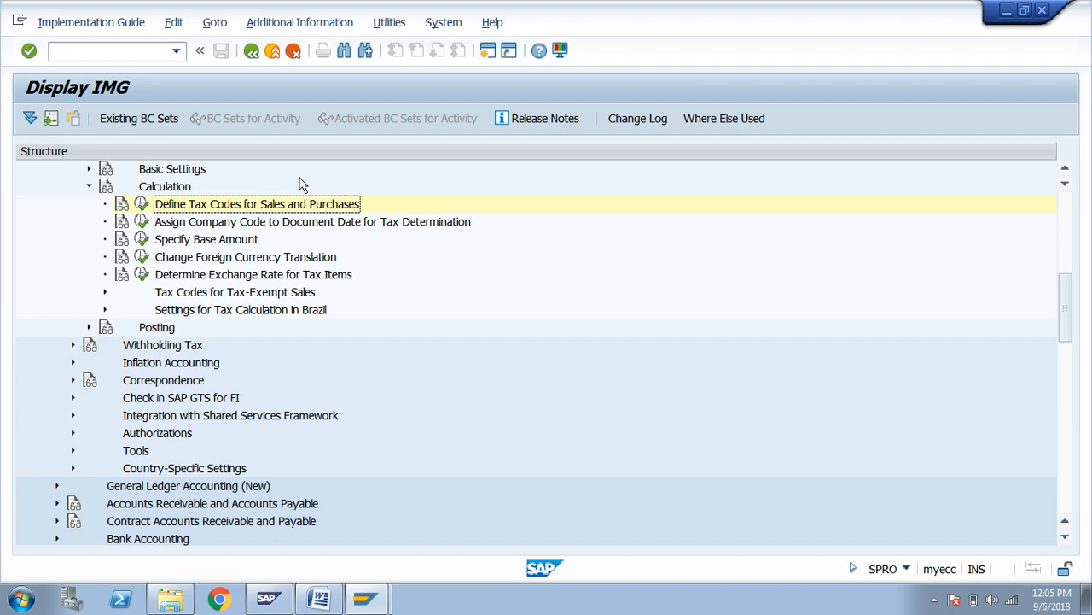
pyautogui.press('Left')
pyautogui.press('Left')
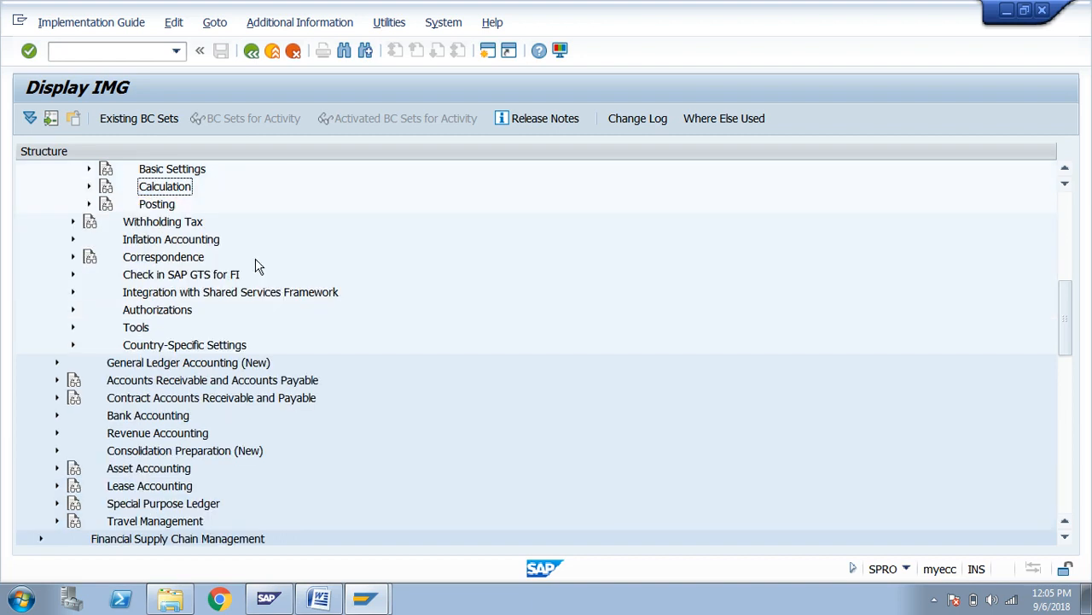
pyautogui.press('Up')
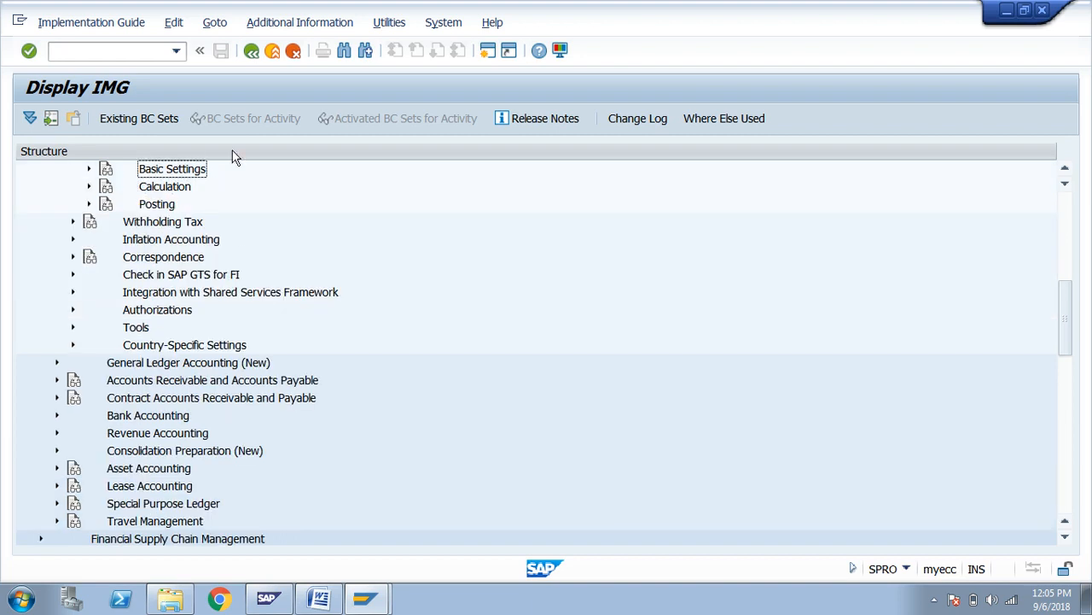
pyautogui.click(252, 52)
# Switch to the Word notes and colour the line "Define Tax Codes Sales And Purchase ( FTXP )" red.
pyautogui.hotkey('alt', 'Tab')
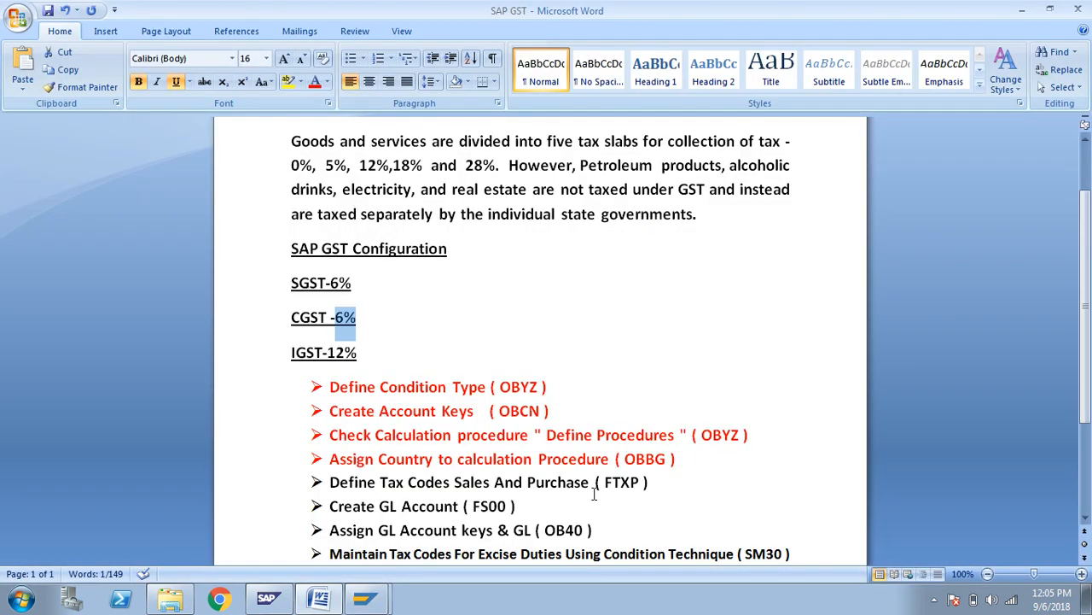
pyautogui.moveTo(651, 483); pyautogui.dragTo(441, 482)
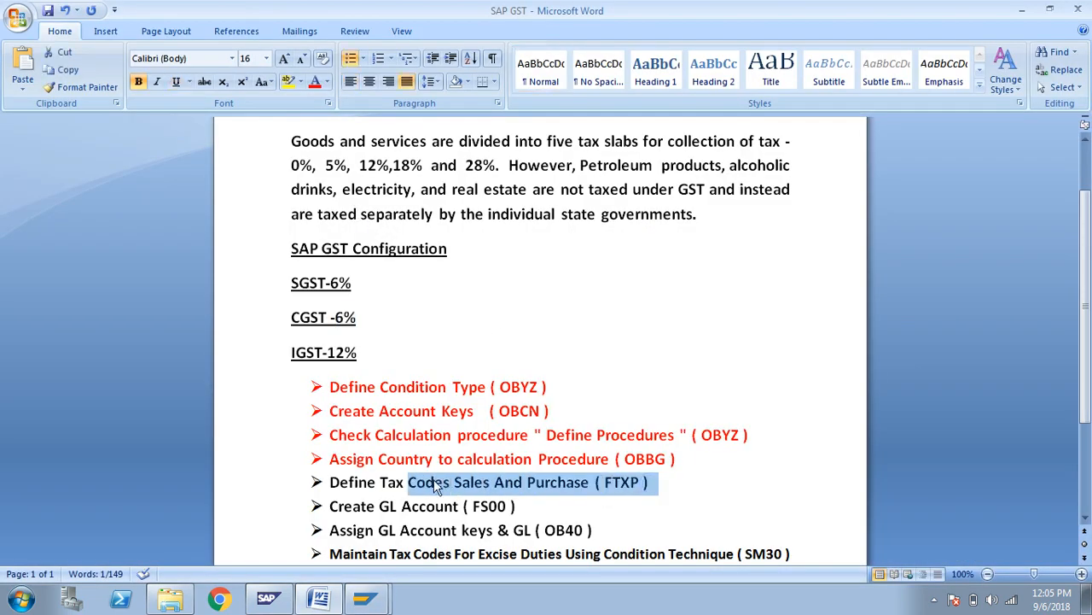
pyautogui.click(650, 482)
pyautogui.moveTo(650, 482); pyautogui.dragTo(346, 487)
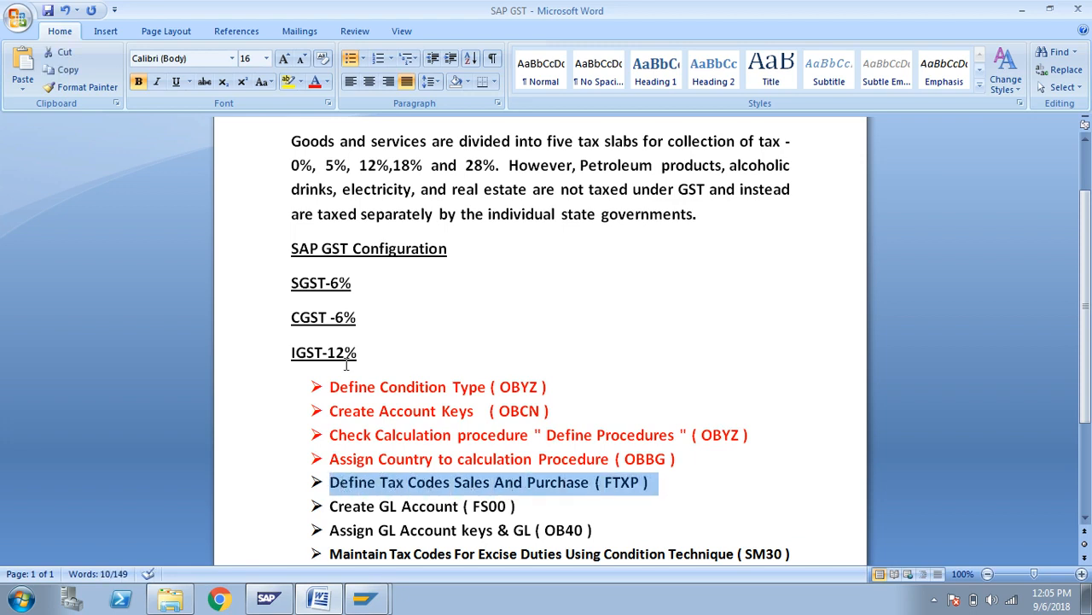
pyautogui.click(315, 80)
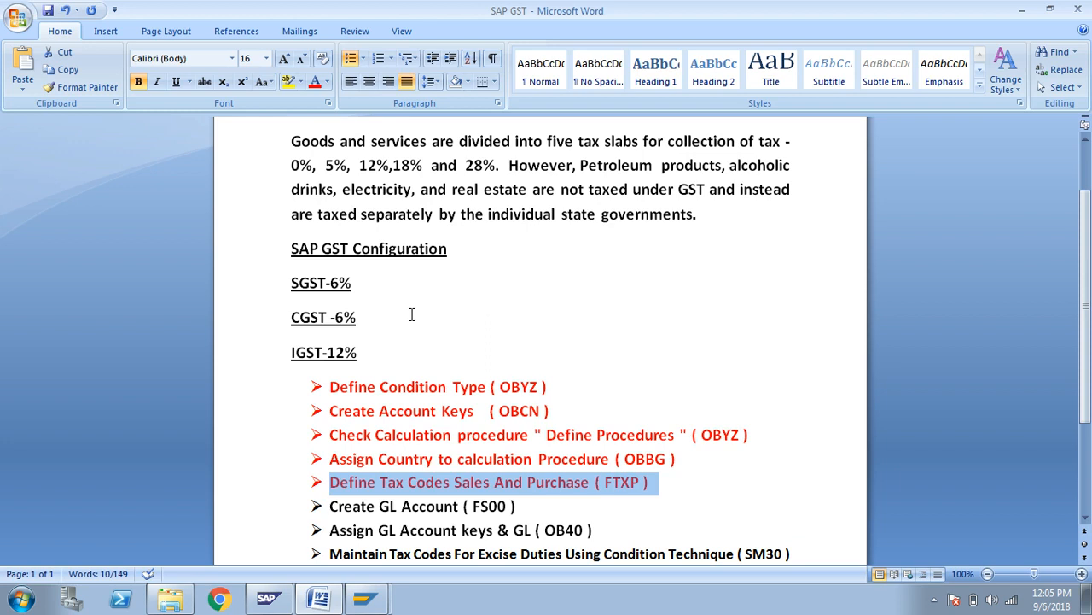
# Select the checklist line "Create GL Account ( FS00 )" in the Word notes.
pyautogui.click(538, 511)
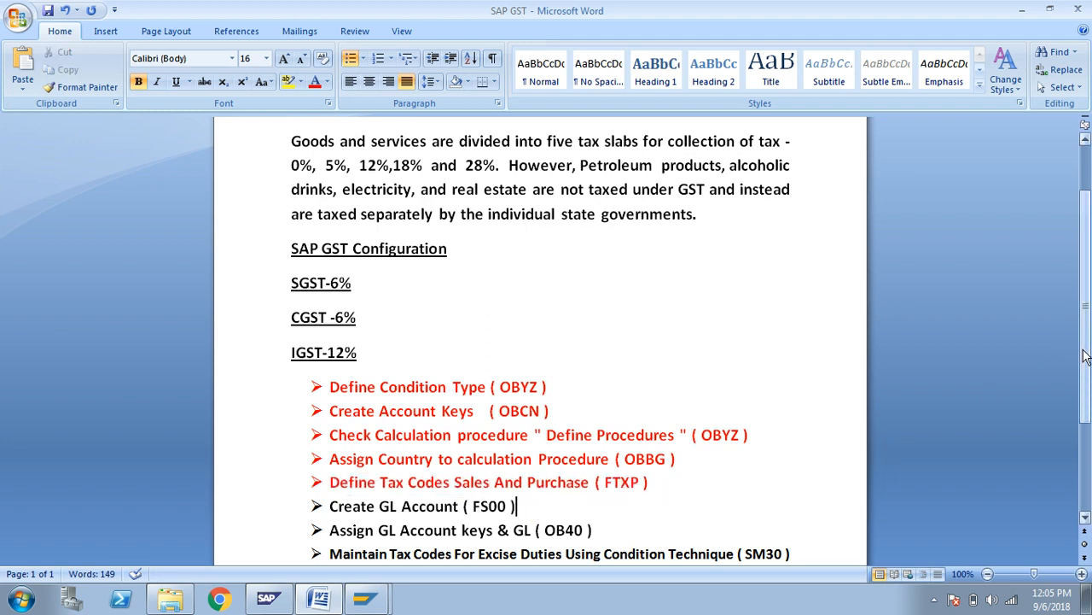
pyautogui.scroll(-2, 1085, 357)
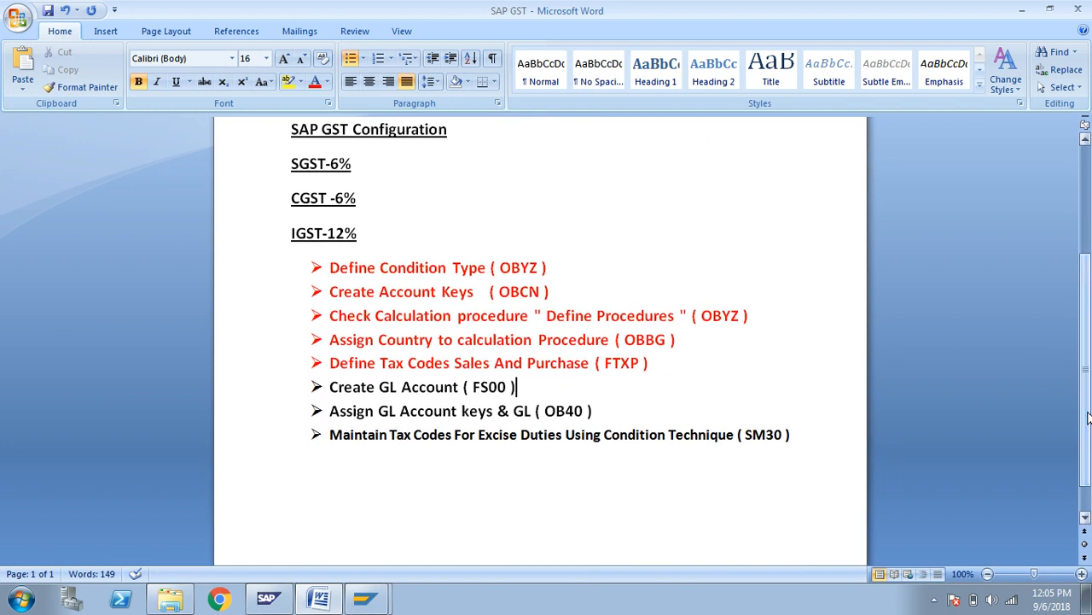
pyautogui.moveTo(527, 384); pyautogui.dragTo(348, 389)
pyautogui.click(351, 388)
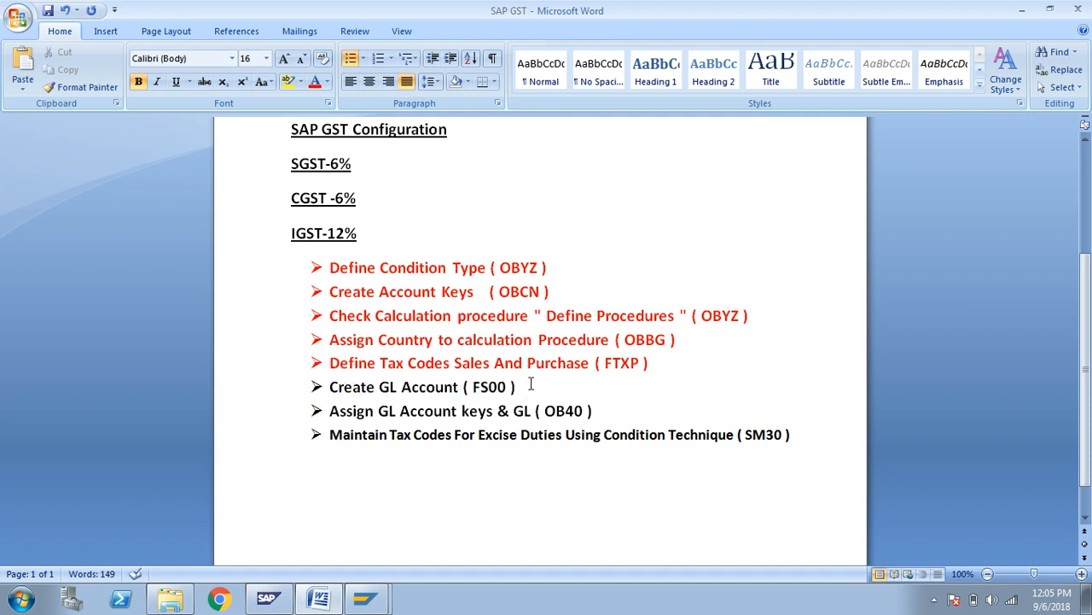
pyautogui.moveTo(528, 386); pyautogui.dragTo(342, 388)
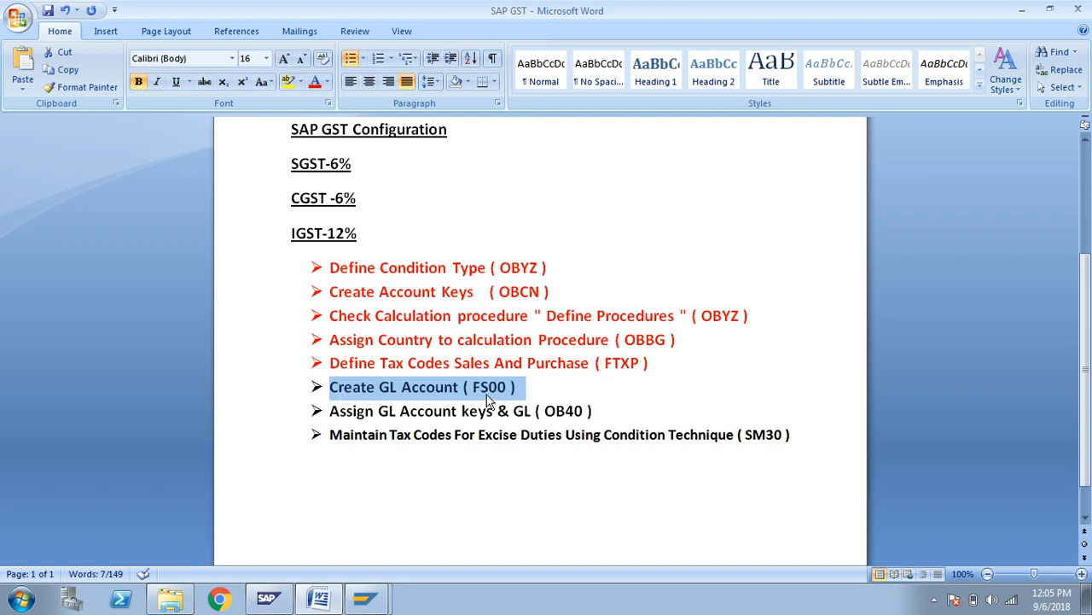
# Switch to SAP, leave the customizing project screen and start transaction FS00 for central G/L account editing.
pyautogui.hotkey('alt', 'Tab')
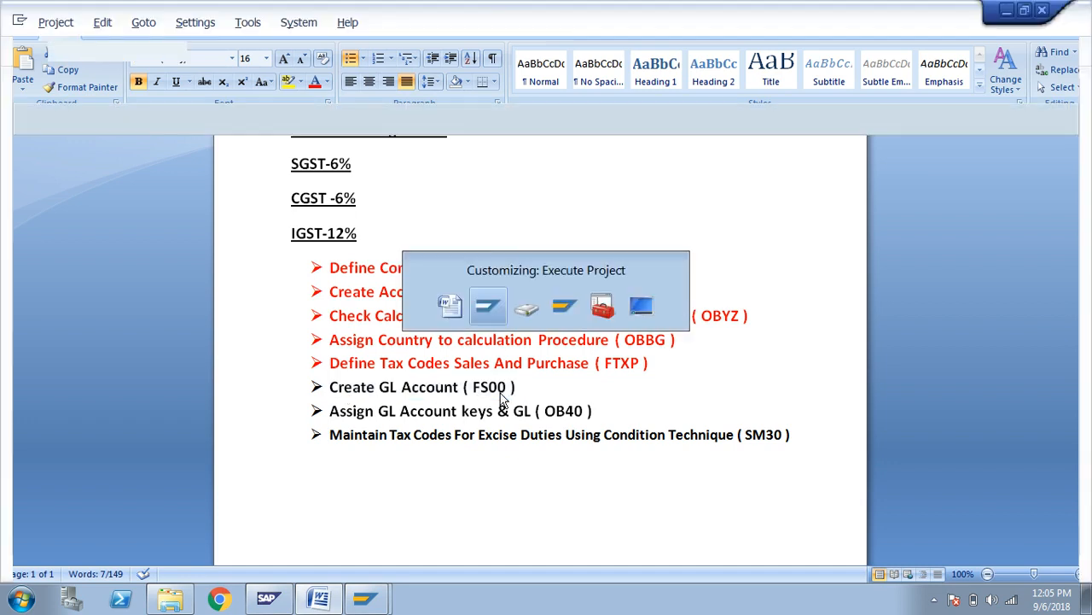
pyautogui.click(251, 55)
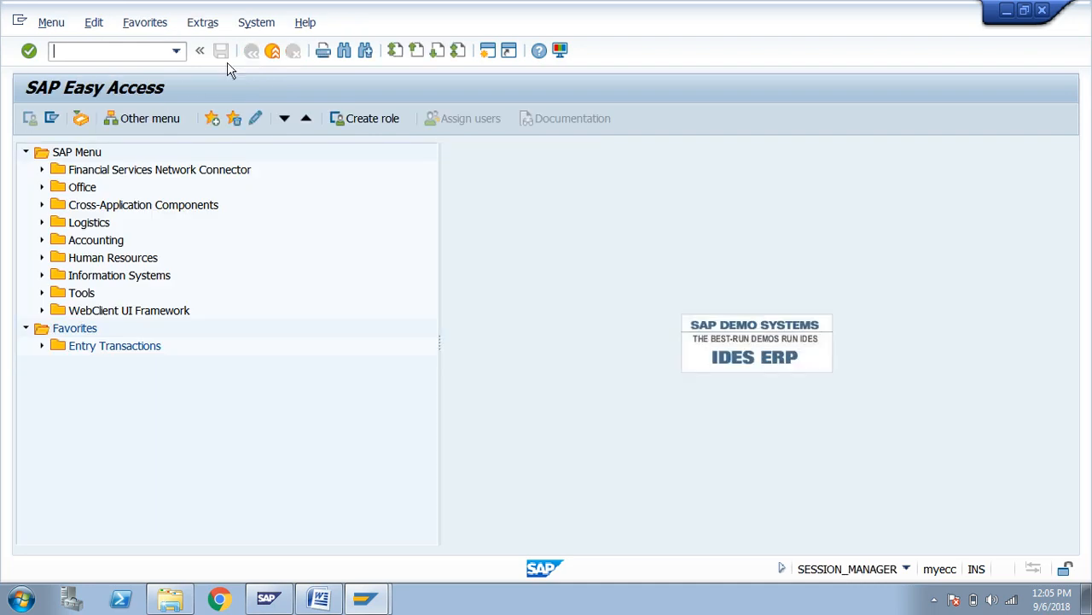
pyautogui.click(135, 48)
pyautogui.write('FS00')
pyautogui.press('Return')
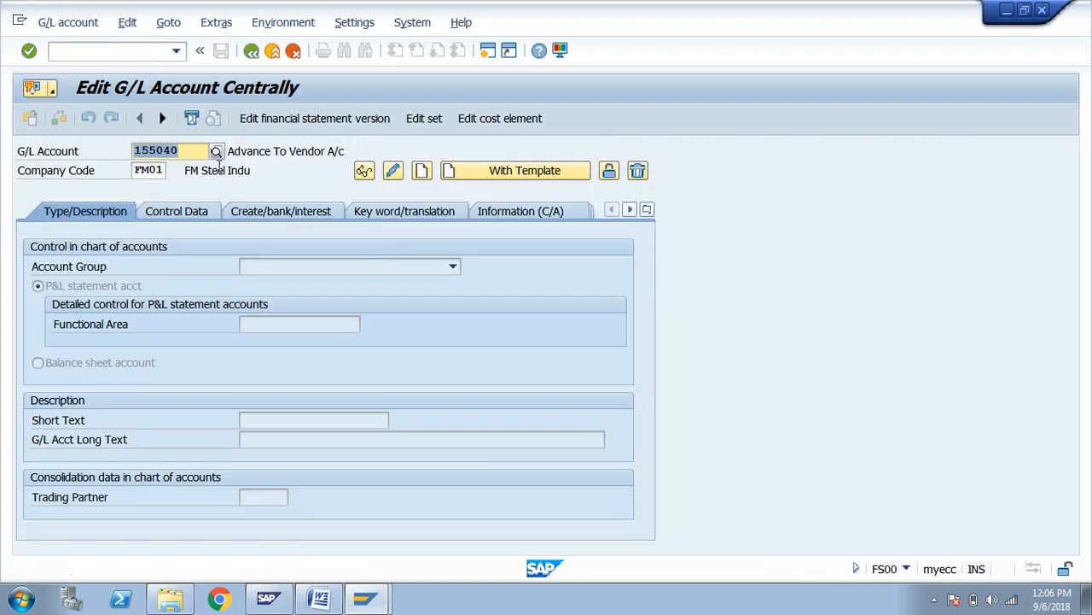
# Set the company code to PH01 for the G/L account lookup.
pyautogui.click(162, 171)
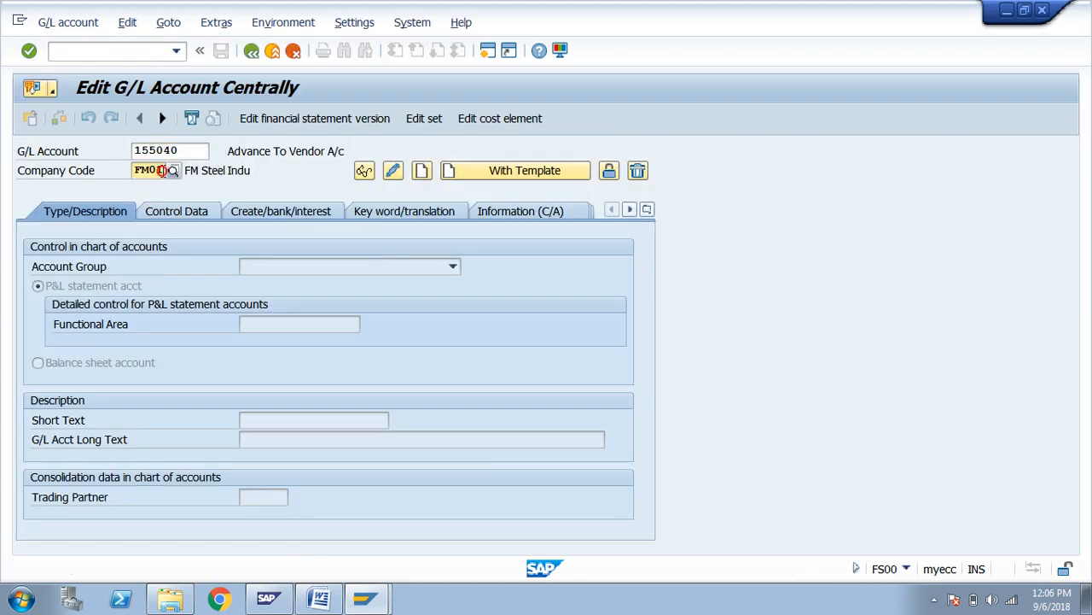
pyautogui.press('BackSpace')
pyautogui.press('BackSpace')
pyautogui.press('BackSpace')
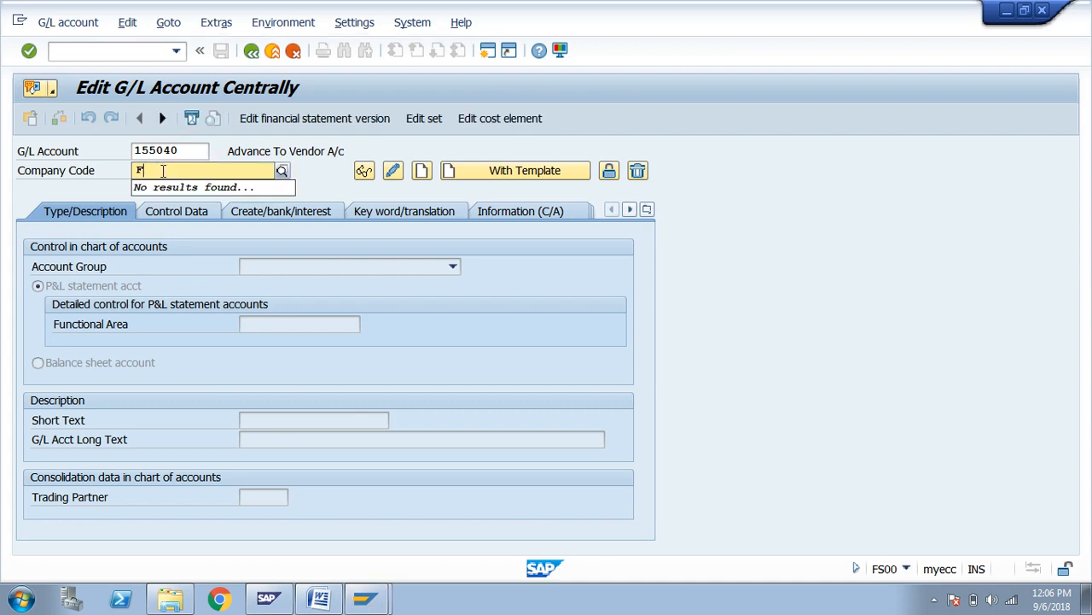
pyautogui.press('BackSpace')
pyautogui.write('P')
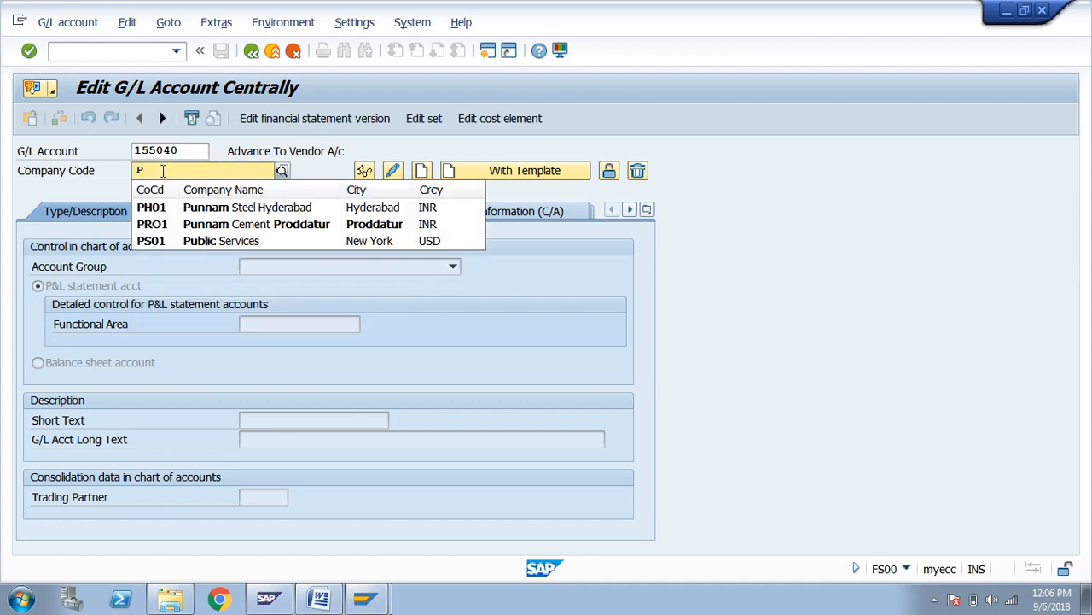
pyautogui.press('BackSpace')
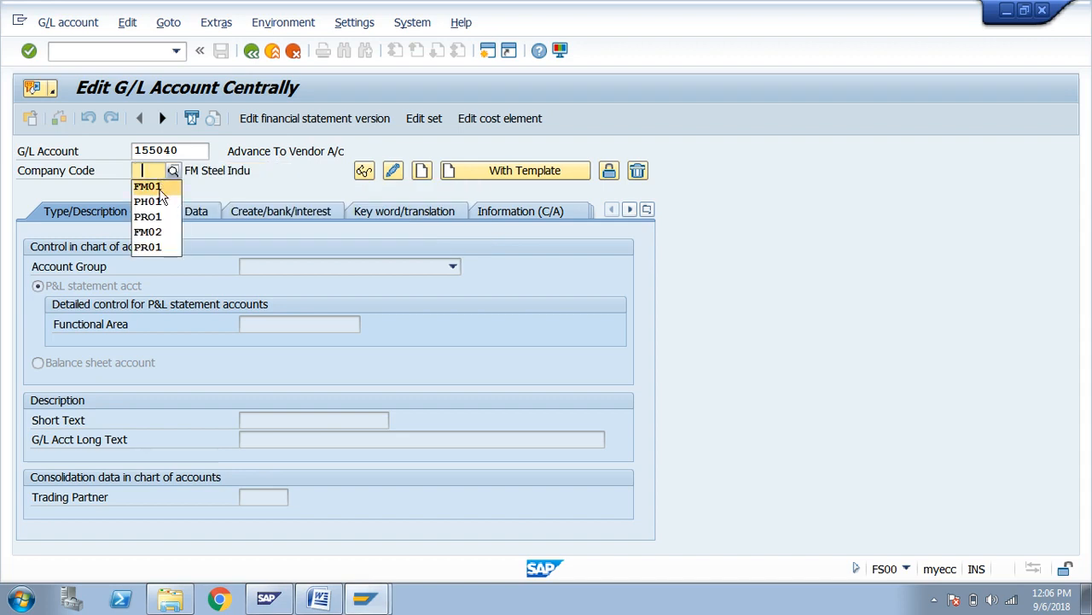
pyautogui.click(158, 202)
# Clear the G/L account number and list the G/L accounts of company code PH01.
pyautogui.click(198, 150)
pyautogui.press('BackSpace')
pyautogui.press('BackSpace')
pyautogui.press('BackSpace')
pyautogui.press('BackSpace')
pyautogui.press('BackSpace')
pyautogui.press('BackSpace')
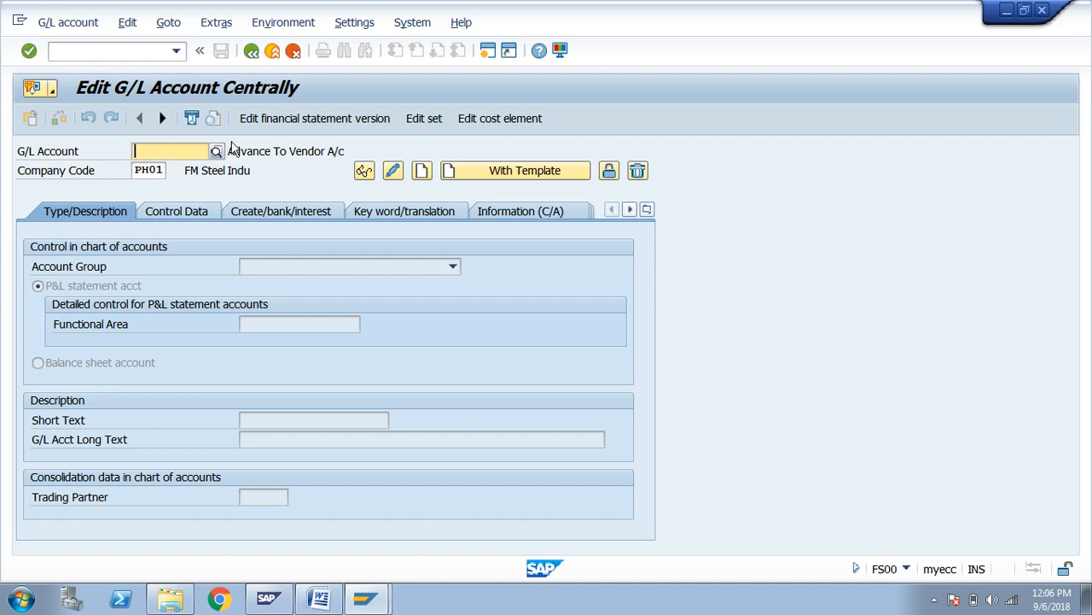
pyautogui.click(223, 150)
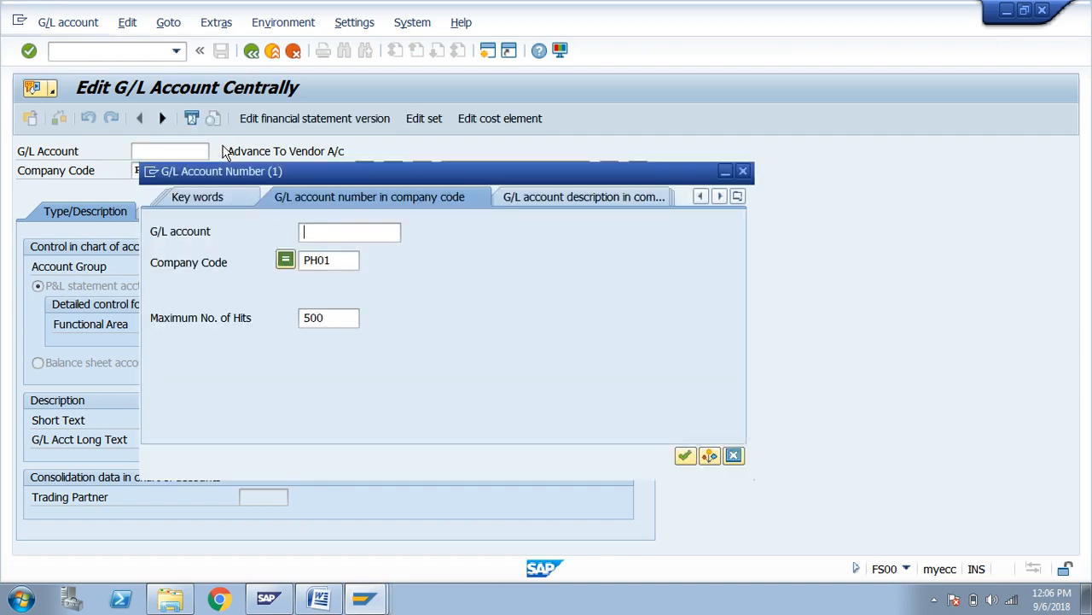
pyautogui.press('Return')
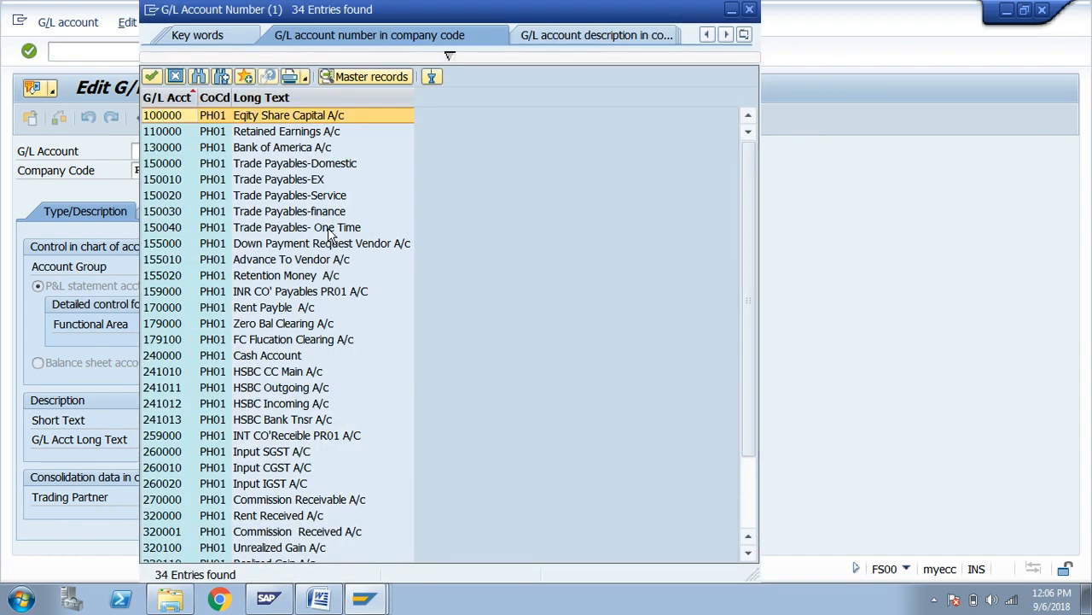
# Locate the Input SGST A/C entry in the account list and close the list without choosing an account.
pyautogui.press('Down')
pyautogui.press('Down')
pyautogui.press('Down')
pyautogui.press('Down')
pyautogui.press('Down')
pyautogui.press('Down')
pyautogui.press('Down')
pyautogui.press('Down')
pyautogui.press('Down')
pyautogui.press('Down')
pyautogui.press('Down')
pyautogui.press('Down')
pyautogui.press('Down')
pyautogui.press('Down')
pyautogui.press('Down')
pyautogui.press('Down')
pyautogui.press('Down')
pyautogui.press('Down')
pyautogui.press('Down')
pyautogui.press('Down')
pyautogui.press('Down')
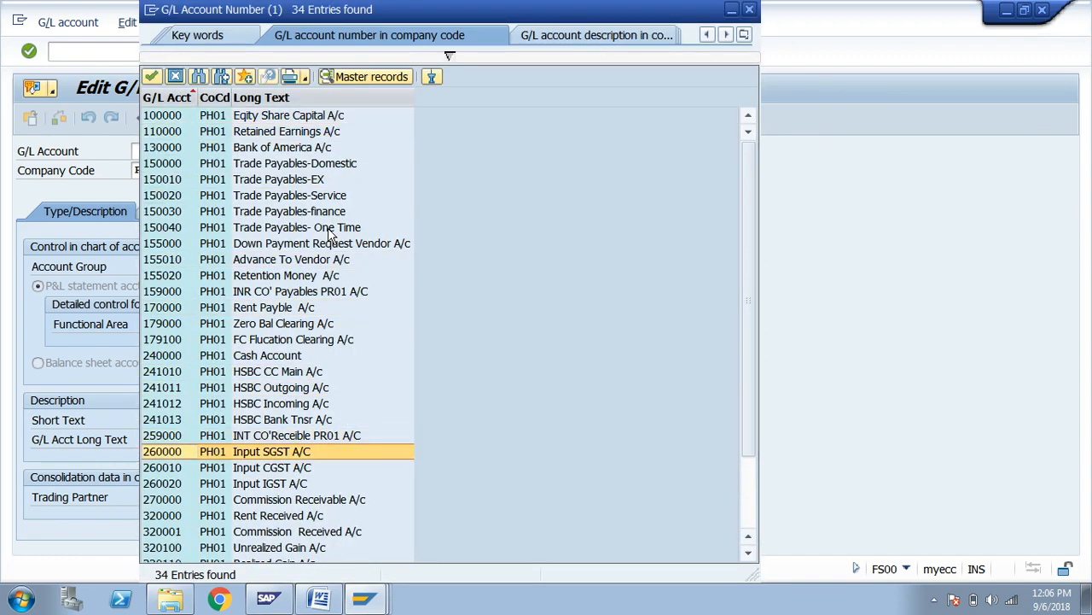
pyautogui.click(750, 10)
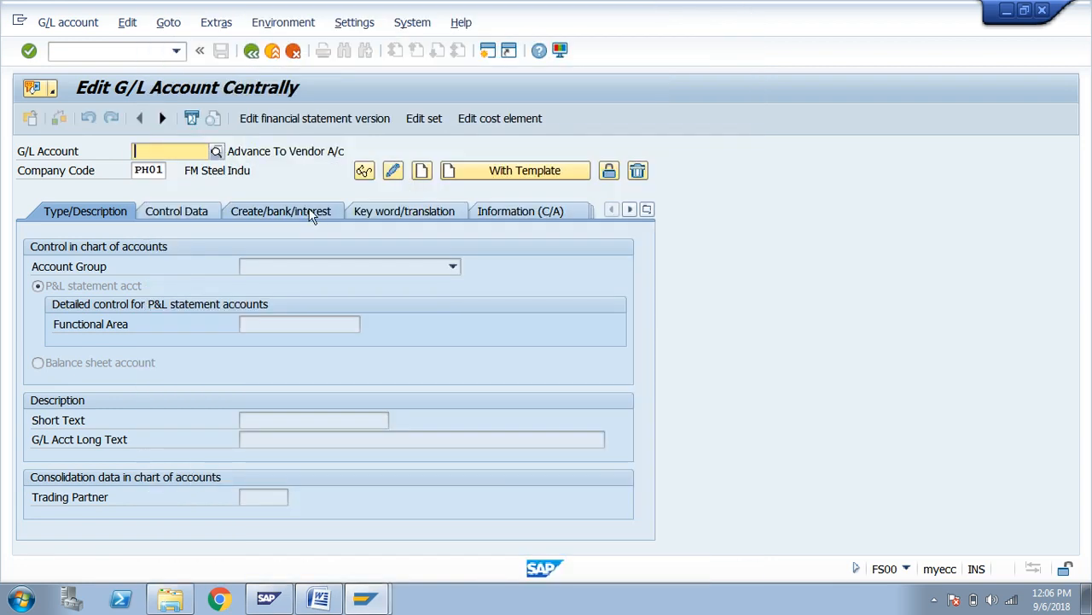
# Enter G/L account 260000 with company code FM01 and start creating the account.
pyautogui.write('26')
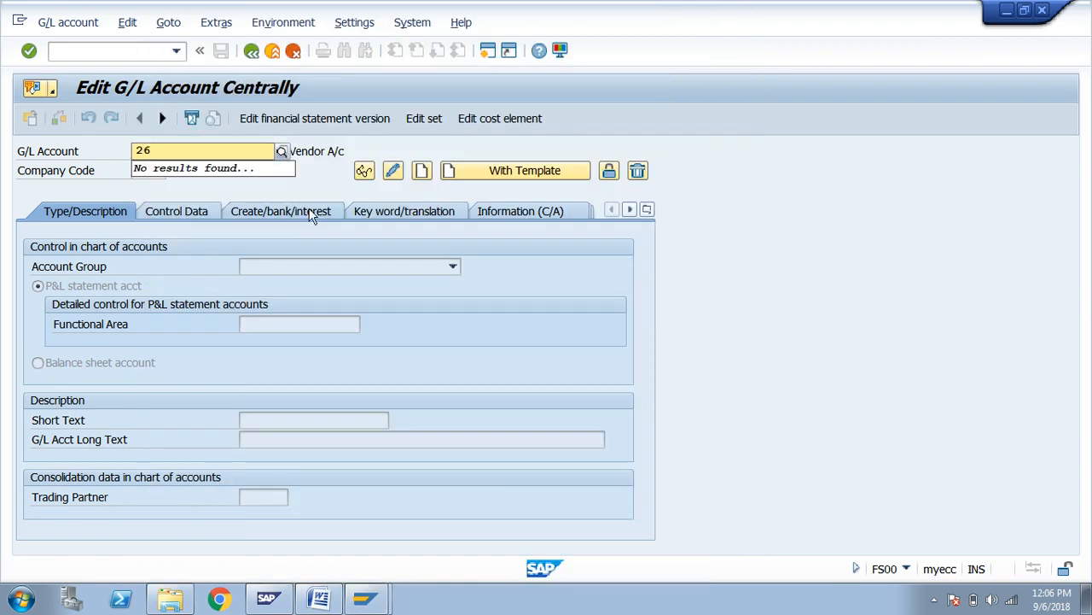
pyautogui.write('0000')
pyautogui.press('Return')
pyautogui.write('FM')
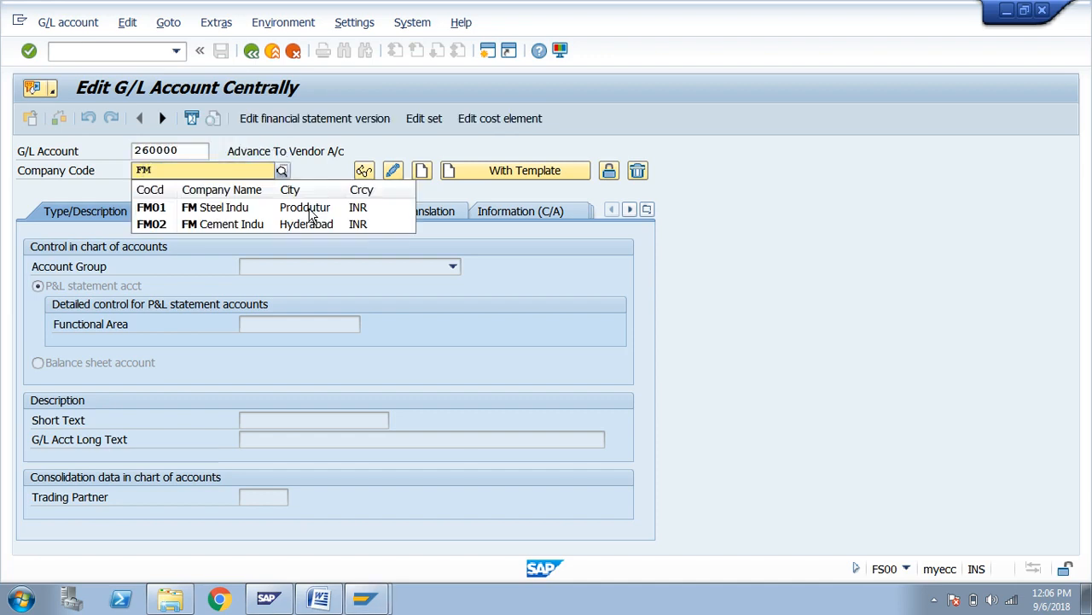
pyautogui.write('01')
pyautogui.press('Return')
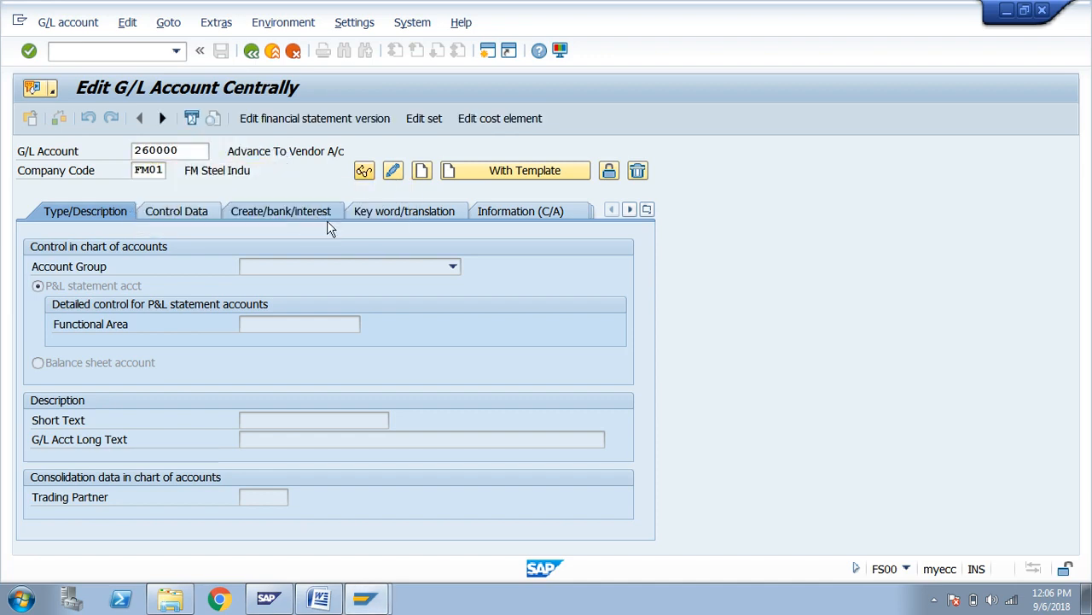
pyautogui.click(424, 174)
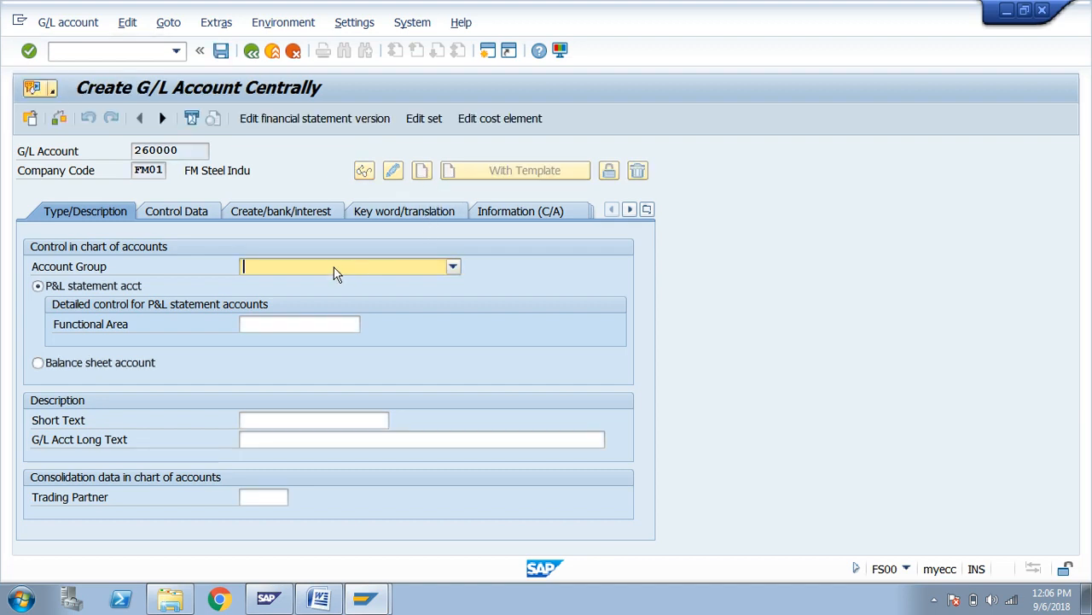
# Assign the account group TXBC Tax Receivables and classify the account as a balance sheet account.
pyautogui.click(334, 268)
pyautogui.press('t')
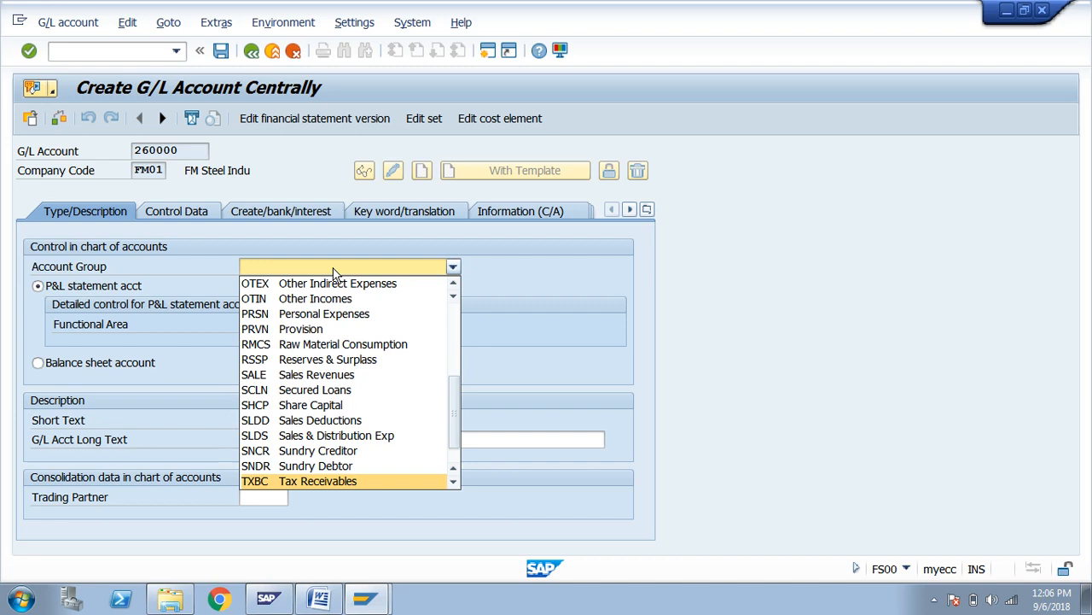
pyautogui.click(311, 481)
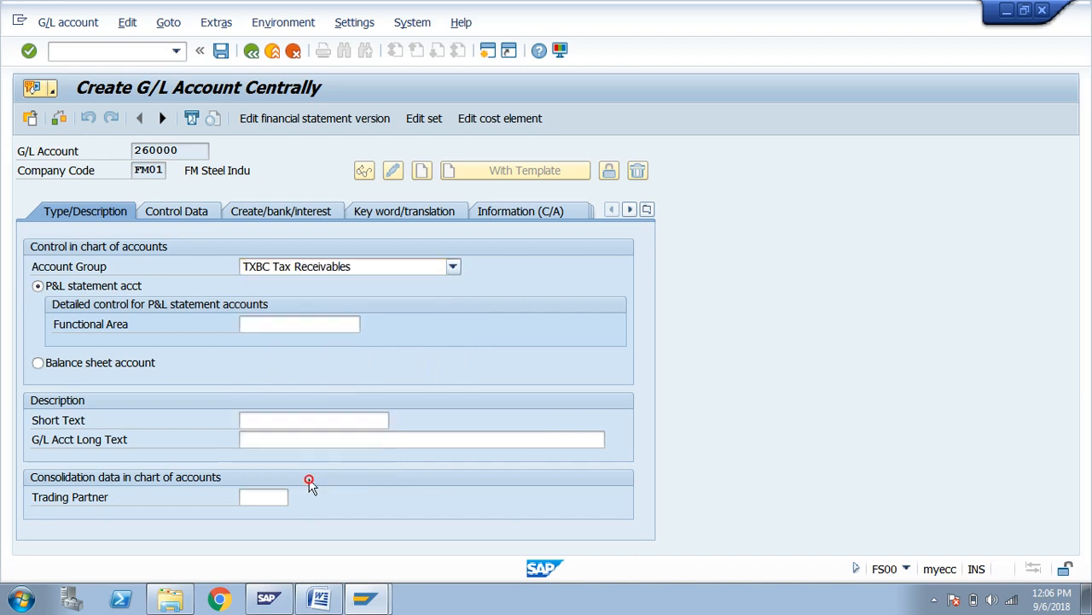
pyautogui.click(86, 366)
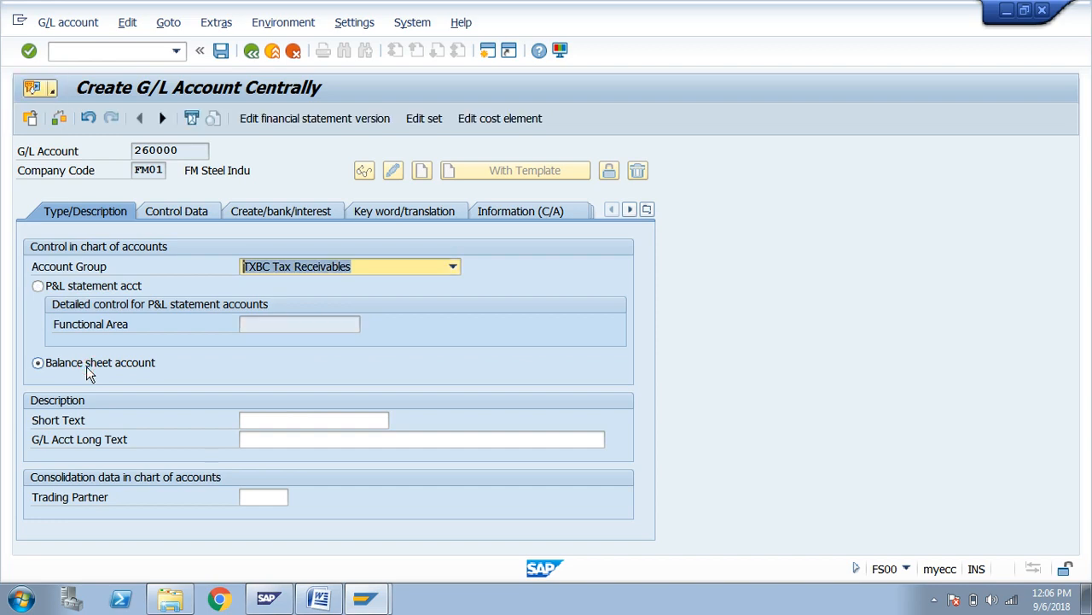
# Set both the short text and the G/L account long text to "Input SGST A/C".
pyautogui.click(309, 423)
pyautogui.write('IN')
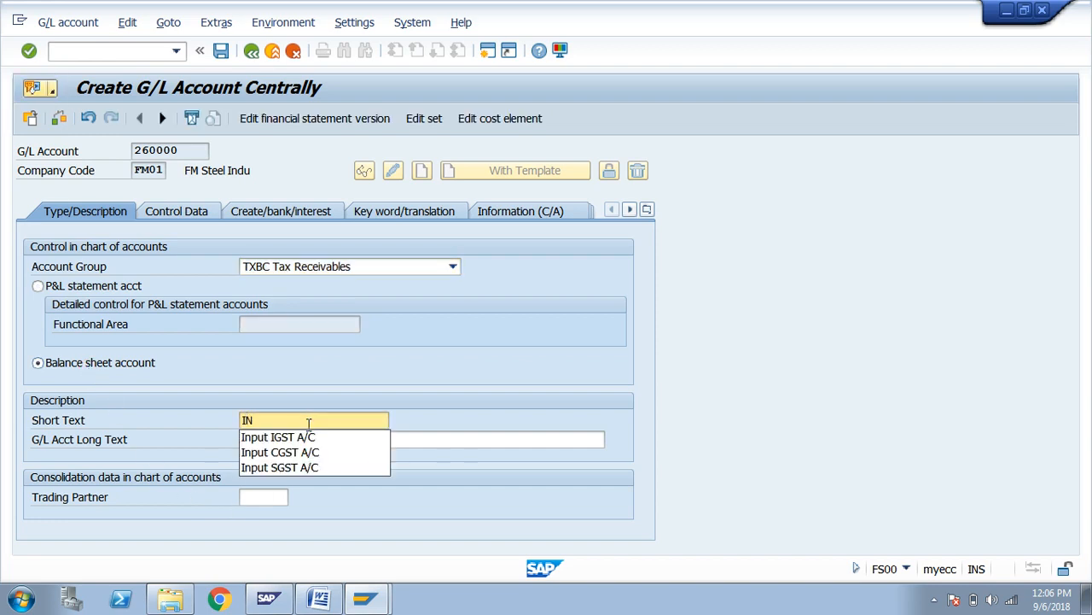
pyautogui.click(300, 468)
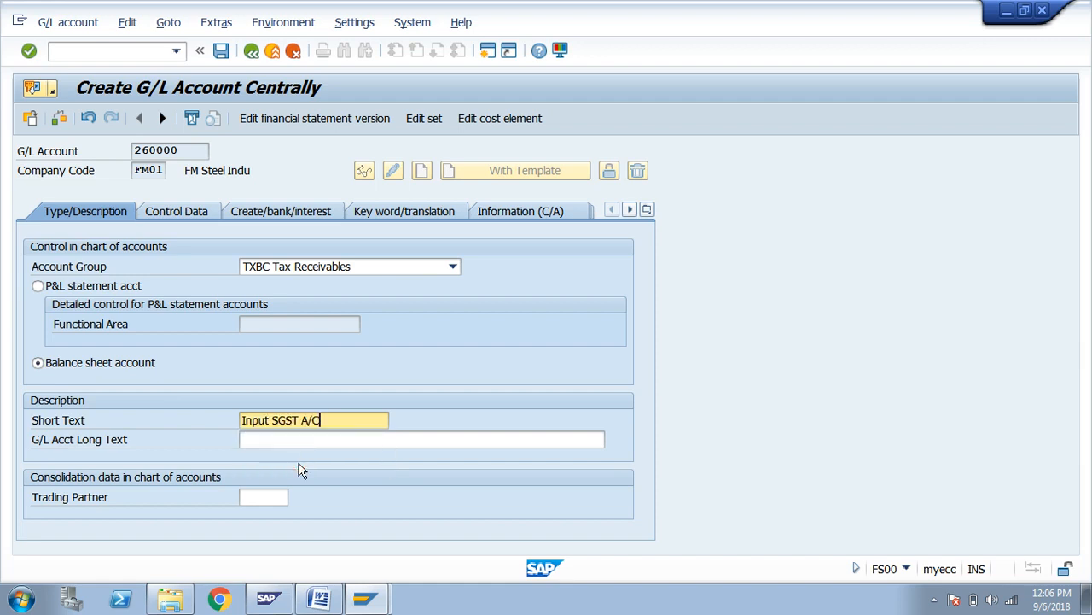
pyautogui.press('Tab')
pyautogui.write('IN')
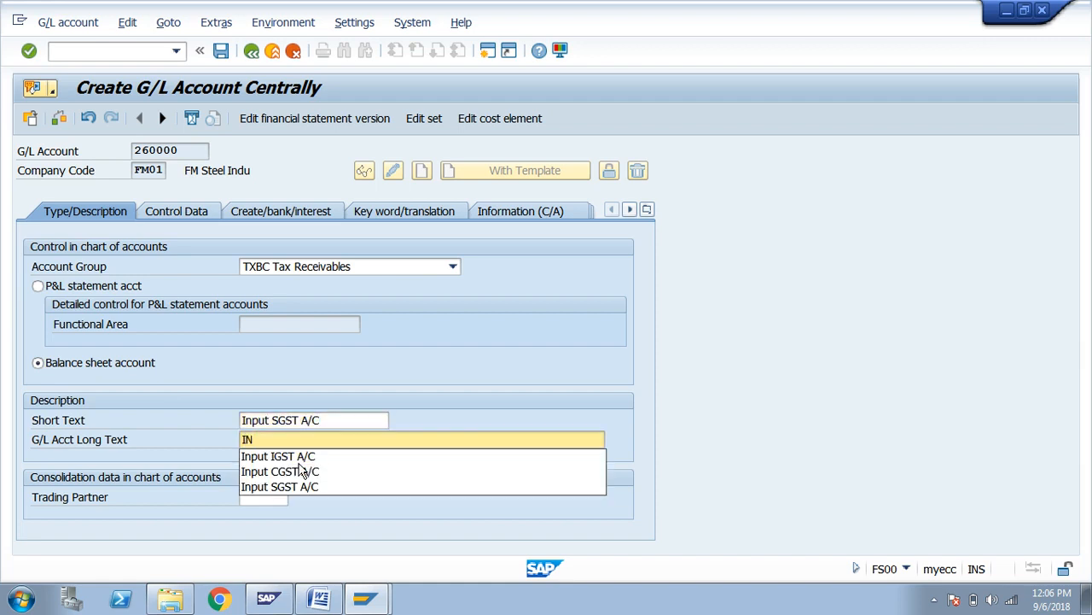
pyautogui.click(299, 485)
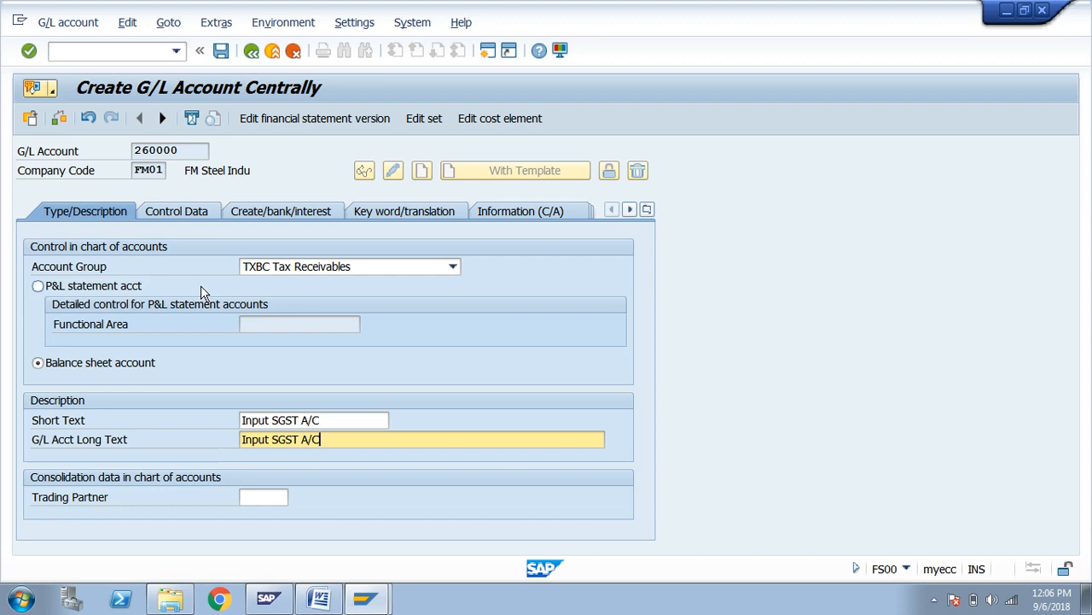
# In the account's control data, set the tax category to F1 (FM Indian Tax SGST + CGST).
pyautogui.click(177, 212)
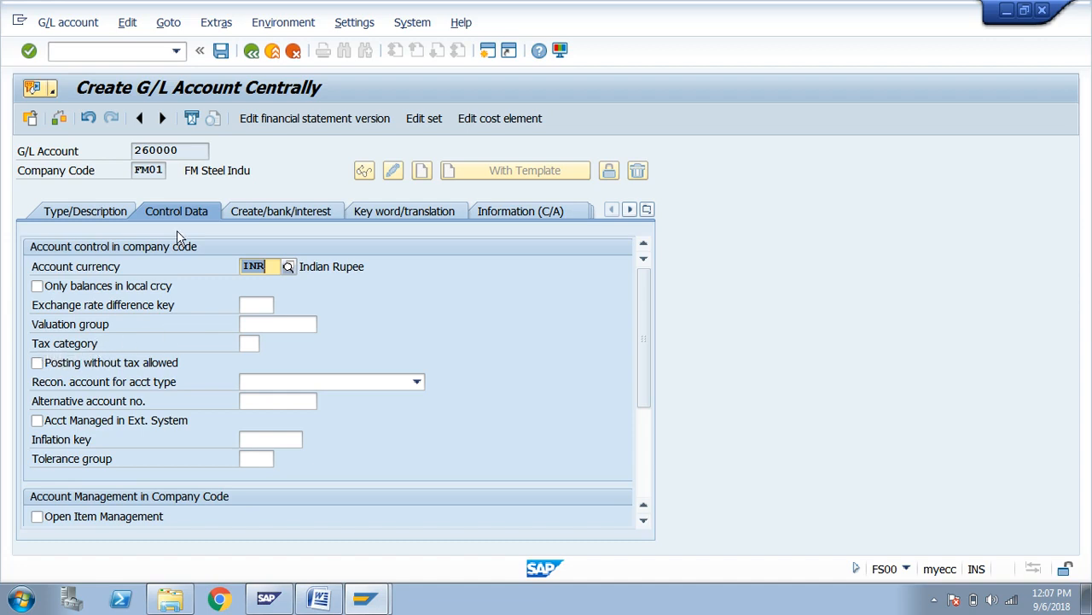
pyautogui.click(254, 342)
pyautogui.click(265, 342)
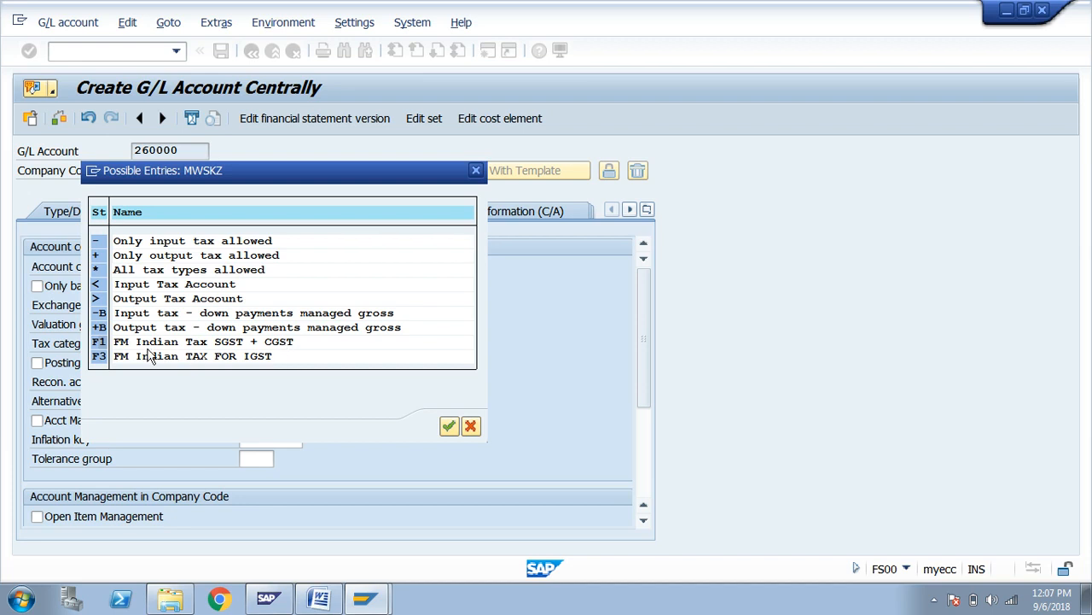
pyautogui.doubleClick(99, 342)
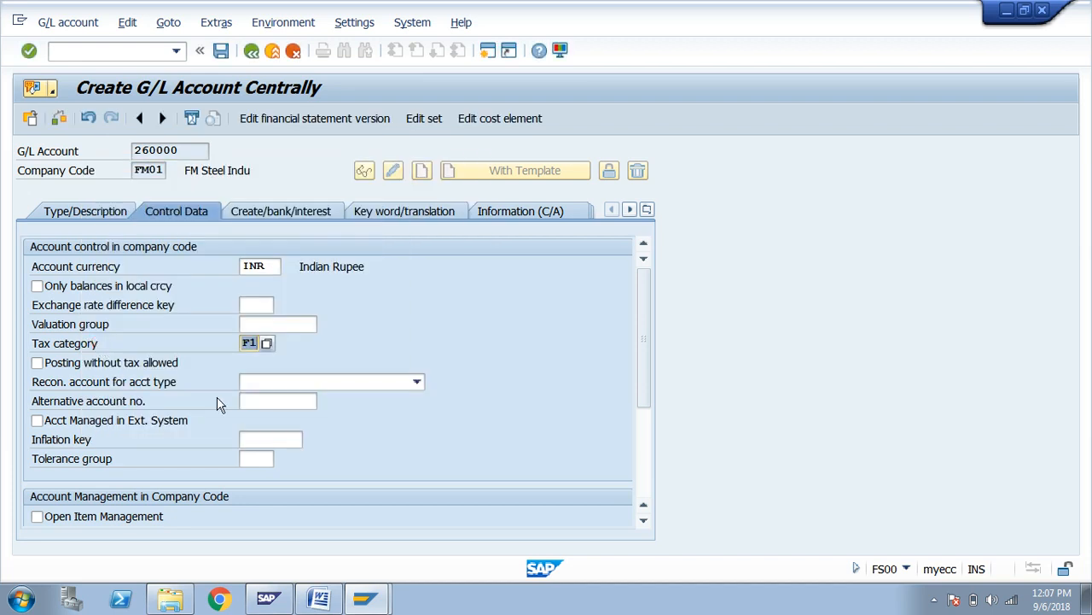
# Enable line item display for the account and set its sort key to 001.
pyautogui.moveTo(642, 385); pyautogui.dragTo(646, 432)
pyautogui.click(89, 442)
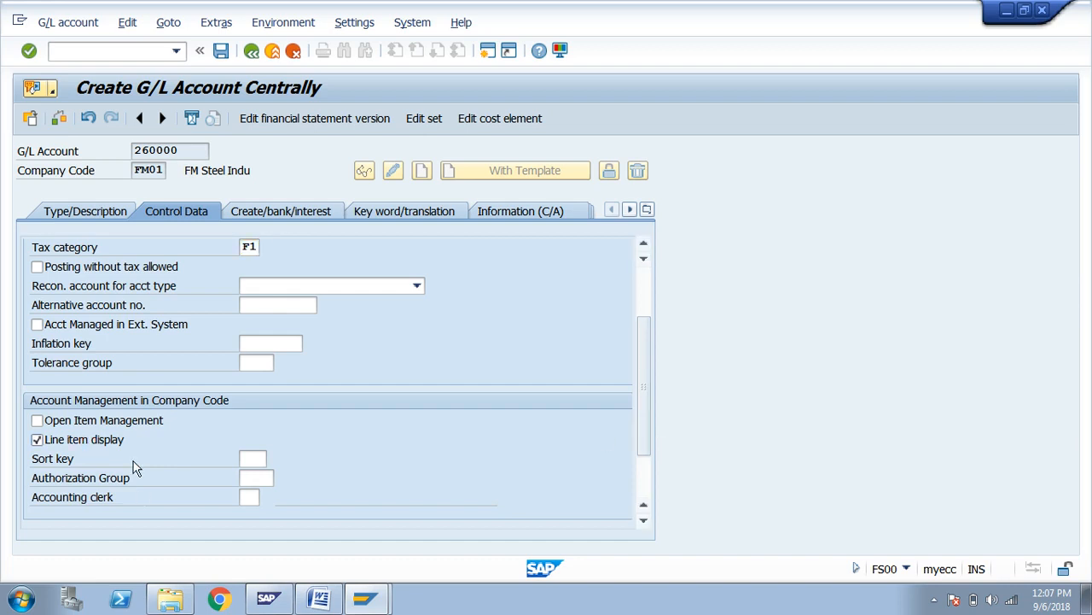
pyautogui.click(251, 460)
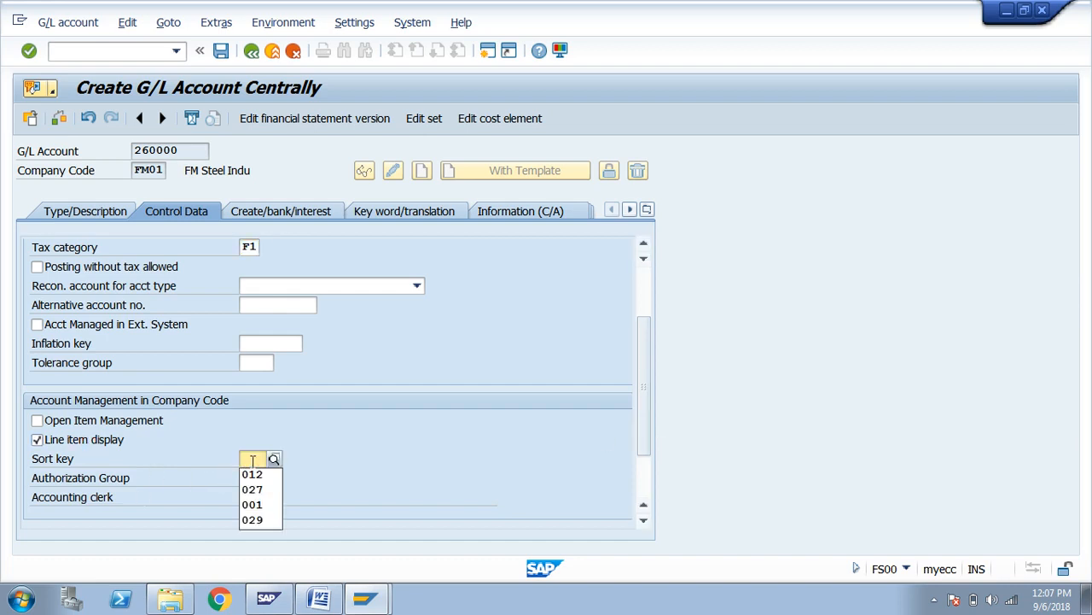
pyautogui.write('00')
pyautogui.click(253, 474)
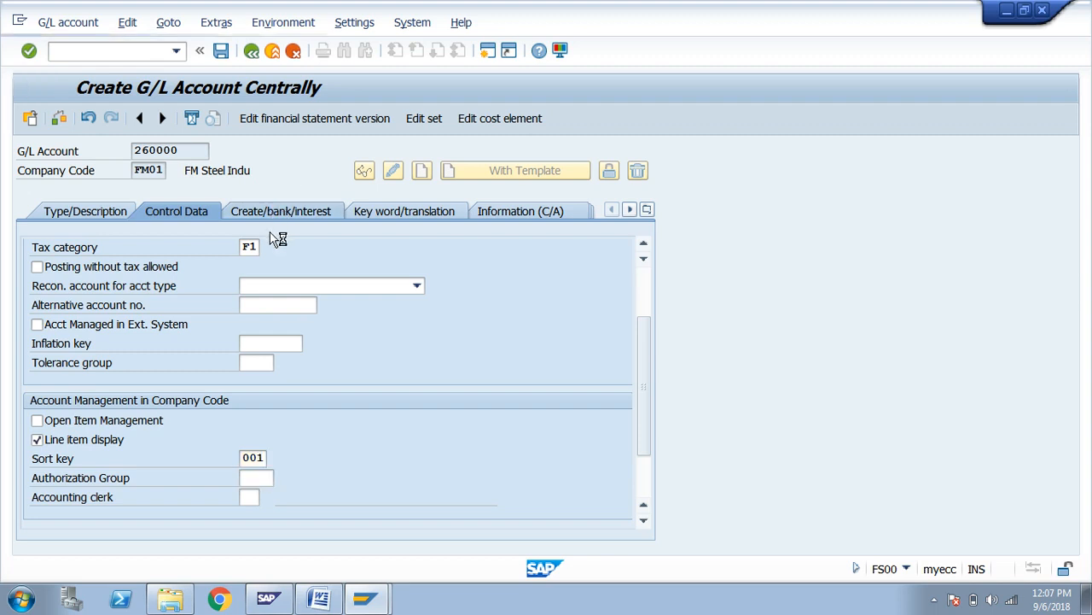
# Set the account's field status group to g001 in its document creation settings and confirm the entry.
pyautogui.click(272, 214)
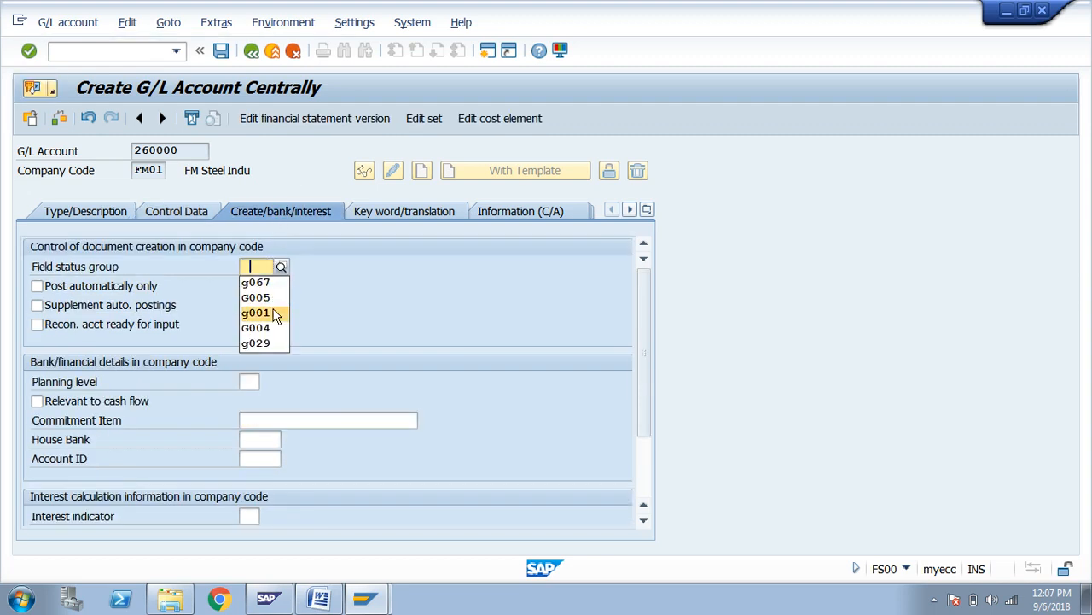
pyautogui.click(256, 312)
pyautogui.press('Return')
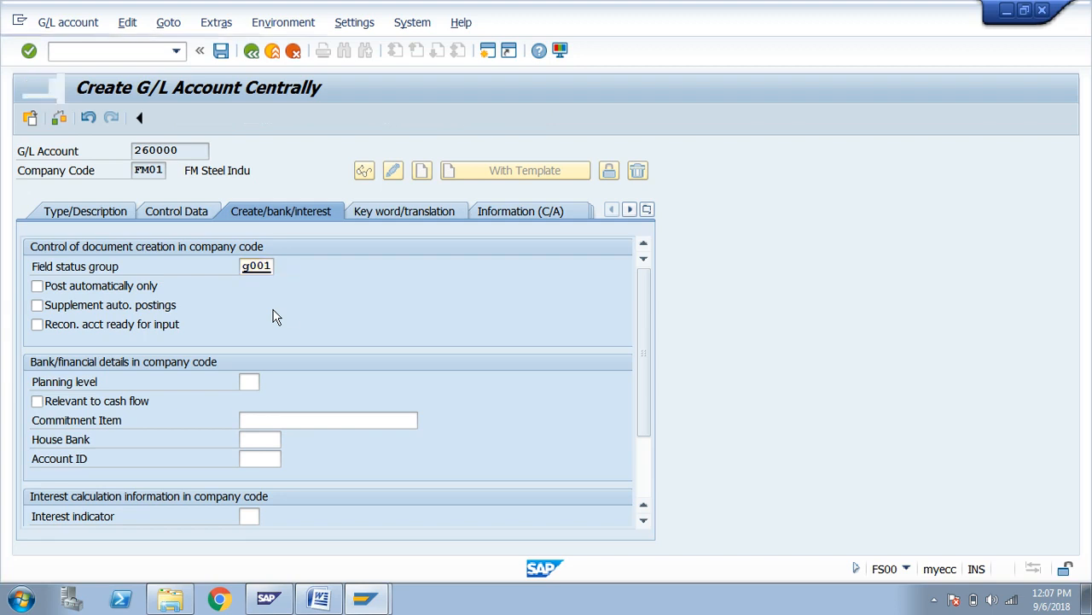
# Save the input SGST account and start G/L account 260010 using account 260000 in company code FM01 as the template.
pyautogui.click(220, 51)
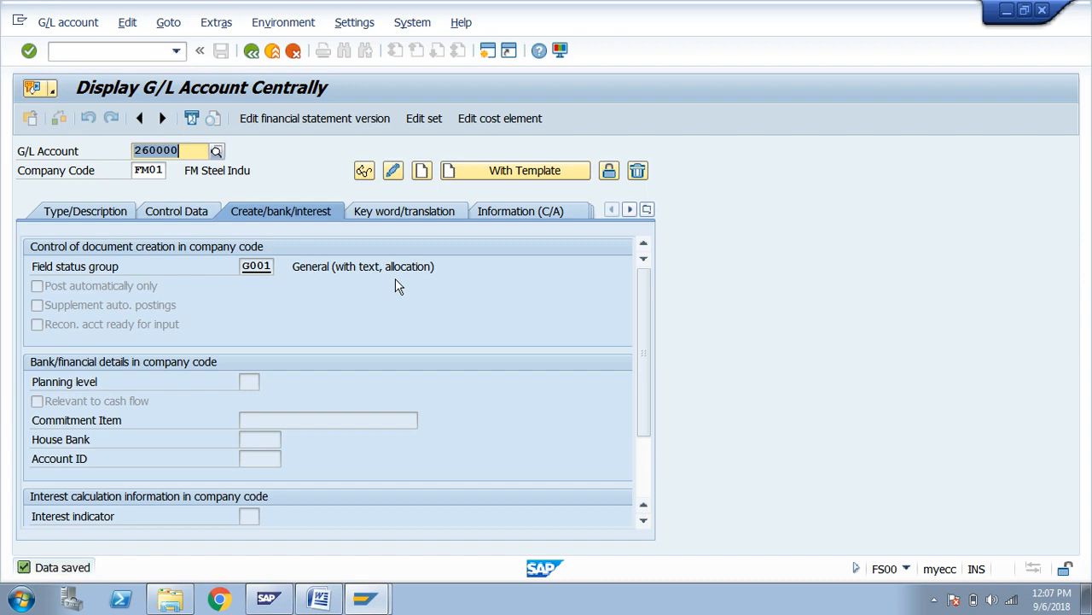
pyautogui.click(193, 151)
pyautogui.press('BackSpace')
pyautogui.write('1')
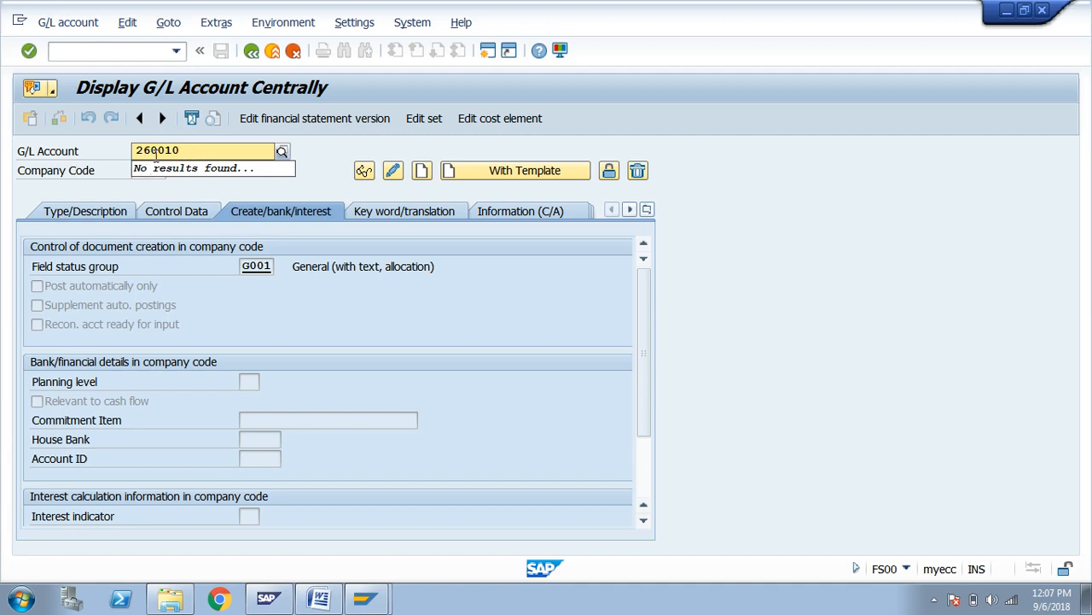
pyautogui.click(515, 173)
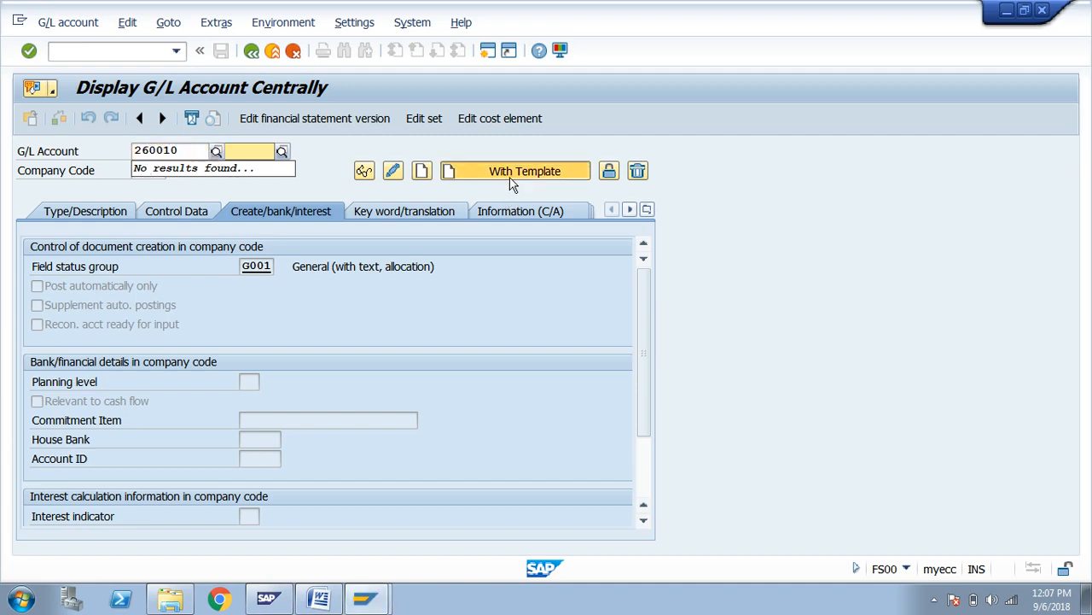
pyautogui.write('26')
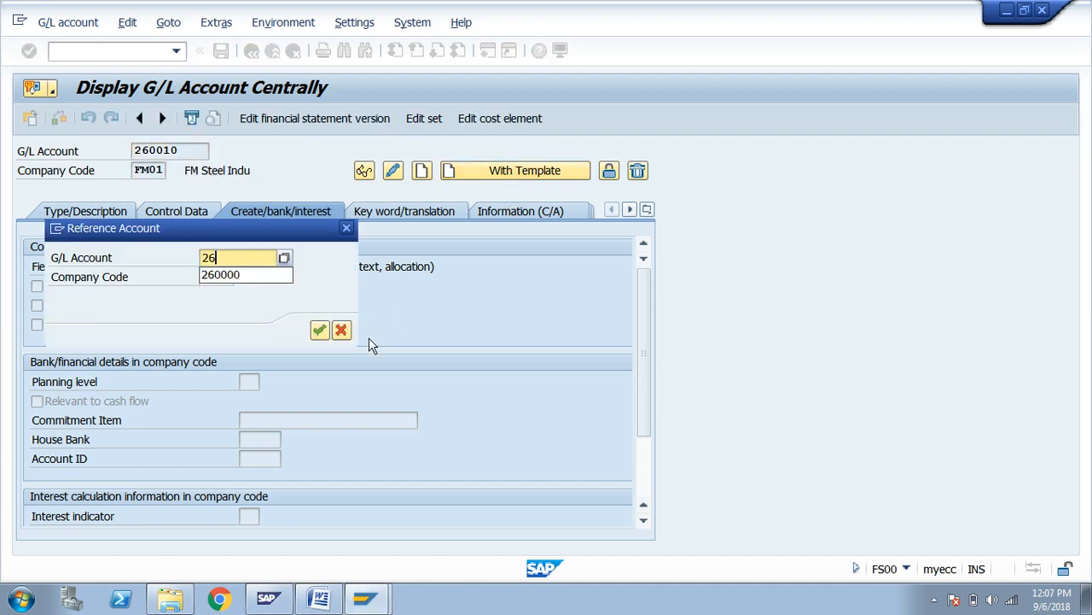
pyautogui.write('0000')
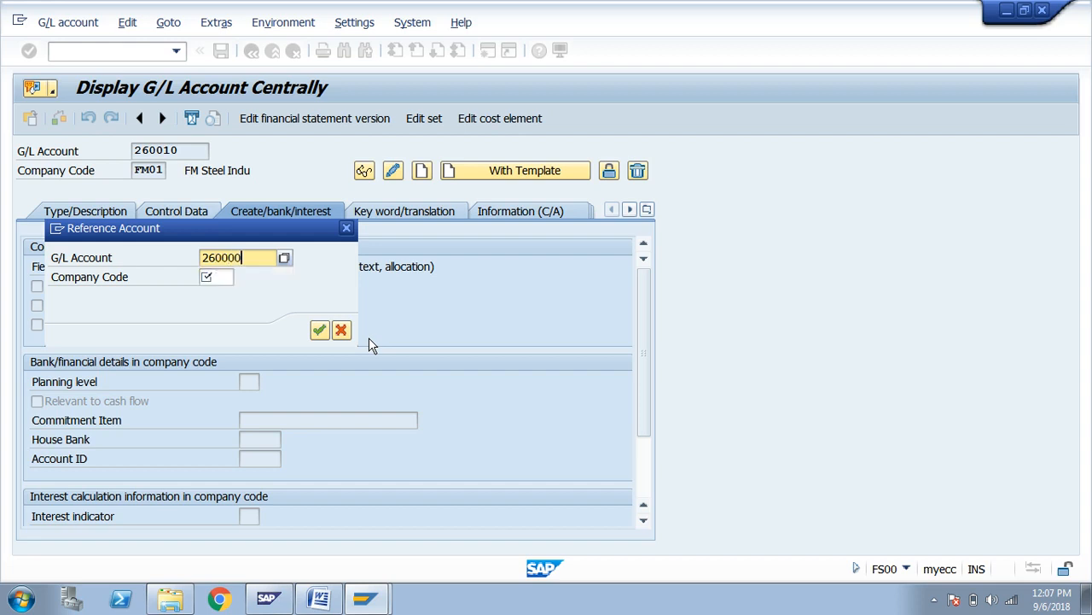
pyautogui.press('Tab')
pyautogui.write('FM01')
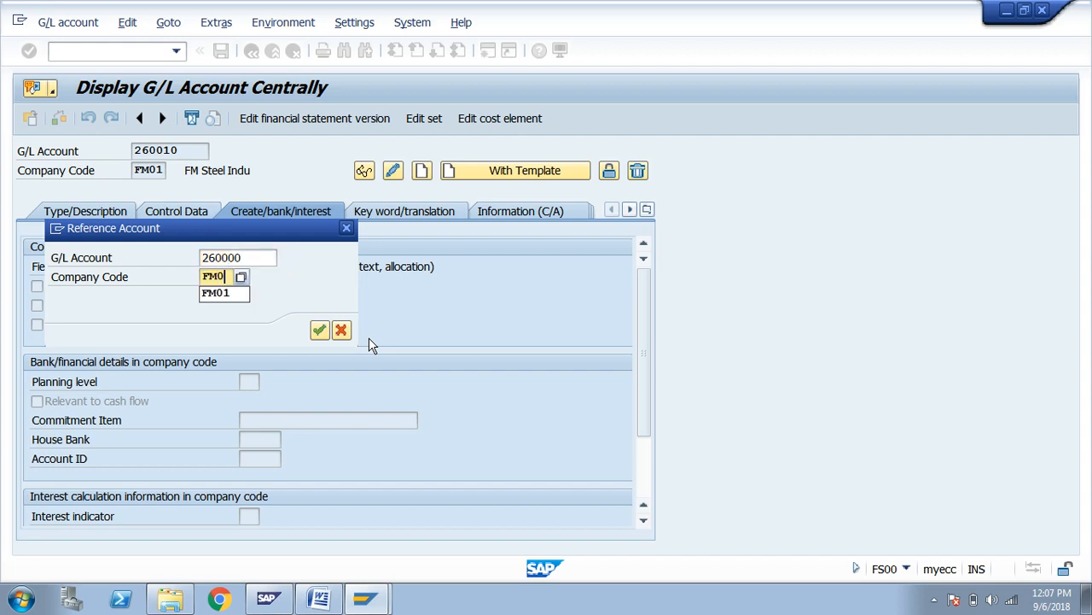
pyautogui.click(317, 332)
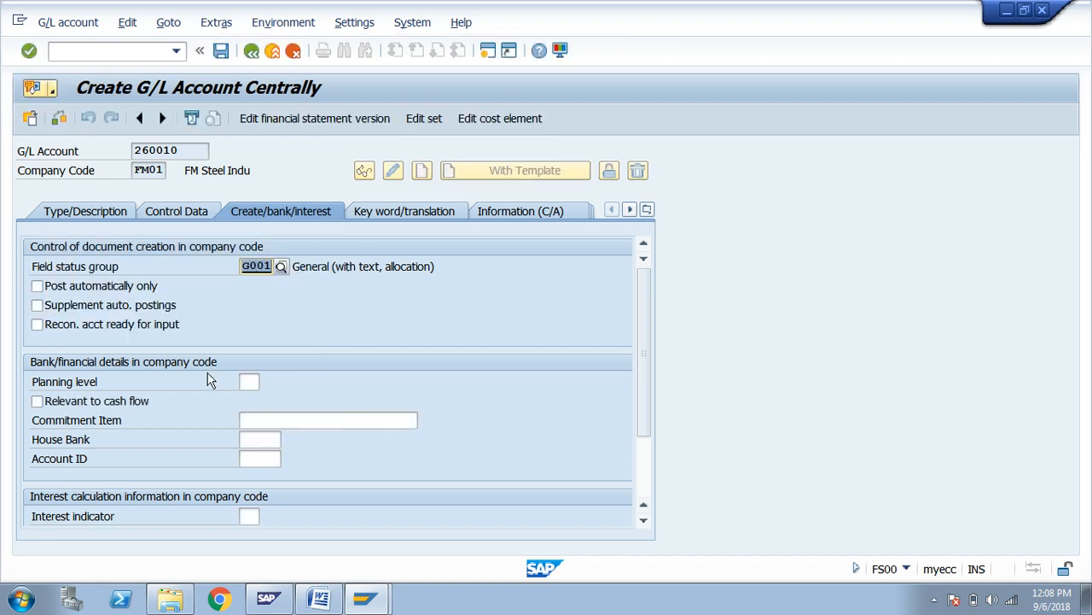
# Set the new account's short text and G/L account long text to "Input CGST A/C" and save the account.
pyautogui.click(97, 211)
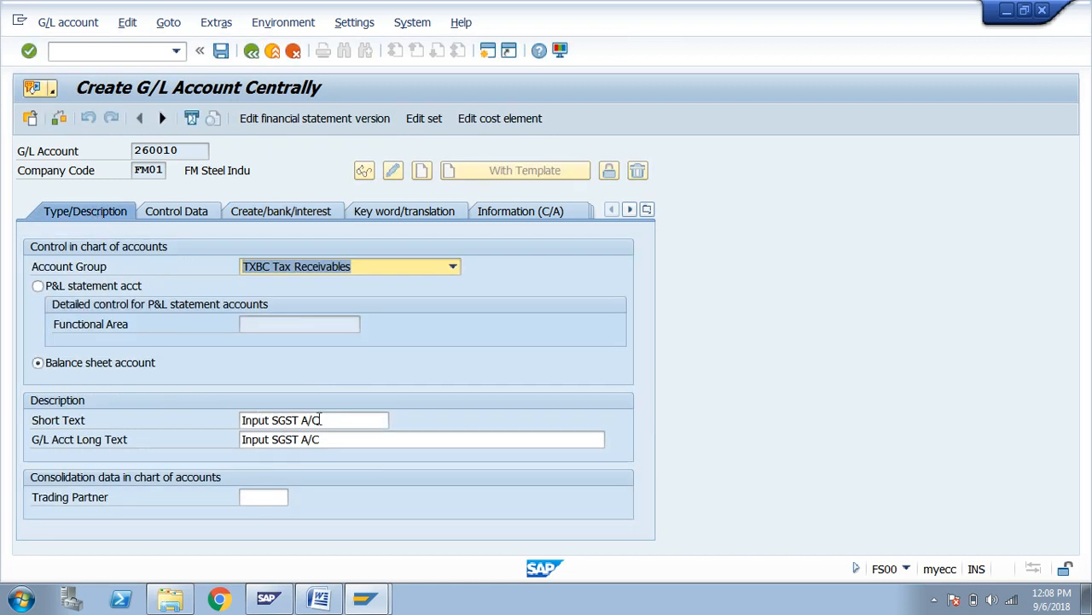
pyautogui.click(316, 419)
pyautogui.press('BackSpace')
pyautogui.press('BackSpace')
pyautogui.press('BackSpace')
pyautogui.press('BackSpace')
pyautogui.press('BackSpace')
pyautogui.press('BackSpace')
pyautogui.press('BackSpace')
pyautogui.press('BackSpace')
pyautogui.press('BackSpace')
pyautogui.press('BackSpace')
pyautogui.press('BackSpace')
pyautogui.press('BackSpace')
pyautogui.press('BackSpace')
pyautogui.press('BackSpace')
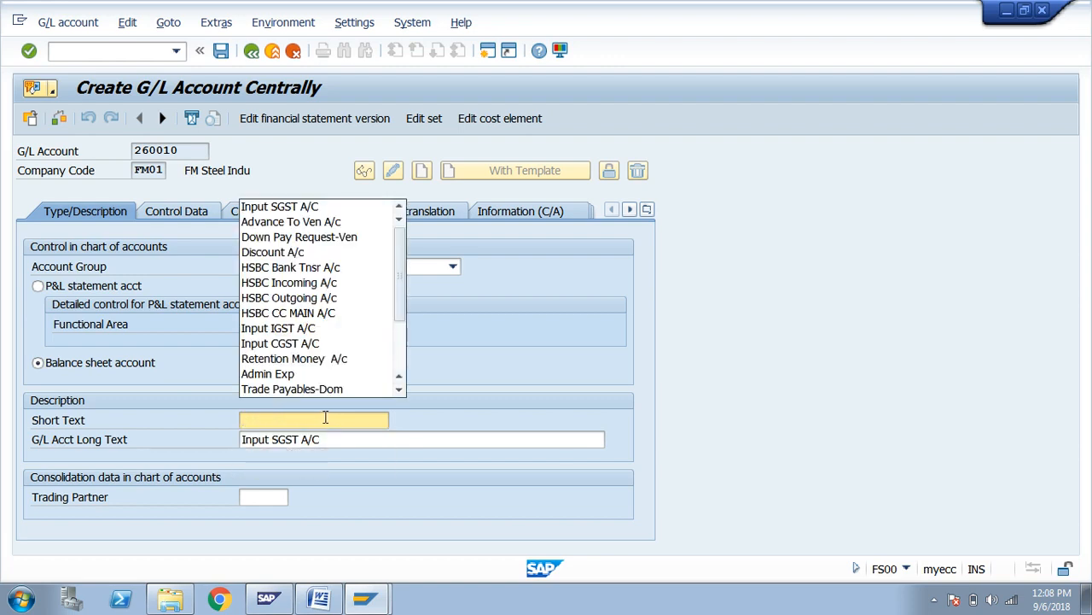
pyautogui.write('IN')
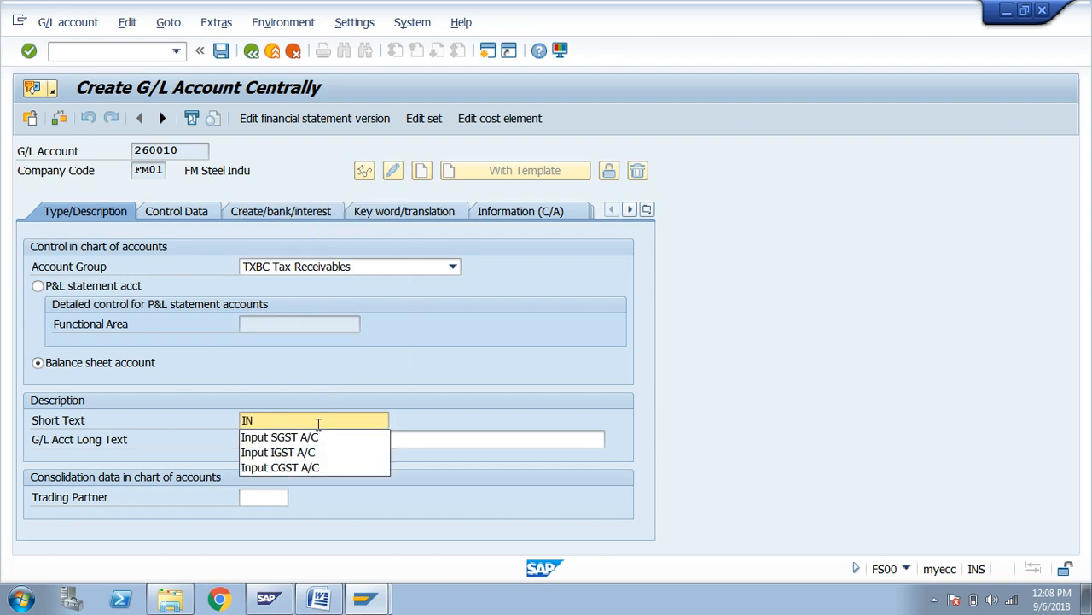
pyautogui.click(309, 466)
pyautogui.press('Tab')
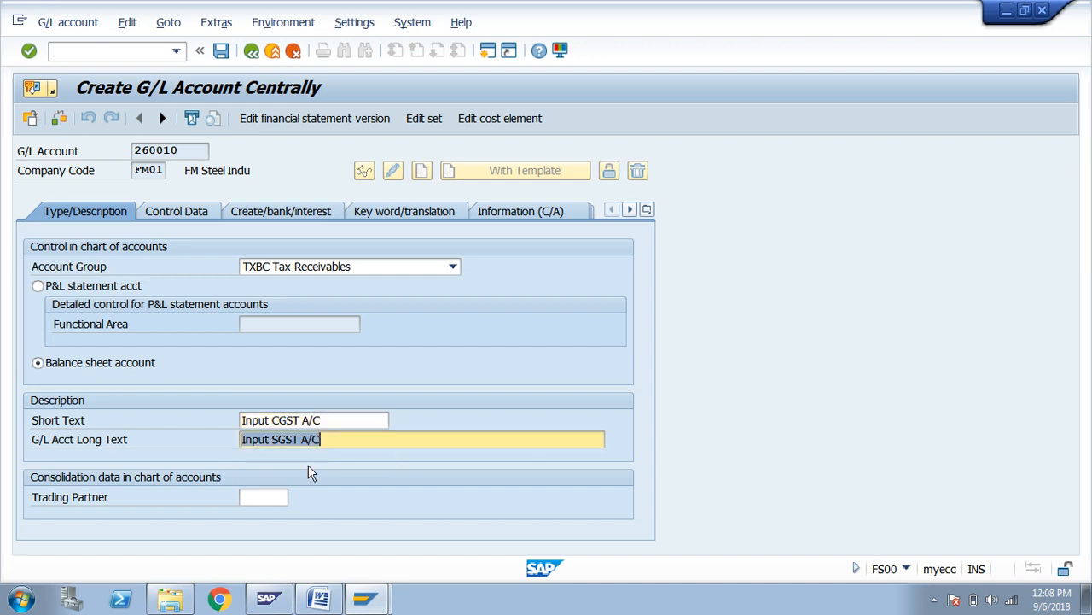
pyautogui.write('IN')
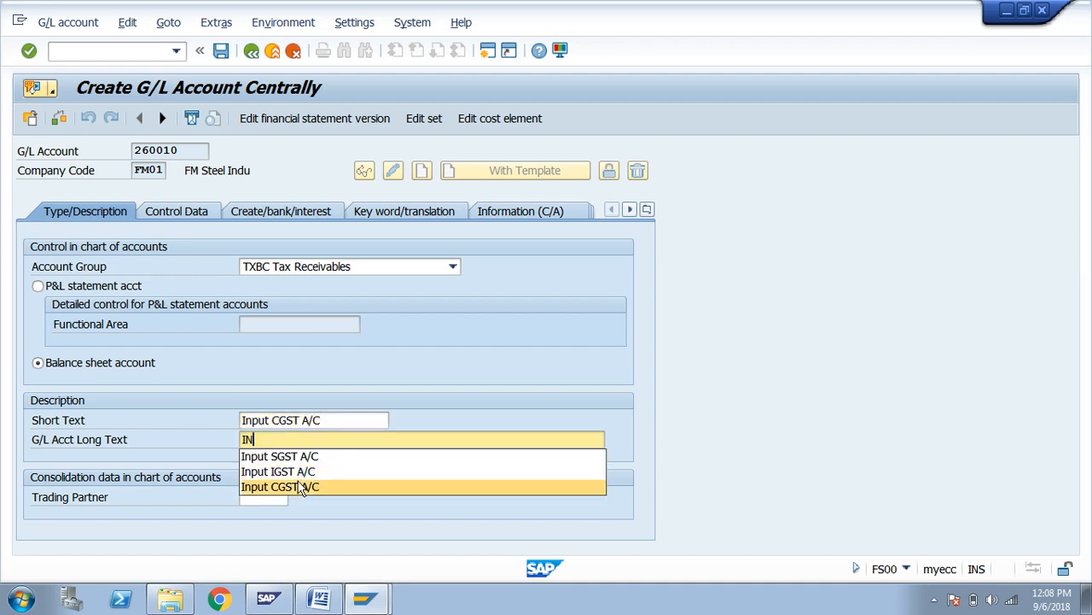
pyautogui.click(299, 485)
pyautogui.click(221, 52)
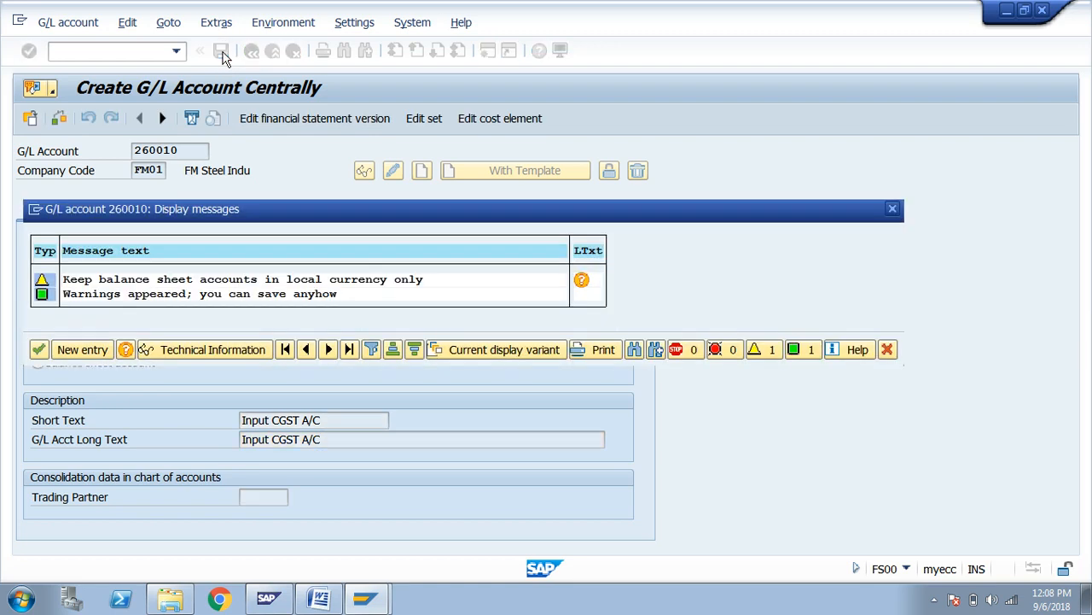
pyautogui.press('Return')
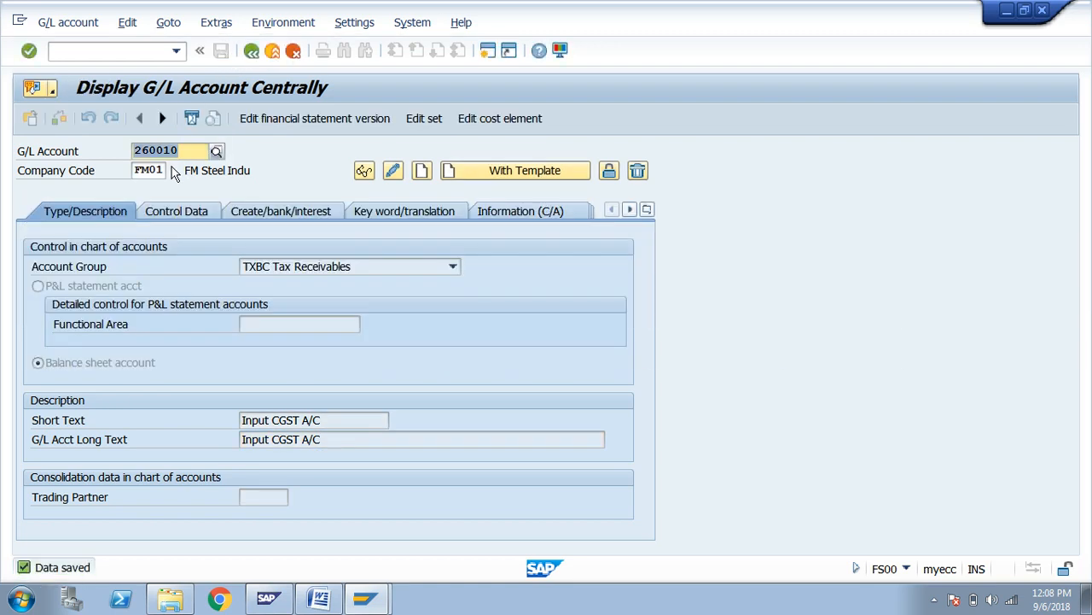
# Start G/L account 260030 using account 260000 in company code FM01 as the template.
pyautogui.click(189, 149)
pyautogui.press('BackSpace')
pyautogui.press('BackSpace')
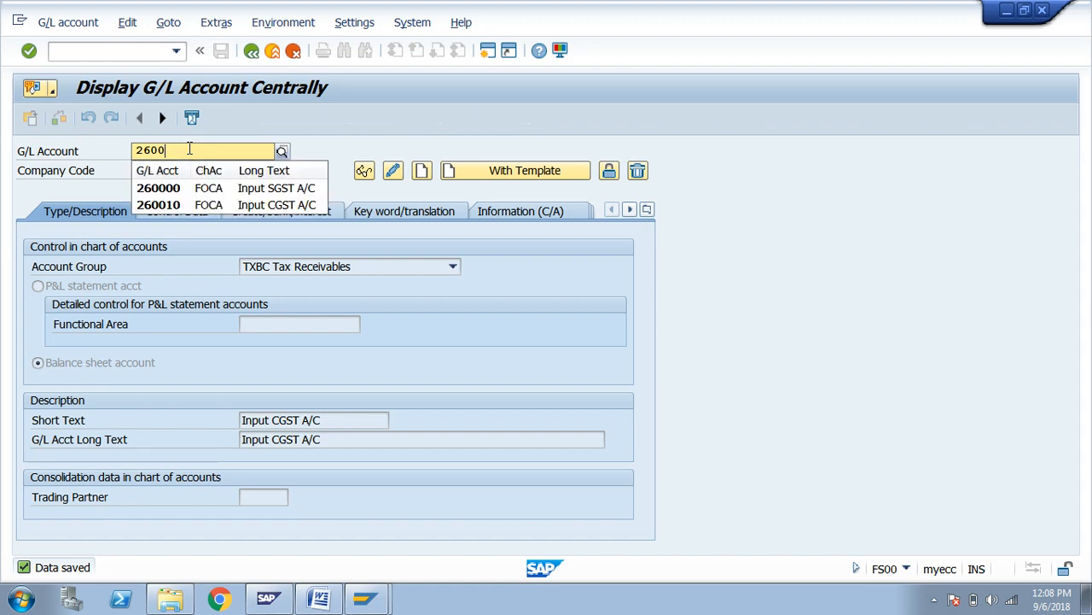
pyautogui.write('30')
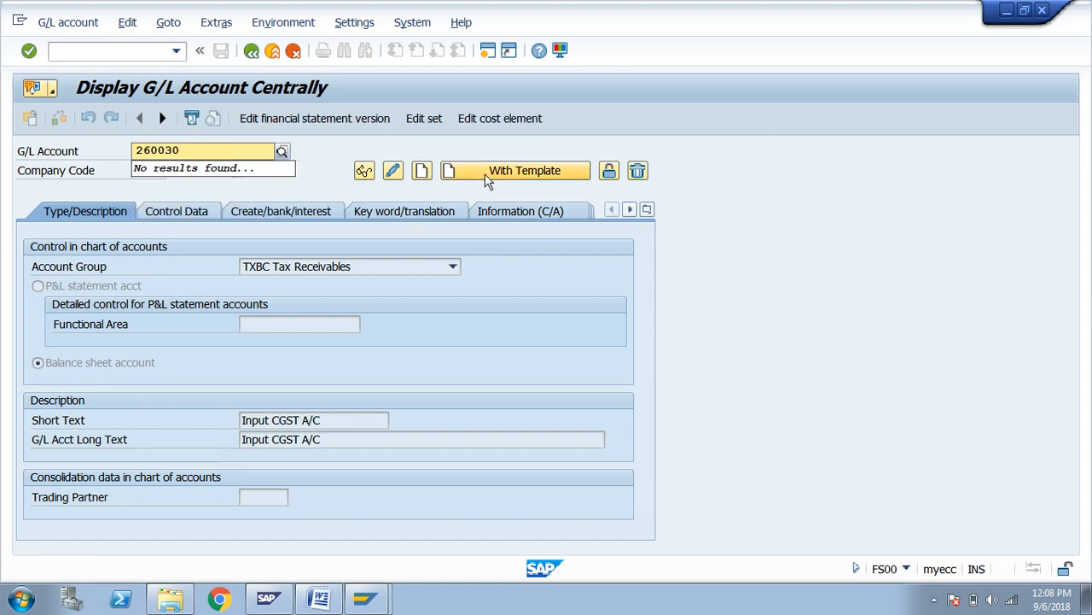
pyautogui.click(482, 173)
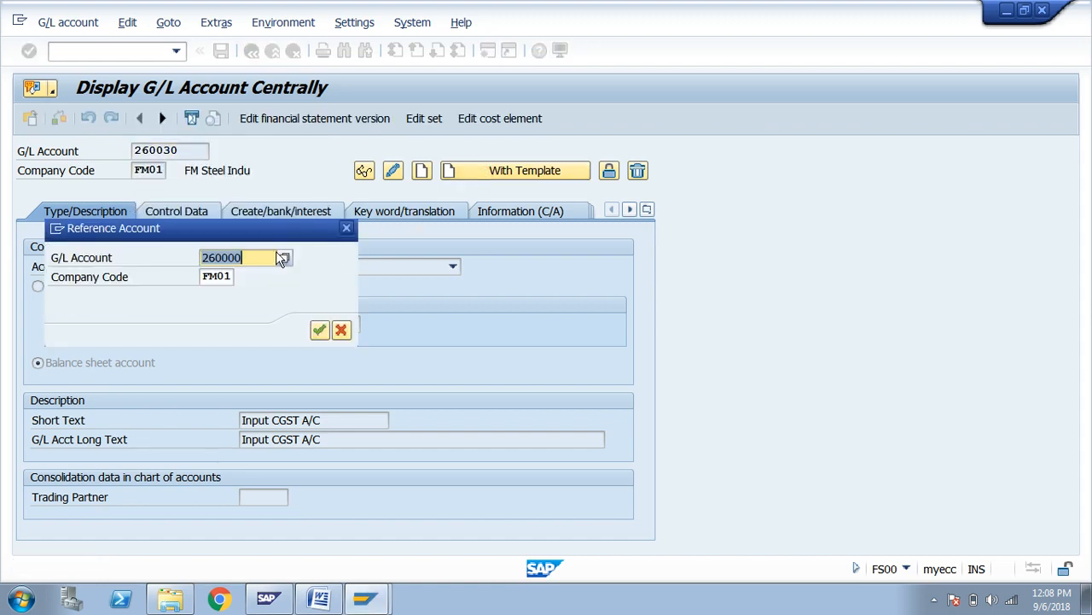
pyautogui.click(319, 330)
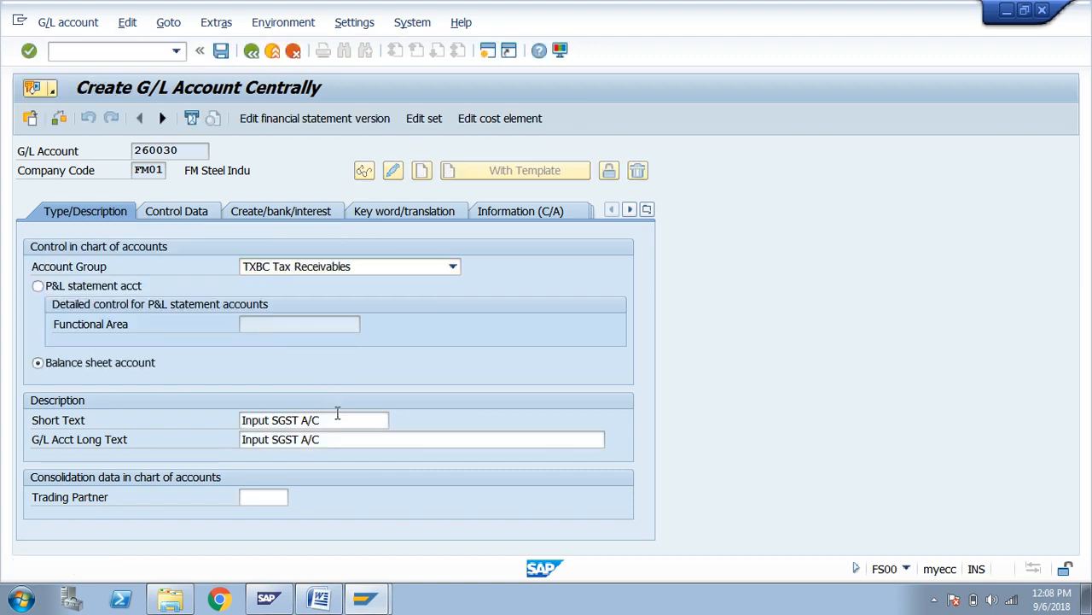
# Set both the short text and the G/L account long text of account 260030 to "Input IGST A/C".
pyautogui.click(337, 416)
pyautogui.press('BackSpace')
pyautogui.press('BackSpace')
pyautogui.press('BackSpace')
pyautogui.press('BackSpace')
pyautogui.press('BackSpace')
pyautogui.write('IN')
pyautogui.press('BackSpace')
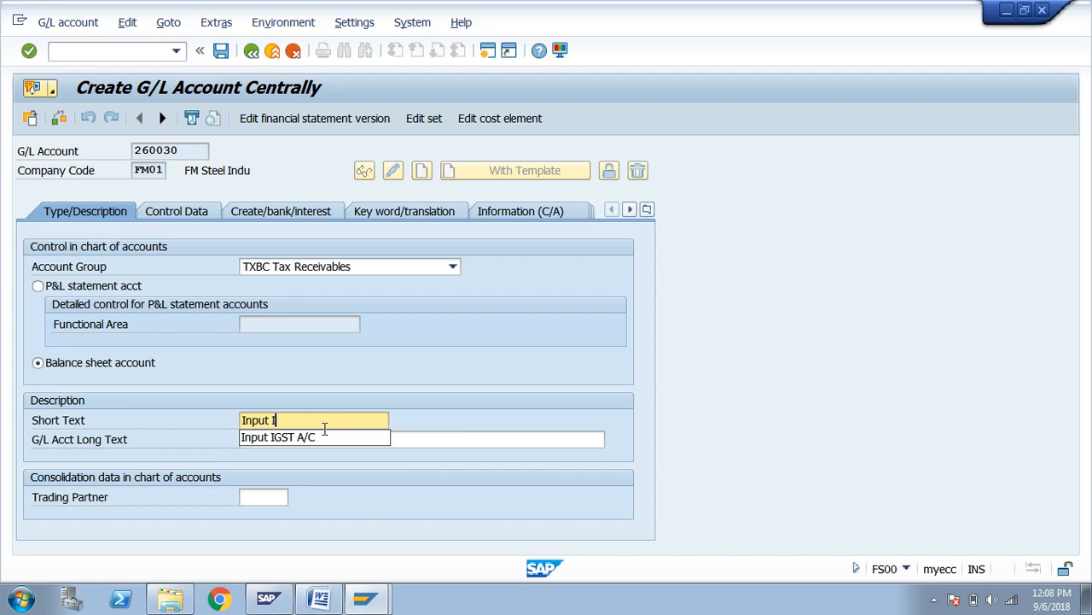
pyautogui.click(310, 438)
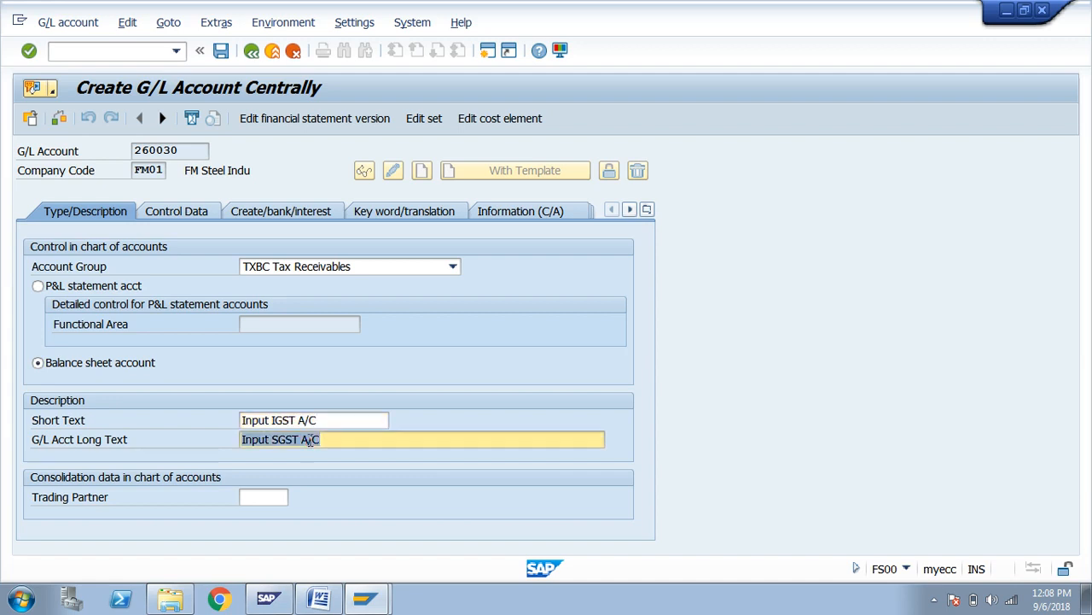
pyautogui.write('IN')
pyautogui.click(298, 485)
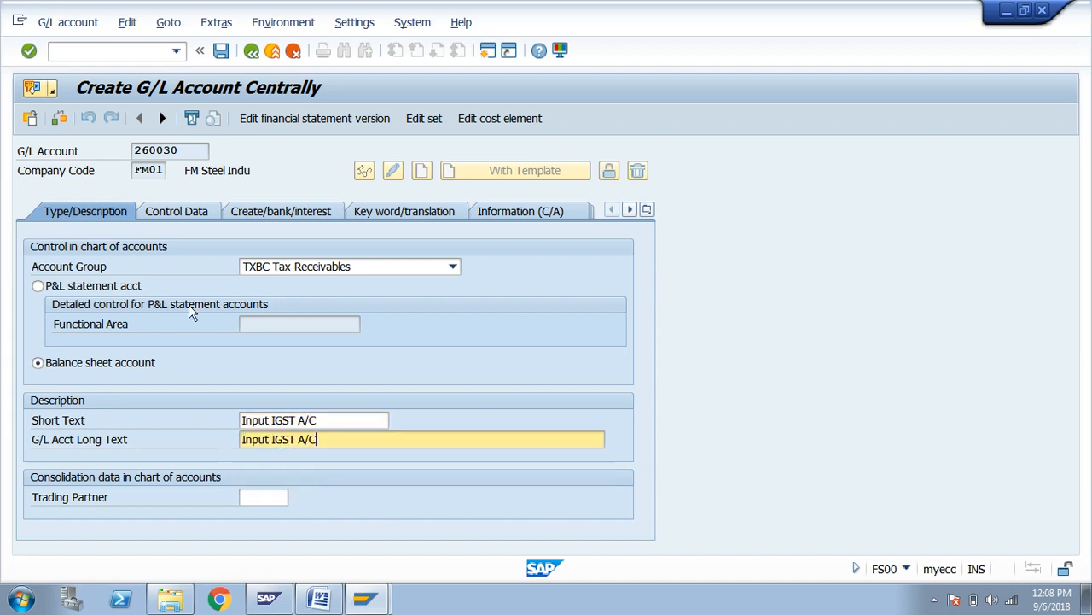
# Set the account's tax category to F3 (FM Indian TAX FOR IGST), save the account and leave G/L account maintenance.
pyautogui.click(180, 215)
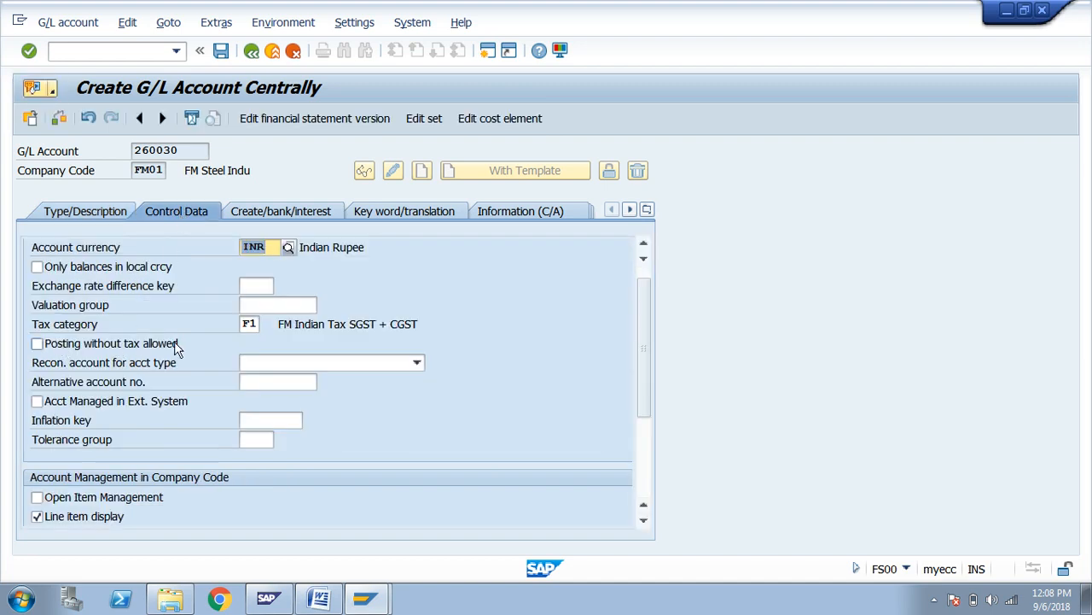
pyautogui.click(256, 324)
pyautogui.press('BackSpace')
pyautogui.press('BackSpace')
pyautogui.click(267, 325)
pyautogui.doubleClick(102, 356)
pyautogui.press('Return')
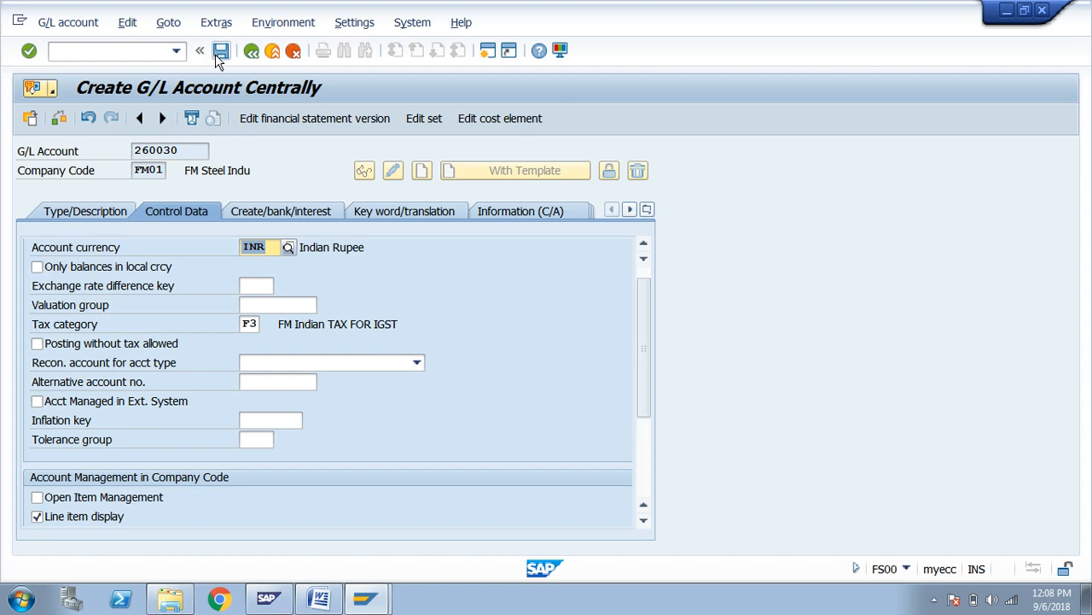
pyautogui.click(221, 50)
pyautogui.press('Return')
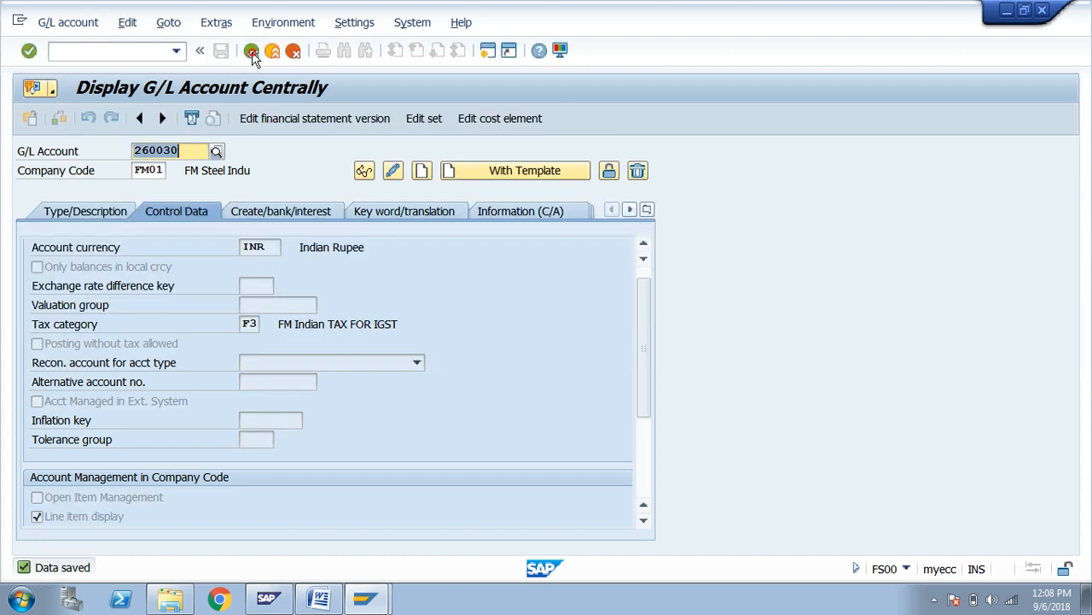
pyautogui.click(252, 51)
# Switch to the Word checklist and colour the "Create GL Account ( FS00 )" line red.
pyautogui.hotkey('alt', 'Tab')
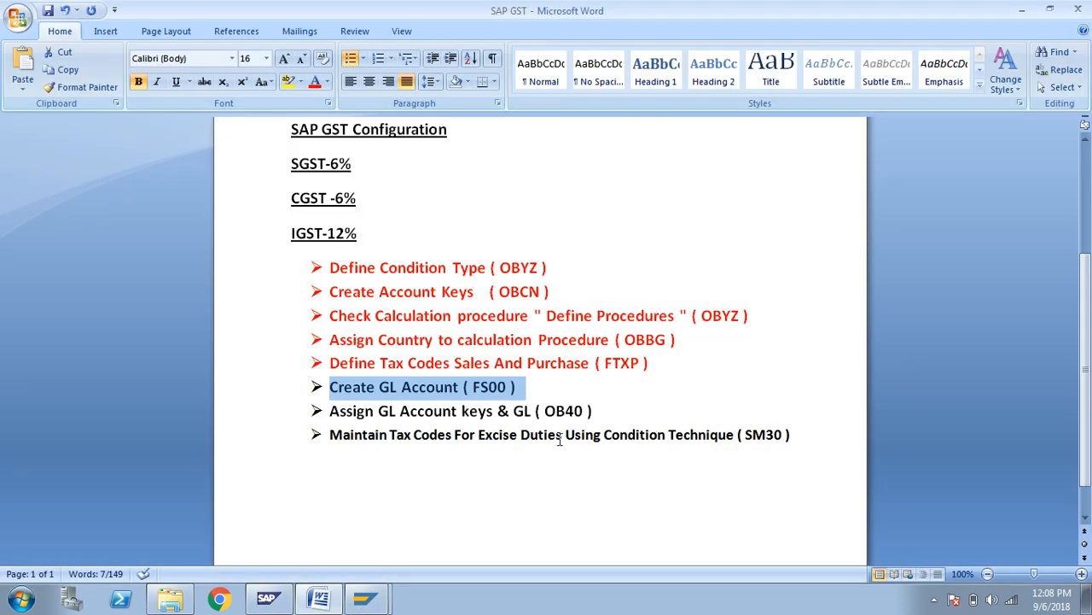
pyautogui.click(541, 395)
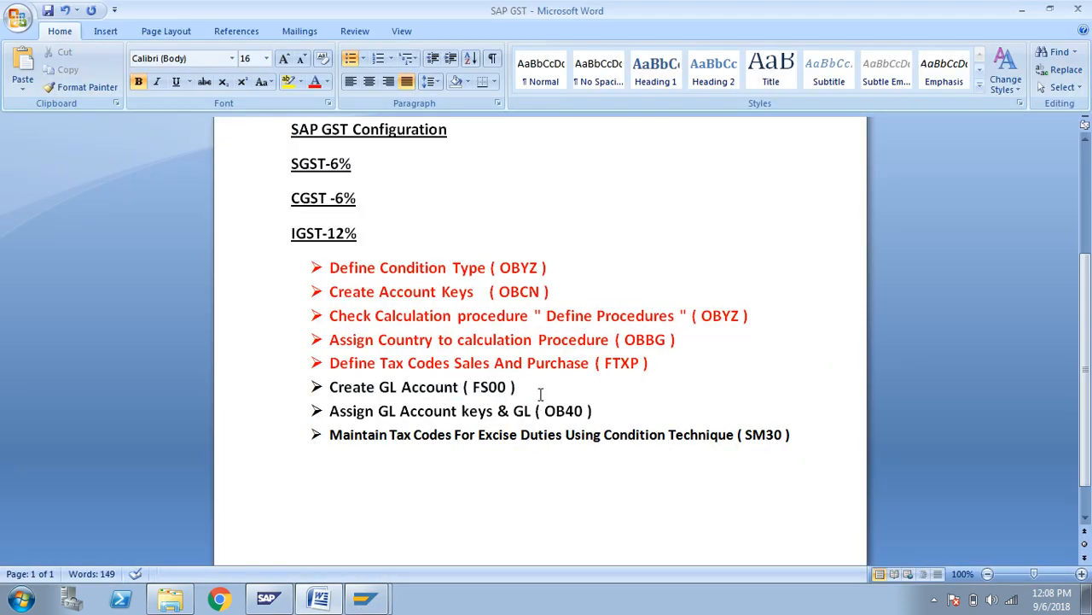
pyautogui.moveTo(540, 393); pyautogui.dragTo(402, 389)
pyautogui.moveTo(527, 390); pyautogui.dragTo(331, 386)
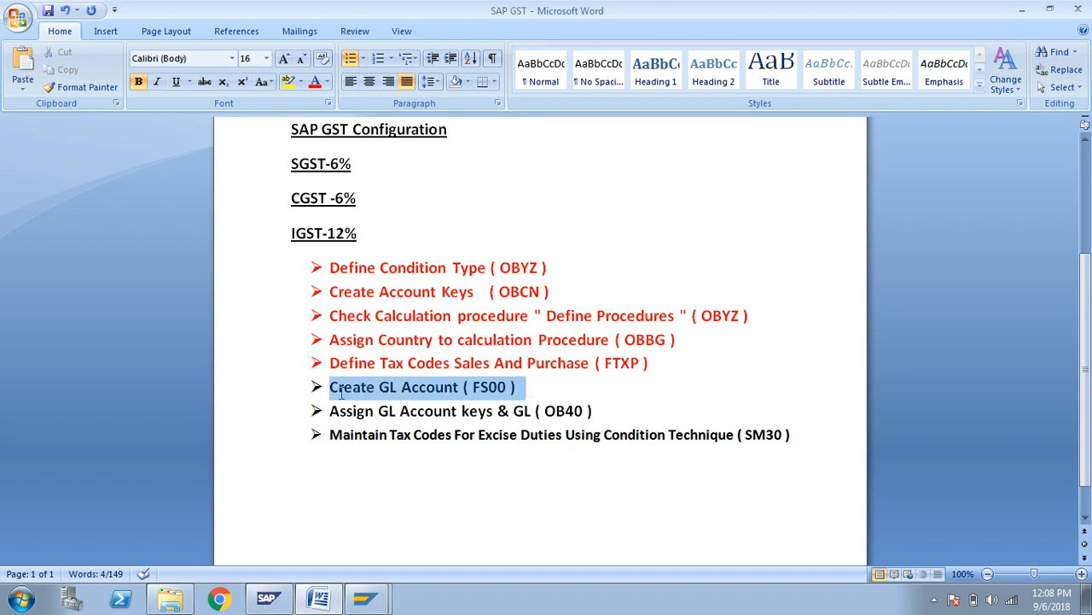
pyautogui.click(314, 82)
pyautogui.click(566, 412)
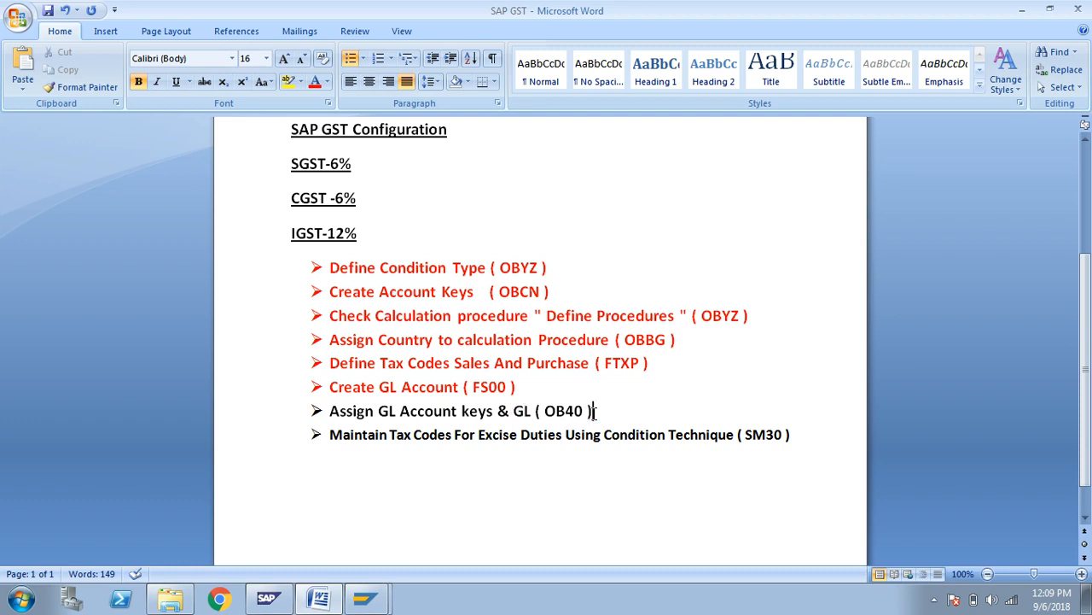
# Highlight the OB40 code in the checklist, switch back to SAP and open transaction OB40.
pyautogui.moveTo(595, 411); pyautogui.dragTo(542, 412)
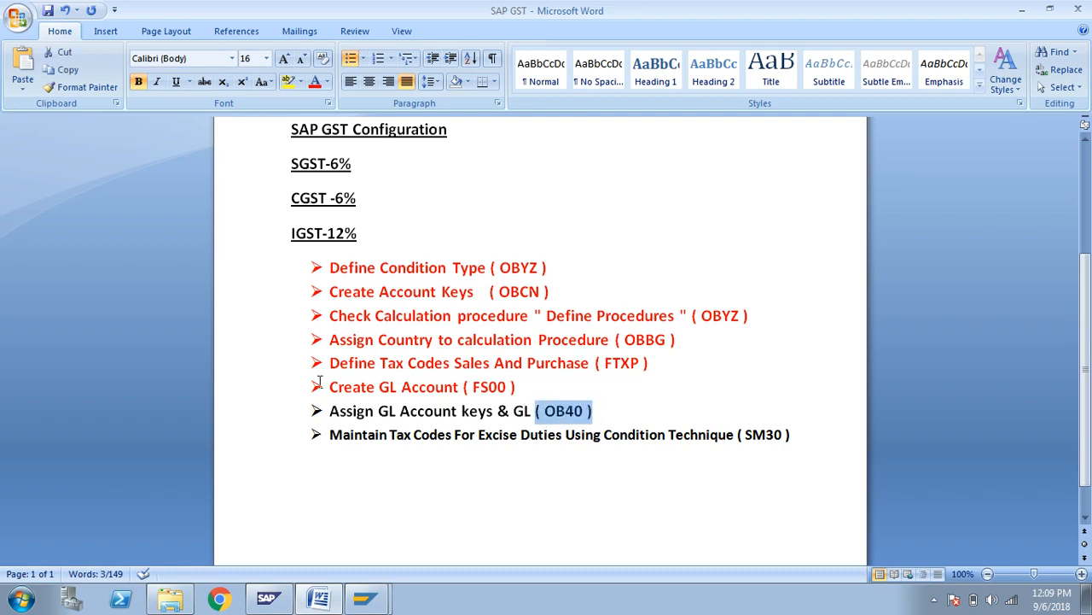
pyautogui.hotkey('alt', 'Tab')
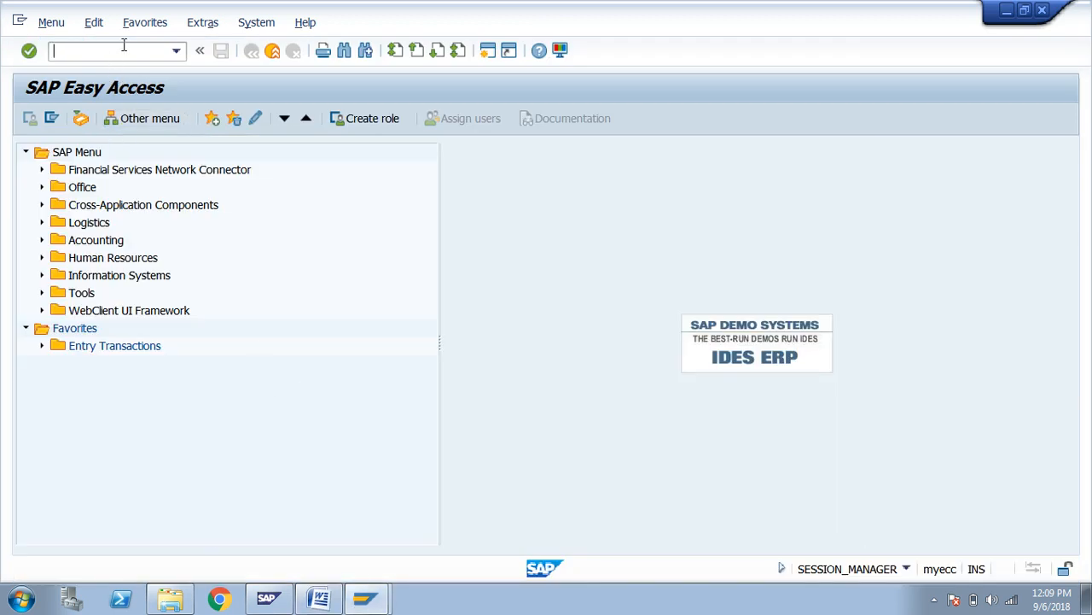
pyautogui.click(124, 45)
pyautogui.write('OB40')
pyautogui.press('Return')
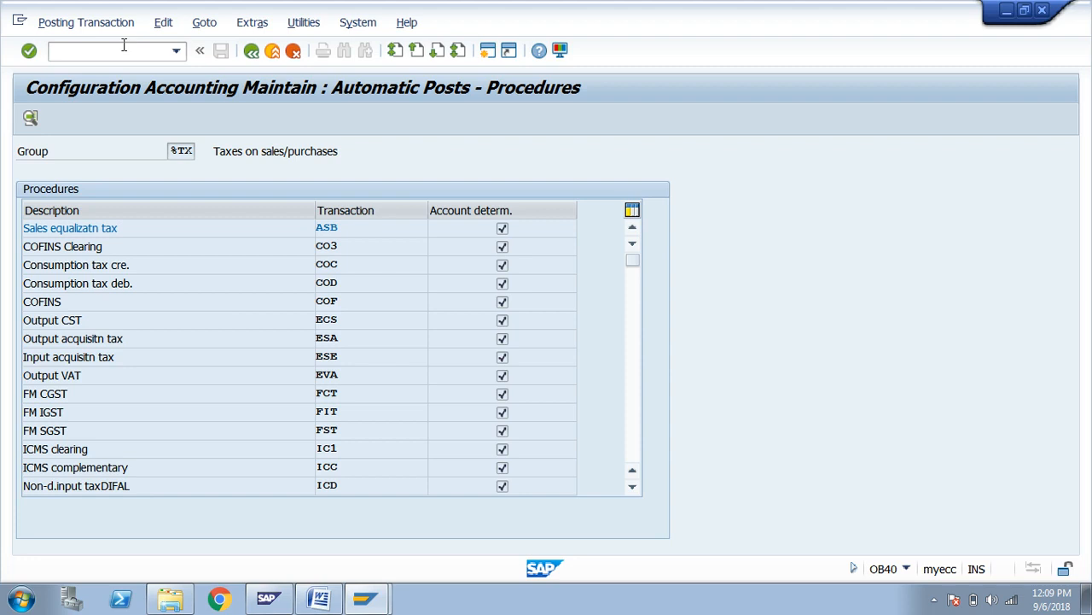
# Look through the taxes on sales/purchases procedures to locate the FM CGST, FM IGST and FM SGST transactions.
pyautogui.scroll(-5, 230, 317)
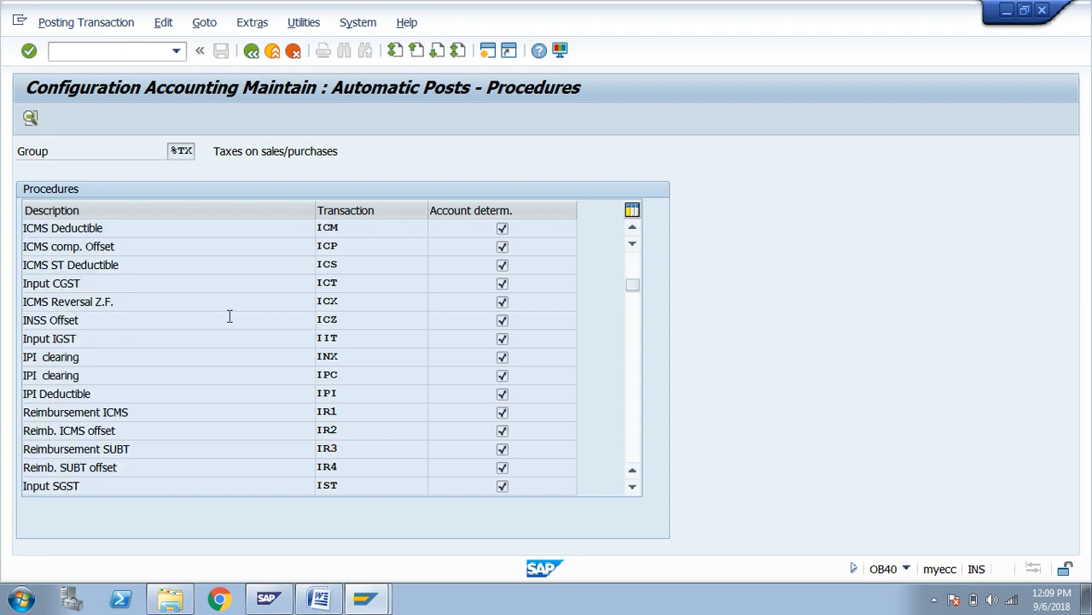
pyautogui.scroll(5, 229, 316)
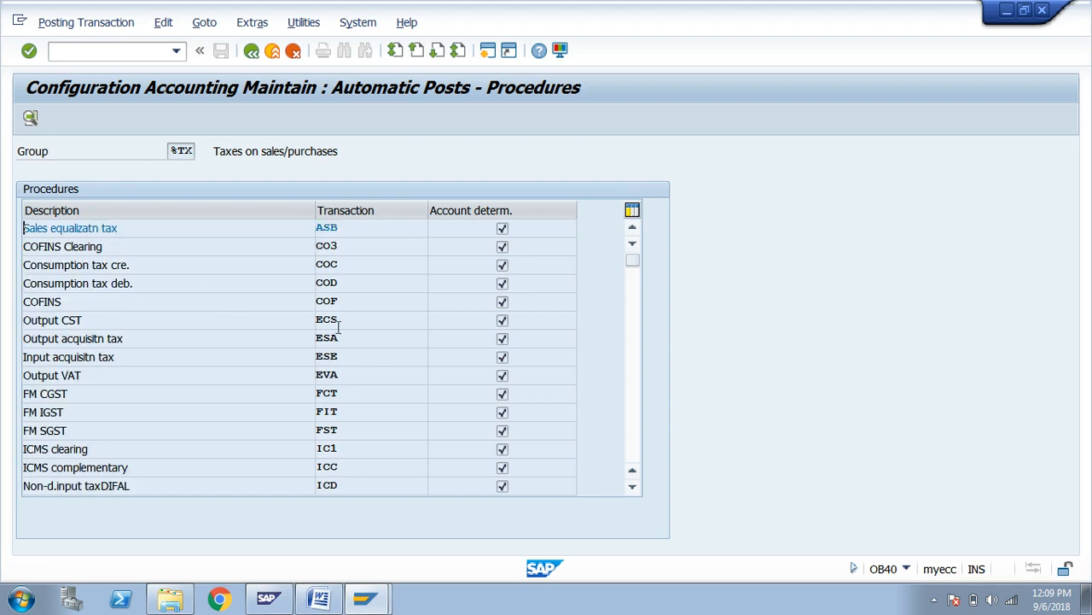
pyautogui.scroll(-5, 387, 297)
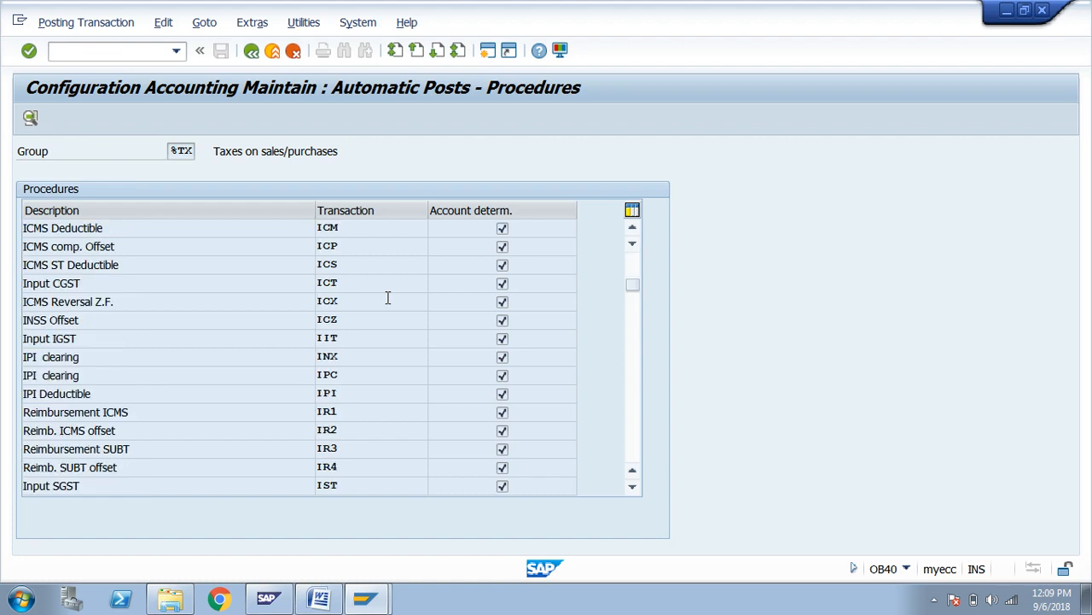
pyautogui.scroll(-15, 388, 297)
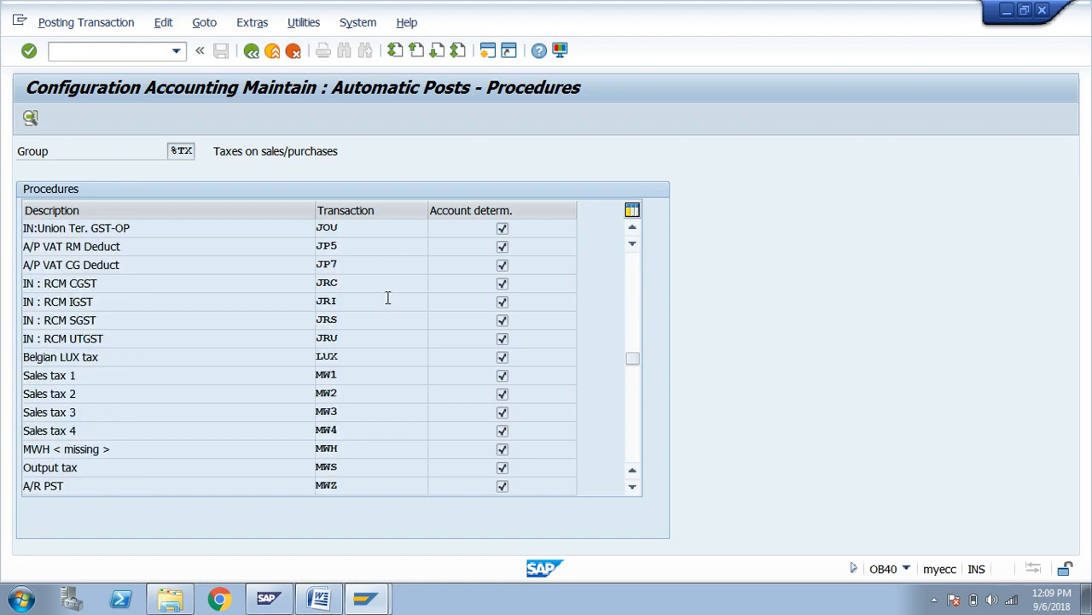
pyautogui.scroll(-20, 388, 297)
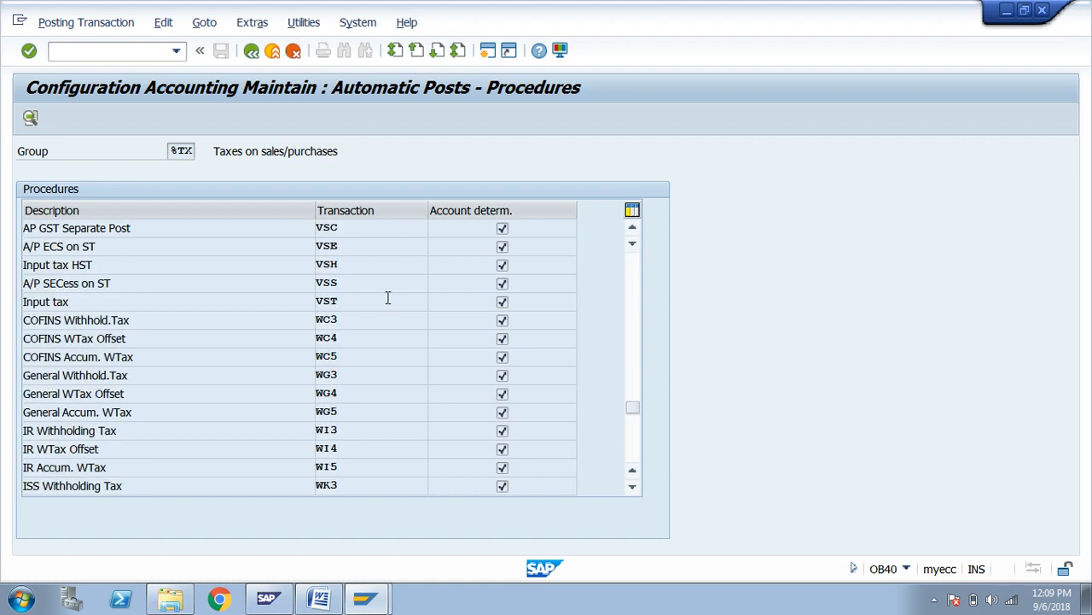
pyautogui.scroll(6, 387, 297)
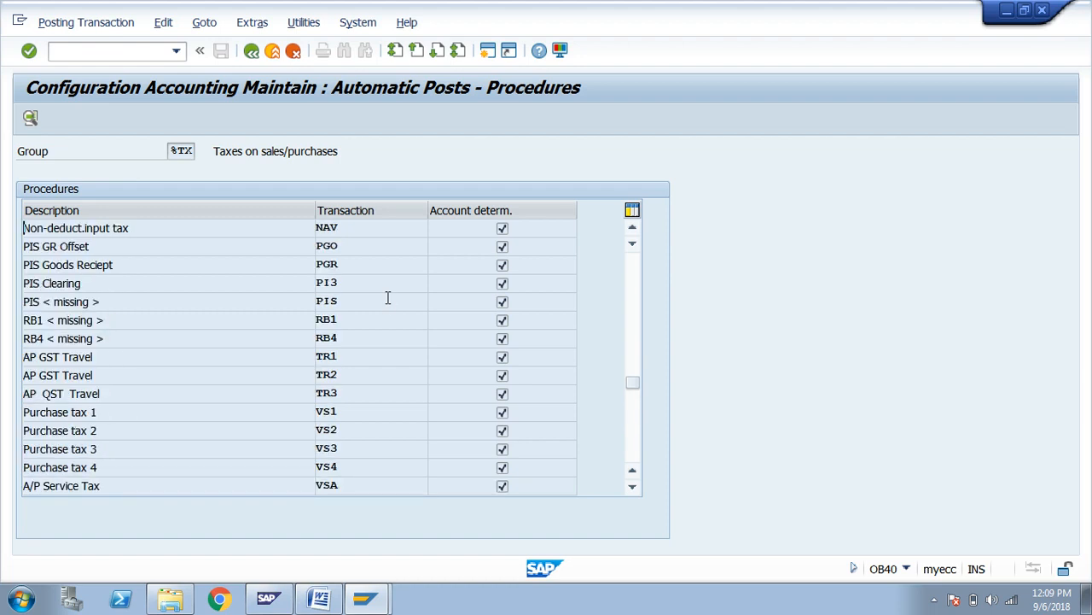
pyautogui.scroll(5, 387, 297)
pyautogui.scroll(12, 387, 297)
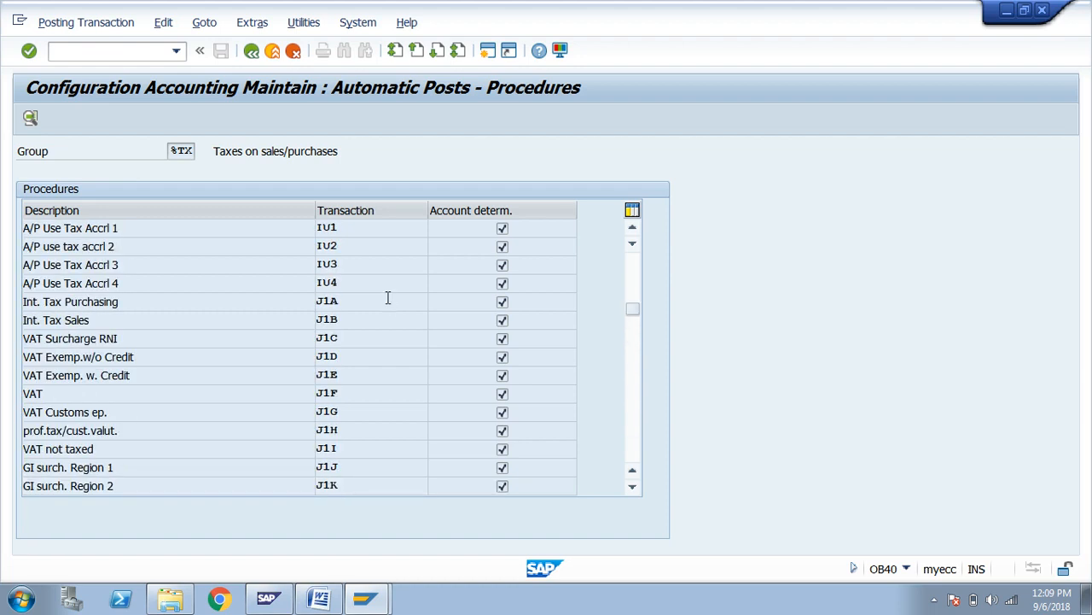
pyautogui.scroll(5, 387, 297)
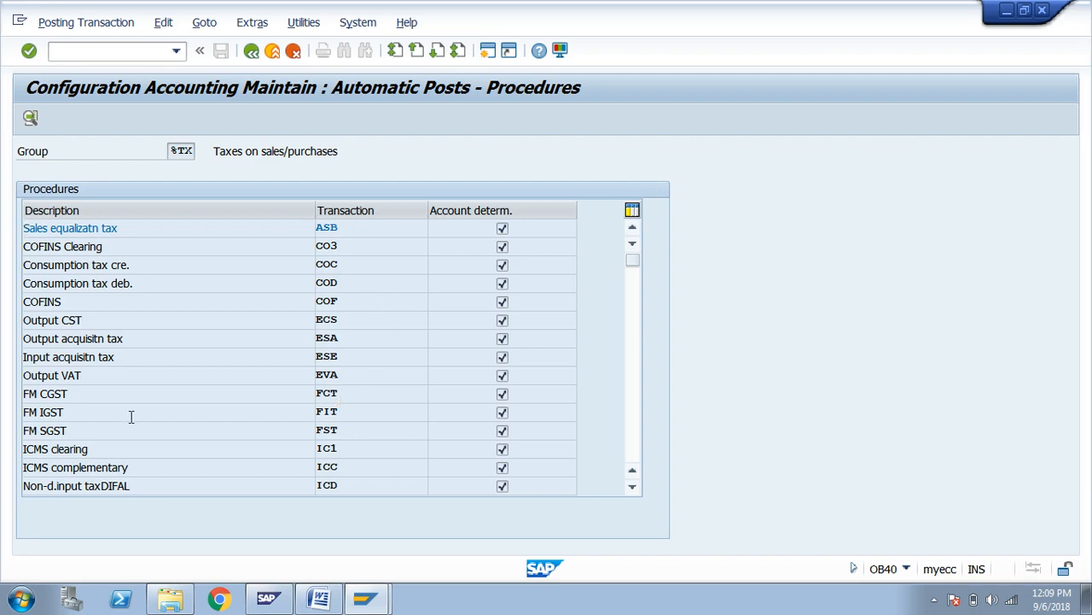
# Open transaction FST (FM SGST) for chart of accounts FOCA and save its rules with no tax code dependency.
pyautogui.click(54, 396)
pyautogui.doubleClick(339, 429)
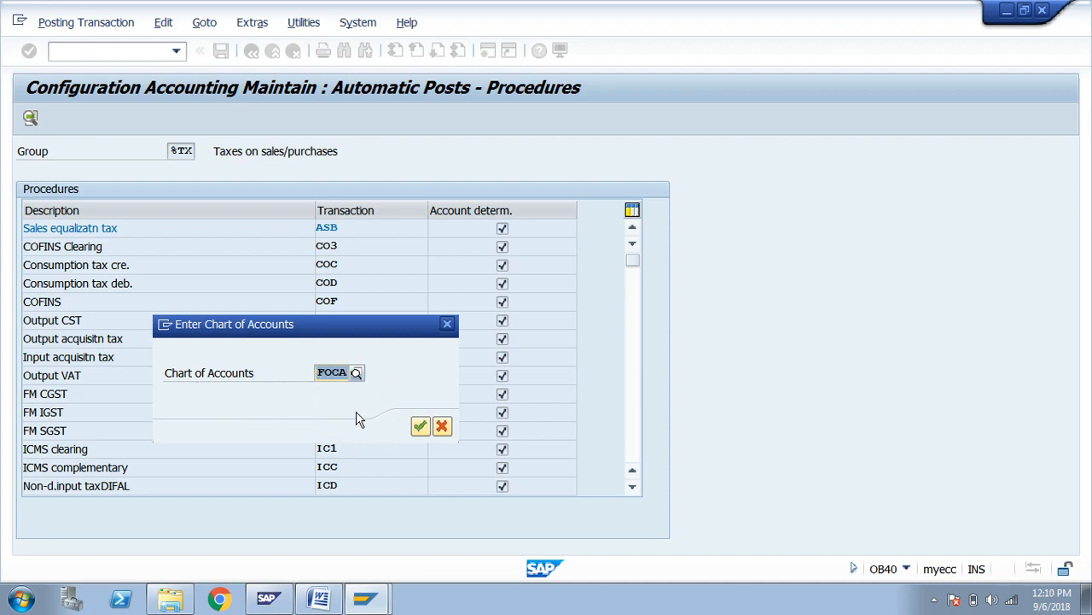
pyautogui.click(418, 428)
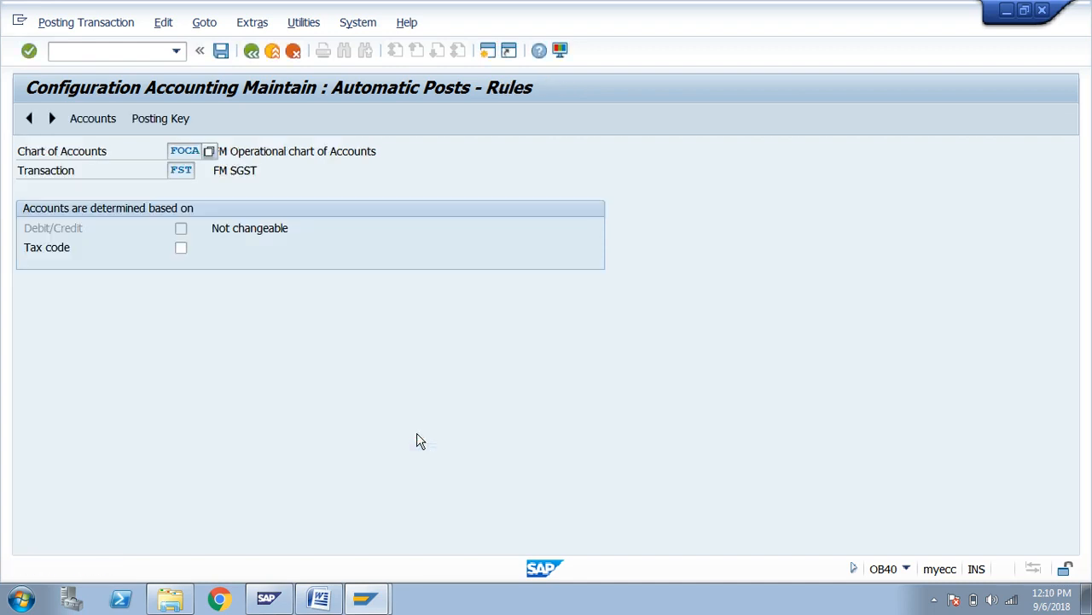
pyautogui.click(147, 128)
pyautogui.click(262, 338)
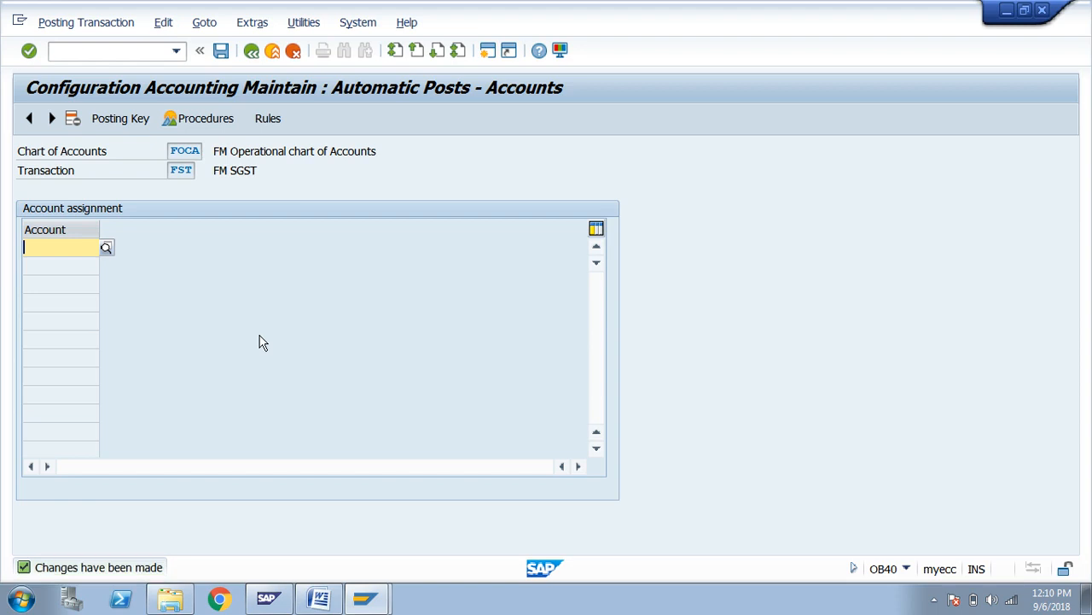
# Set the FST posting keys to debit 40 and credit 50 and save them to the proposed customizing request.
pyautogui.click(123, 121)
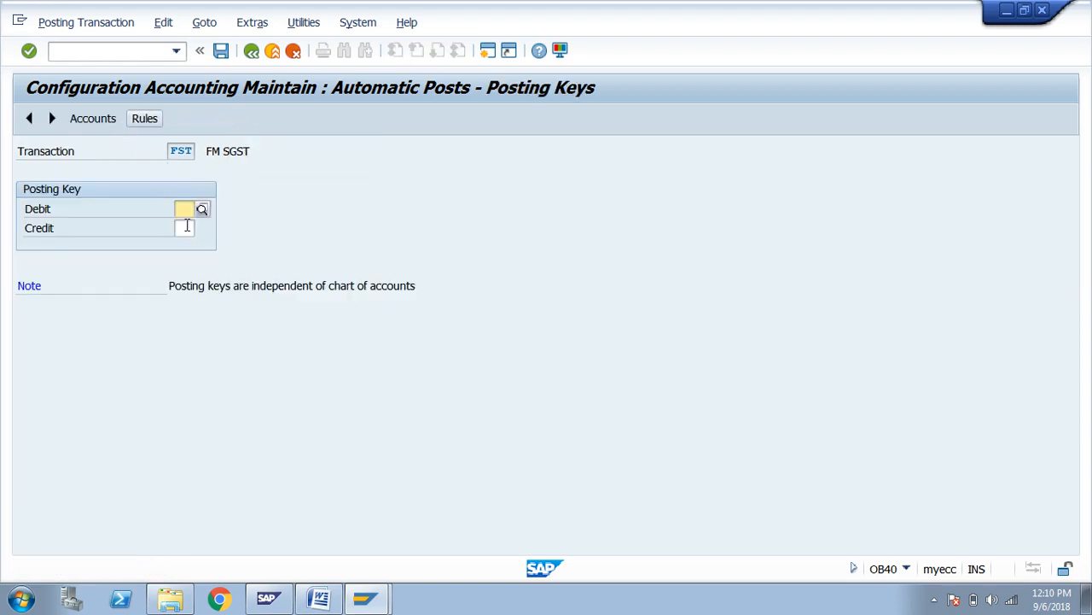
pyautogui.write('40')
pyautogui.click(190, 228)
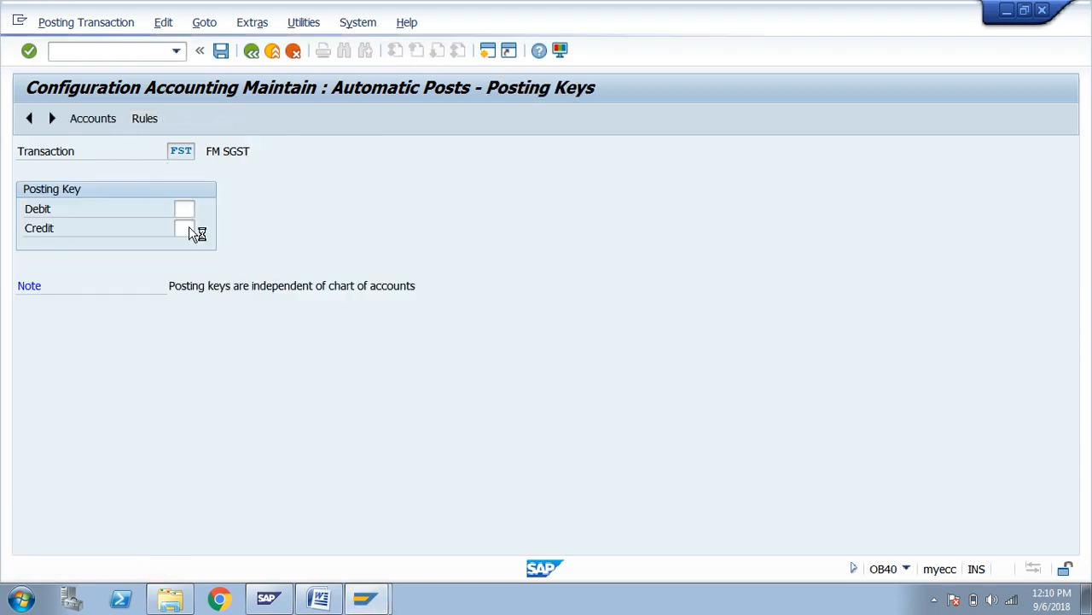
pyautogui.write('50')
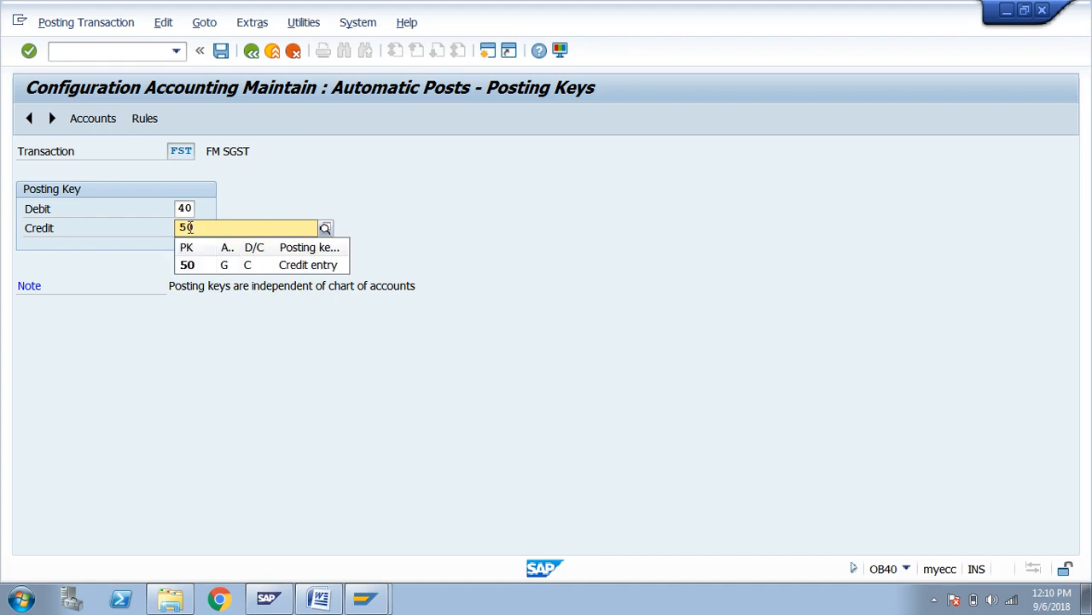
pyautogui.click(327, 157)
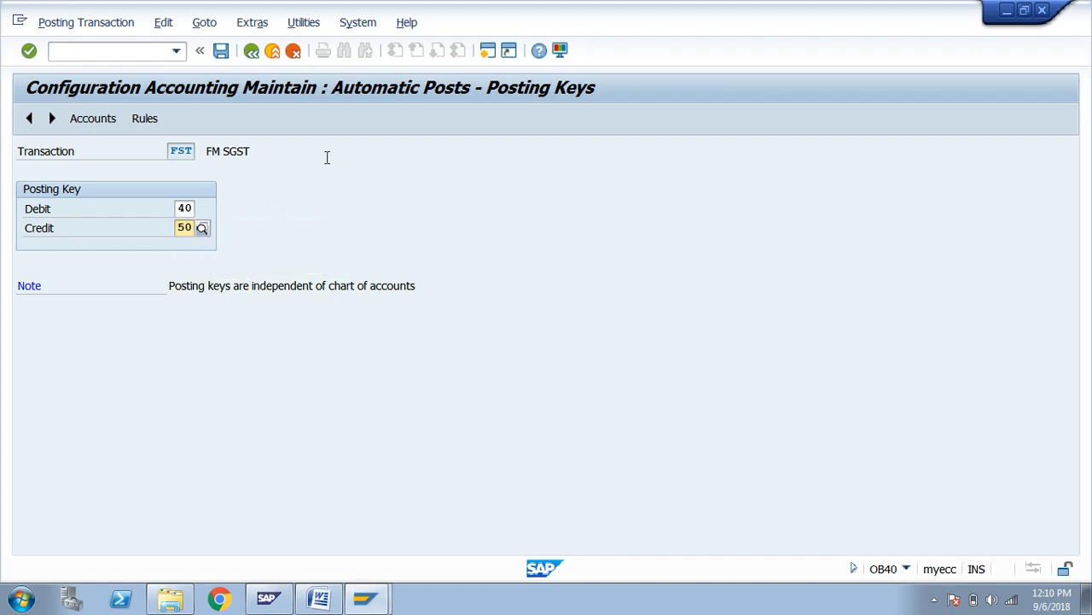
pyautogui.click(105, 126)
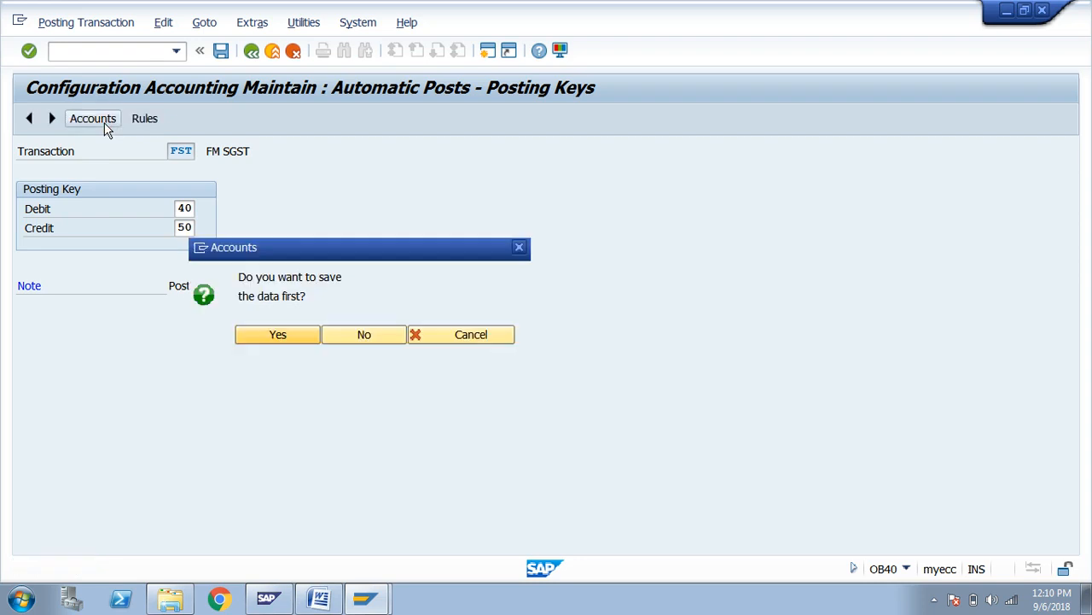
pyautogui.click(275, 337)
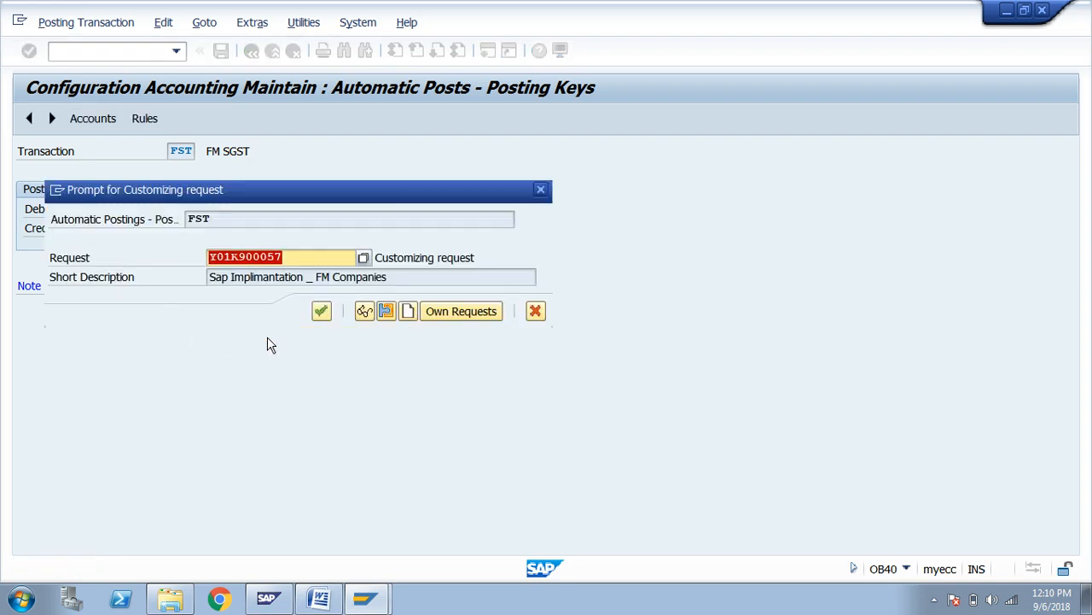
pyautogui.click(321, 311)
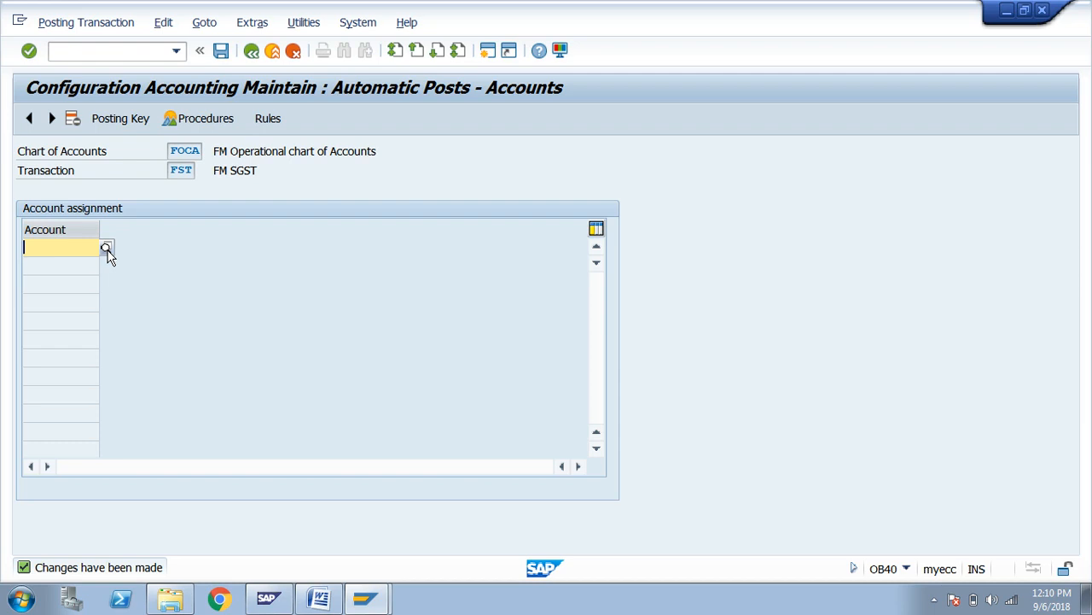
# Assign account 260000 (Input SGST A/C) from company code FM01 to FST, save it and return to the procedures list.
pyautogui.click(106, 247)
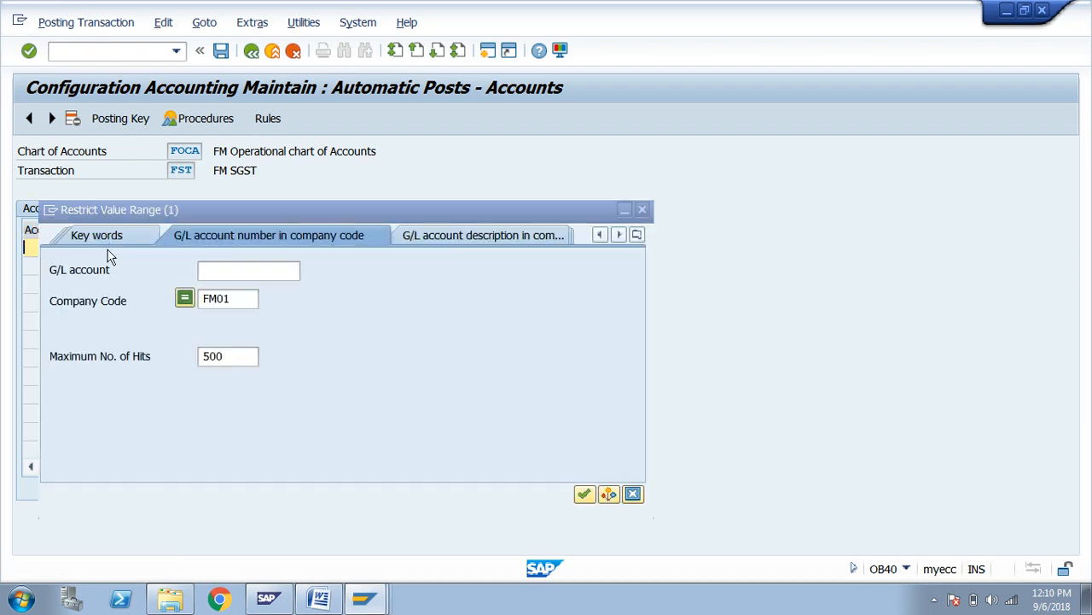
pyautogui.click(232, 270)
pyautogui.press('Return')
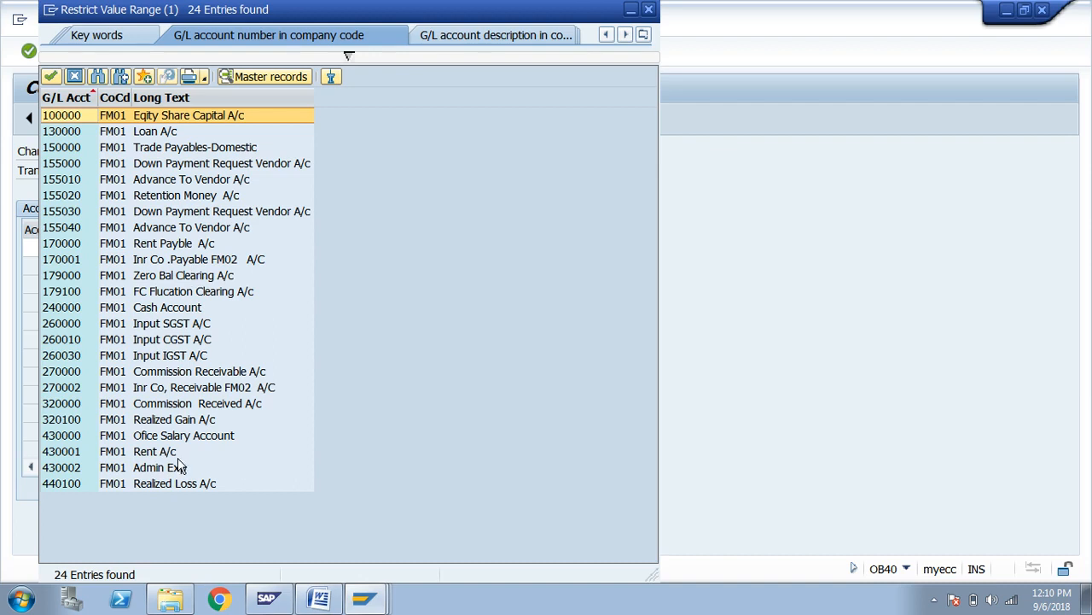
pyautogui.doubleClick(170, 324)
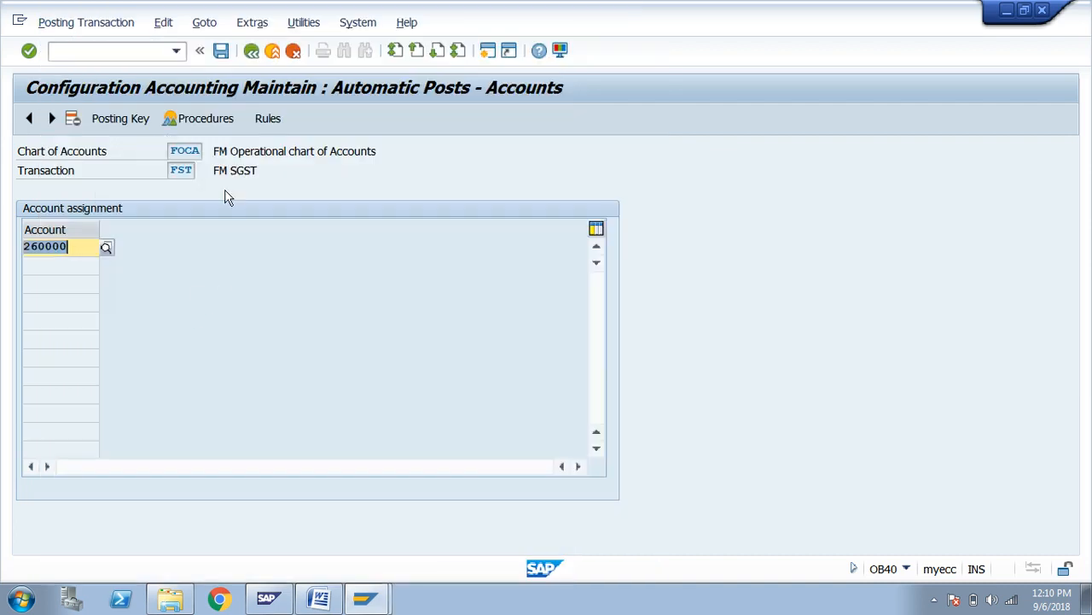
pyautogui.click(222, 52)
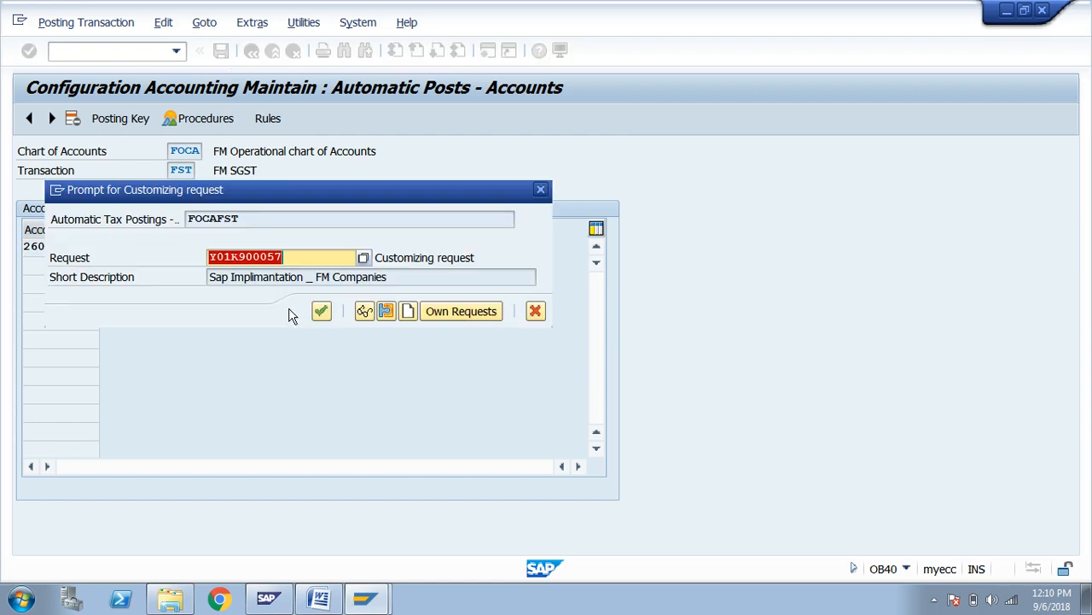
pyautogui.click(323, 315)
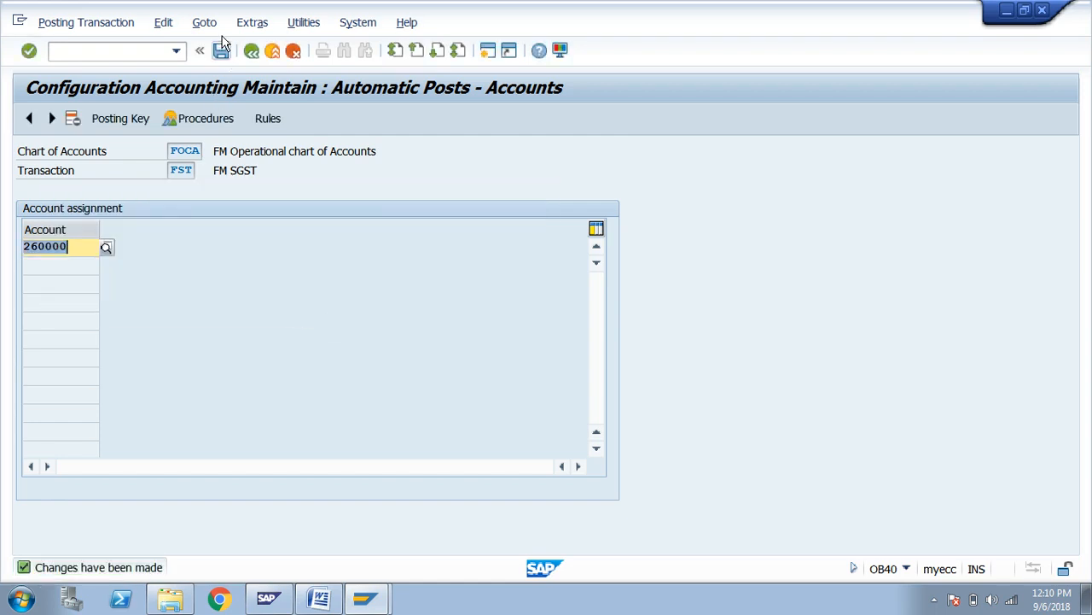
pyautogui.click(223, 52)
pyautogui.click(252, 52)
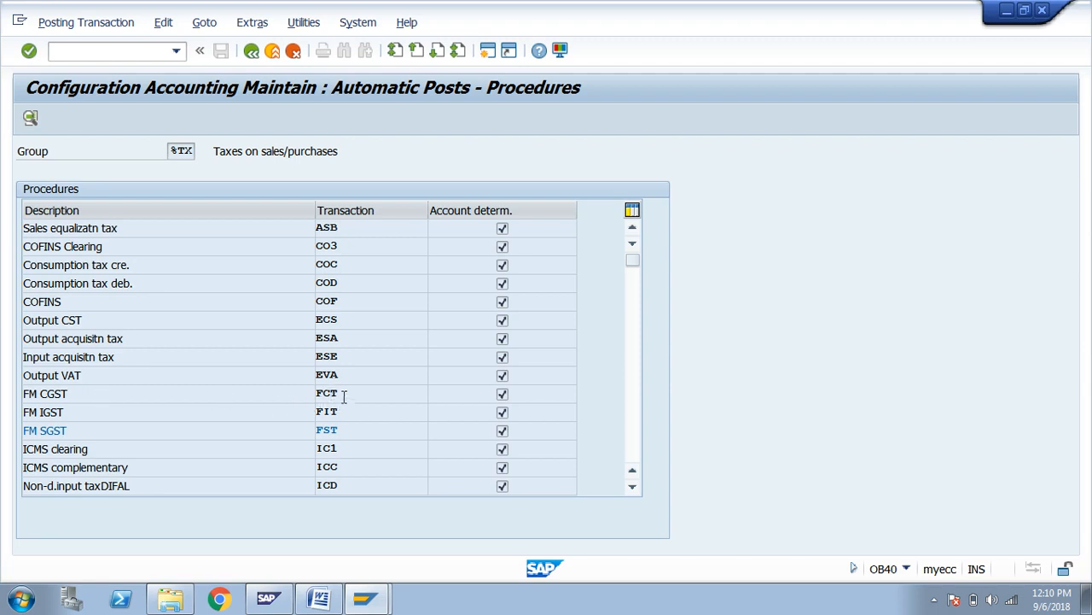
# Open transaction FCT (FM CGST), save its rules with no tax code dependency and go to its posting keys.
pyautogui.doubleClick(339, 397)
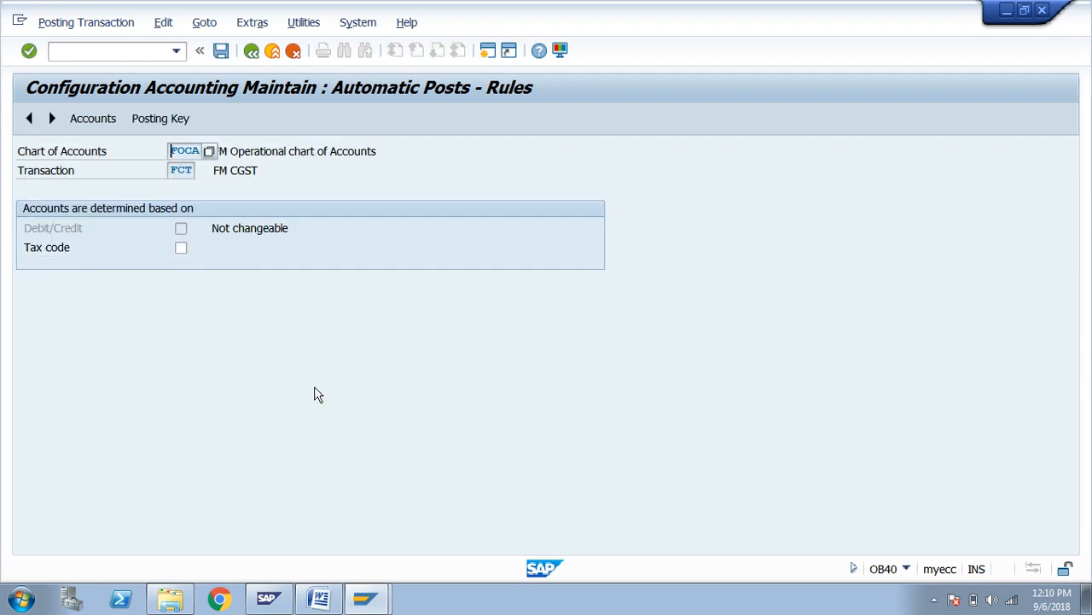
pyautogui.click(164, 118)
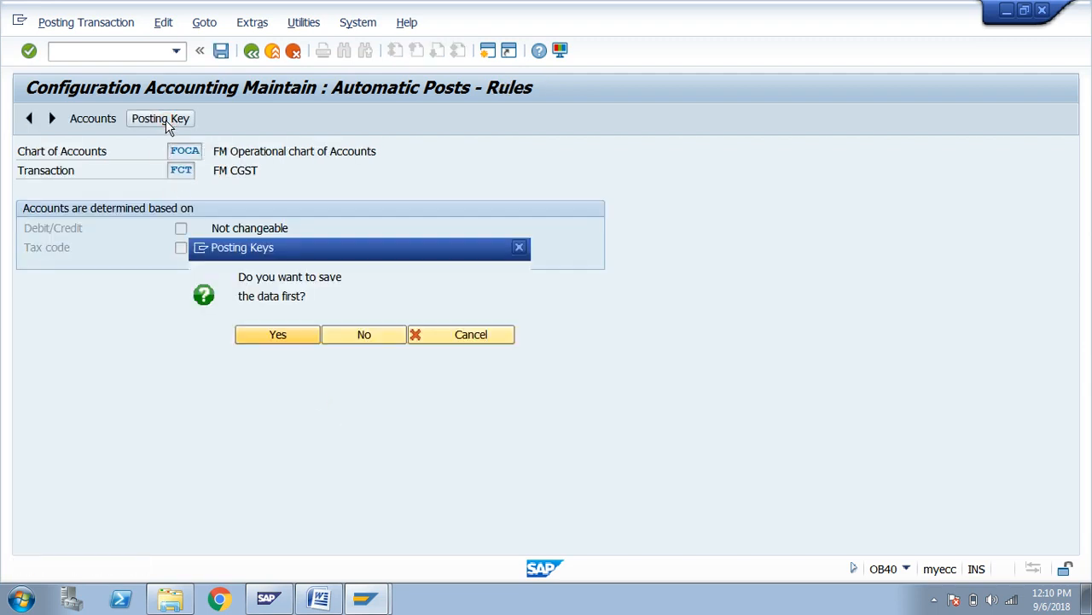
pyautogui.click(276, 335)
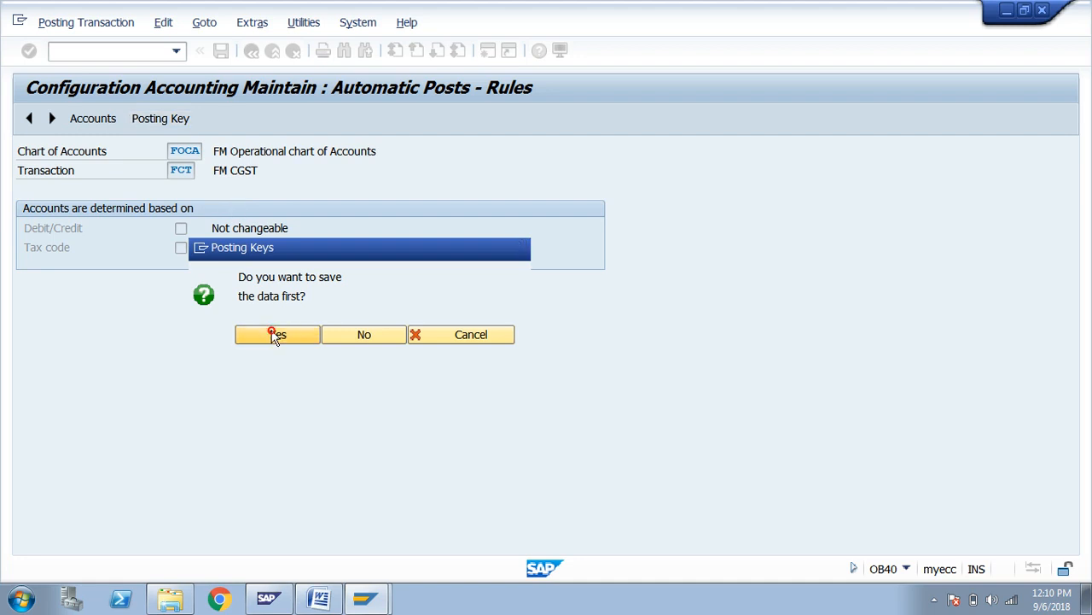
pyautogui.click(120, 120)
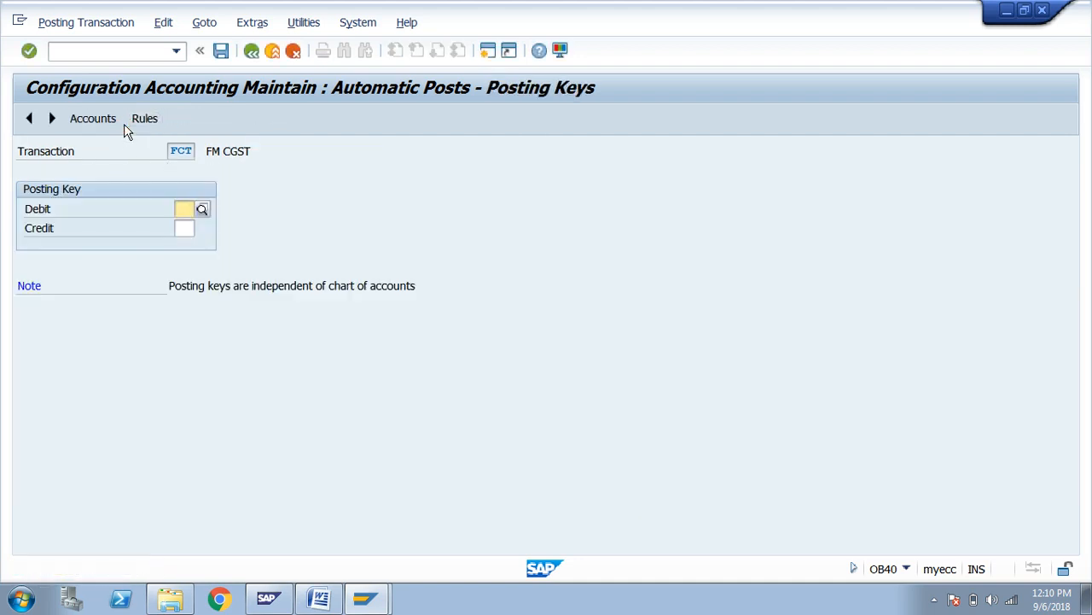
# Set the FCT posting keys to debit 40 and credit 50 and save them to the proposed customizing request.
pyautogui.write('40')
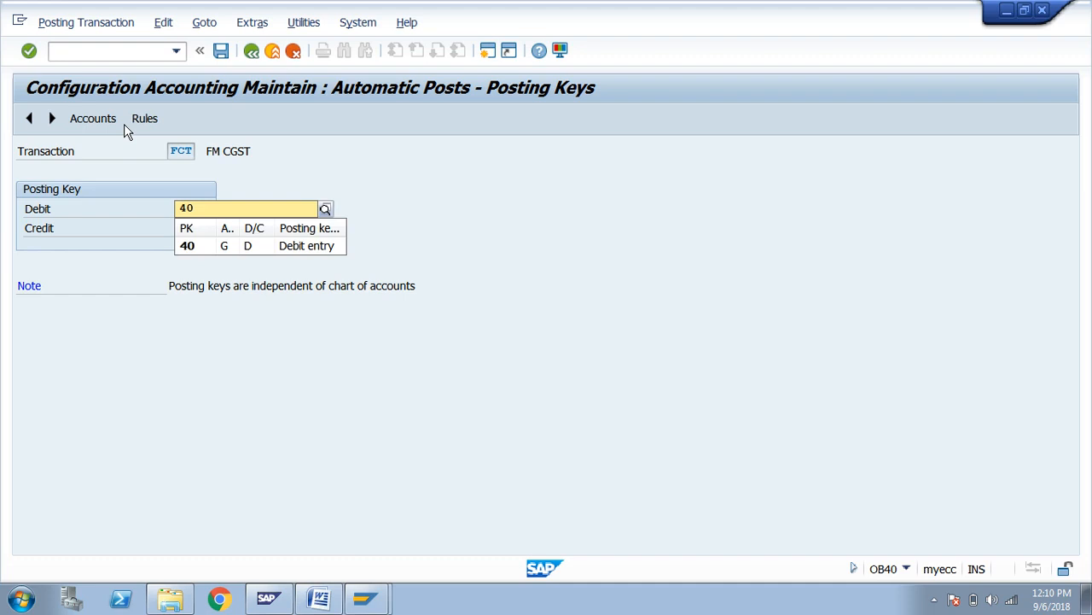
pyautogui.press('Tab')
pyautogui.write('50')
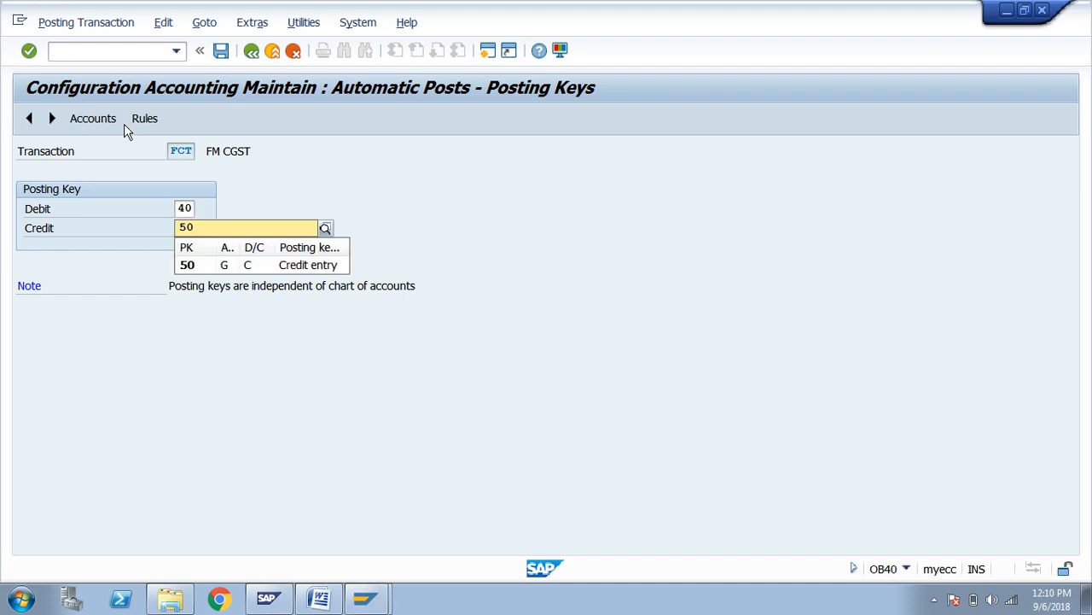
pyautogui.press('Return')
pyautogui.click(96, 124)
pyautogui.click(281, 333)
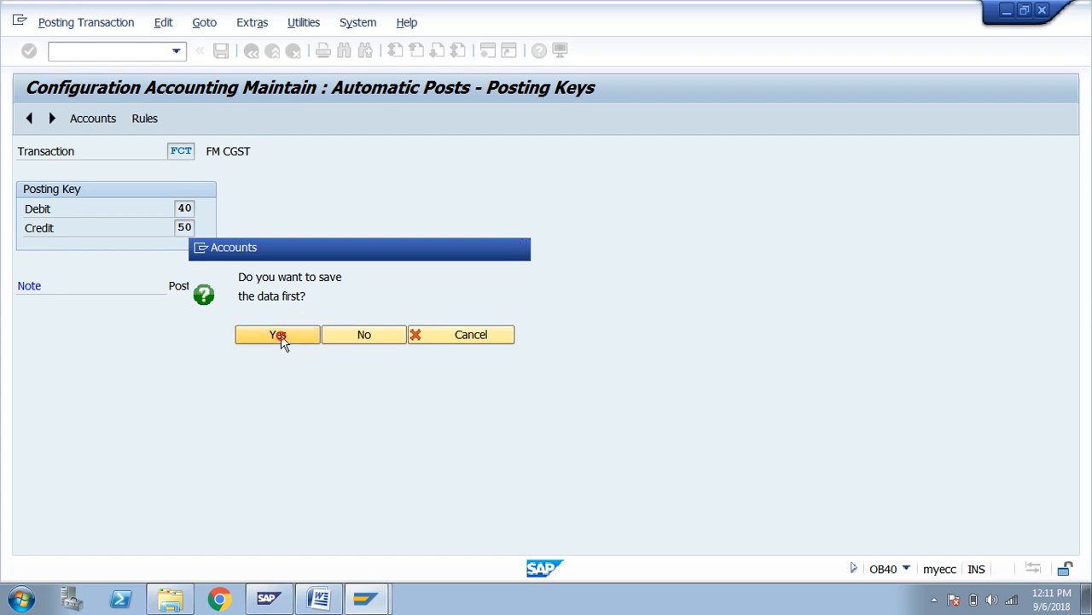
pyautogui.click(321, 310)
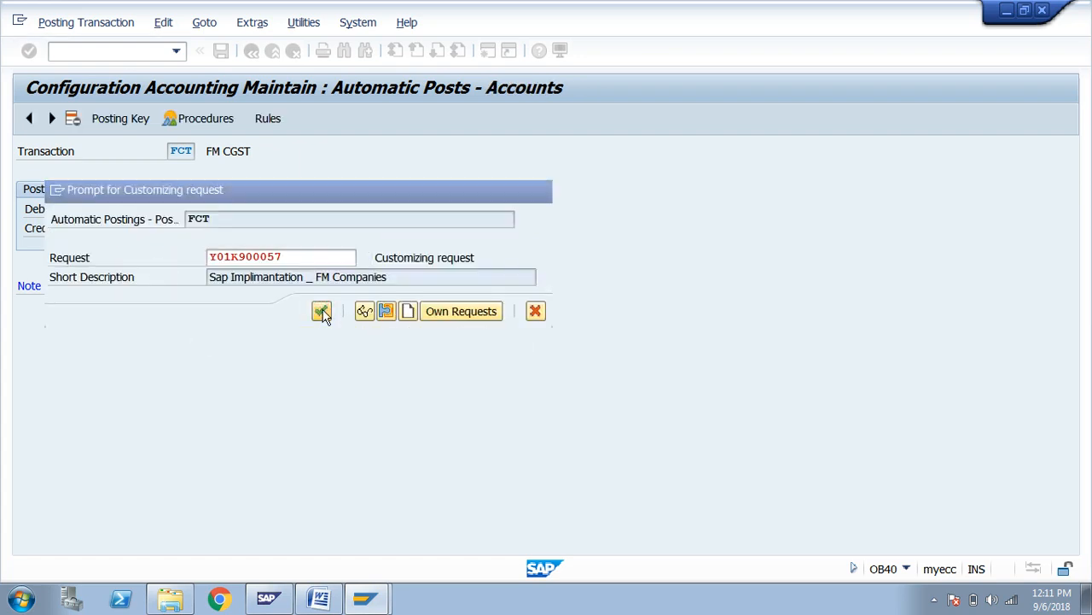
# Assign account 260010 (Input CGST A/C) from company code FM01 to FCT, save it to the proposed request and return to the procedures list.
pyautogui.click(107, 248)
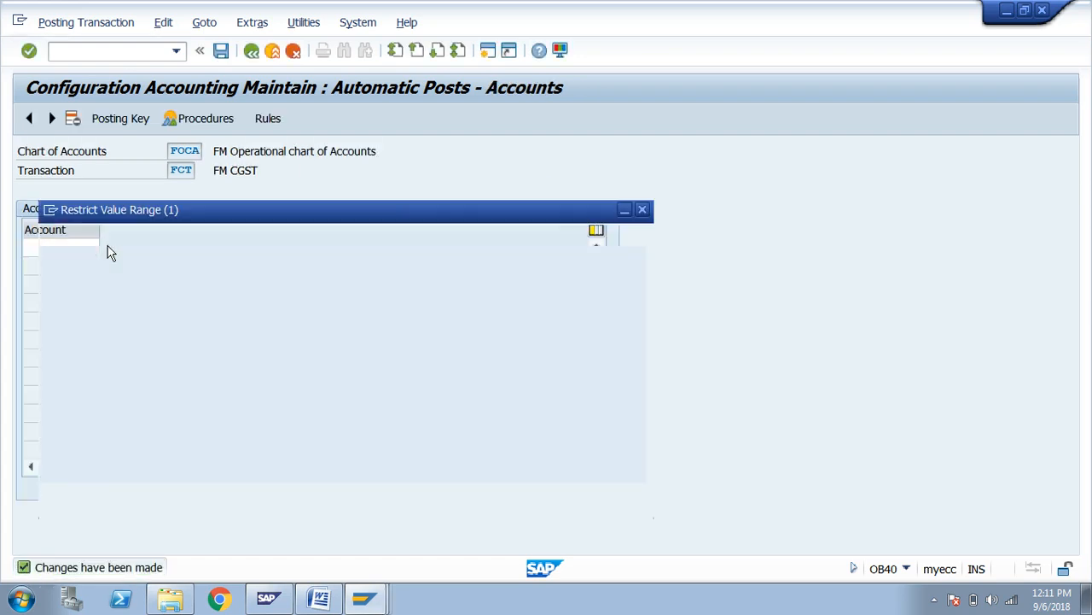
pyautogui.press('Return')
pyautogui.press('Down')
pyautogui.press('Down')
pyautogui.press('Down')
pyautogui.press('Down')
pyautogui.press('Down')
pyautogui.press('Down')
pyautogui.press('Down')
pyautogui.press('Down')
pyautogui.press('Down')
pyautogui.press('Down')
pyautogui.press('Down')
pyautogui.press('Down')
pyautogui.press('Down')
pyautogui.press('Down')
pyautogui.press('Down')
pyautogui.press('Down')
pyautogui.press('Down')
pyautogui.press('Down')
pyautogui.press('Down')
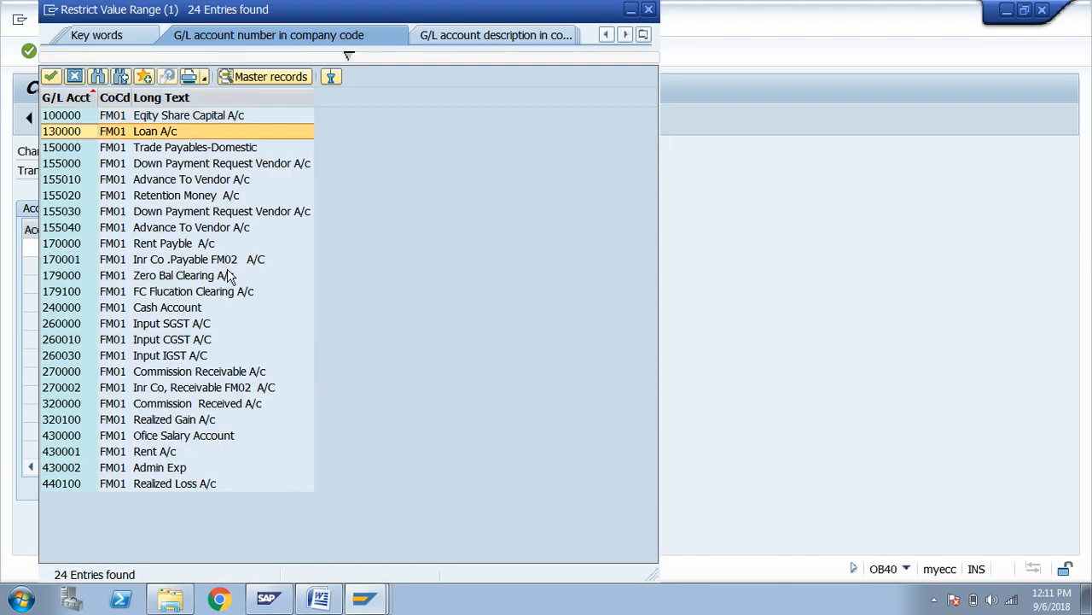
pyautogui.doubleClick(143, 345)
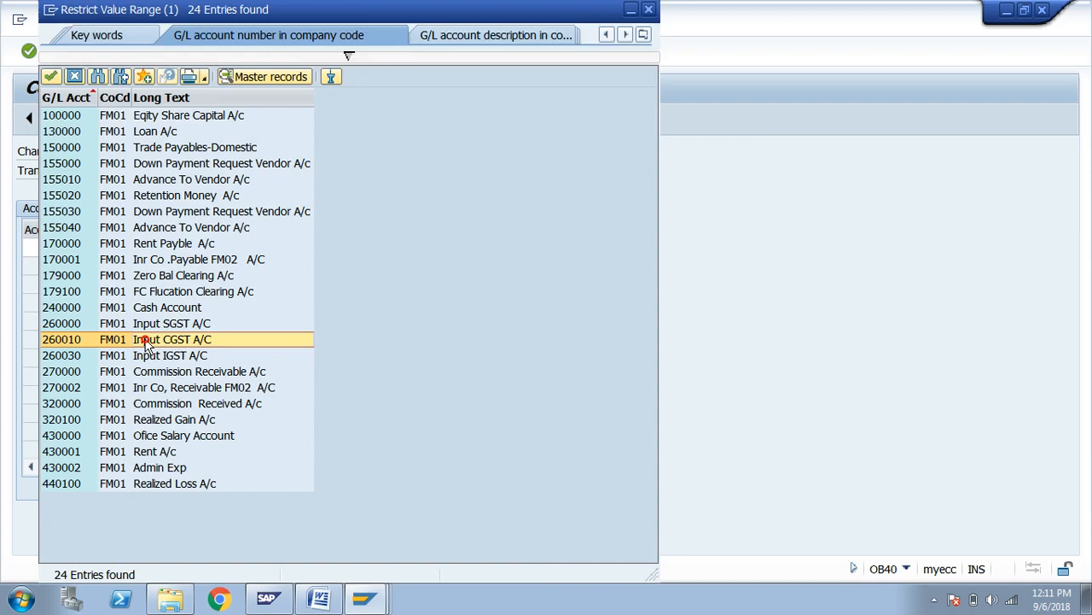
pyautogui.click(221, 53)
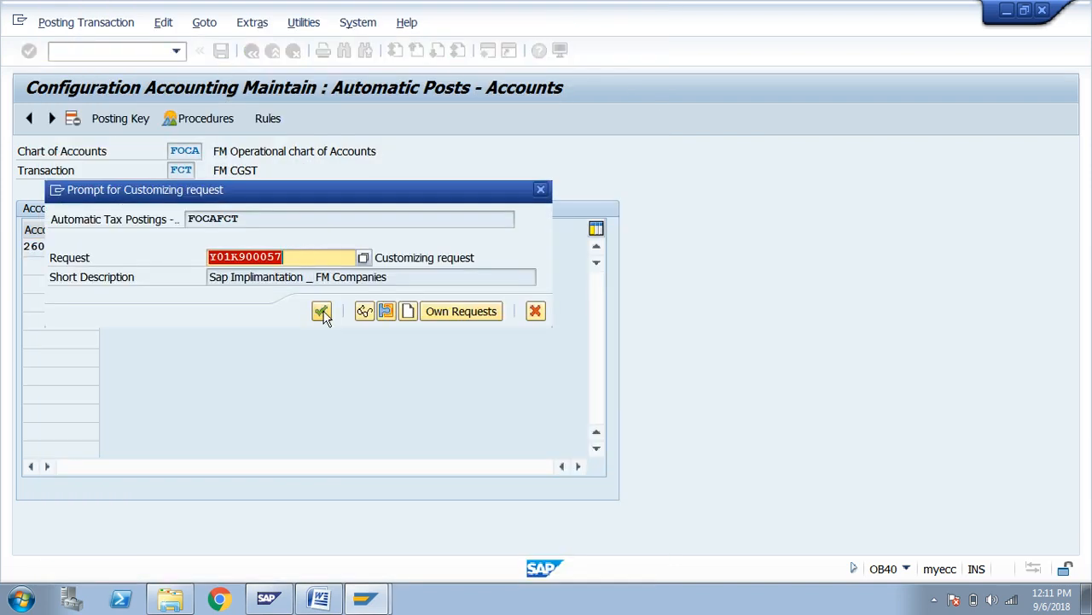
pyautogui.click(321, 311)
pyautogui.click(251, 51)
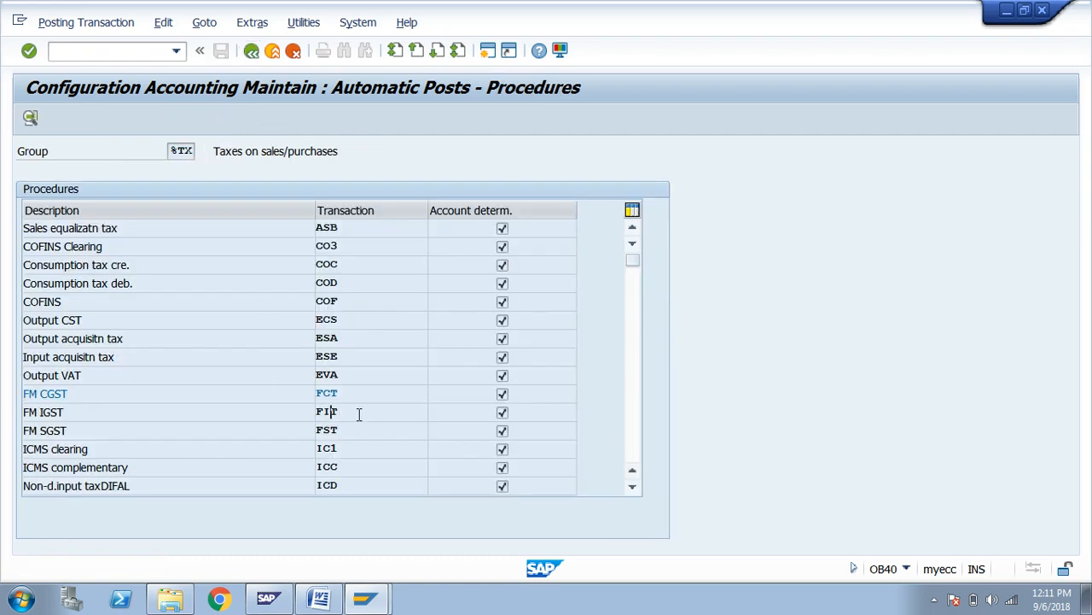
# Open transaction FIT (FM IGST) and save its rules with no tax code dependency.
pyautogui.doubleClick(356, 412)
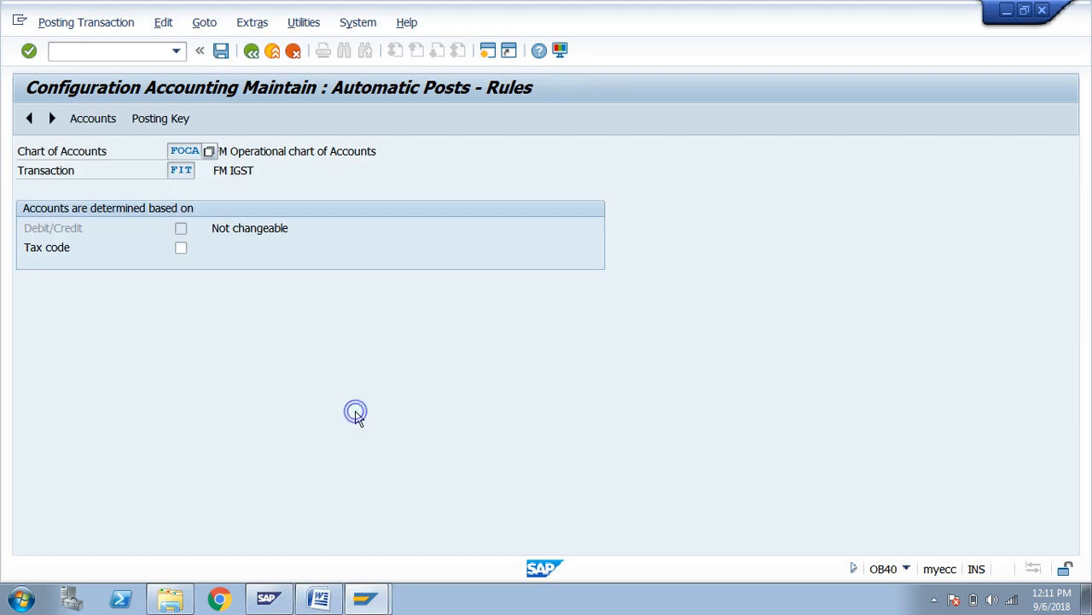
pyautogui.click(150, 122)
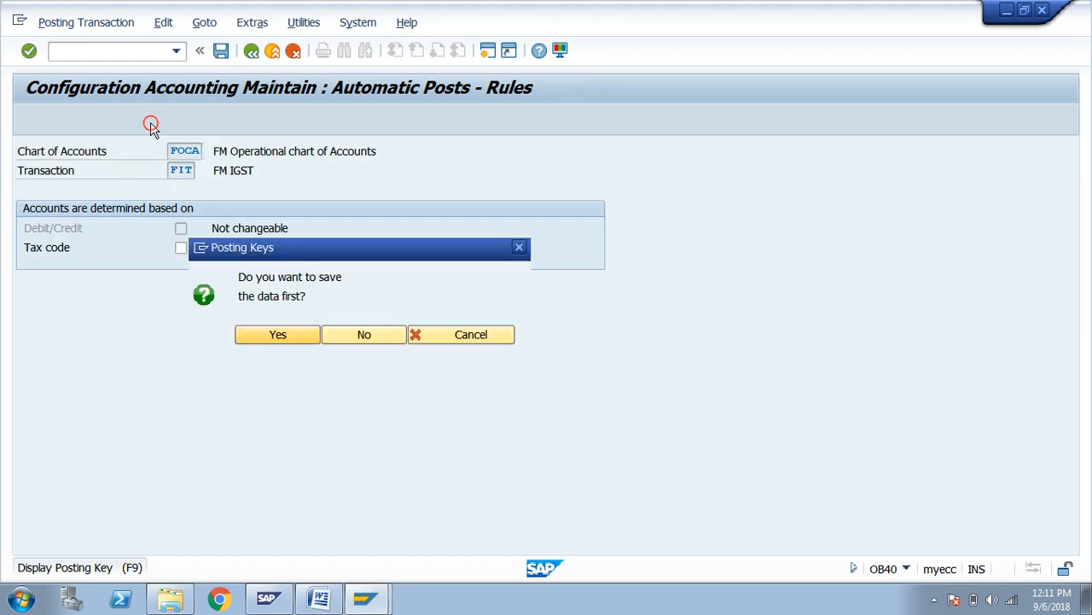
pyautogui.click(261, 338)
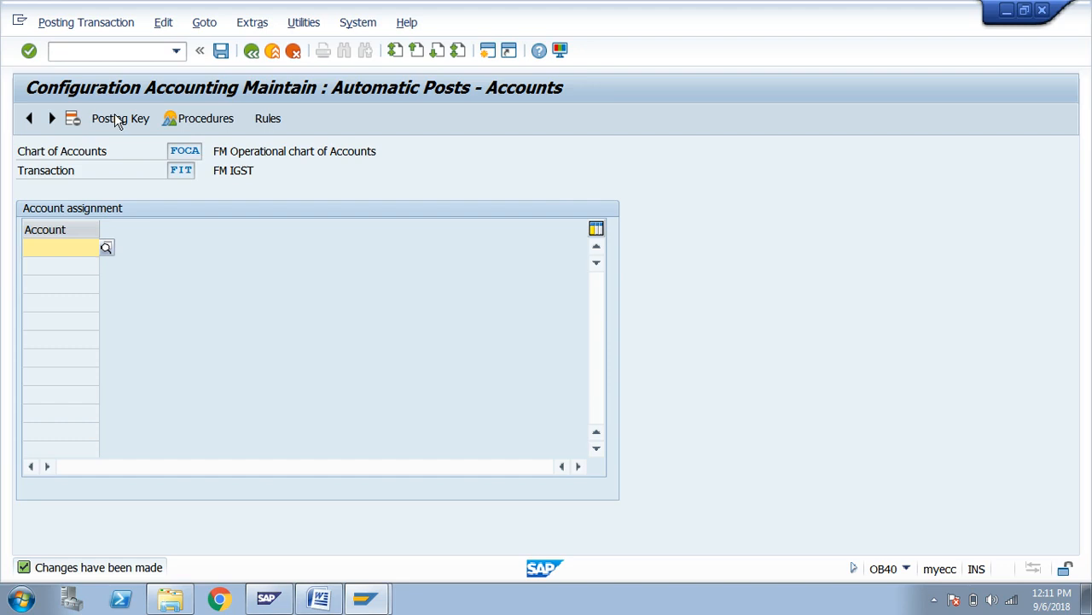
# Set the FIT posting keys to debit 40 and credit 50 and save them to the proposed customizing request.
pyautogui.click(115, 117)
pyautogui.write('40')
pyautogui.press('Tab')
pyautogui.write('50')
pyautogui.press('Return')
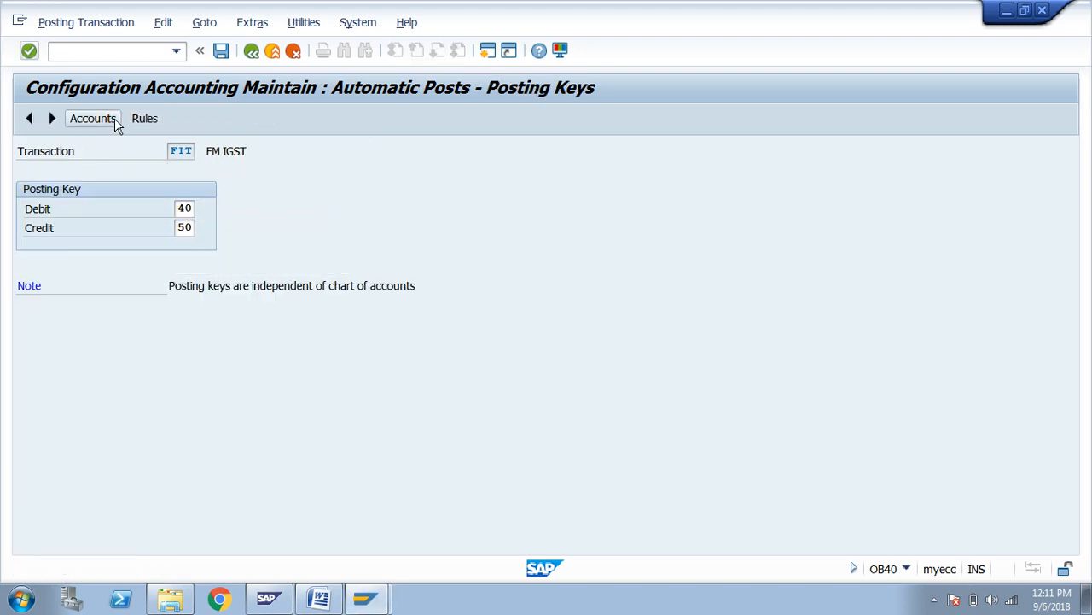
pyautogui.click(92, 120)
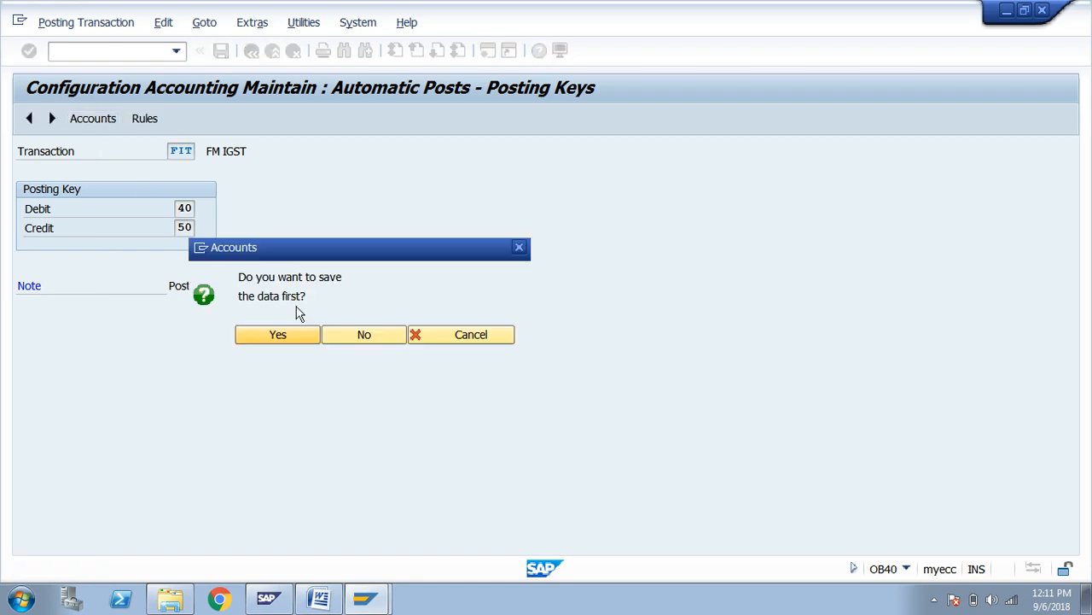
pyautogui.click(281, 339)
pyautogui.click(324, 314)
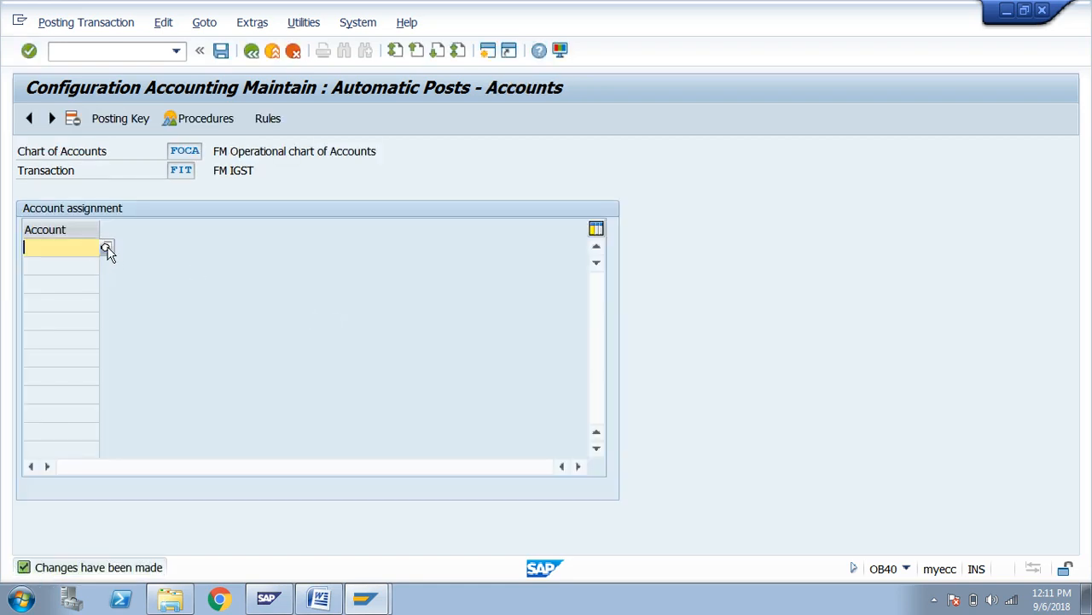
# Assign account 260030 (Input IGST A/C) from company code FM01 to FIT, save it and return to the procedures list.
pyautogui.click(105, 248)
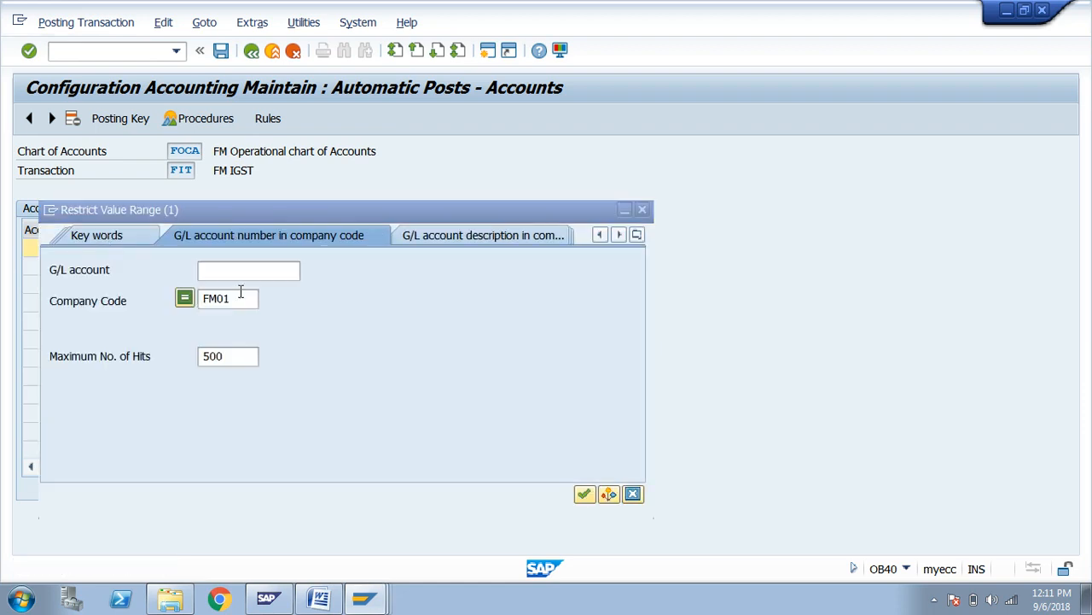
pyautogui.press('Return')
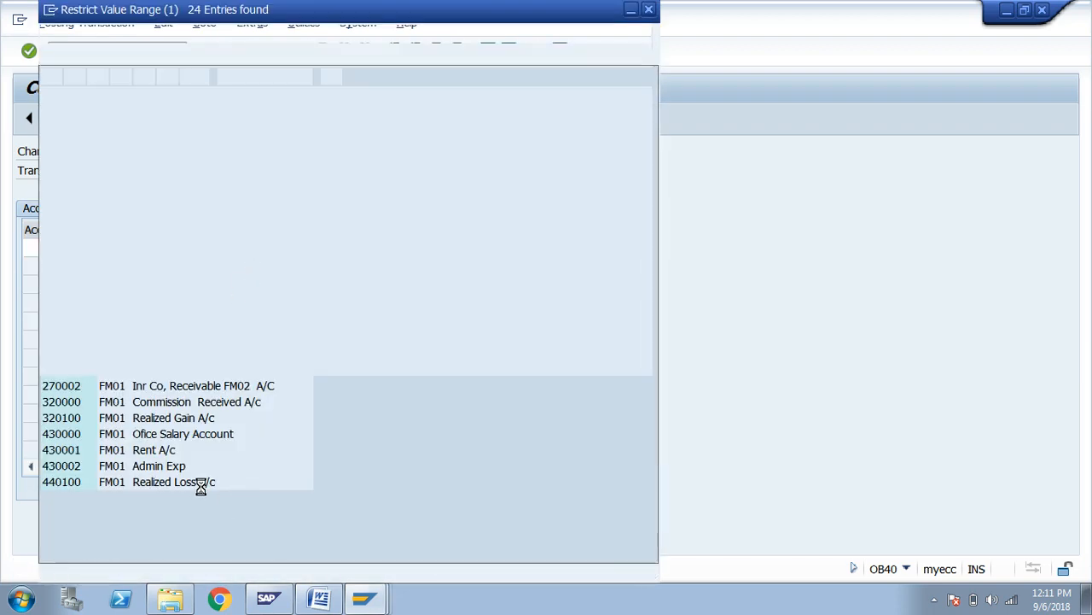
pyautogui.doubleClick(153, 356)
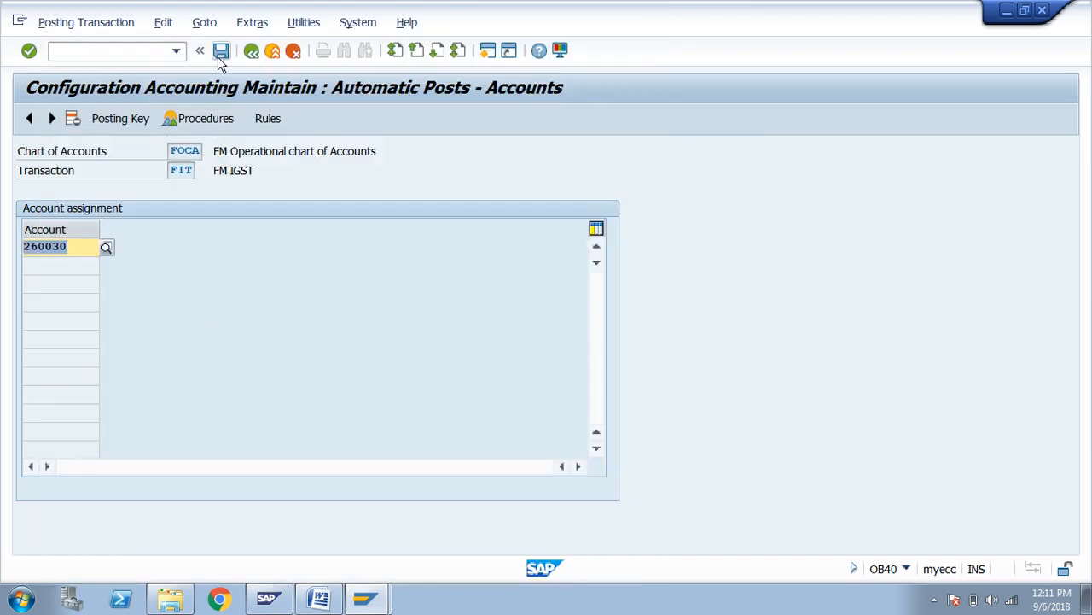
pyautogui.click(220, 58)
pyautogui.click(321, 311)
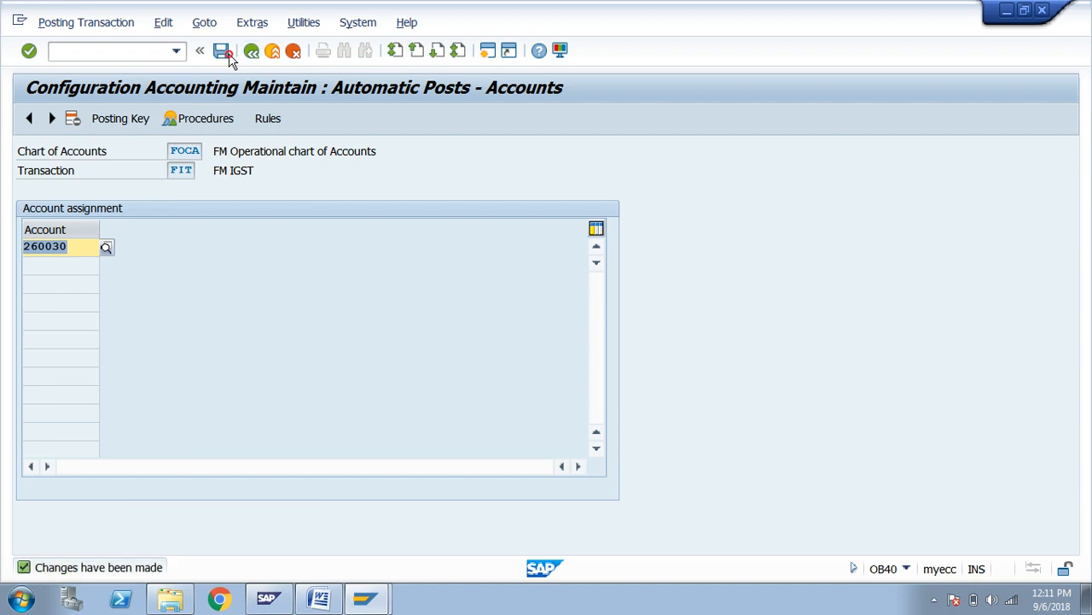
pyautogui.click(251, 51)
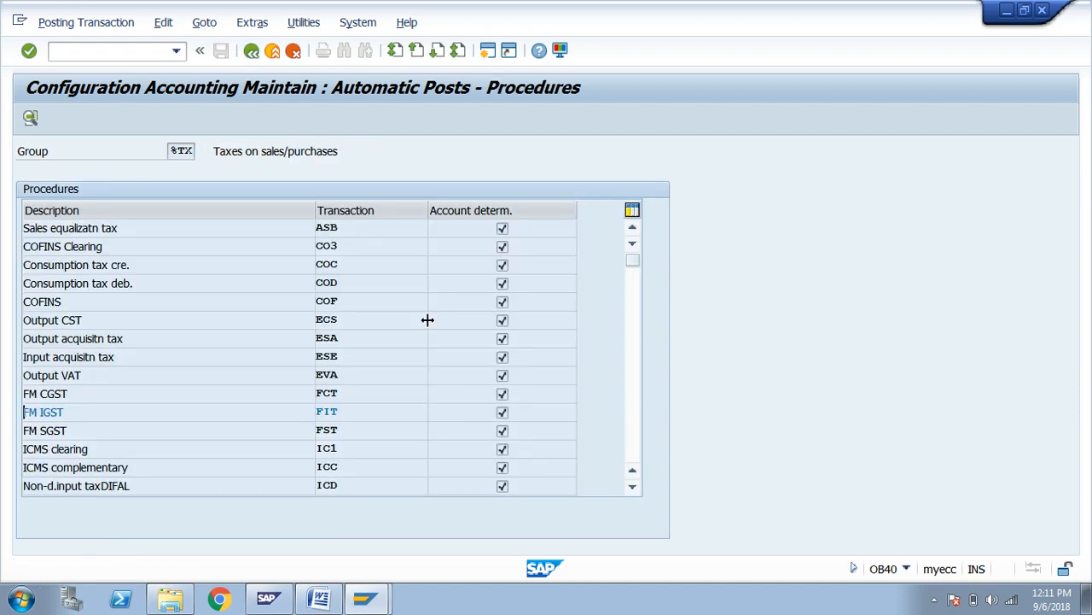
# Switch to the Word checklist and colour the "Assign GL Account keys & GL ( OB40 )" line red.
pyautogui.hotkey('alt', 'Tab')
pyautogui.click(613, 408)
pyautogui.moveTo(613, 408); pyautogui.dragTo(331, 411)
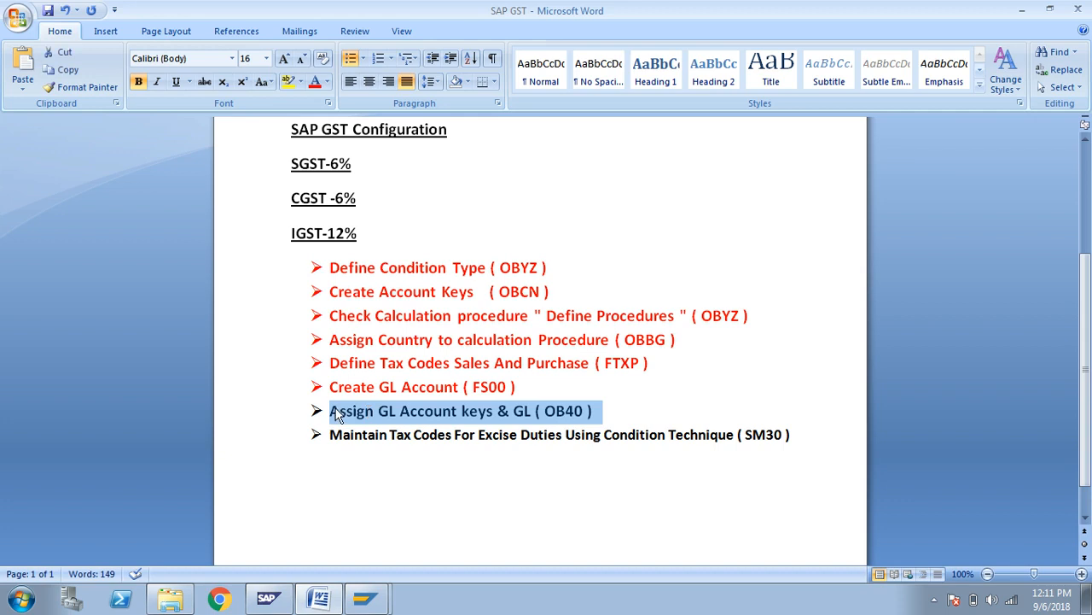
pyautogui.click(315, 83)
pyautogui.click(458, 493)
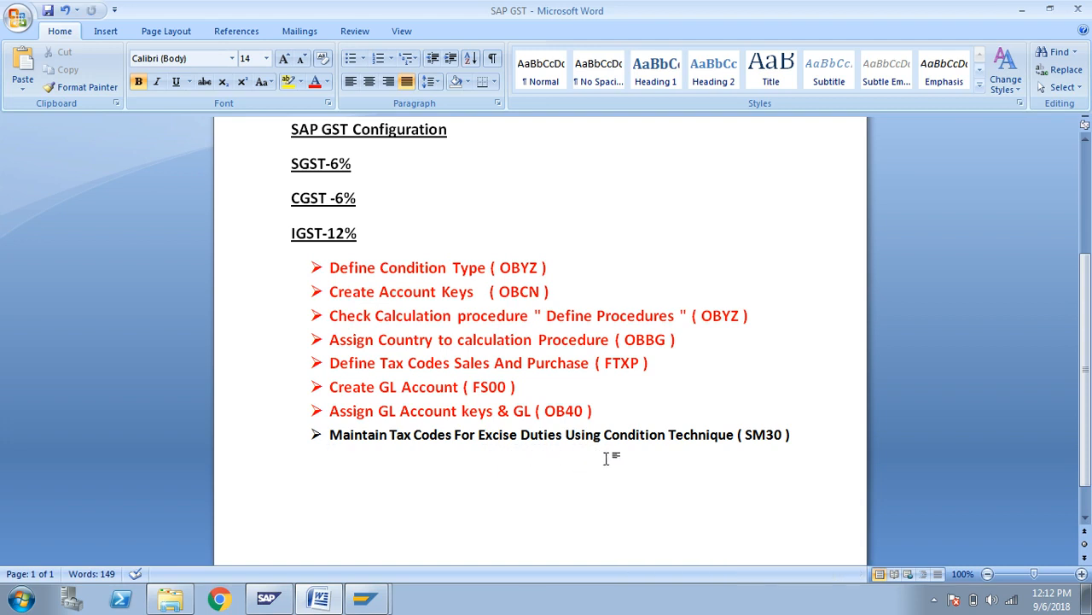
# Check the SM30 item in the checklist, switch back to SAP and open table view J_1ICONDTAX for maintenance in transaction SM30.
pyautogui.click(784, 435)
pyautogui.moveTo(784, 435); pyautogui.dragTo(747, 435)
pyautogui.click(748, 435)
pyautogui.hotkey('alt', 'Tab')
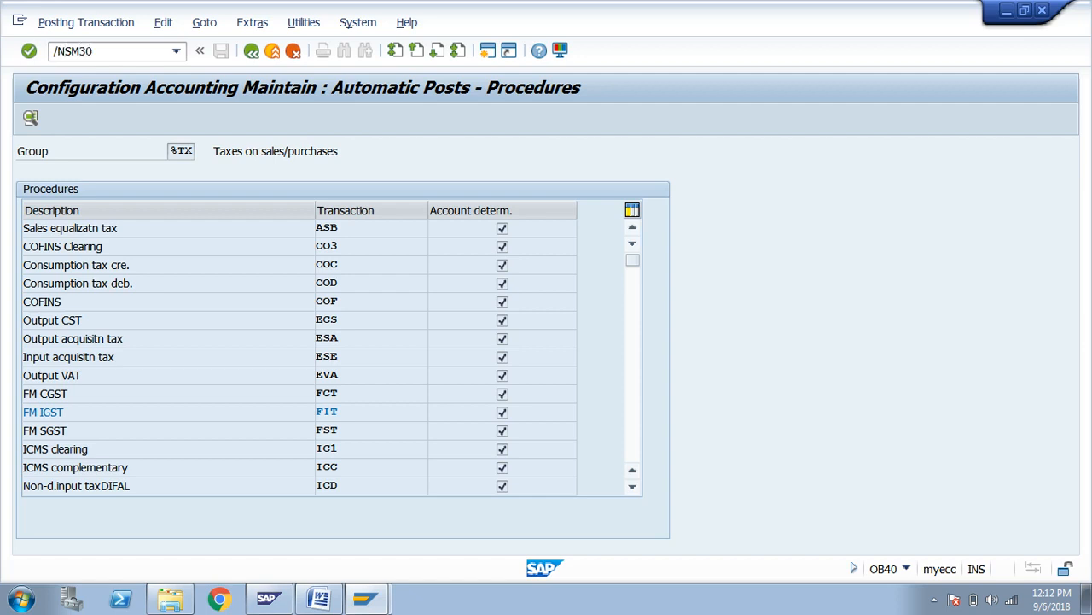
pyautogui.press('Return')
pyautogui.press('BackSpace')
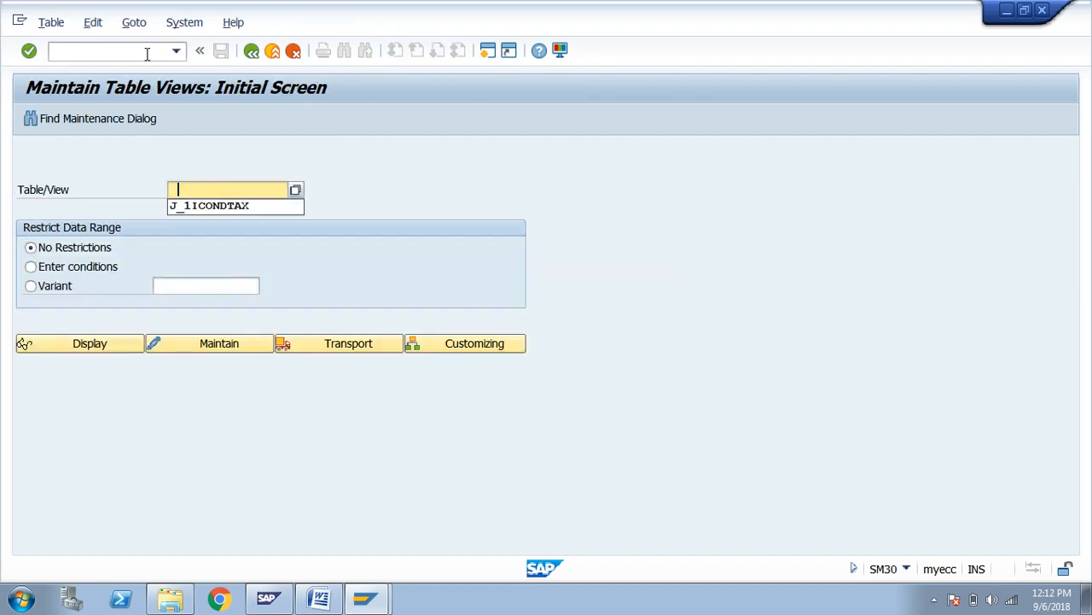
pyautogui.click(189, 206)
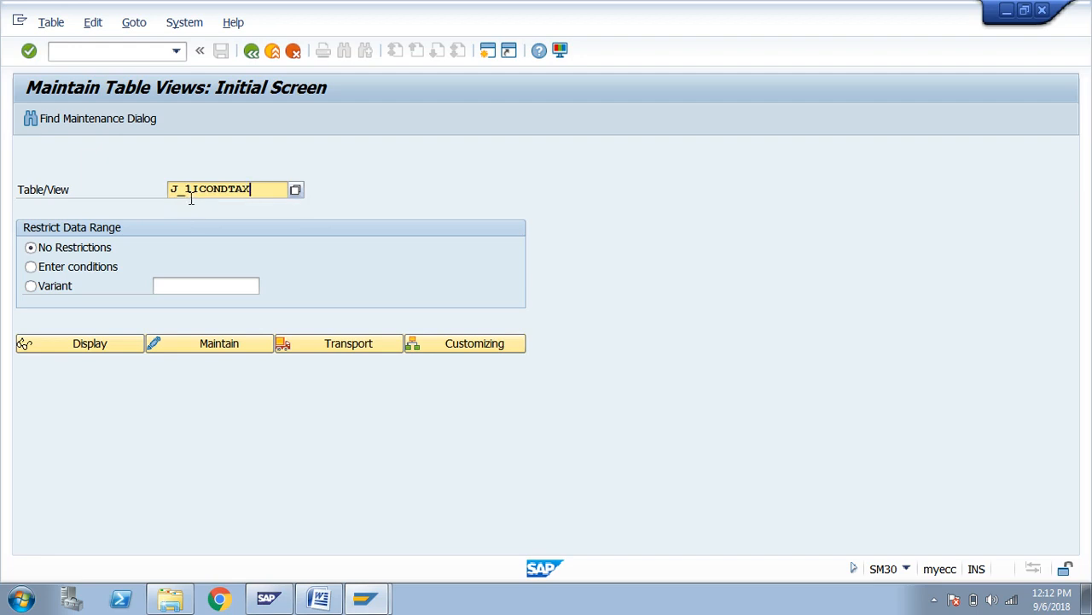
pyautogui.click(196, 344)
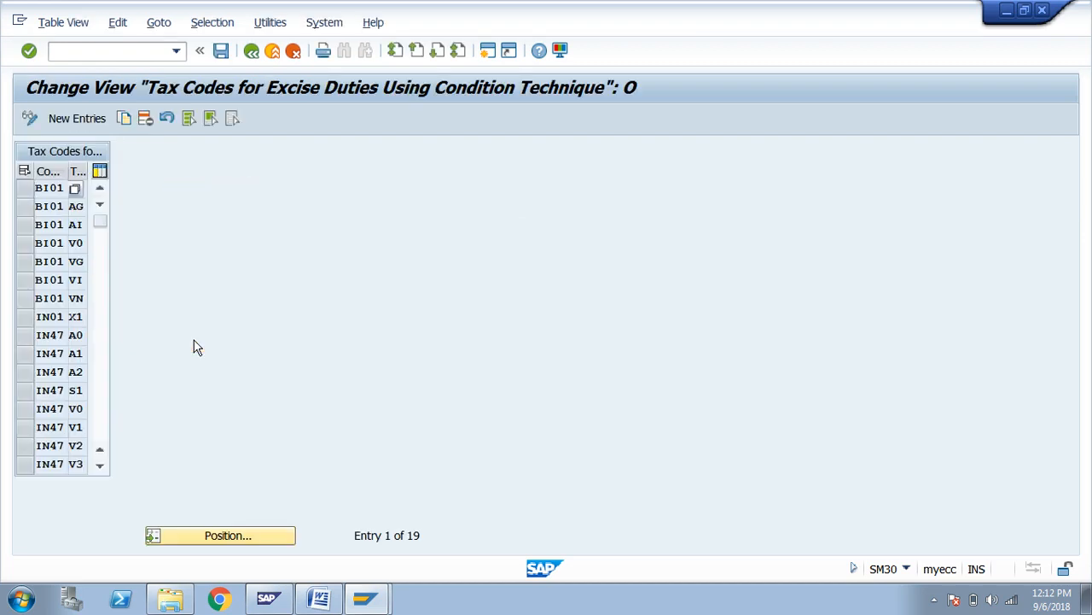
# Add new entries for company code FM01 with tax codes F1 and F3.
pyautogui.click(71, 119)
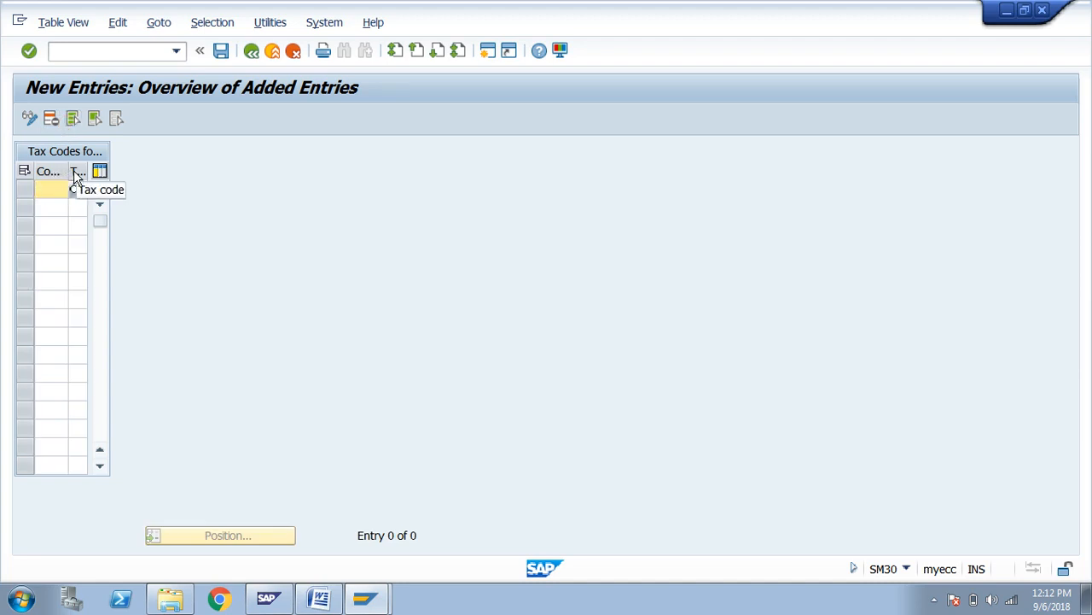
pyautogui.click(51, 189)
pyautogui.write('FM01')
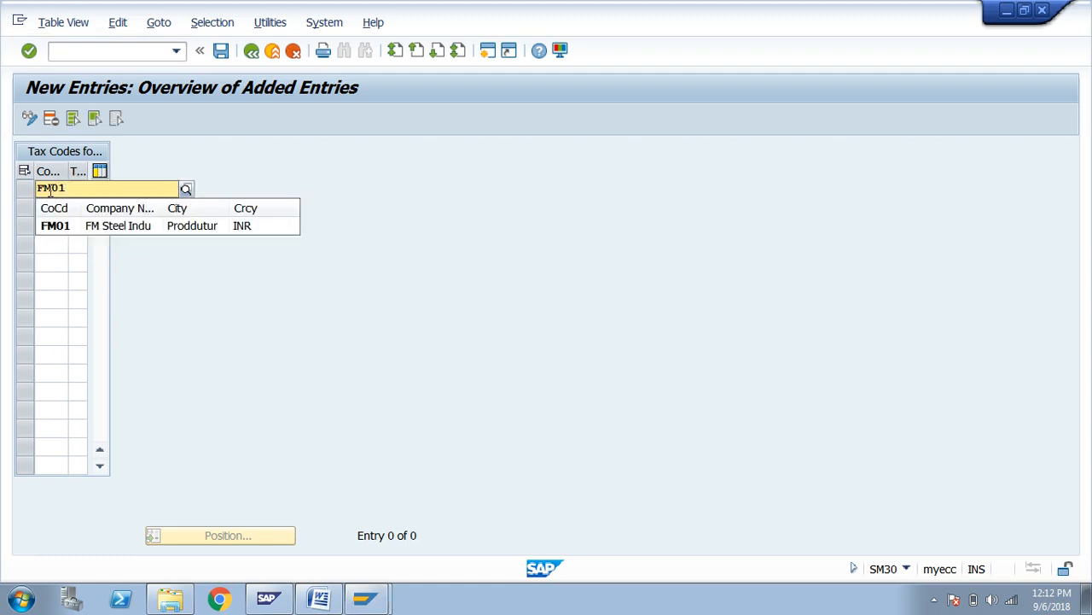
pyautogui.press('Tab')
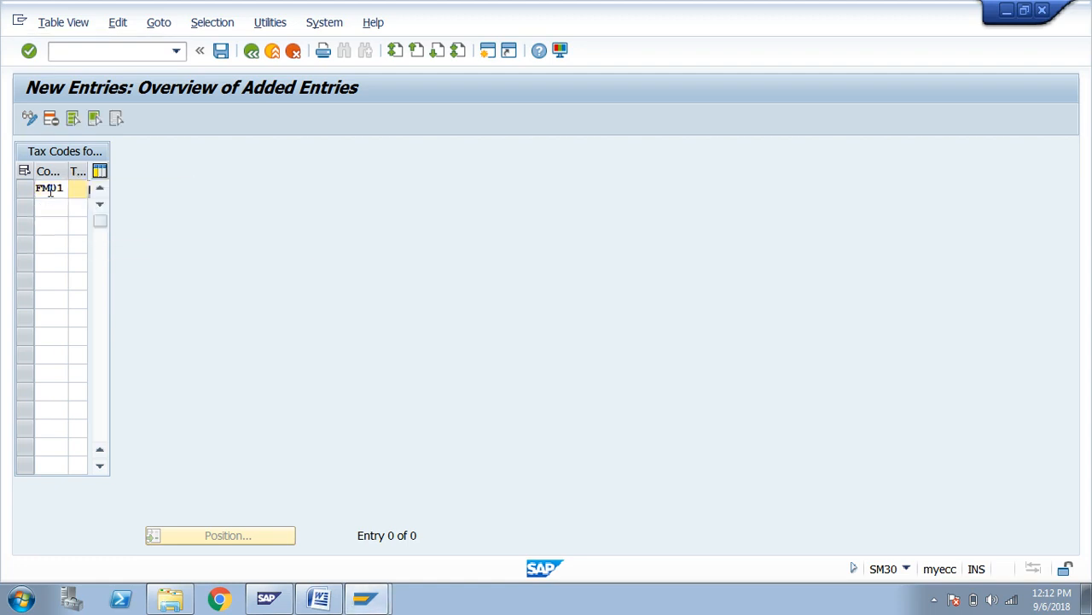
pyautogui.write('F1')
pyautogui.press('Tab')
pyautogui.write('FM01')
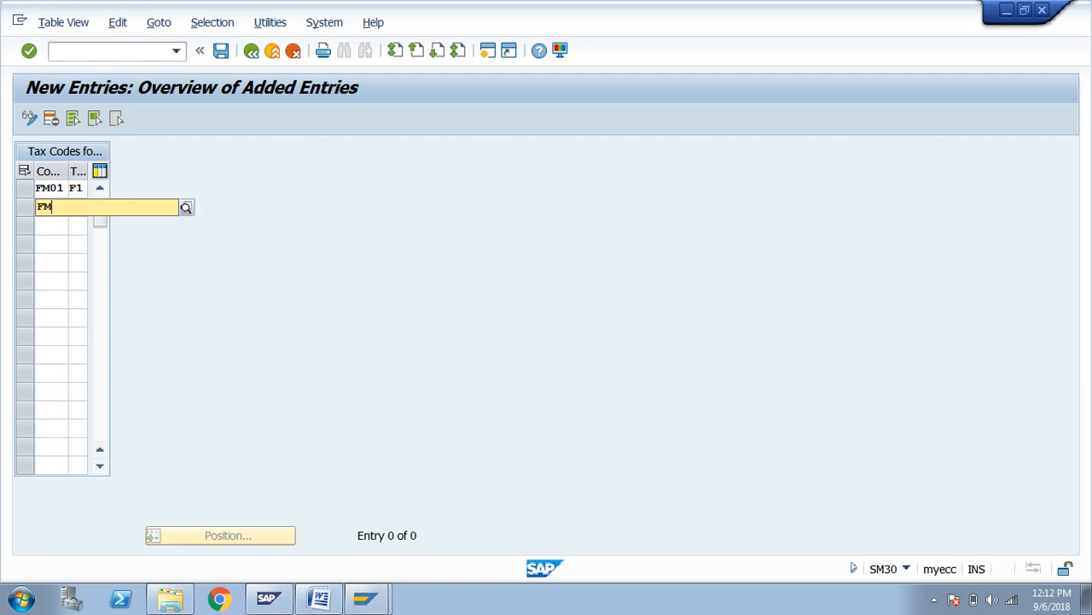
pyautogui.press('Tab')
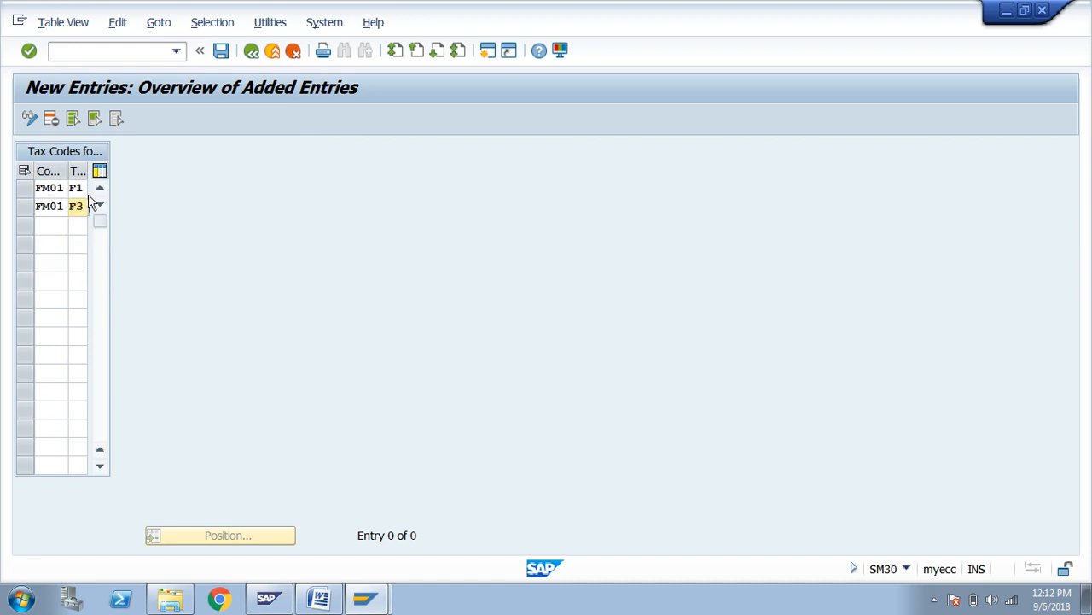
# Save the FM01 tax code entries to the proposed customizing request and leave the table view maintenance.
pyautogui.click(77, 186)
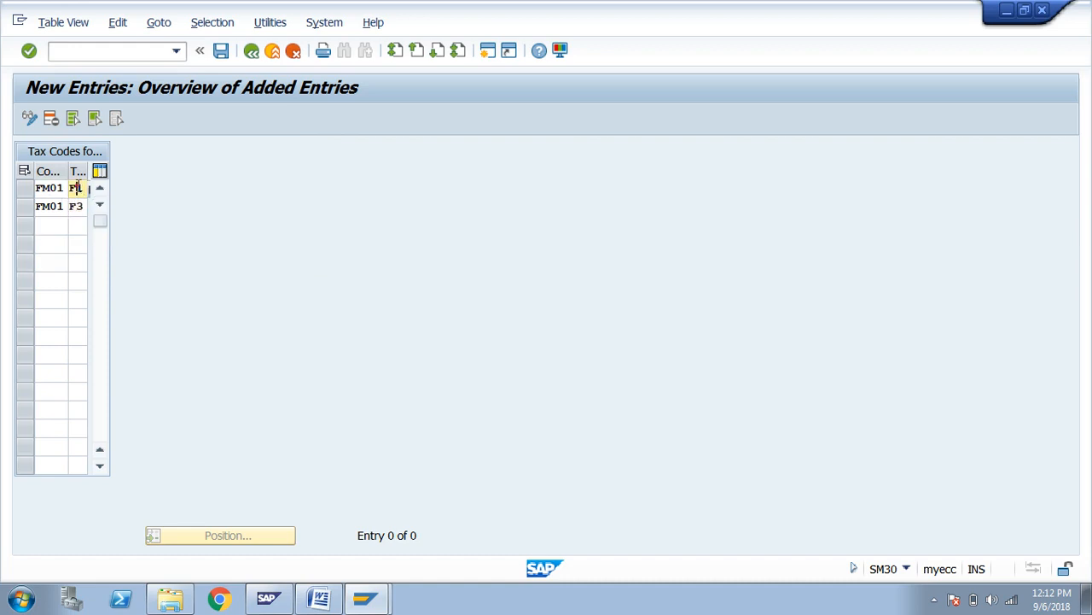
pyautogui.click(76, 205)
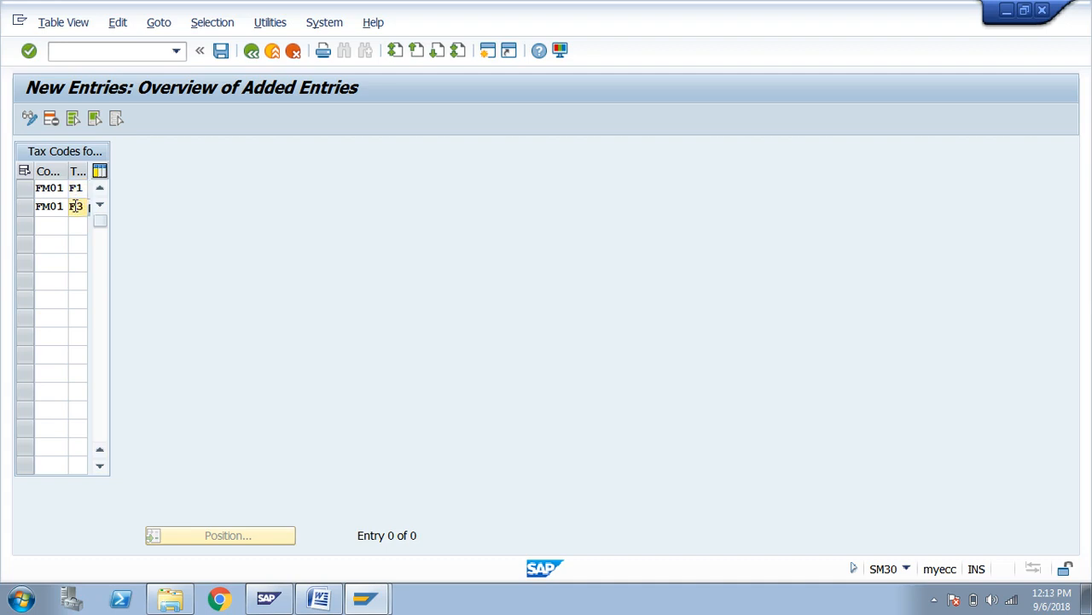
pyautogui.click(221, 52)
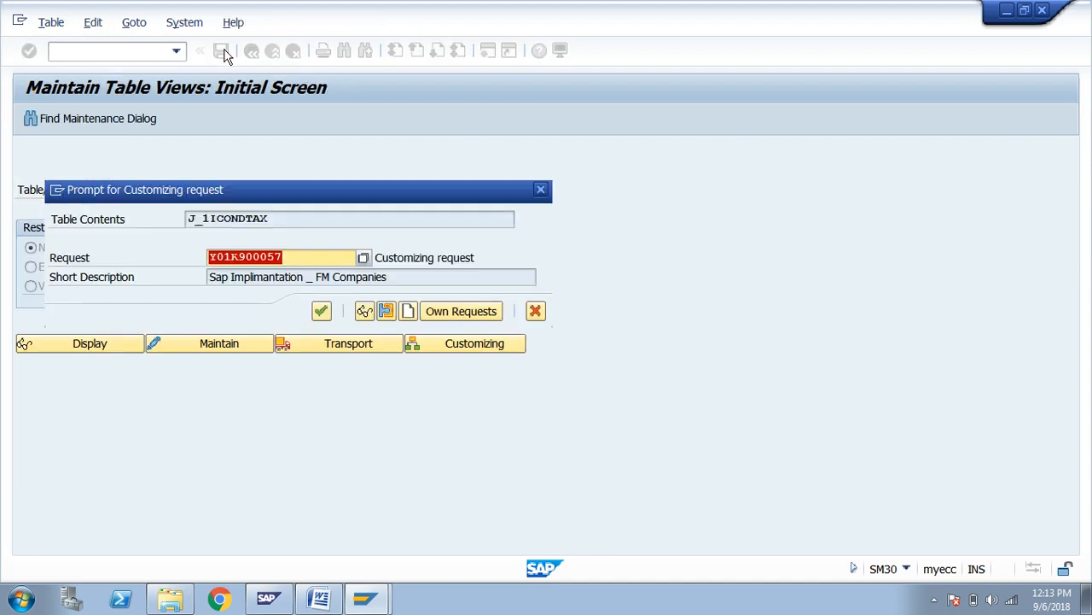
pyautogui.click(323, 312)
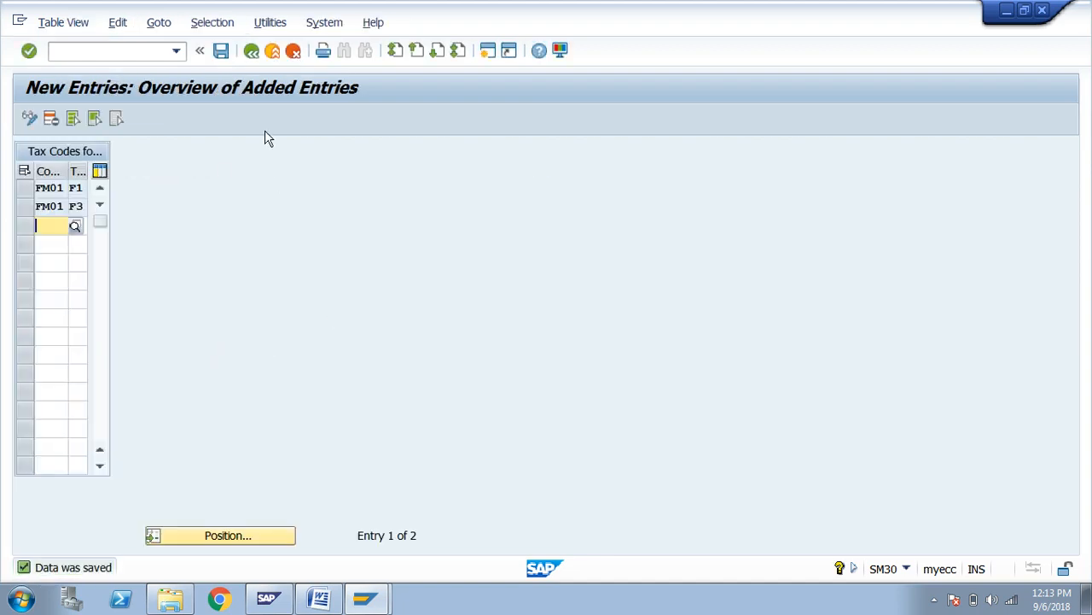
pyautogui.click(222, 53)
pyautogui.click(251, 51)
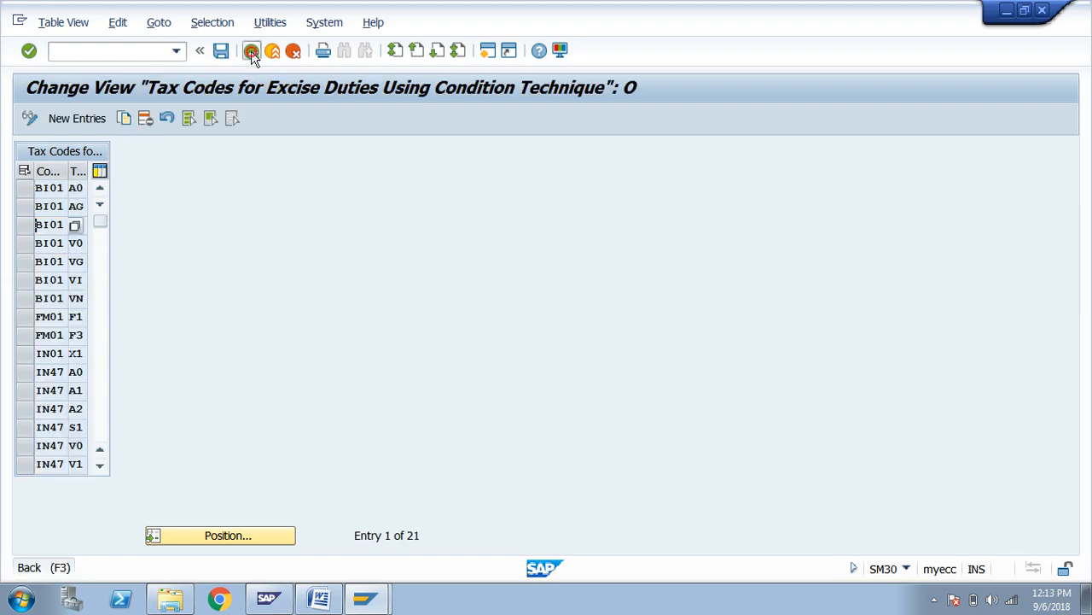
pyautogui.click(251, 51)
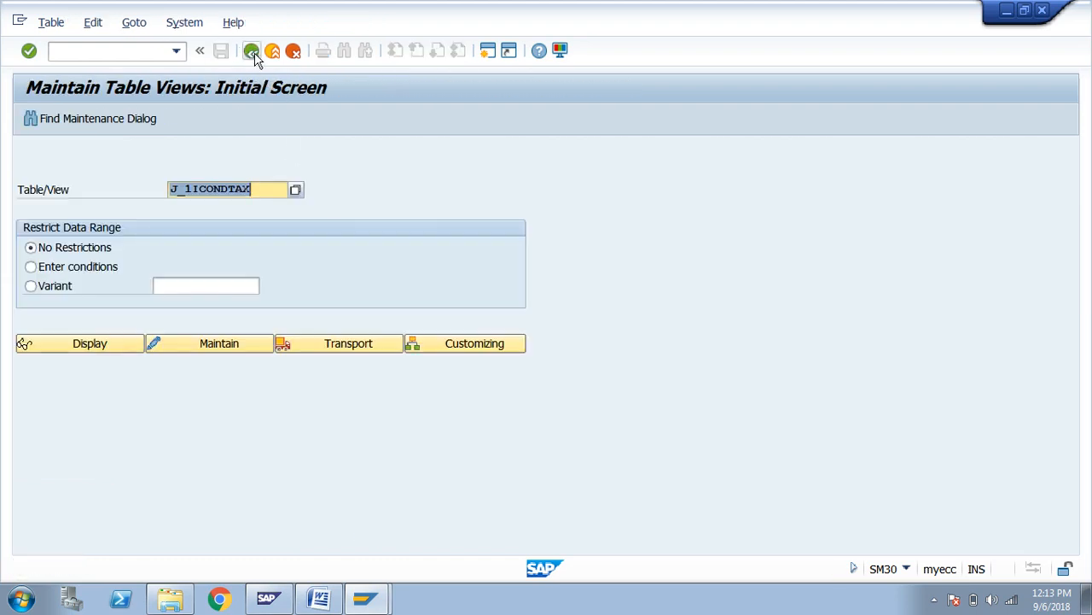
pyautogui.click(251, 53)
# Switch to the Word checklist and colour the "Maintain Tax Codes For Excise Duties Using Condition Technique ( SM30 )" line red.
pyautogui.hotkey('alt', 'Tab')
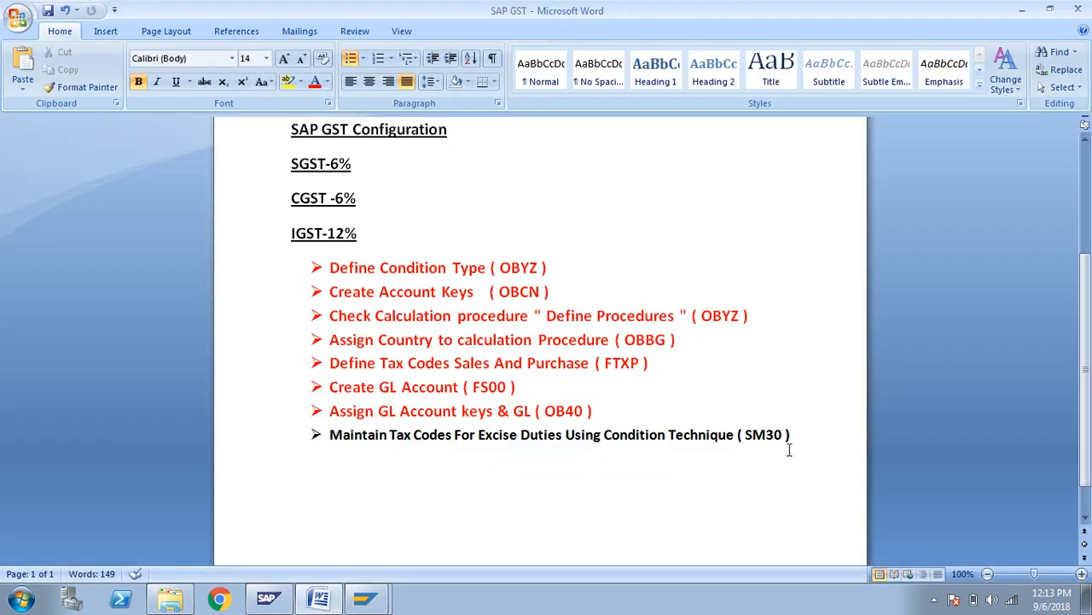
pyautogui.moveTo(803, 441); pyautogui.dragTo(354, 447)
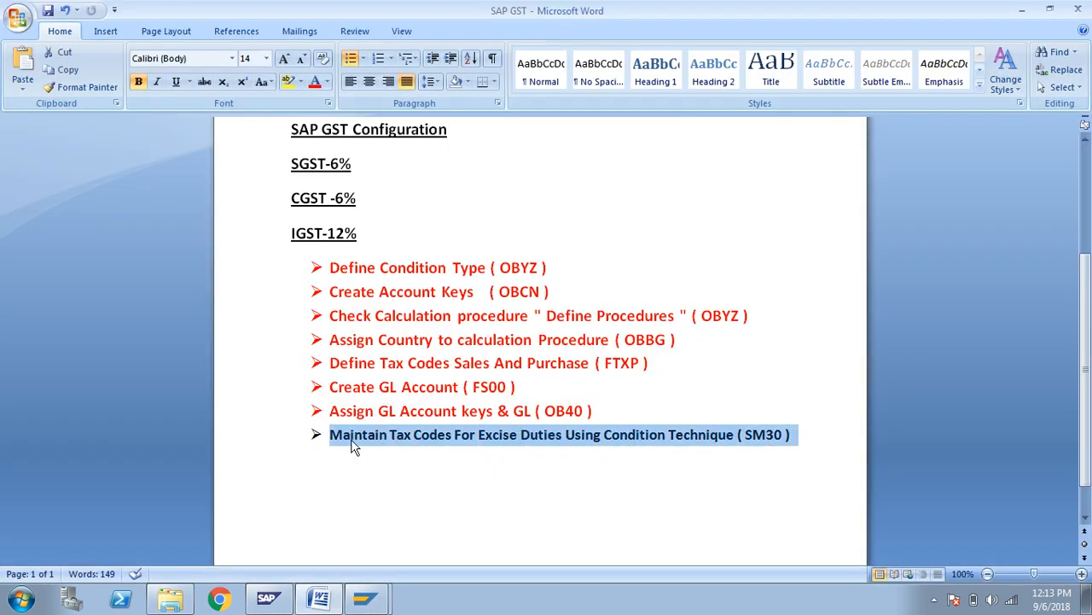
pyautogui.click(315, 81)
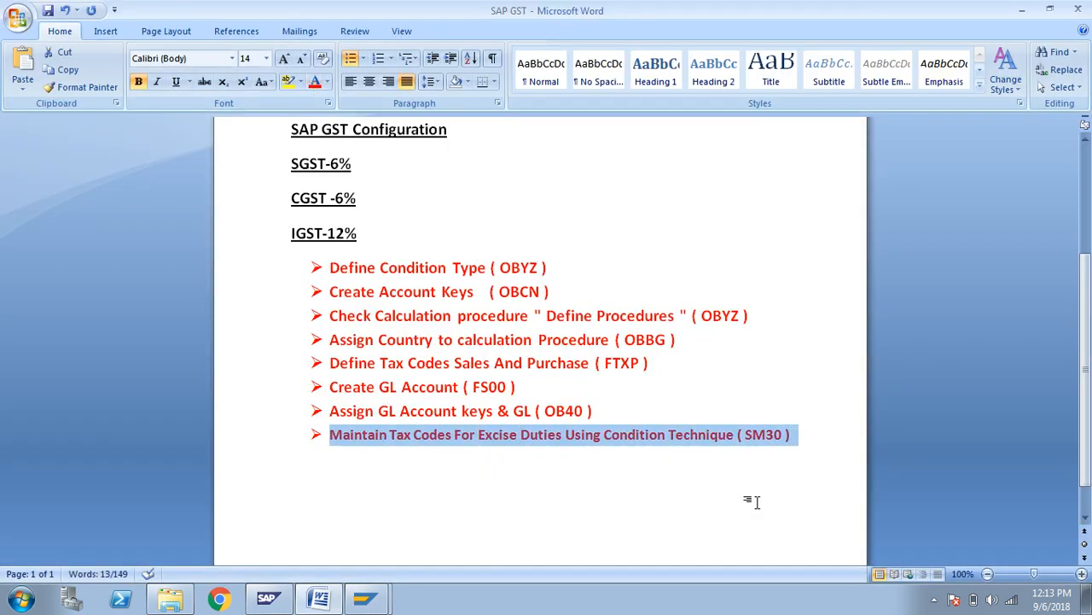
# Add the bullet "Vendor Invoice Posting ( FB60 )" below the SM30 line of the checklist.
pyautogui.click(802, 437)
pyautogui.press('Return')
pyautogui.press('Return')
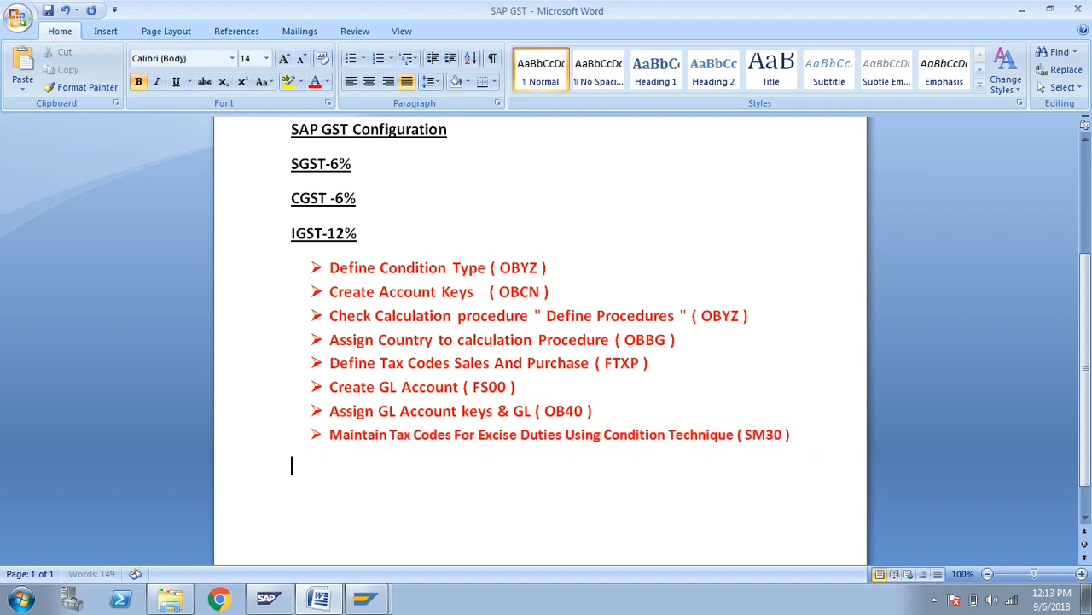
pyautogui.press('BackSpace')
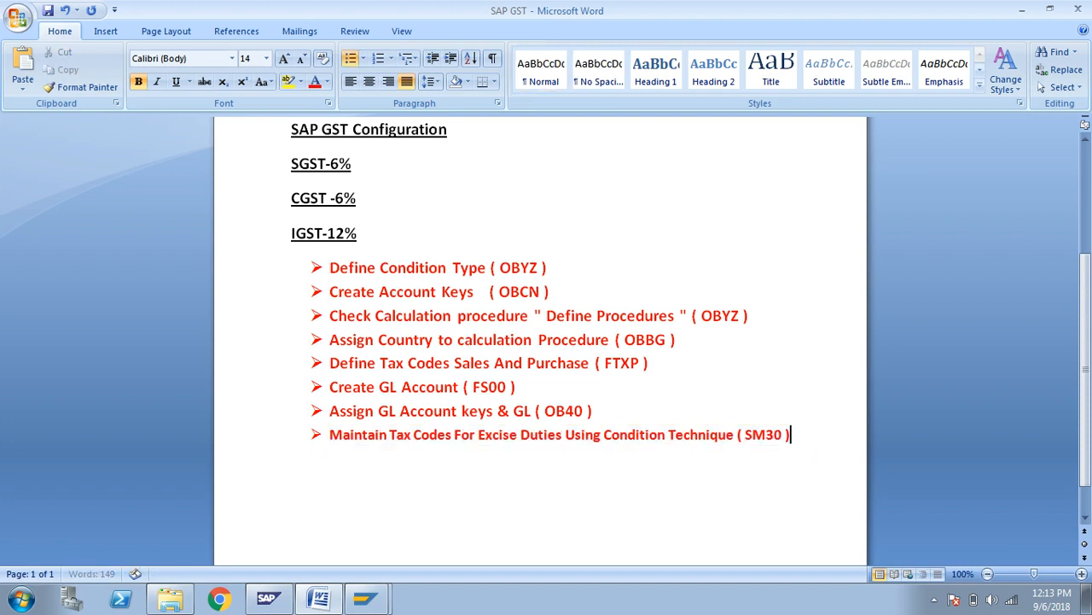
pyautogui.press('Return')
pyautogui.write('v')
pyautogui.press('BackSpace')
pyautogui.write('Vendor Invoice Posting ( ')
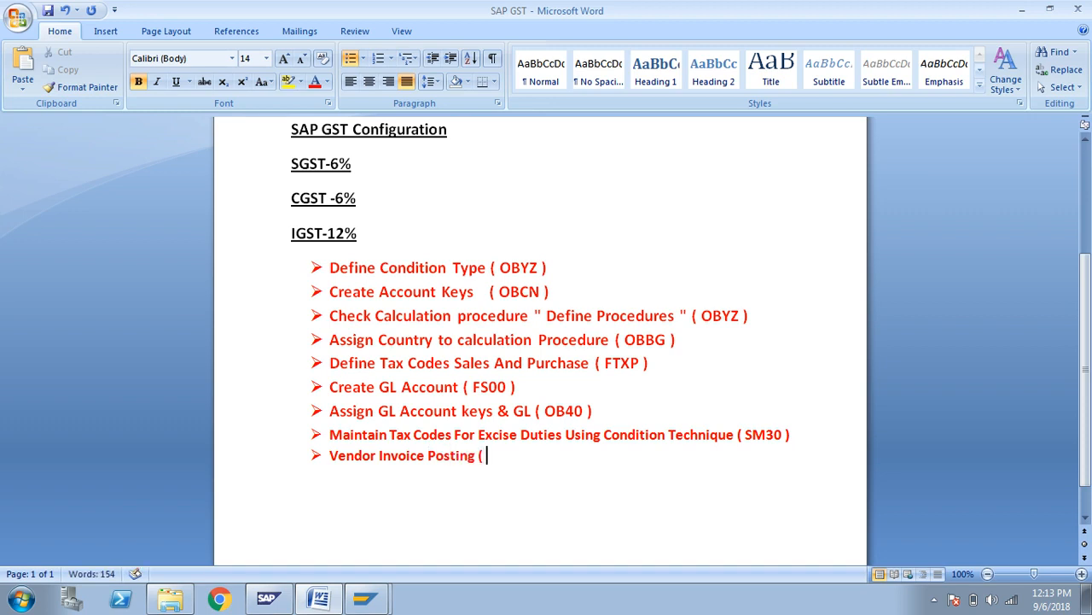
pyautogui.write('FB60 )')
# Switch back to SAP and open G/L account 430002 (Admin Exp) of company code FM01 for changing in transaction FS00.
pyautogui.hotkey('alt', 'Tab')
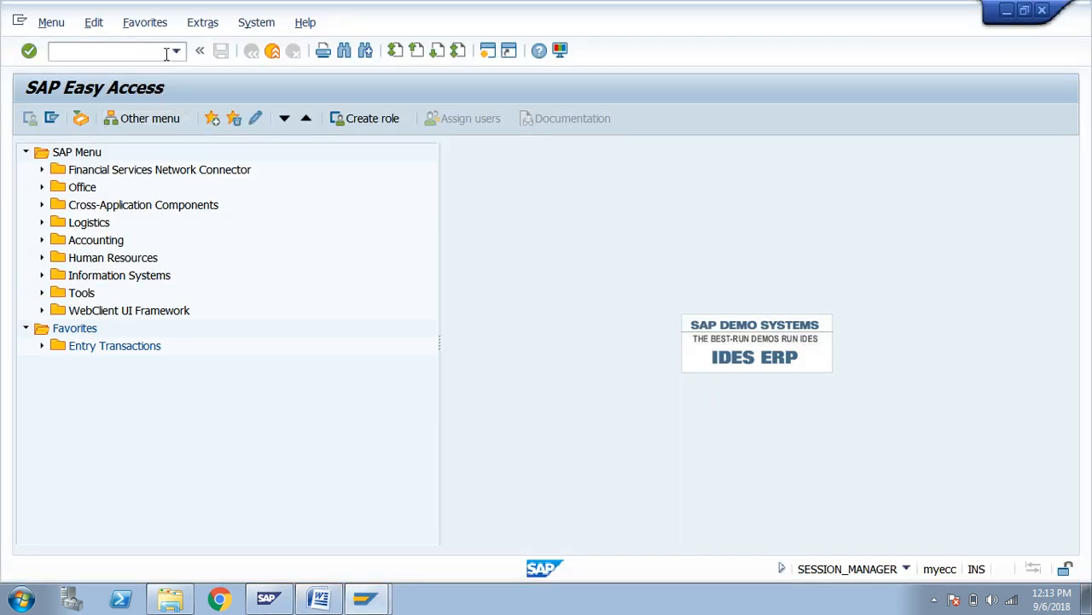
pyautogui.write('FS00')
pyautogui.press('Return')
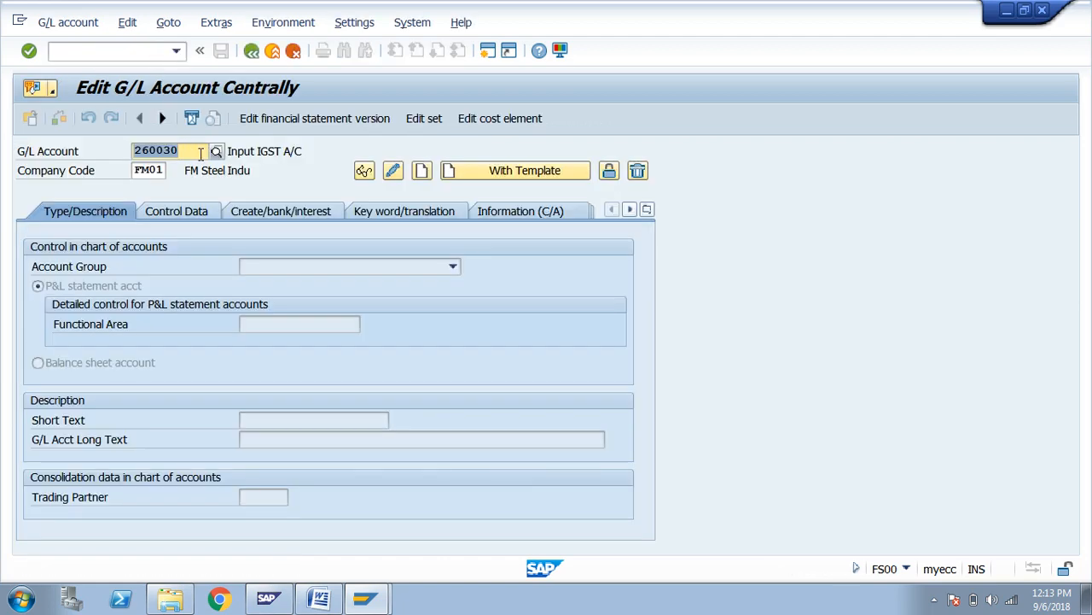
pyautogui.write('4')
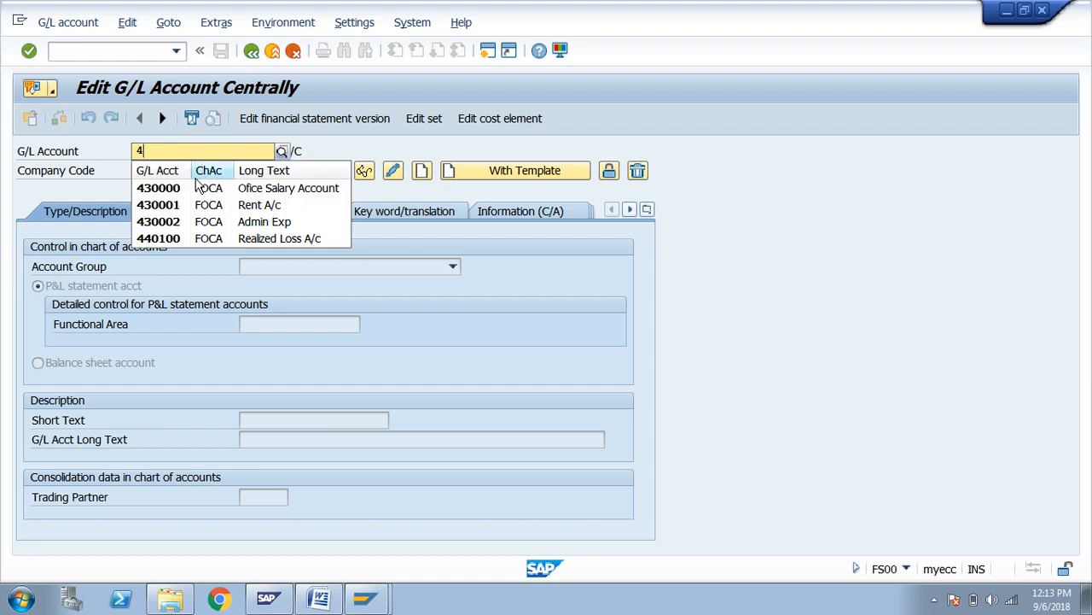
pyautogui.click(196, 224)
pyautogui.press('Return')
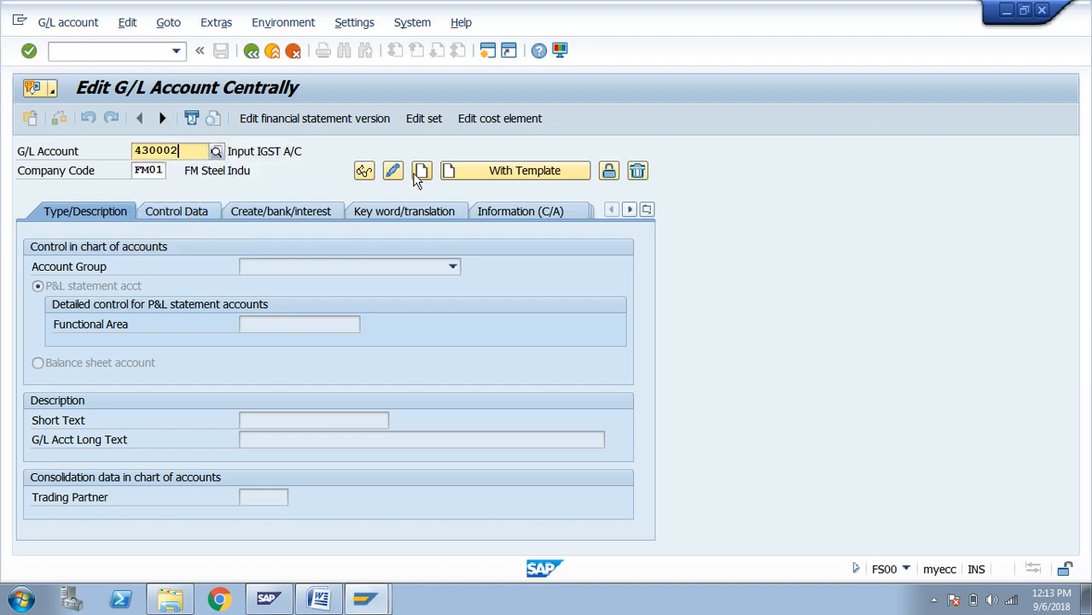
pyautogui.click(394, 172)
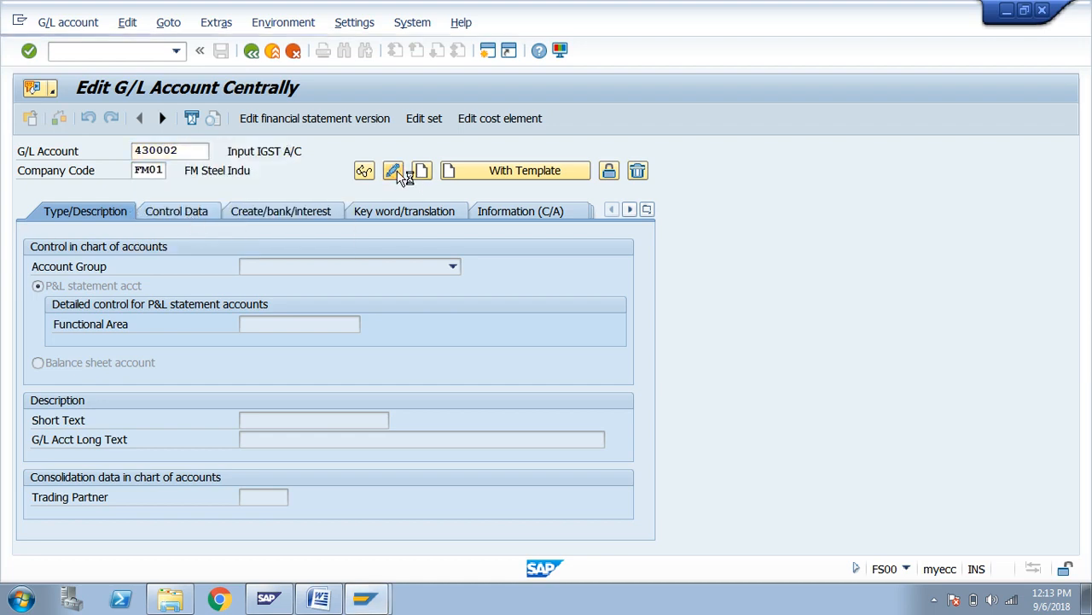
# Set the Admin Exp account's tax category to * (all tax types allowed), permit posting without tax, save and leave the transaction.
pyautogui.click(177, 217)
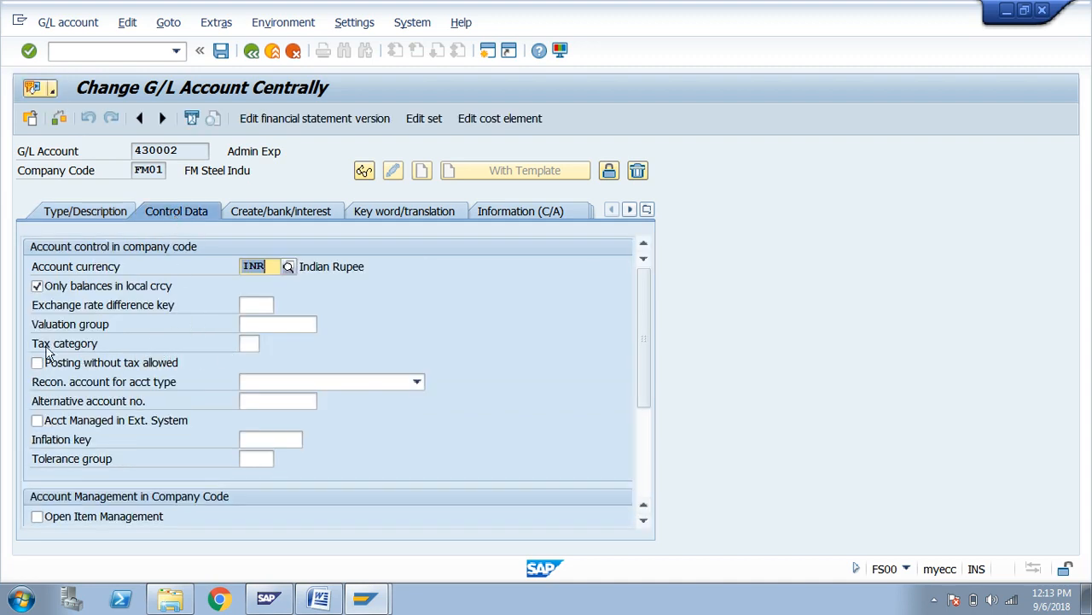
pyautogui.click(254, 343)
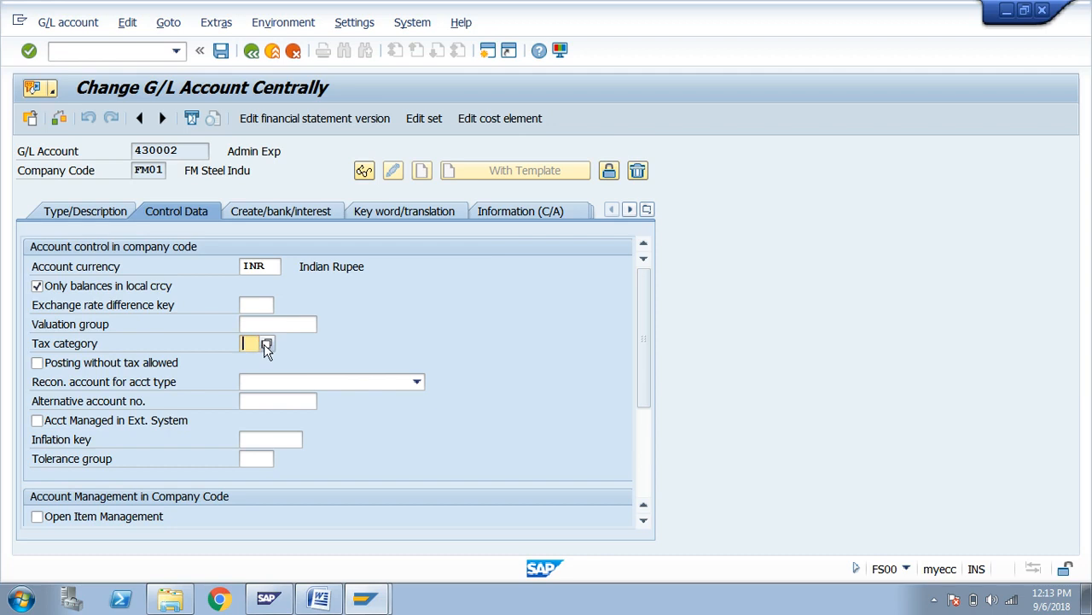
pyautogui.click(264, 345)
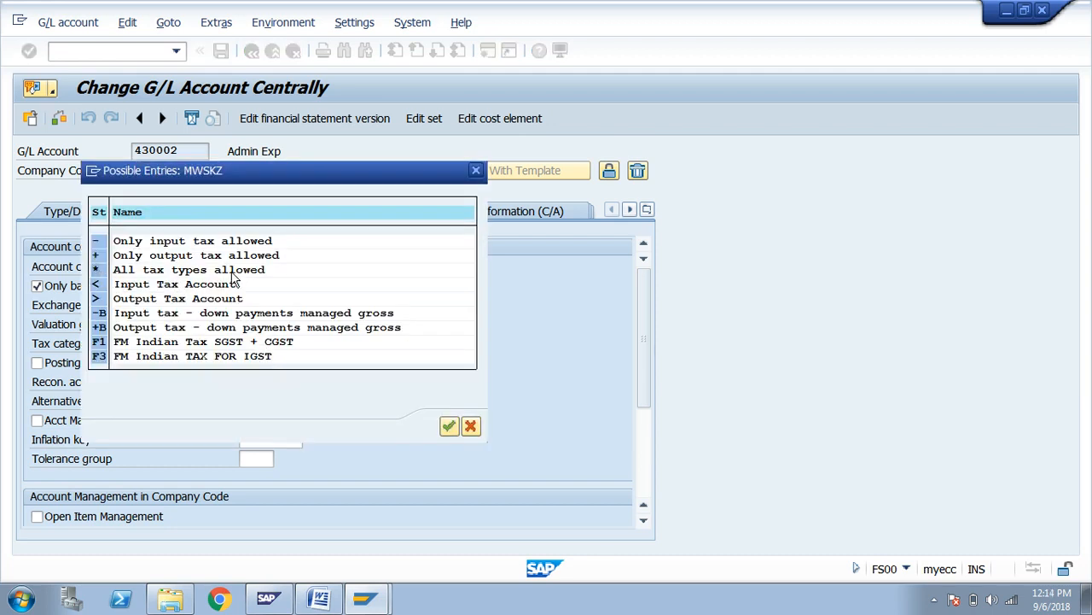
pyautogui.doubleClick(97, 270)
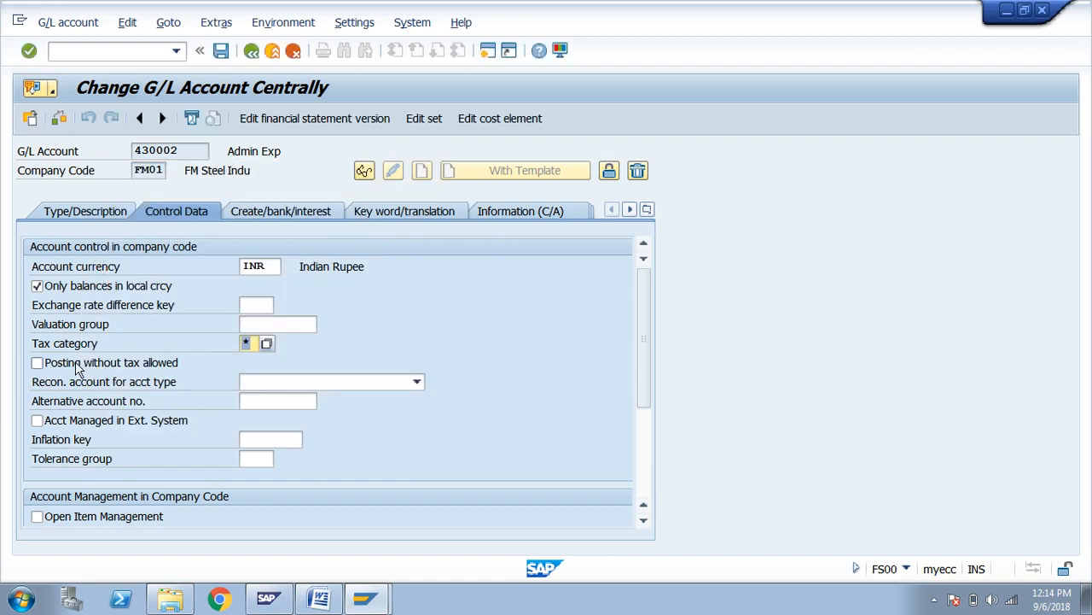
pyautogui.click(73, 364)
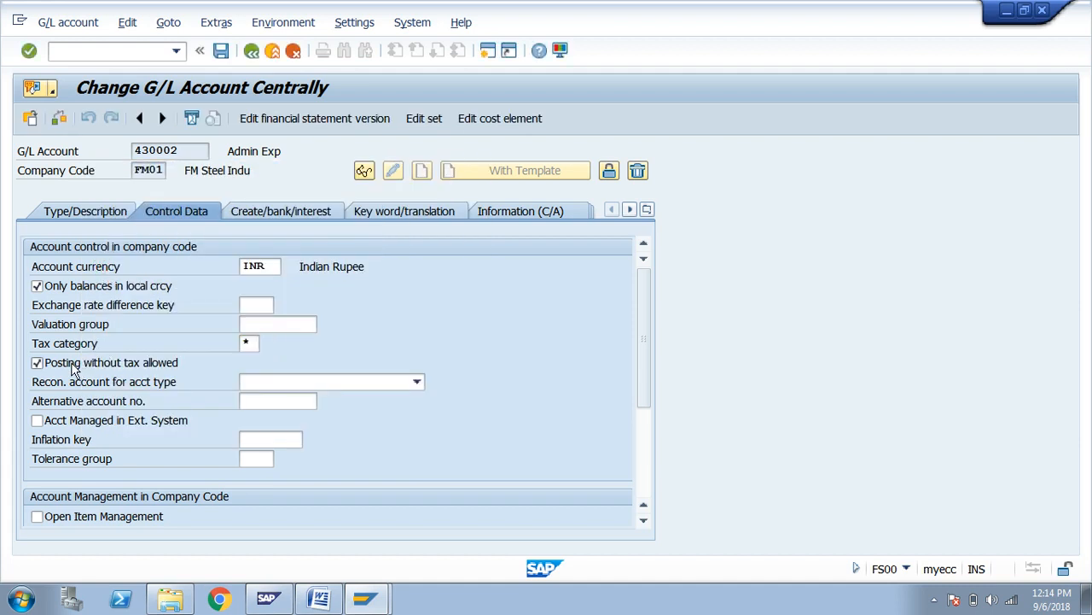
pyautogui.click(225, 57)
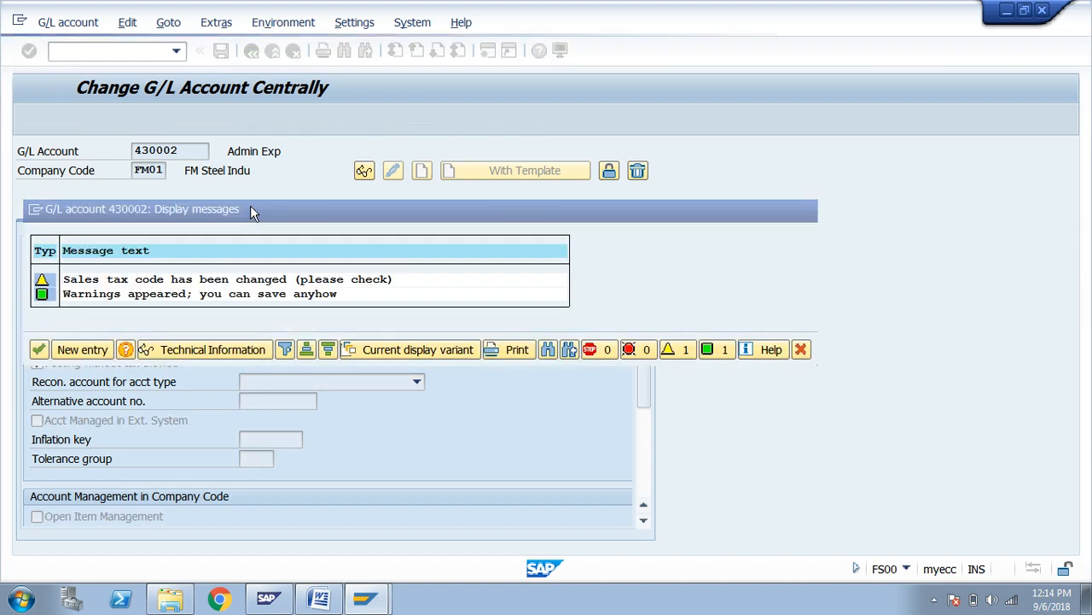
pyautogui.press('Return')
pyautogui.click(251, 50)
# Start transaction FS00 again and open G/L account 260000 (Input SGST A/C) for changing.
pyautogui.write('FS00')
pyautogui.press('Return')
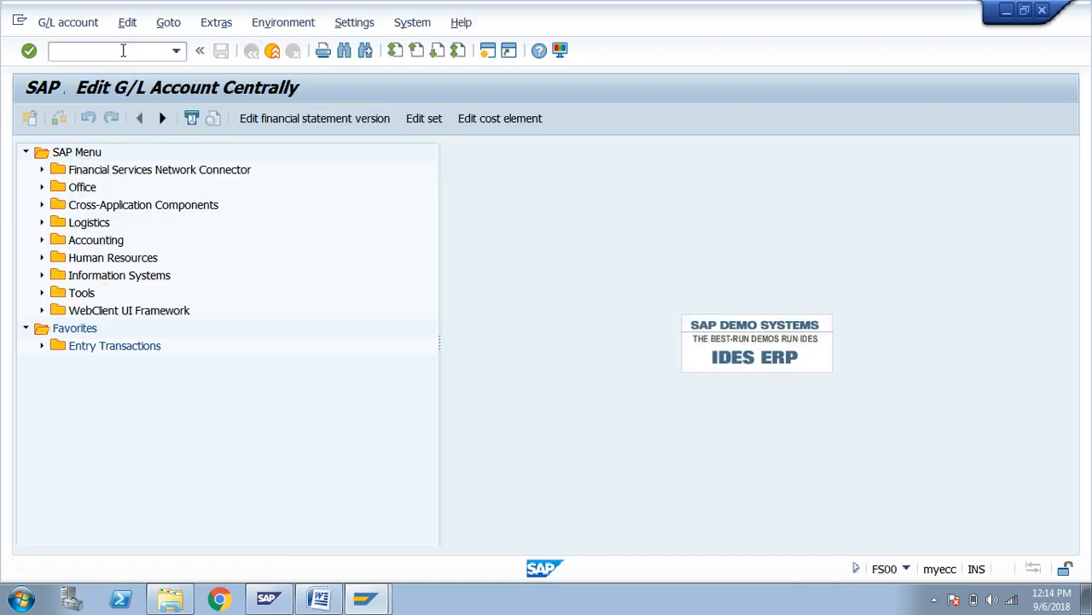
pyautogui.write('2')
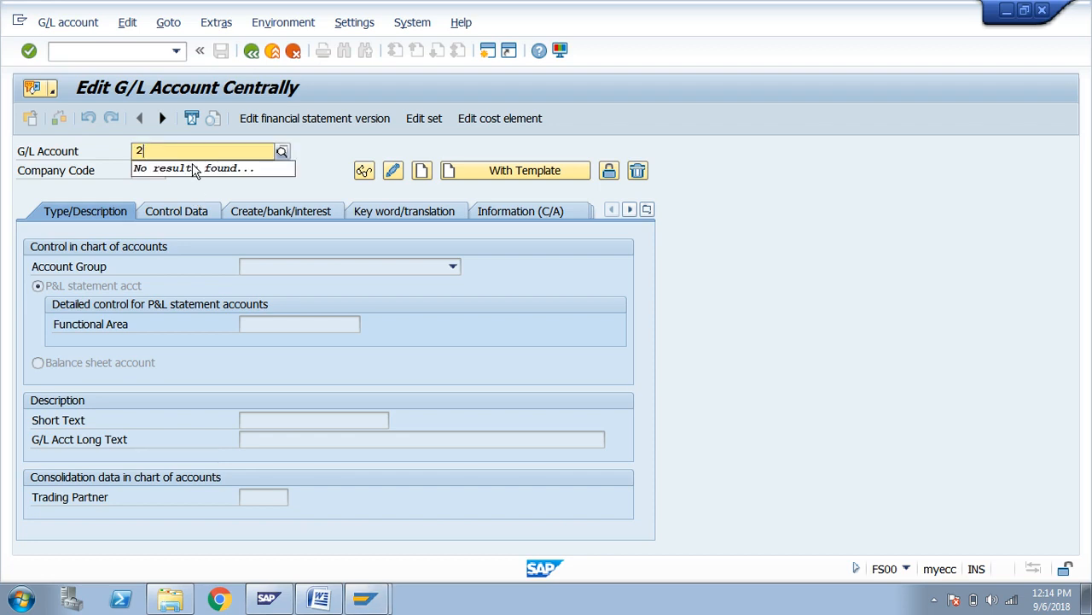
pyautogui.write('006')
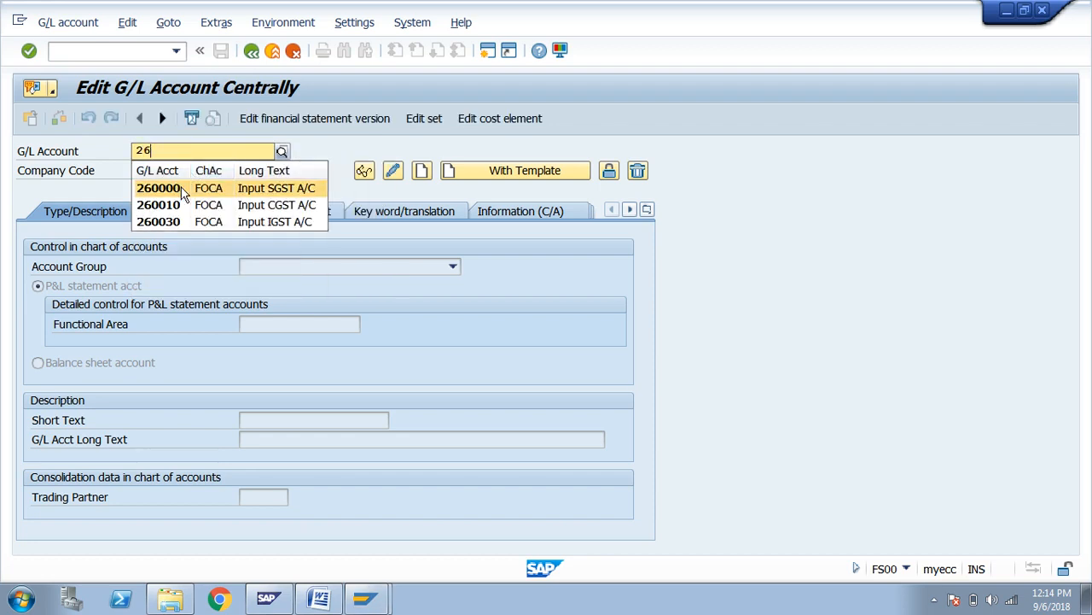
pyautogui.click(181, 189)
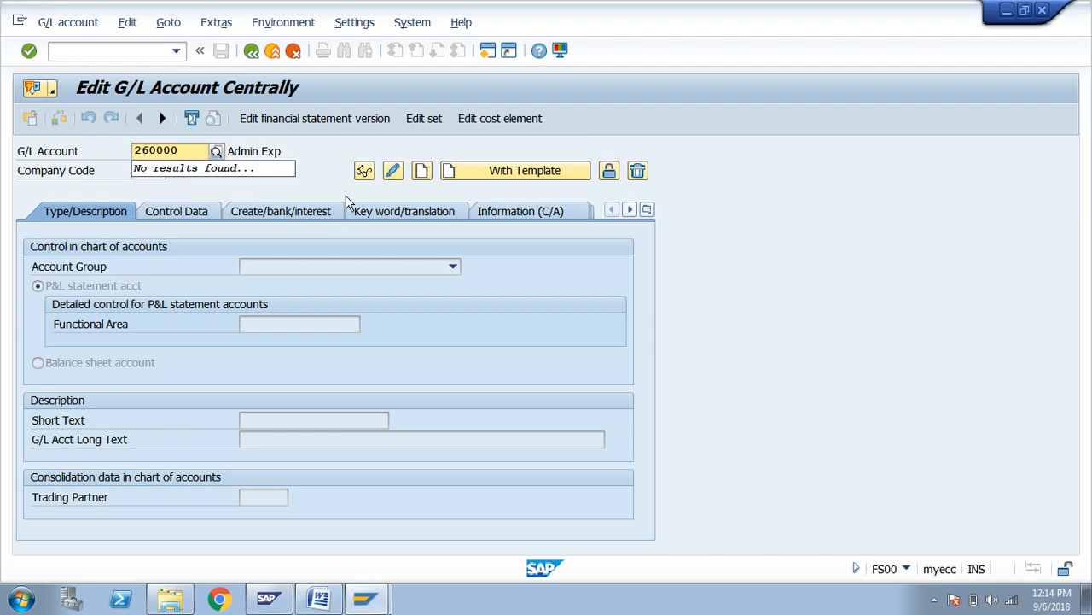
pyautogui.click(392, 174)
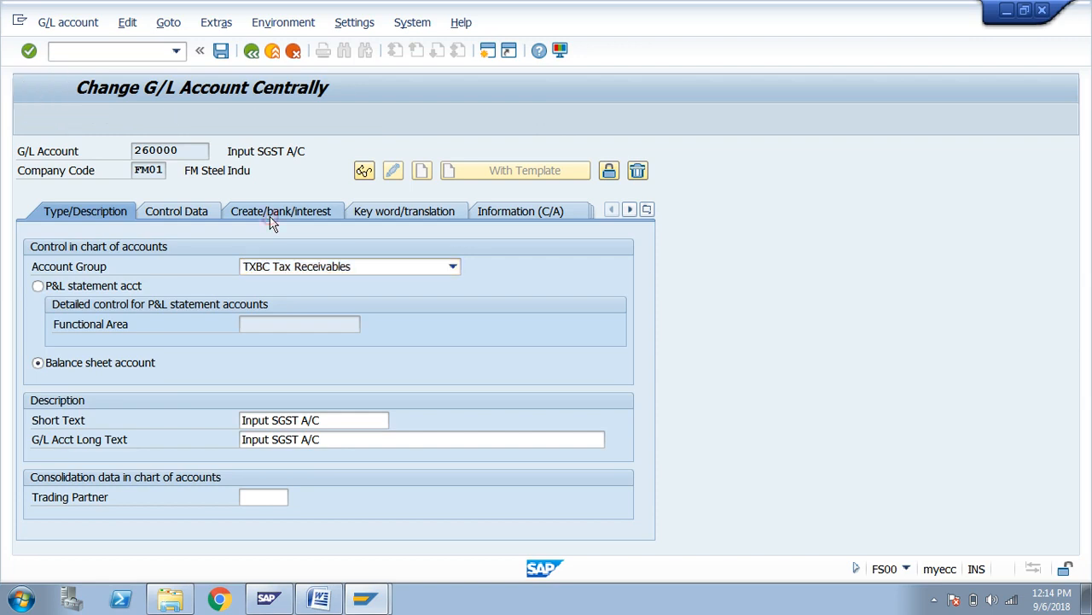
# Enable Post automatically only for the Input SGST account and save it despite the warnings.
pyautogui.click(303, 213)
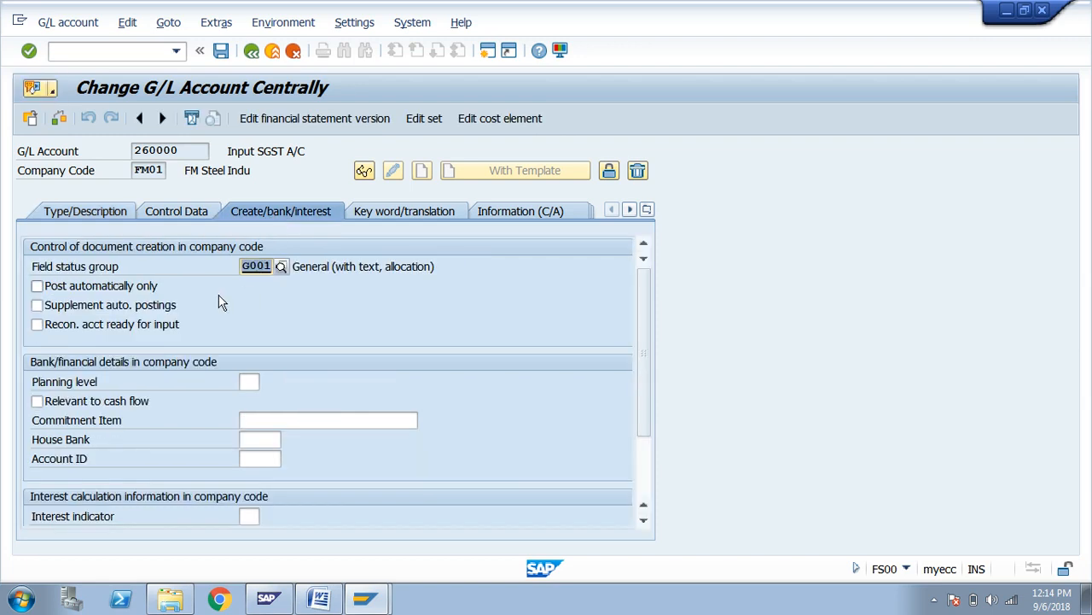
pyautogui.click(83, 291)
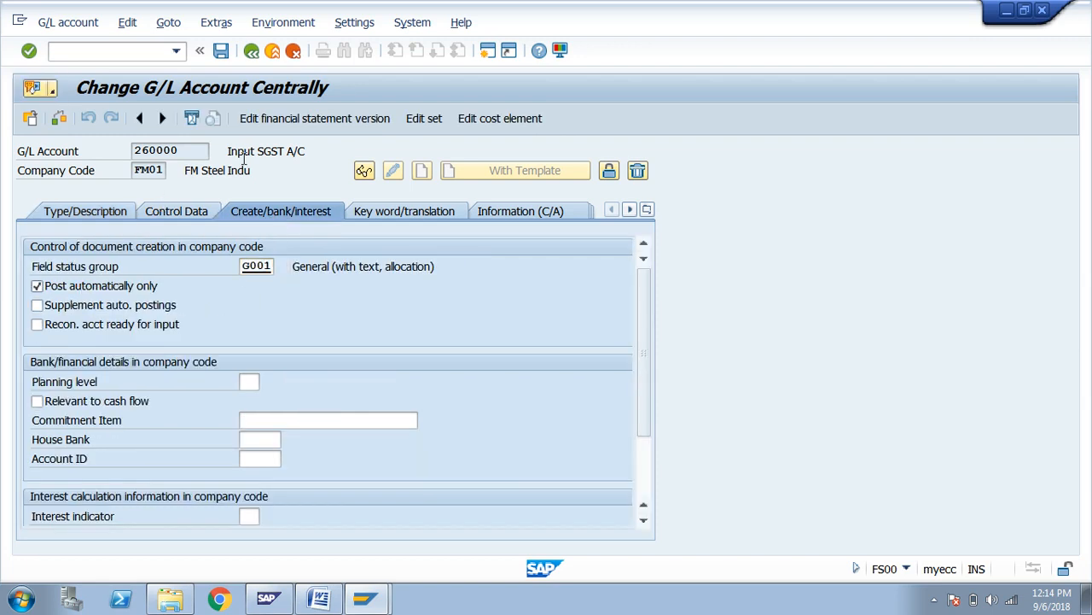
pyautogui.click(221, 50)
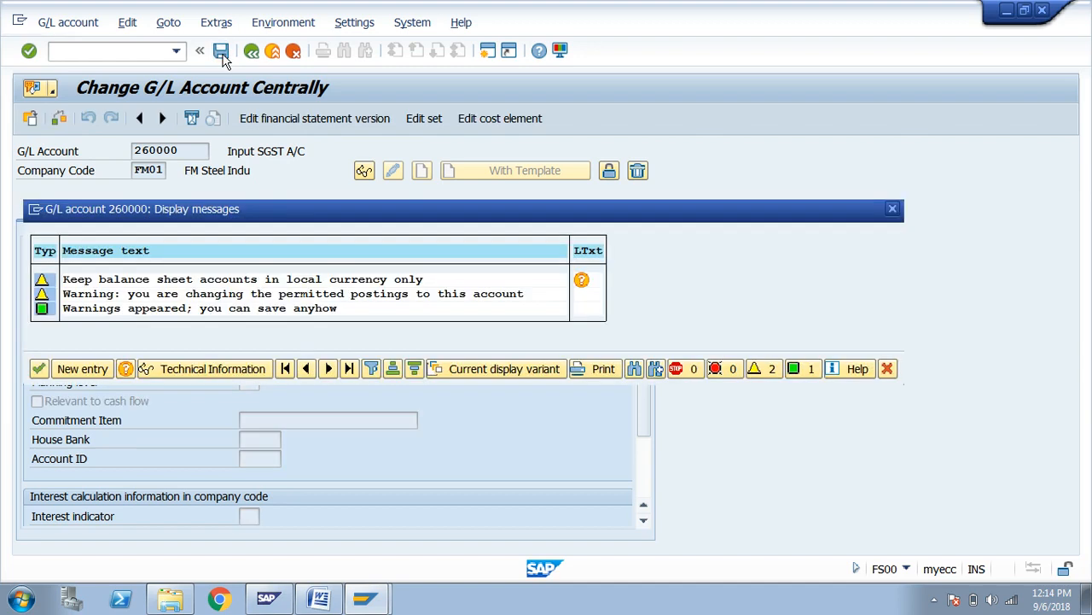
pyautogui.press('Return')
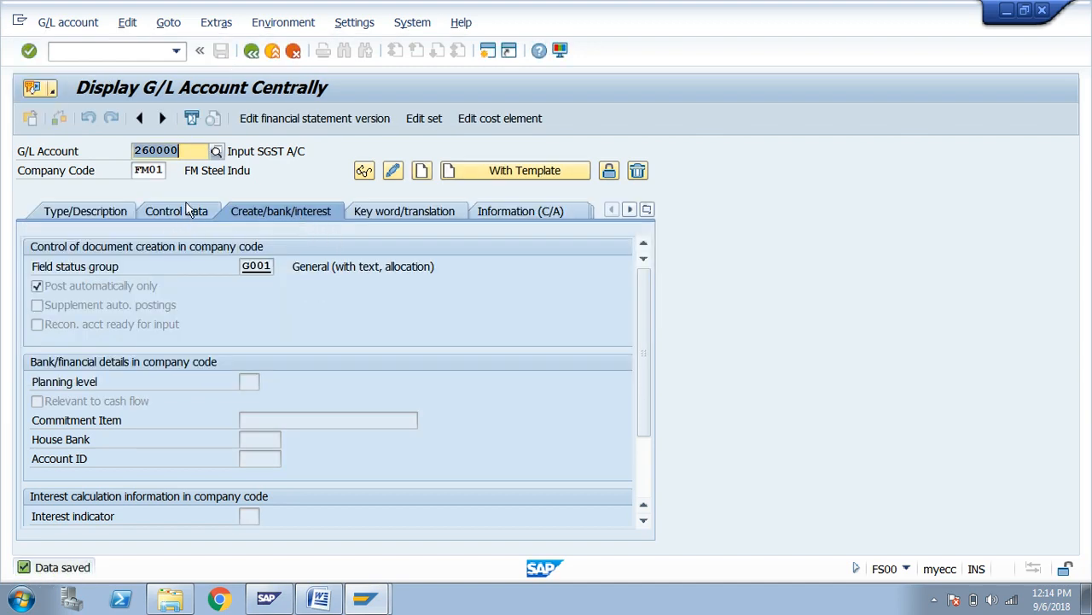
# Open G/L account 260010 (Input CGST A/C) for changing, enable Post automatically only and save it.
pyautogui.click(188, 159)
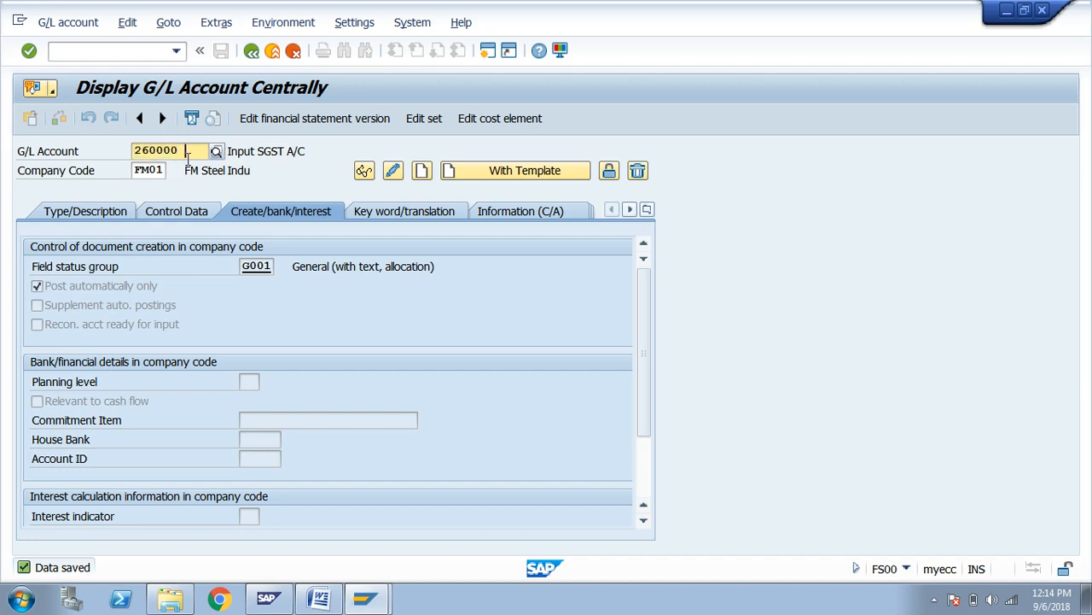
pyautogui.press('BackSpace')
pyautogui.press('BackSpace')
pyautogui.write('1')
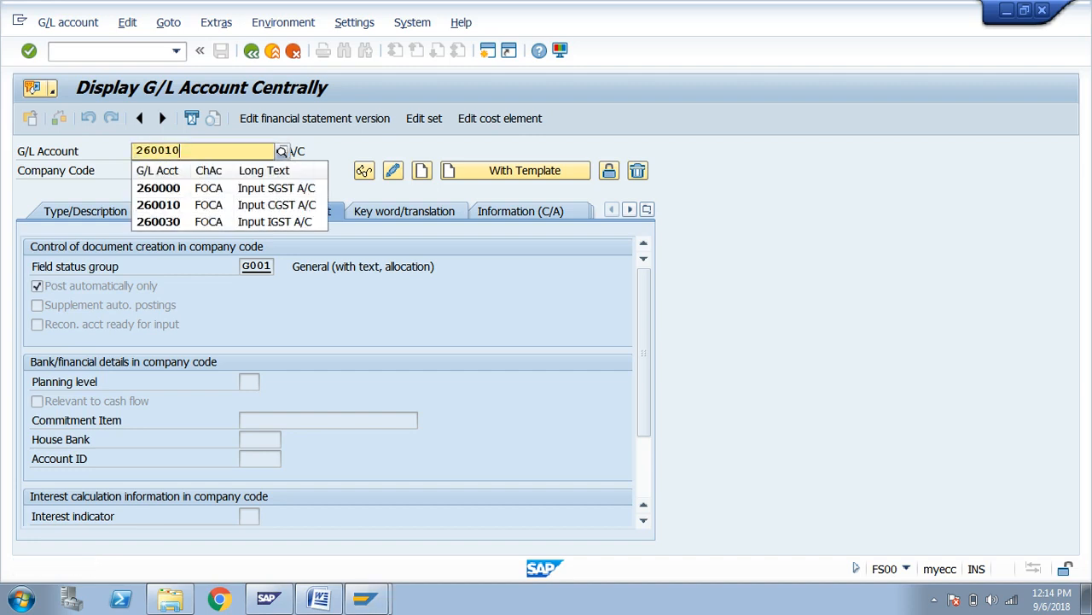
pyautogui.write('0')
pyautogui.click(388, 173)
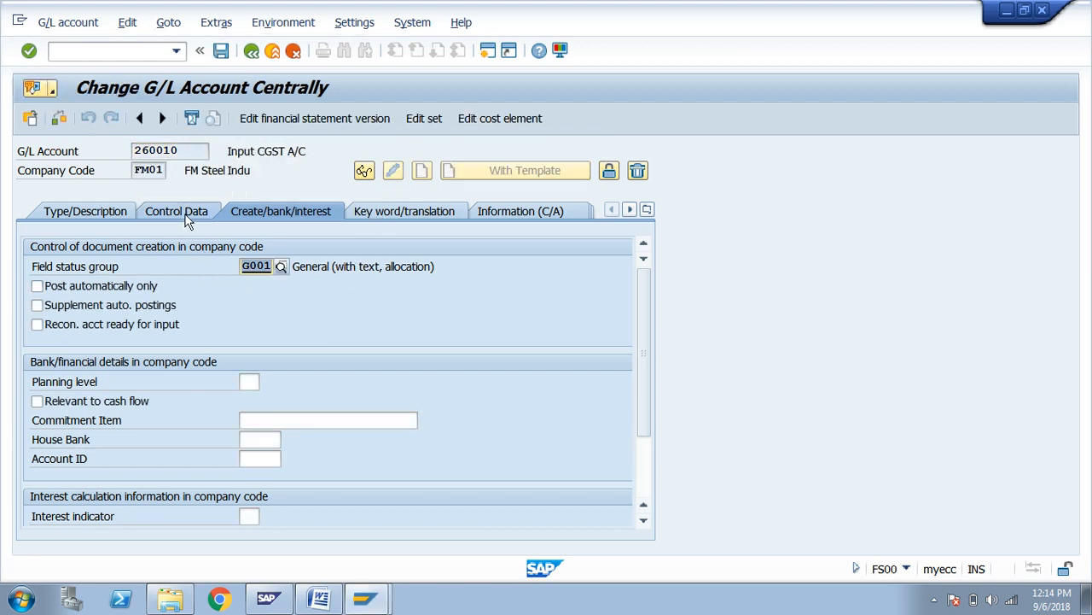
pyautogui.click(126, 284)
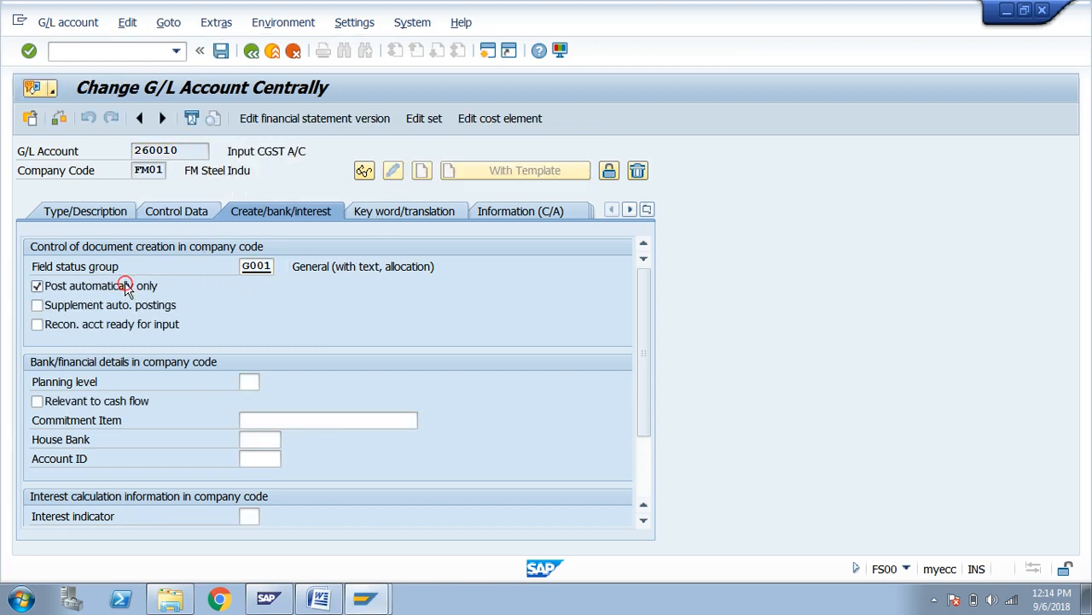
pyautogui.click(221, 52)
pyautogui.press('Return')
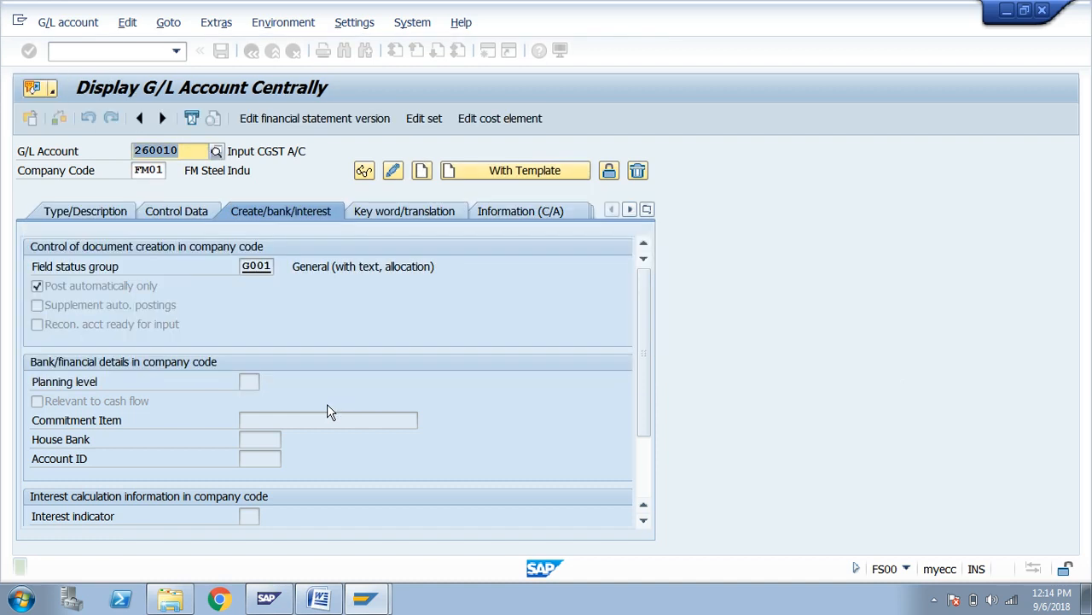
# Open G/L account 260030 (Input IGST A/C) for changing, enable Post automatically only, save it despite the warnings and leave the transaction.
pyautogui.click(196, 152)
pyautogui.press('BackSpace')
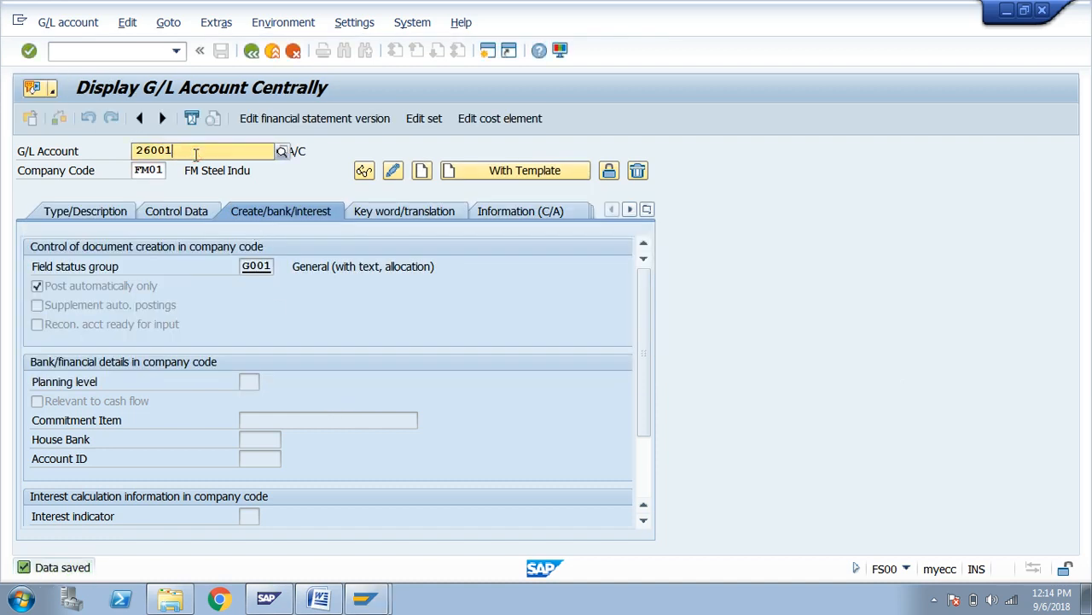
pyautogui.press('BackSpace')
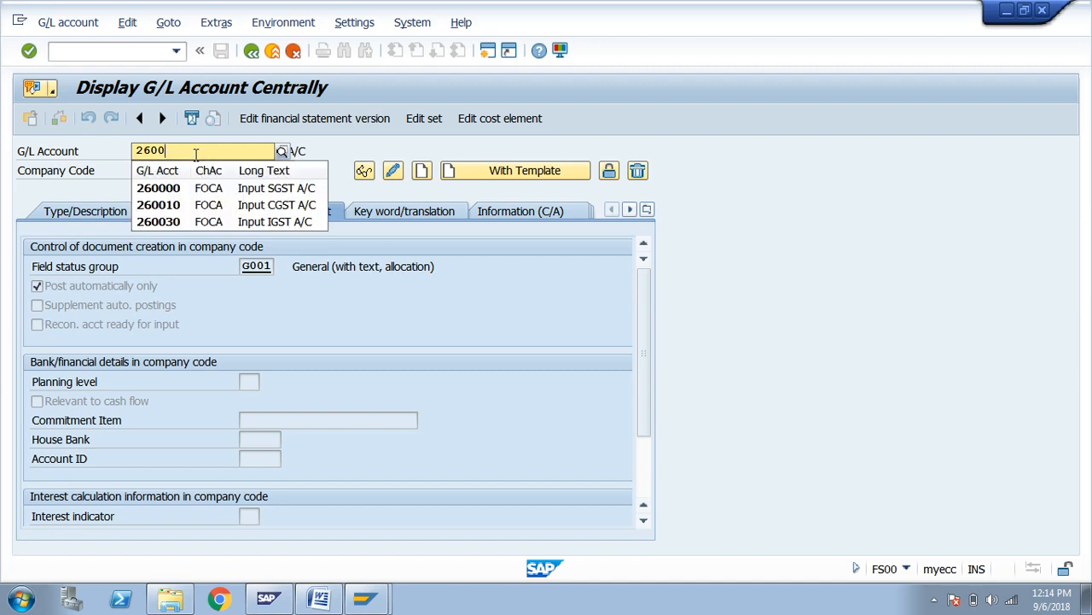
pyautogui.click(252, 221)
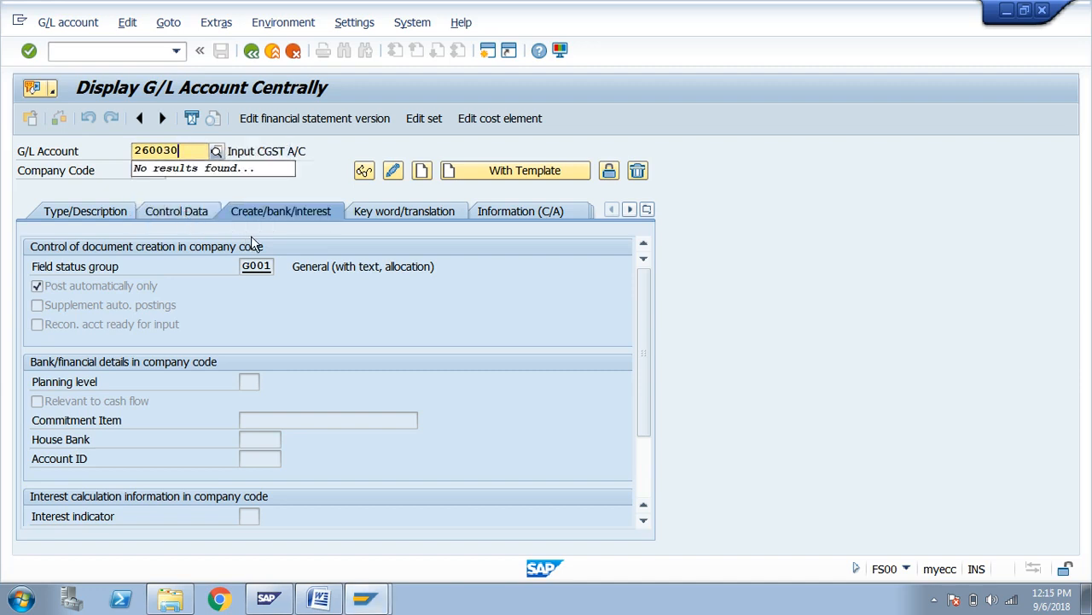
pyautogui.click(392, 171)
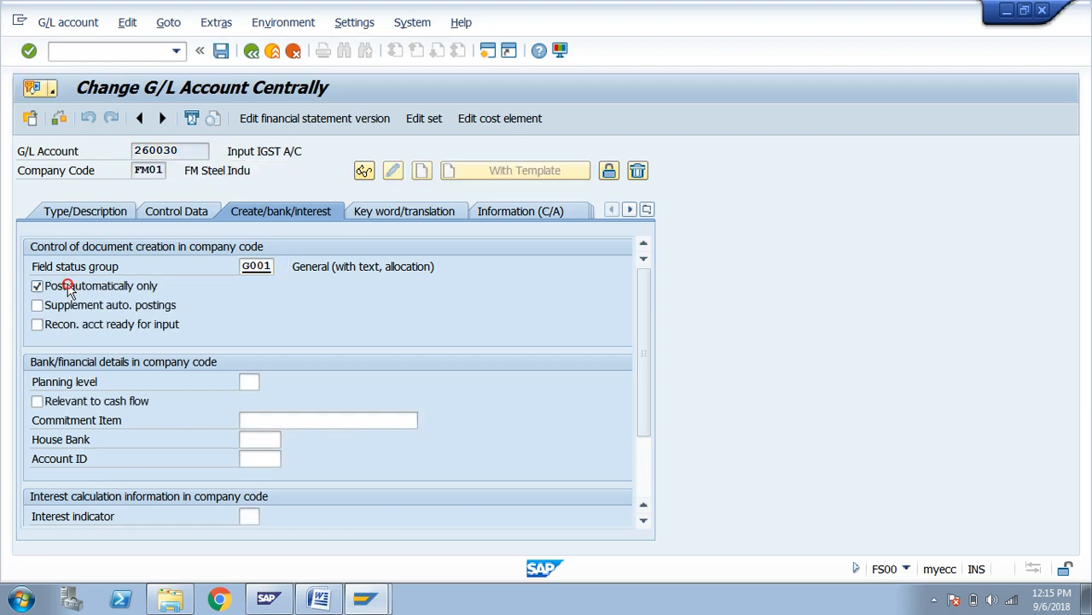
pyautogui.click(220, 52)
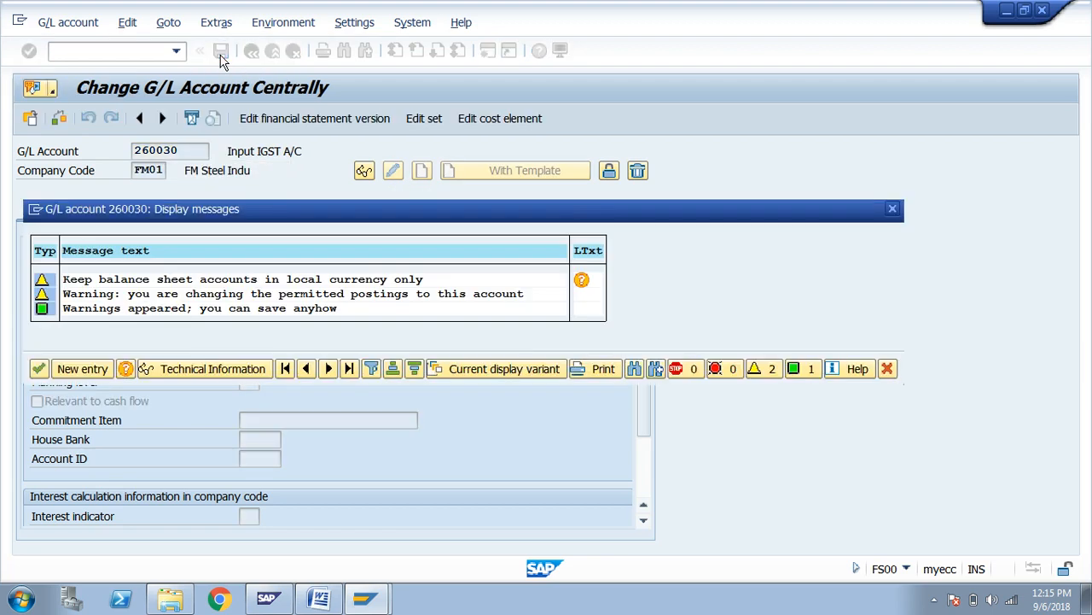
pyautogui.click(220, 51)
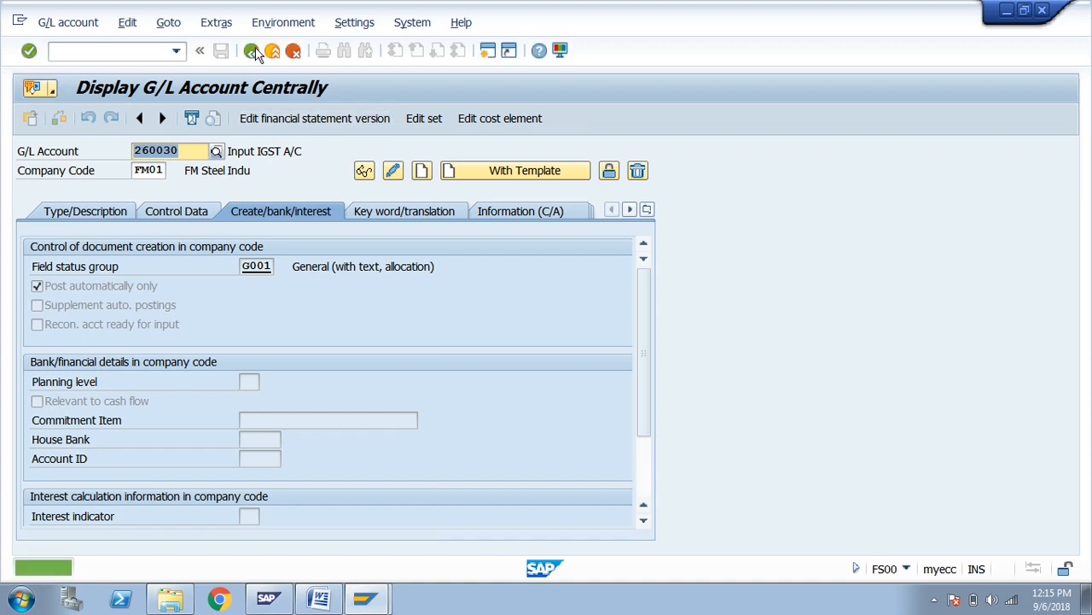
pyautogui.click(251, 50)
# Switch to the Word checklist and highlight its Vendor Invoice Posting (FB60) entry, then return to SAP.
pyautogui.hotkey('alt', 'Tab')
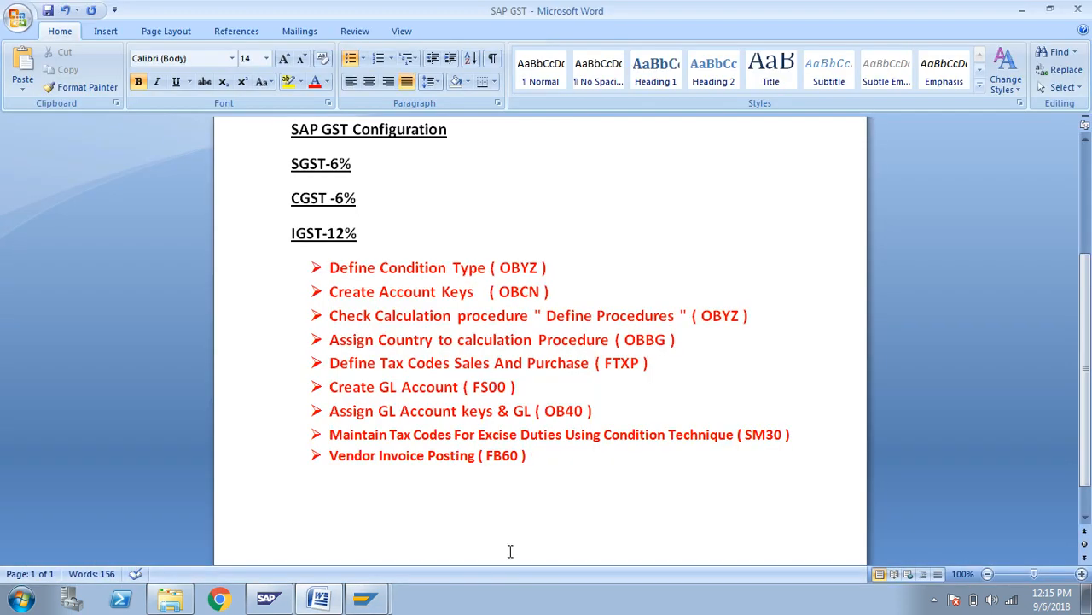
pyautogui.click(547, 476)
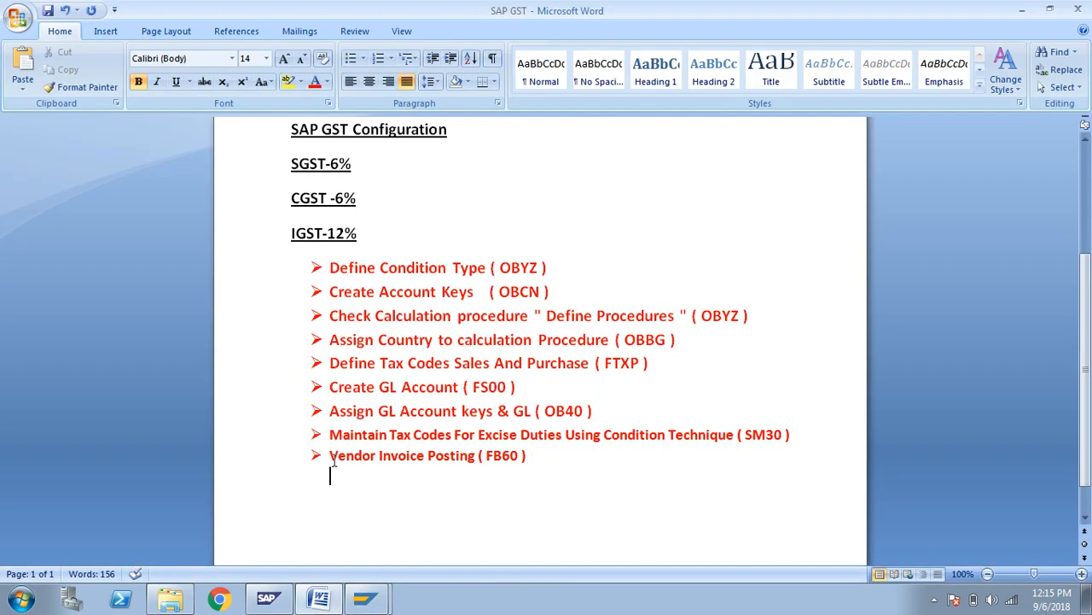
pyautogui.moveTo(332, 459); pyautogui.dragTo(518, 468)
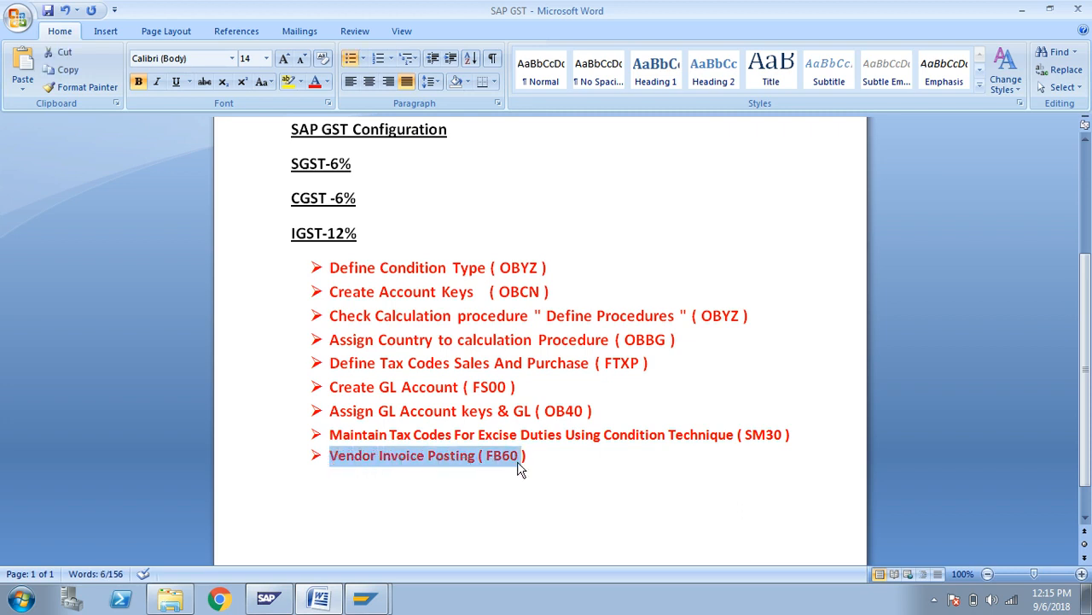
pyautogui.hotkey('alt', 'Tab')
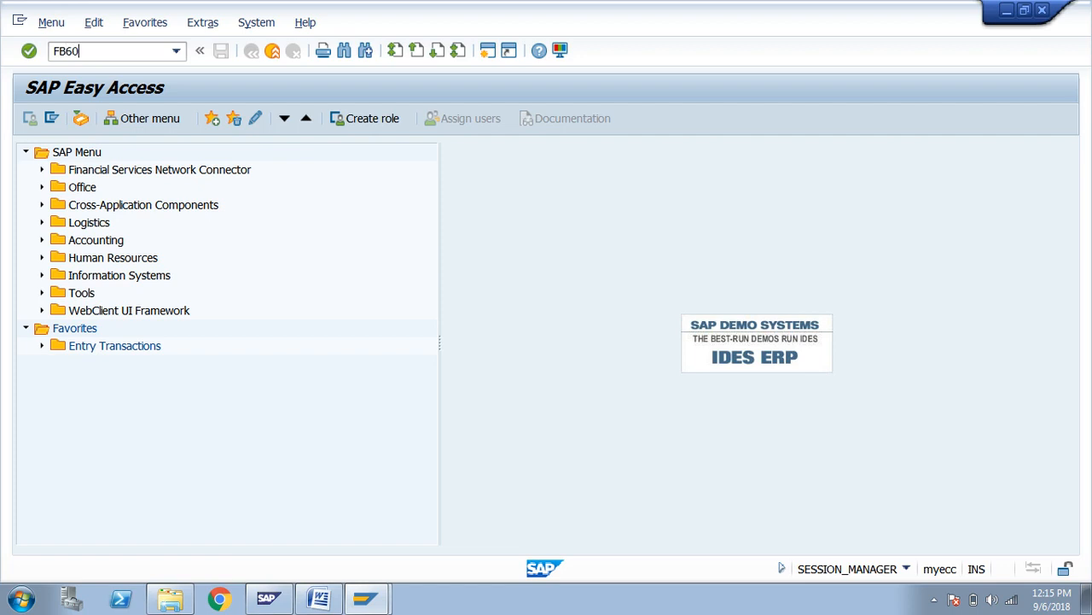
# Start transaction FB60 and select the first vendor from the entry history for the new invoice.
pyautogui.press('Return')
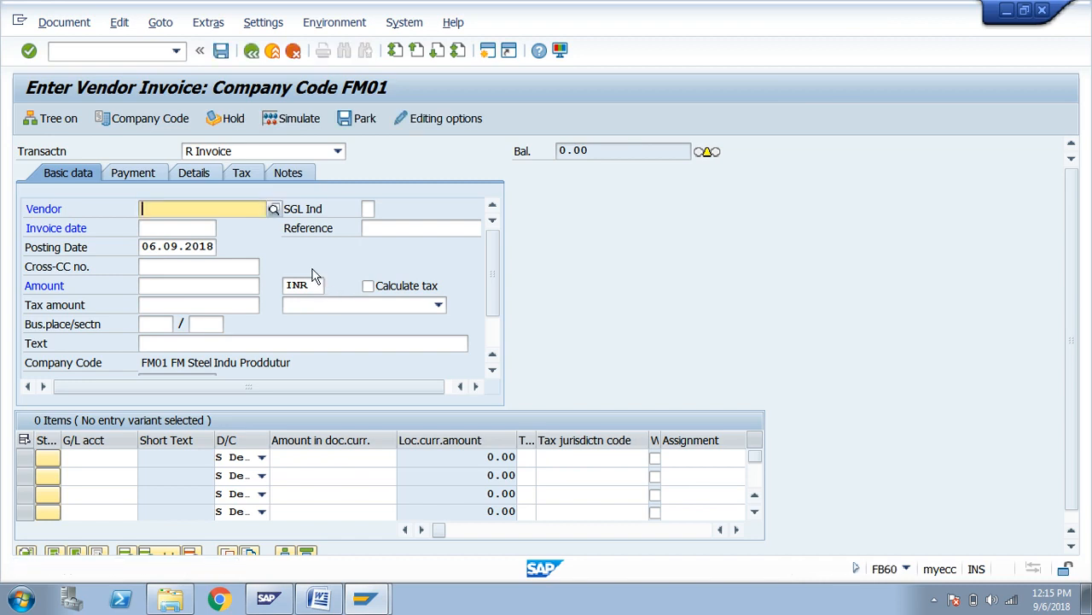
pyautogui.click(274, 214)
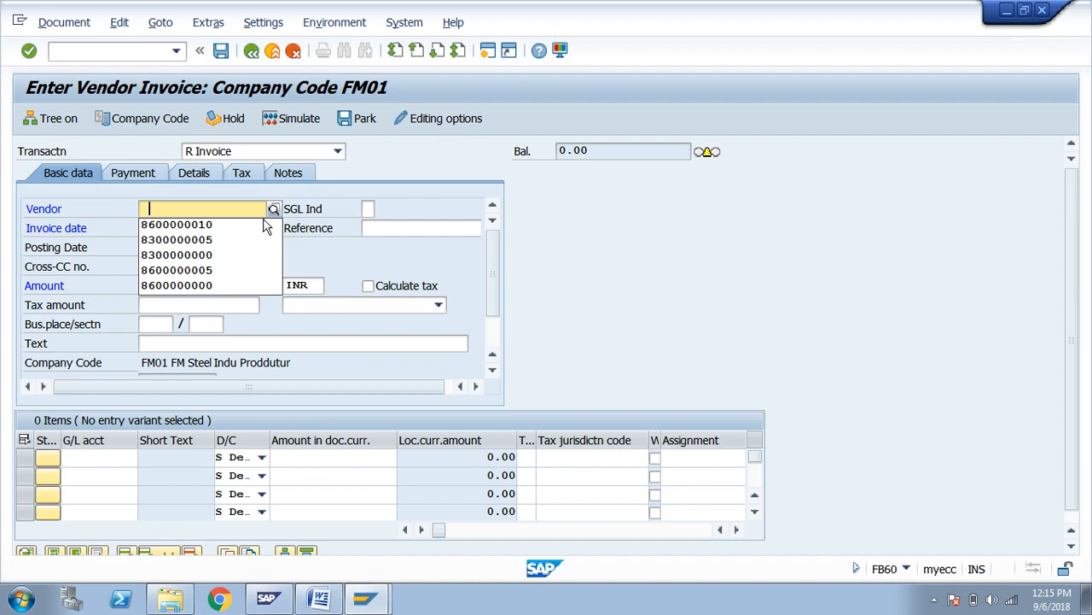
pyautogui.click(261, 227)
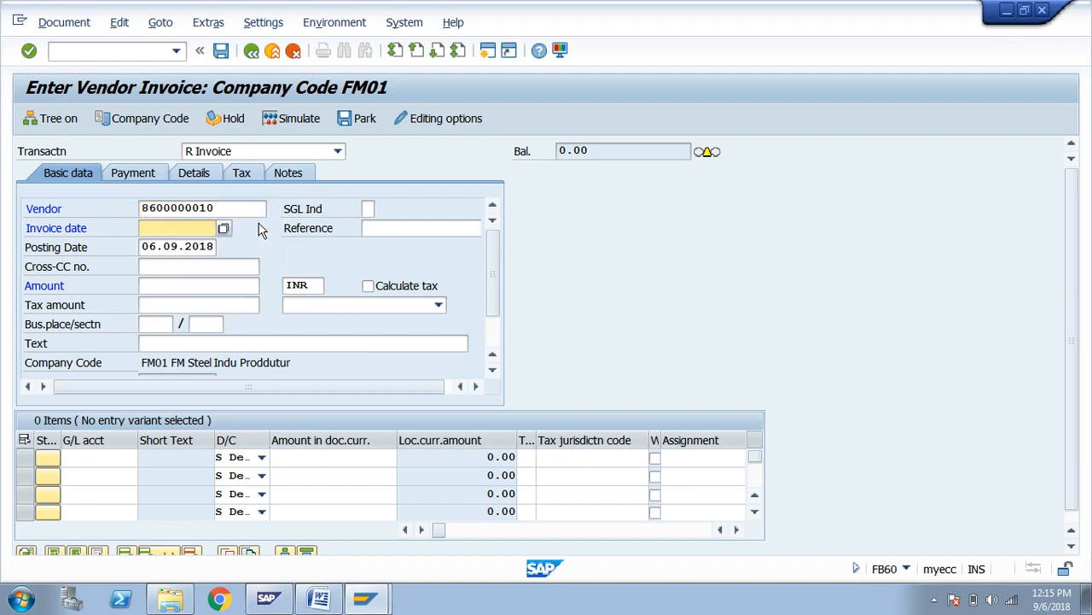
pyautogui.press('Tab')
pyautogui.press('Tab')
pyautogui.press('Tab')
pyautogui.write('CG')
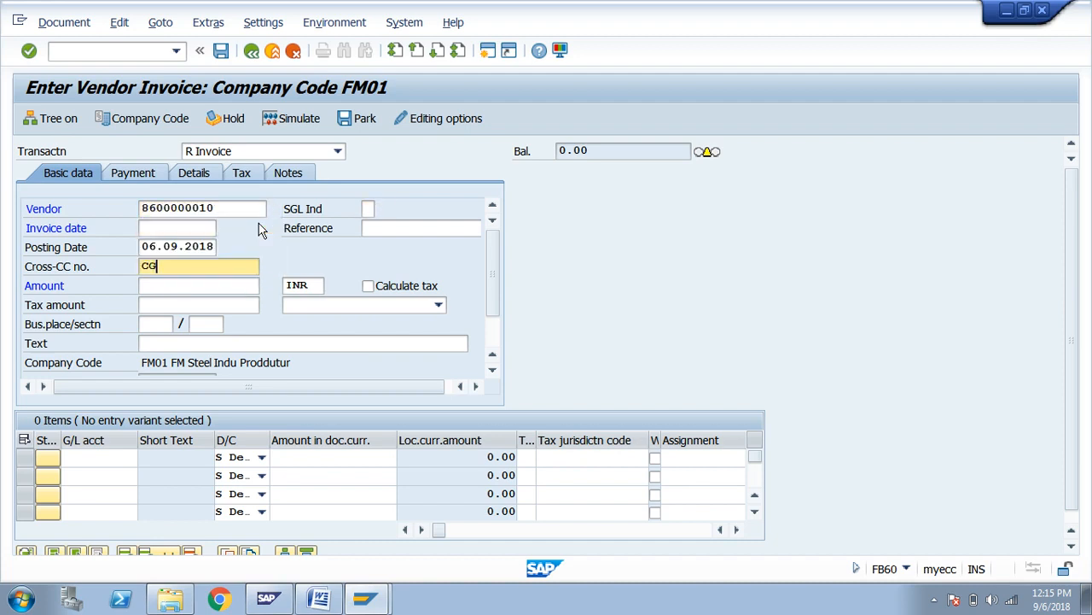
pyautogui.hotkey('shift', 'Tab')
pyautogui.hotkey('shift', 'Tab')
pyautogui.hotkey('shift', 'Tab')
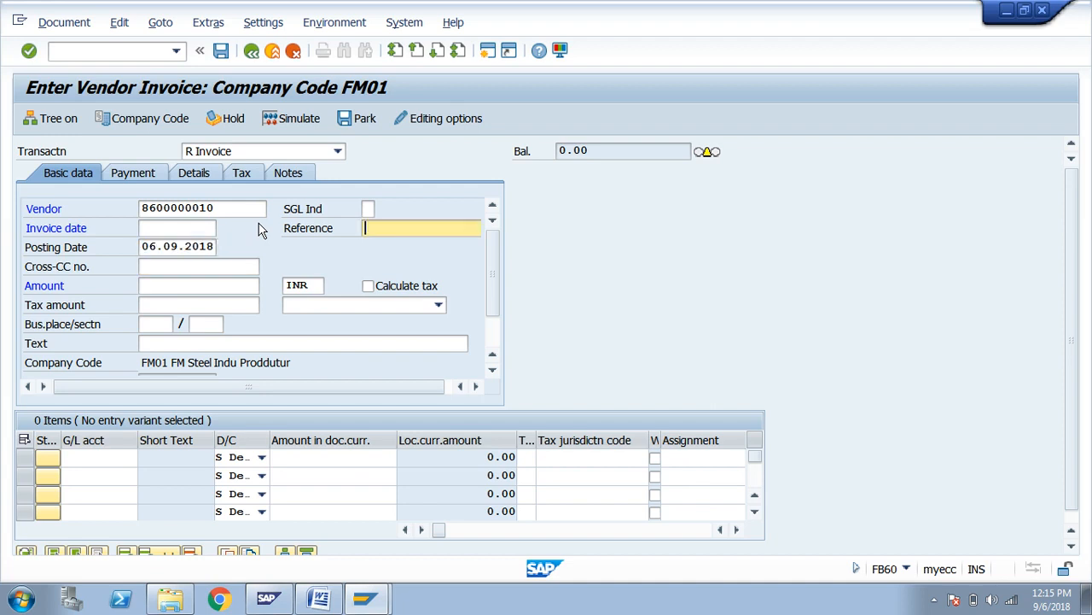
# Set the invoice date to 06.09.2018 and enter GST INV POST as the invoice reference.
pyautogui.write('06')
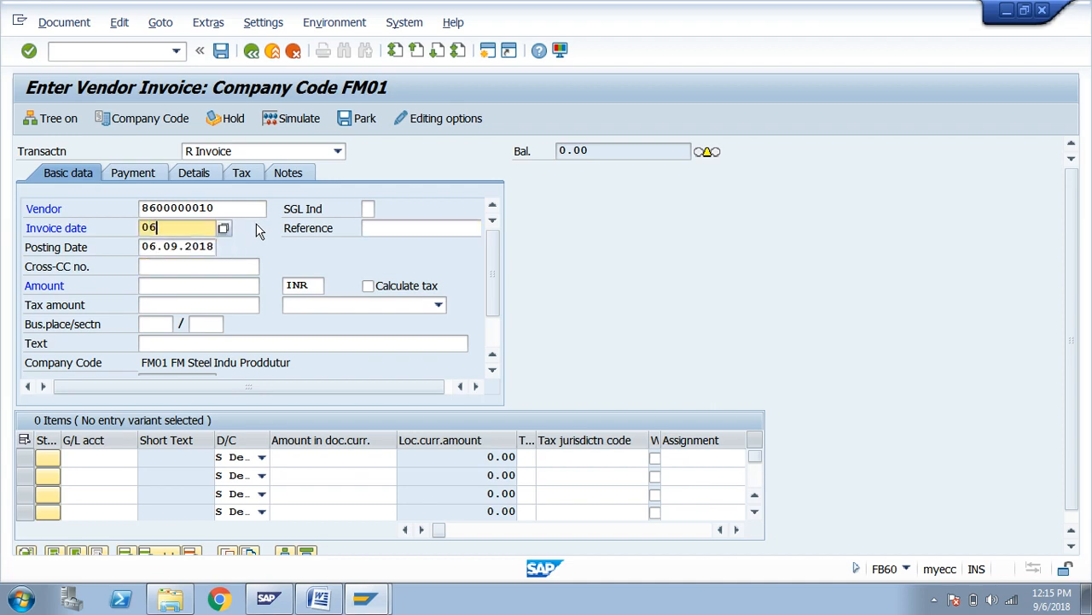
pyautogui.click(209, 246)
pyautogui.click(198, 232)
pyautogui.press('BackSpace')
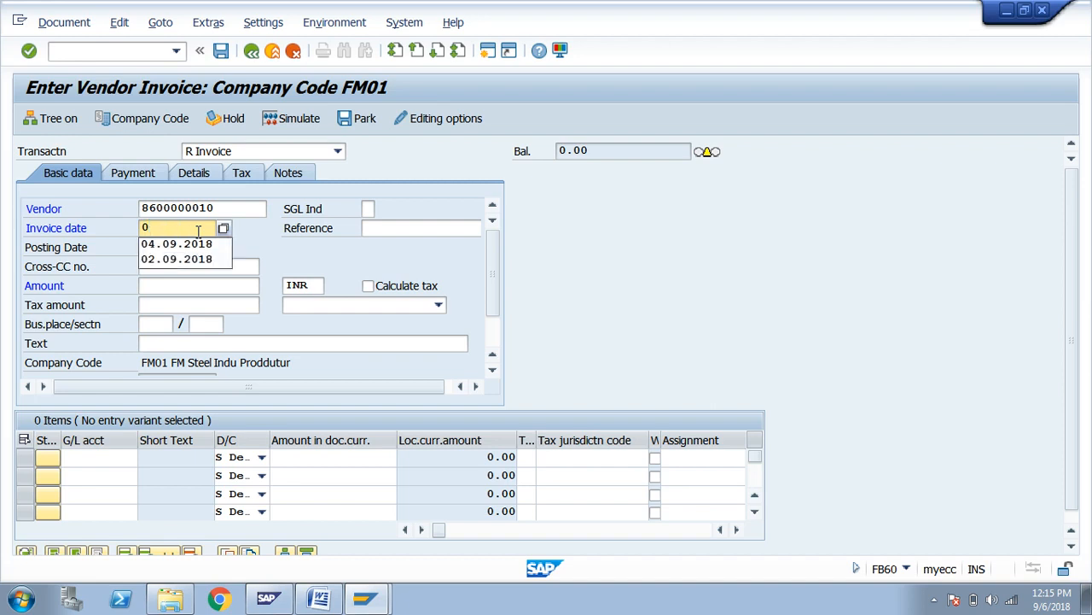
pyautogui.write('6.09.2018')
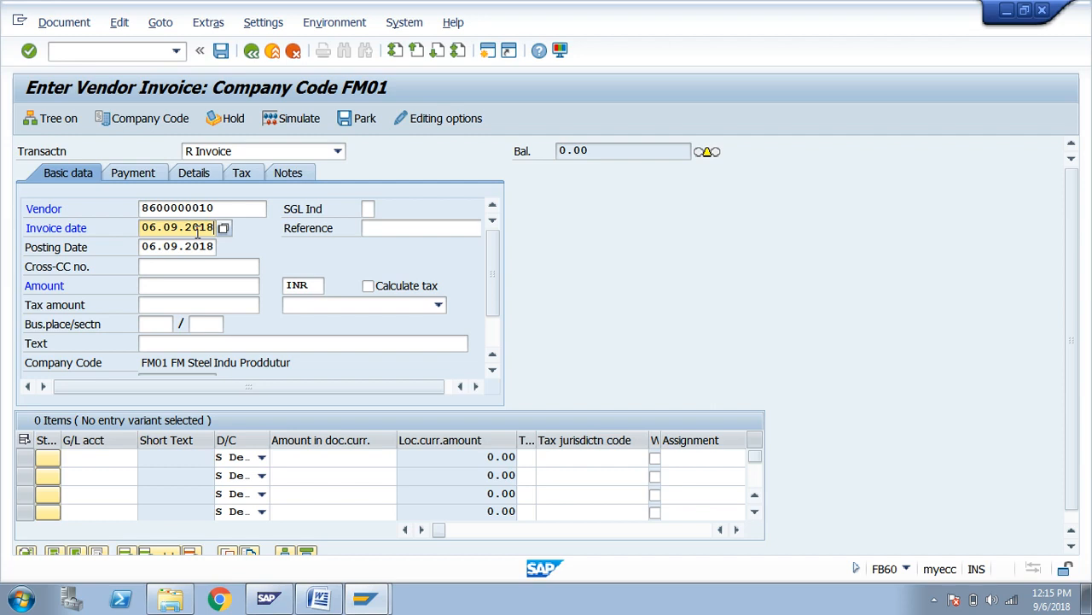
pyautogui.press('Tab')
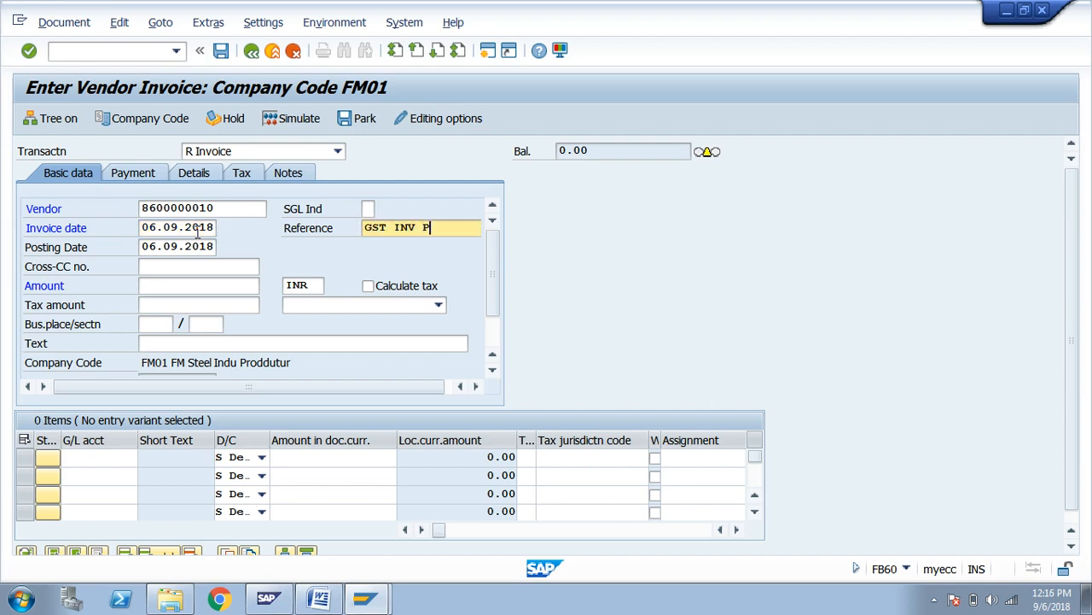
pyautogui.press('Tab')
pyautogui.press('Tab')
pyautogui.press('Tab')
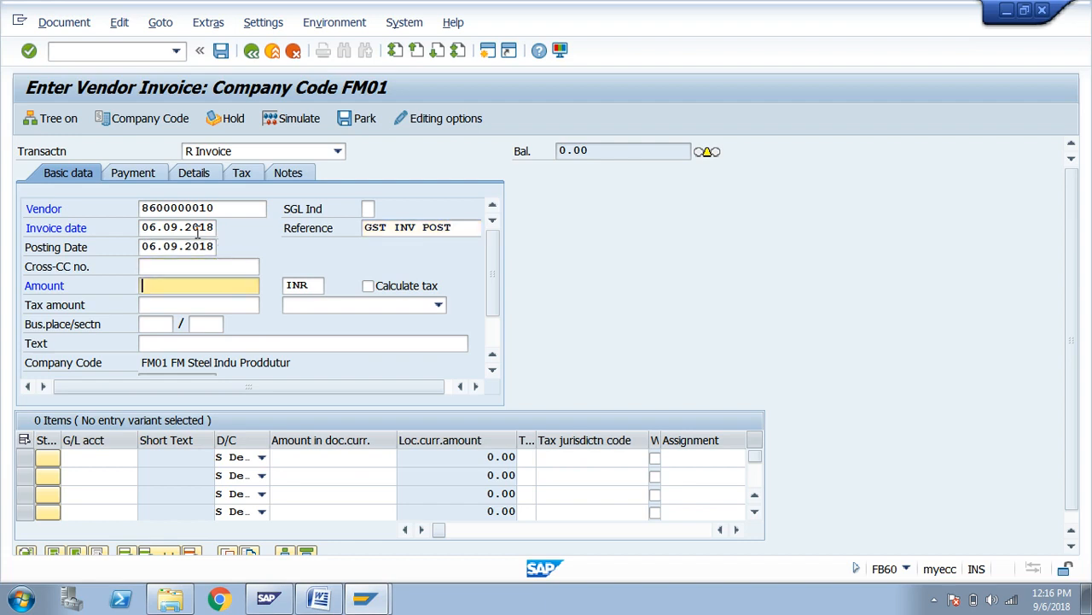
# Enter "Being Vendor Invoice Posting With Gst" as the text in the invoice's basic data.
pyautogui.press('Tab')
pyautogui.press('Tab')
pyautogui.press('Tab')
pyautogui.press('Tab')
pyautogui.press('Tab')
pyautogui.press('Tab')
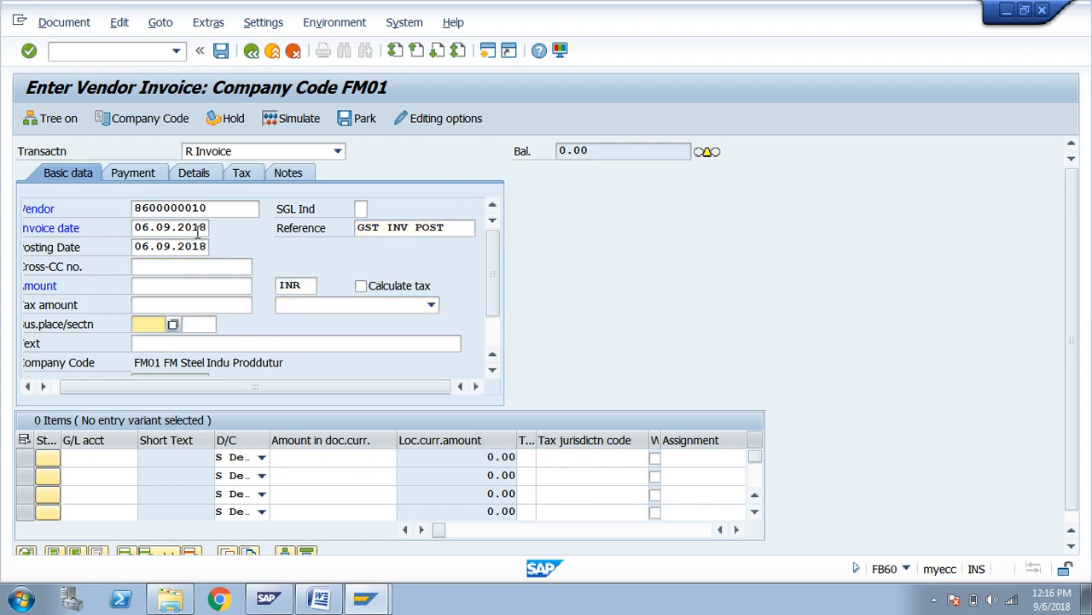
pyautogui.moveTo(159, 386); pyautogui.dragTo(108, 388)
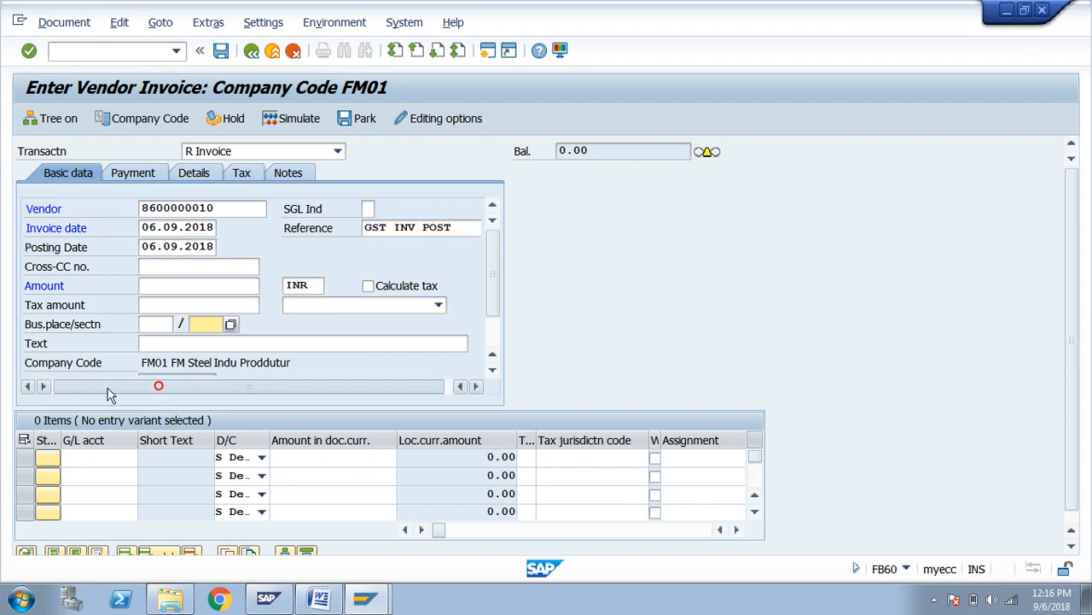
pyautogui.click(180, 344)
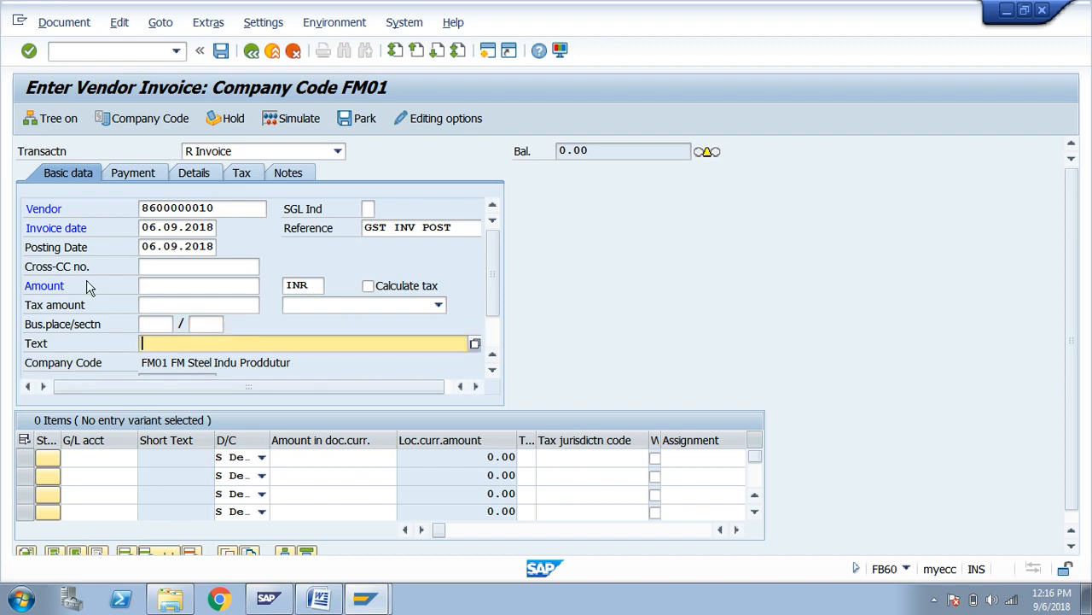
pyautogui.click(165, 278)
pyautogui.write('BE')
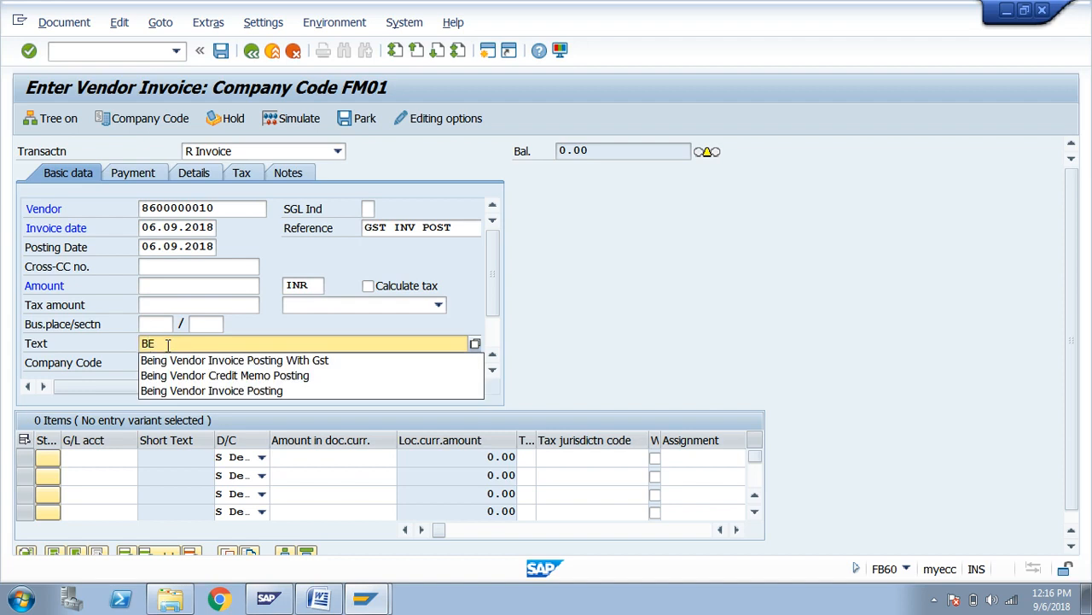
pyautogui.write('ing ve')
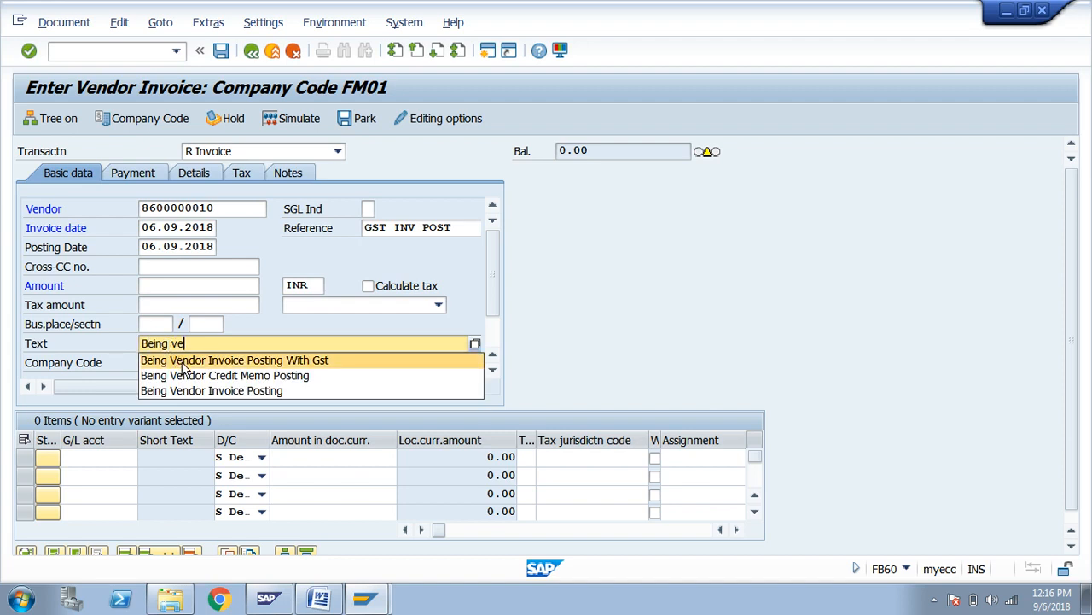
pyautogui.click(183, 362)
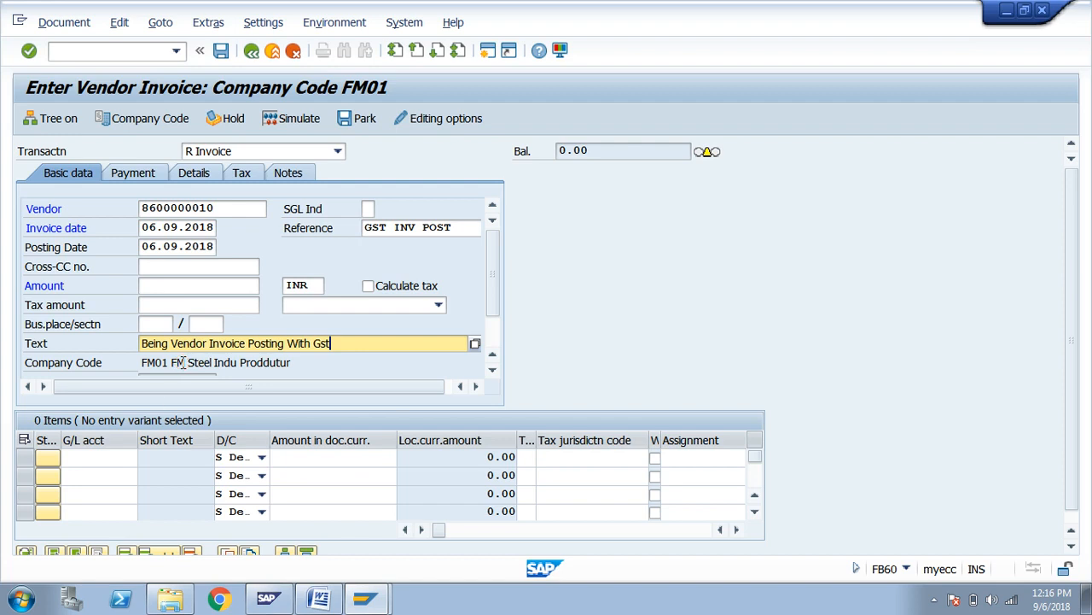
# Enter the first line item as a debit to G/L account 430002 (Admin Exp) with amount 100000 and tax code F1.
pyautogui.click(96, 459)
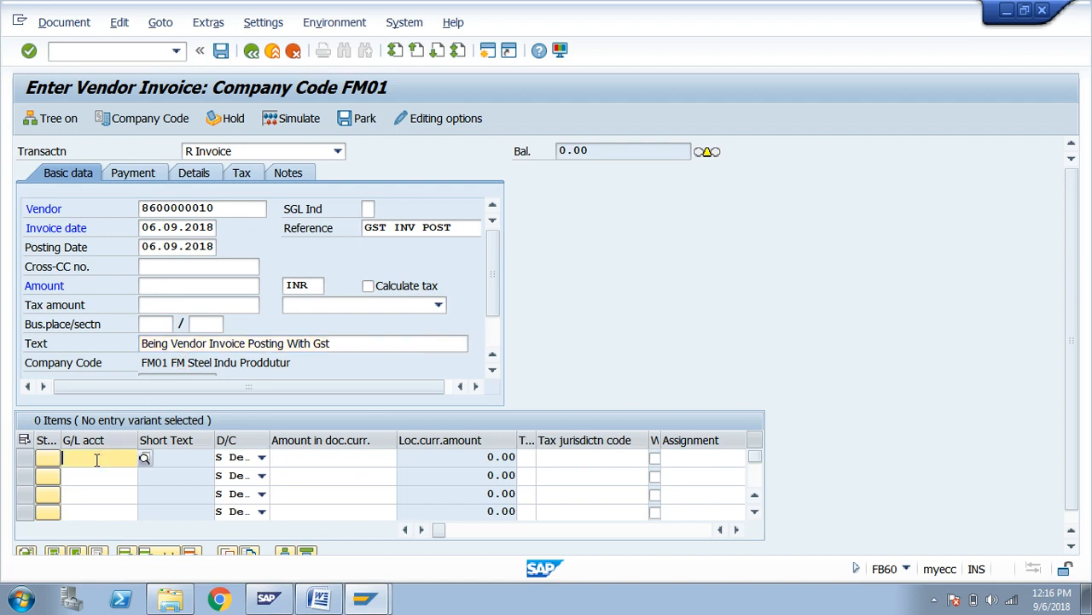
pyautogui.click(143, 460)
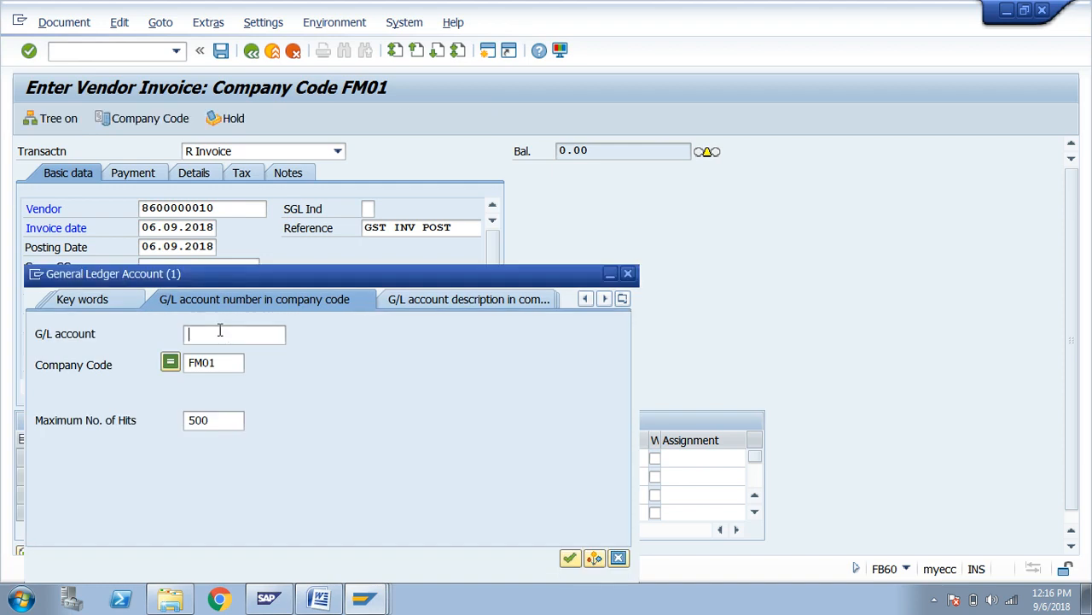
pyautogui.press('Return')
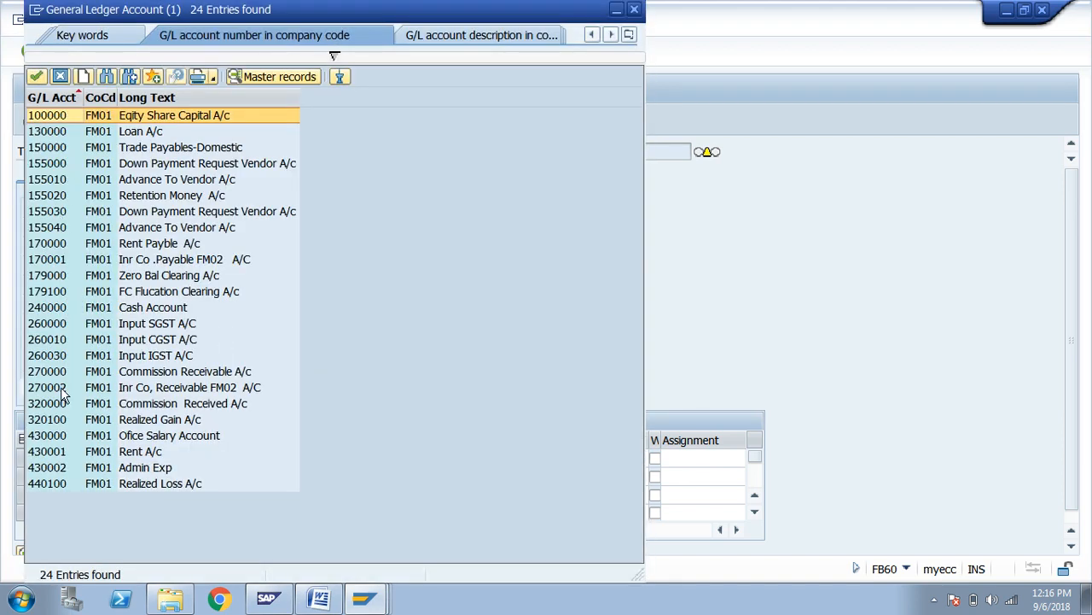
pyautogui.click(60, 468)
pyautogui.doubleClick(62, 471)
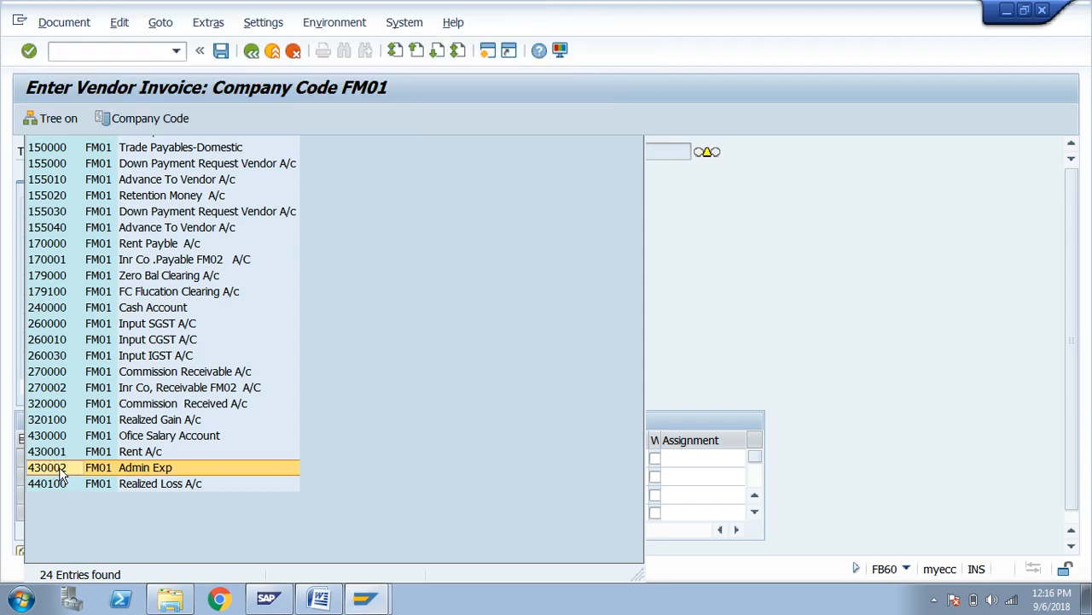
pyautogui.press('Tab')
pyautogui.write('10')
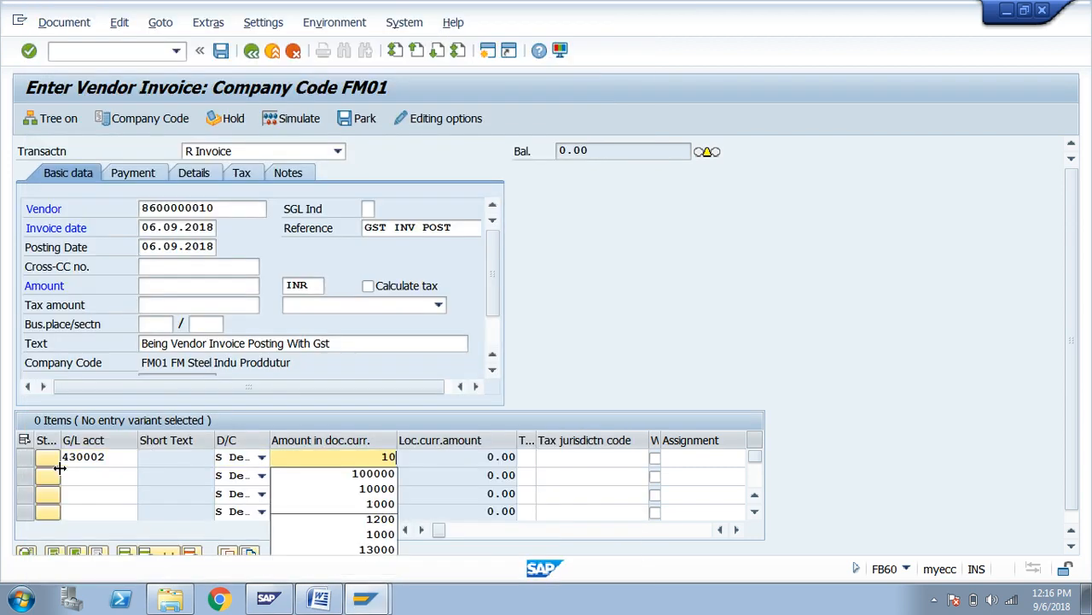
pyautogui.write('0000')
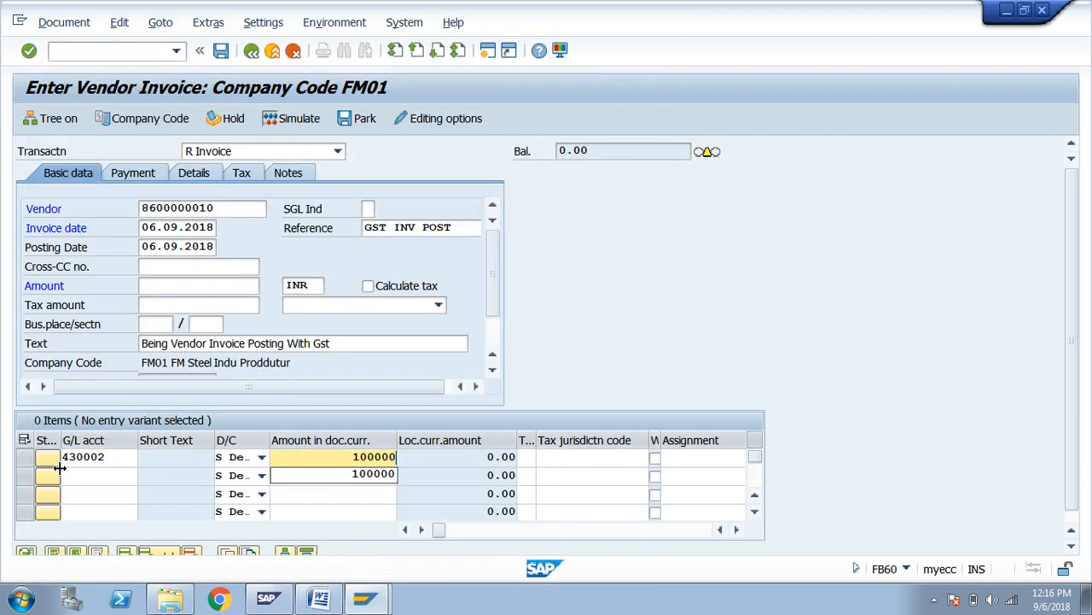
pyautogui.press('Tab')
pyautogui.press('space')
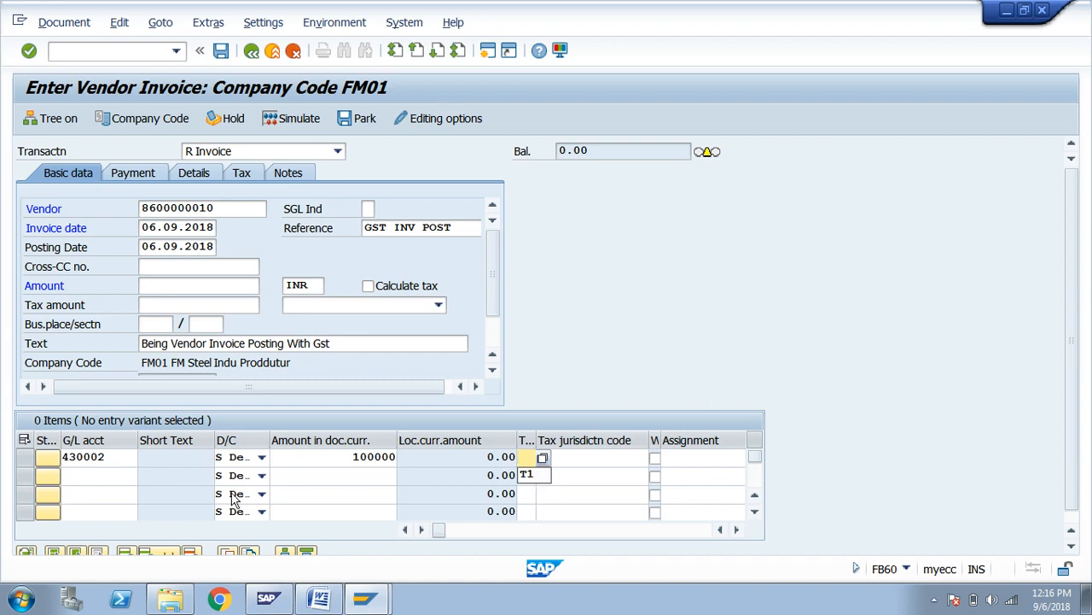
pyautogui.write('f1')
# Assign the second business area from the entry history to the Admin Exp line item.
pyautogui.press('Tab')
pyautogui.press('Tab')
pyautogui.press('Tab')
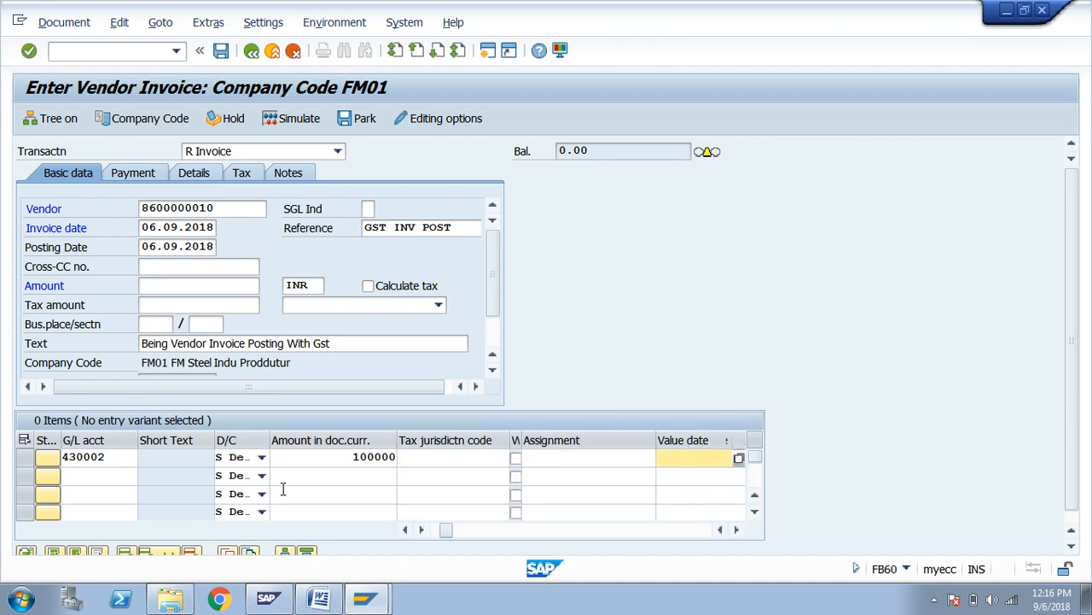
pyautogui.press('Tab')
pyautogui.press('Tab')
pyautogui.press('Tab')
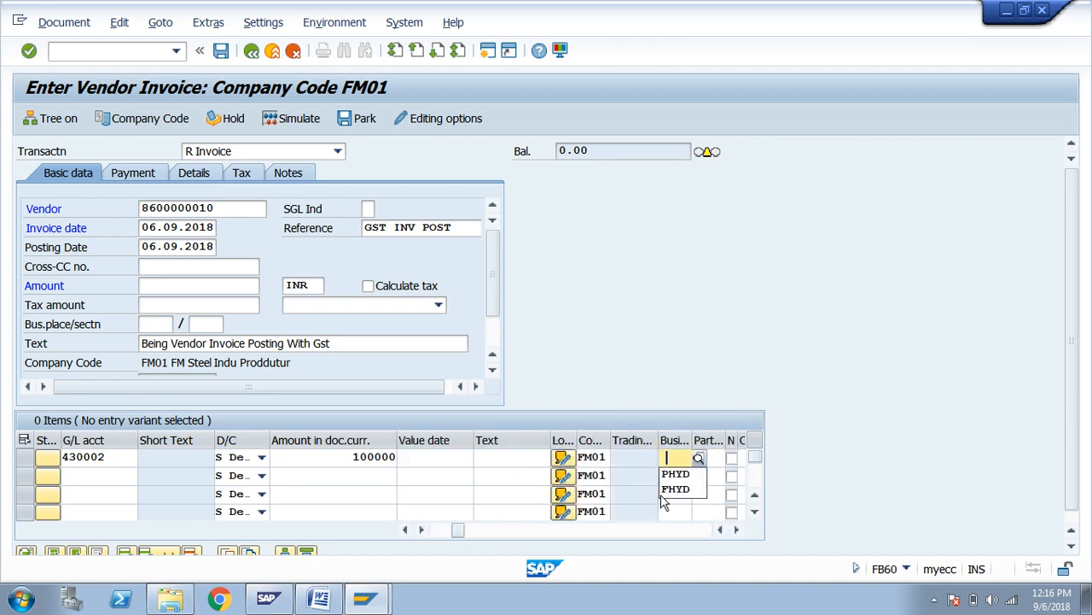
pyautogui.click(674, 489)
# Set the Admin Exp line item's profit center to 1000 from the entry history.
pyautogui.press('Tab')
pyautogui.press('Tab')
pyautogui.press('Tab')
pyautogui.press('Tab')
pyautogui.press('Tab')
pyautogui.press('Tab')
pyautogui.press('Tab')
pyautogui.press('Tab')
pyautogui.press('Tab')
pyautogui.press('Tab')
pyautogui.press('Tab')
pyautogui.press('Tab')
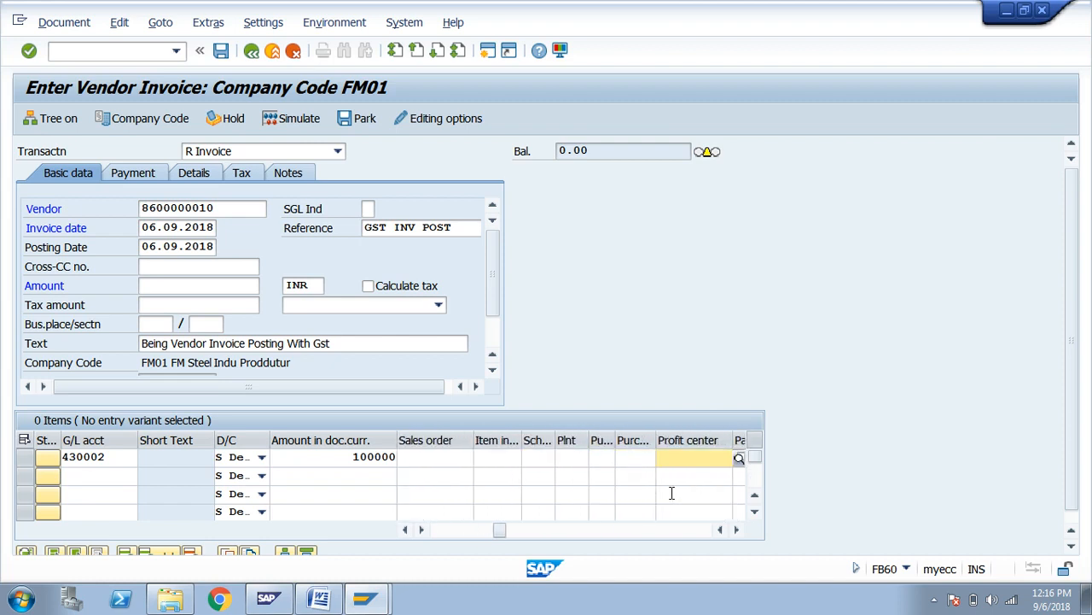
pyautogui.click(674, 472)
# Turn on tax calculation, acknowledge the down payment information, and select tax code F1 (FM Indian Tax SGST + CGST) in the basic data.
pyautogui.click(369, 287)
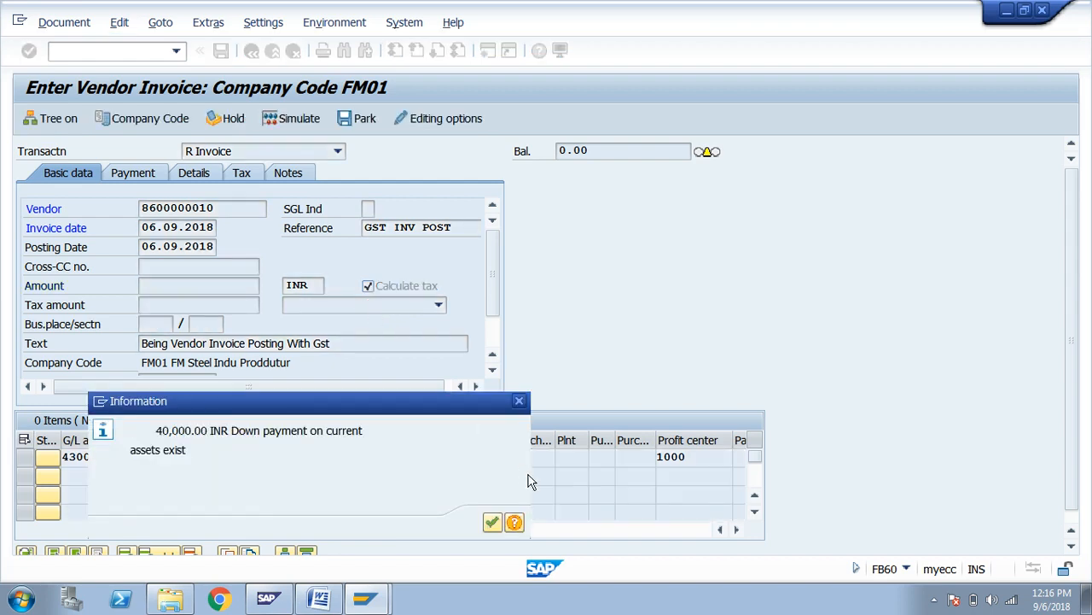
pyautogui.click(450, 392)
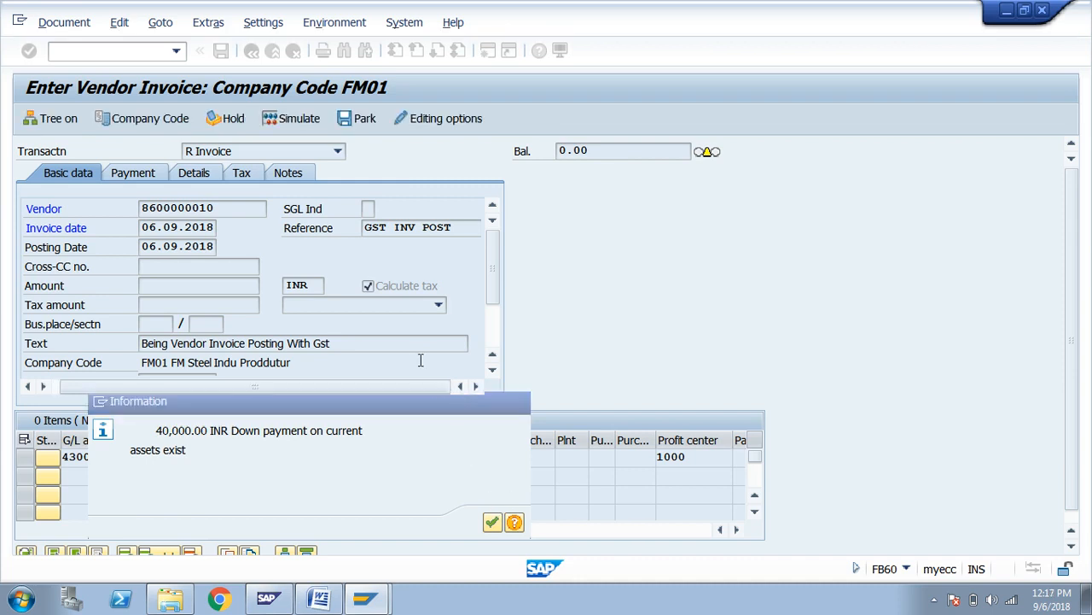
pyautogui.press('Return')
pyautogui.click(431, 305)
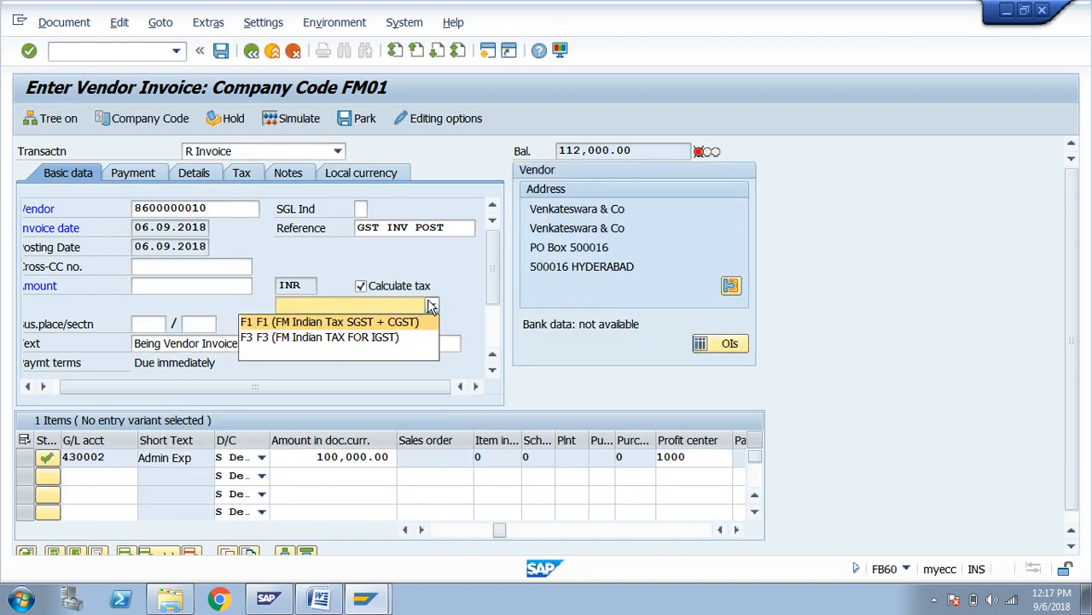
pyautogui.click(381, 322)
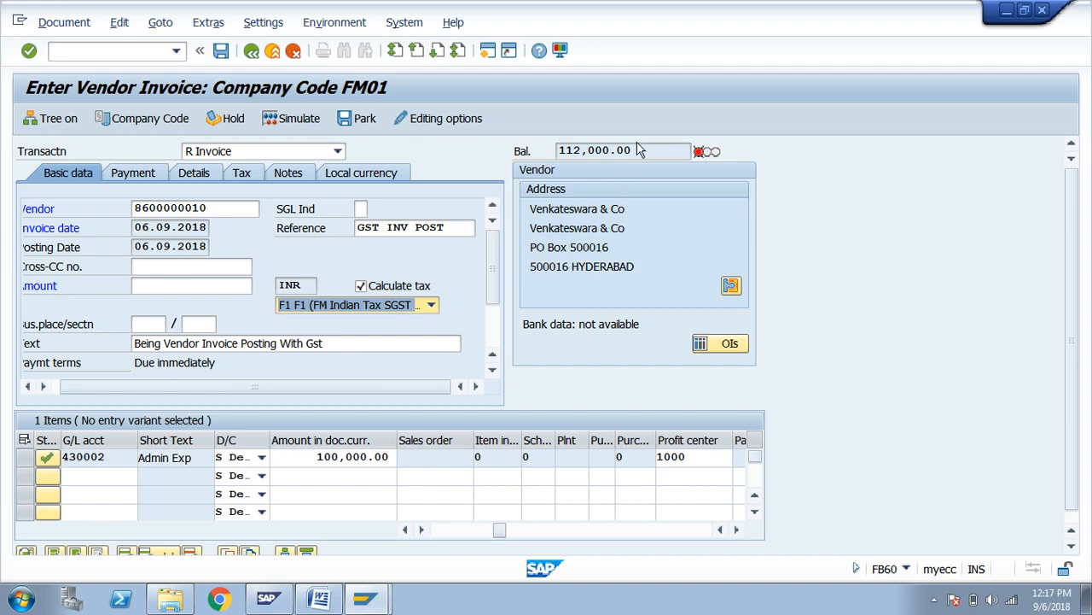
# Copy the invoice balance into the basic data's Amount field as 112,000.00.
pyautogui.moveTo(637, 149); pyautogui.dragTo(562, 151)
pyautogui.hotkey('ctrl', 'c')
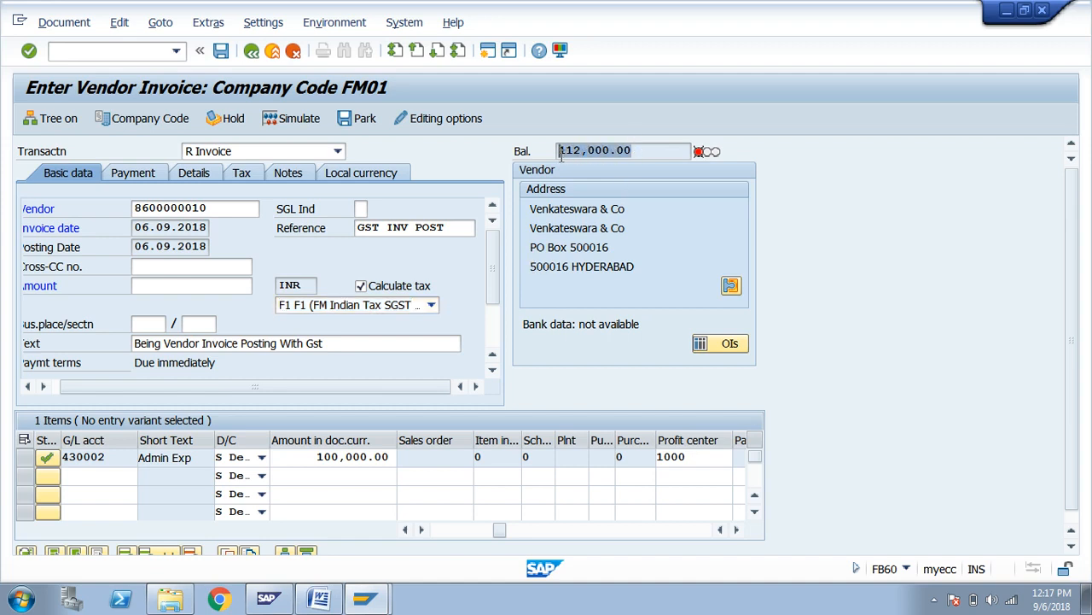
pyautogui.click(561, 152)
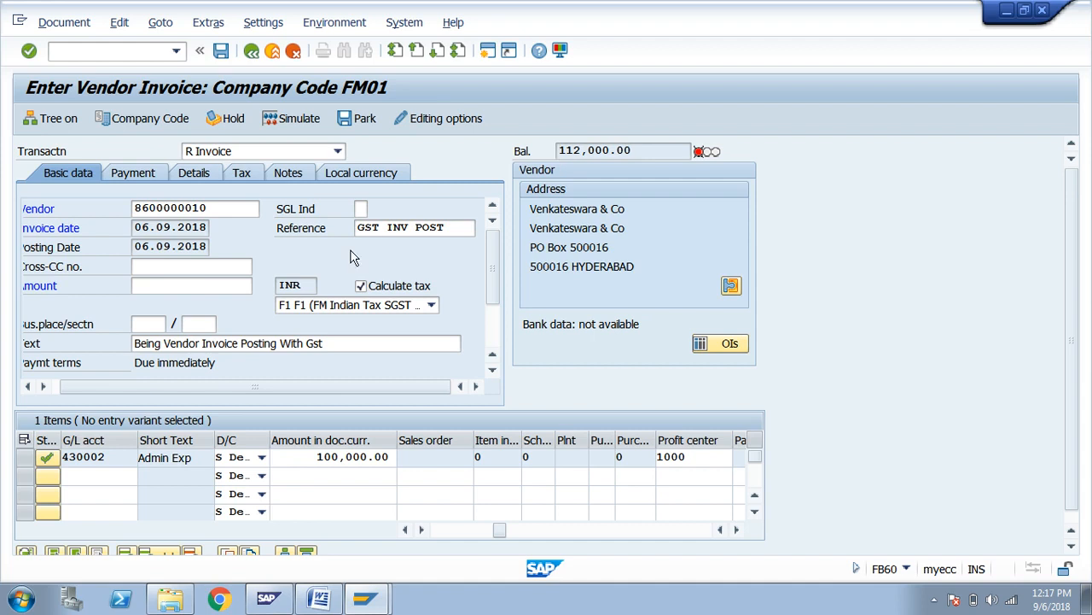
pyautogui.click(204, 290)
pyautogui.hotkey('ctrl', 'v')
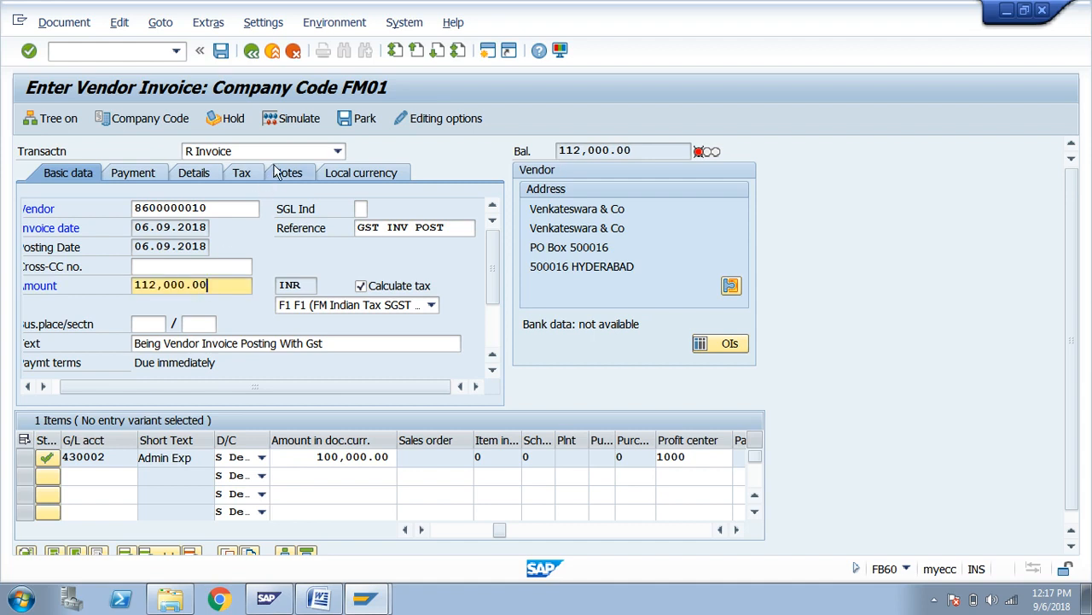
# Simulate and post the vendor invoice, and exit FB60 to the SAP Easy Access screen.
pyautogui.click(289, 125)
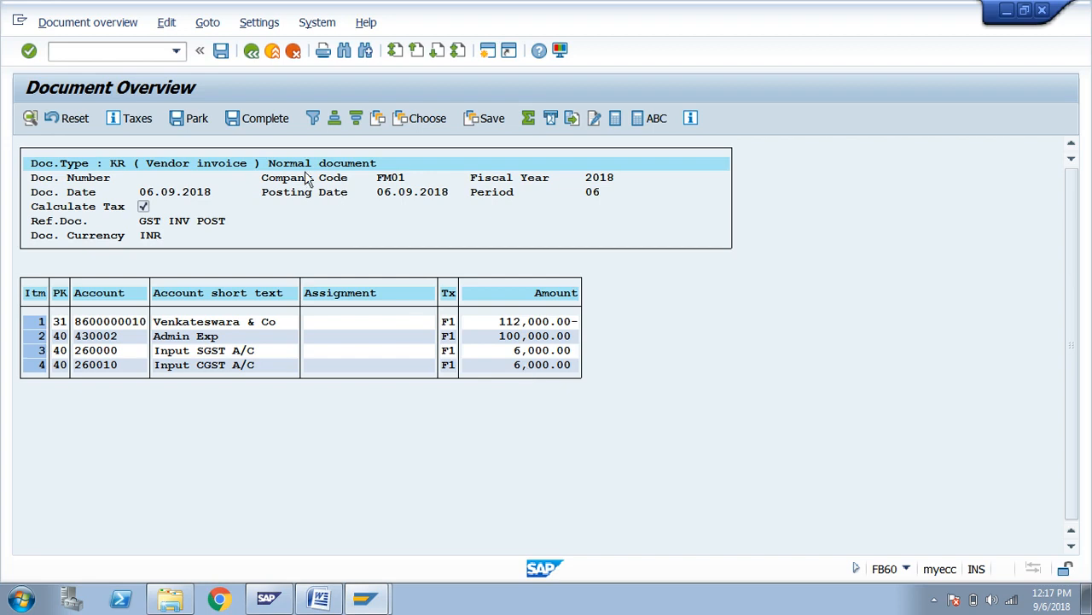
pyautogui.click(220, 53)
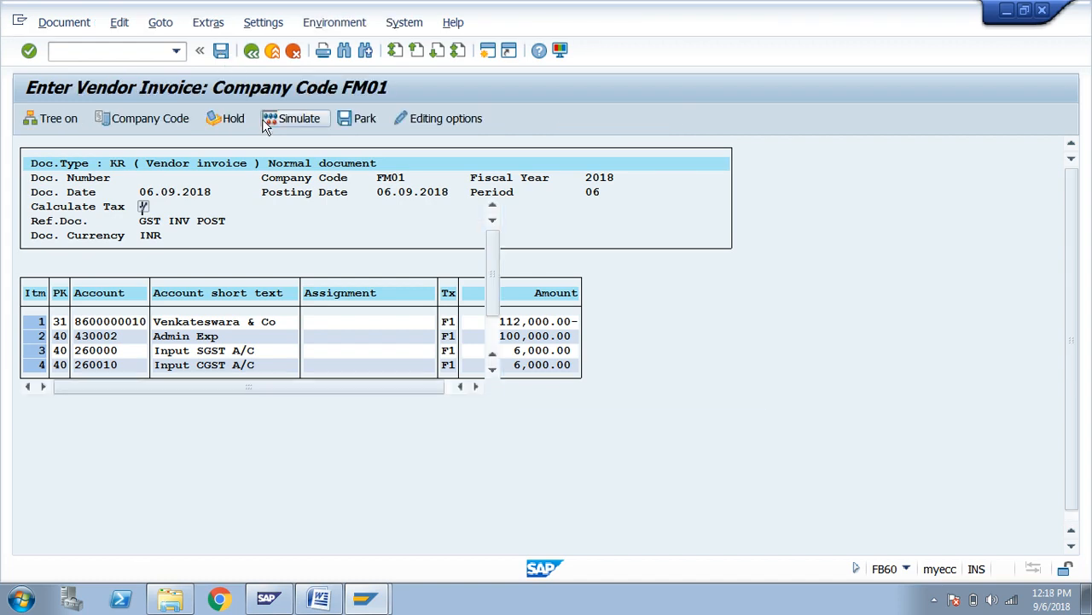
pyautogui.click(160, 50)
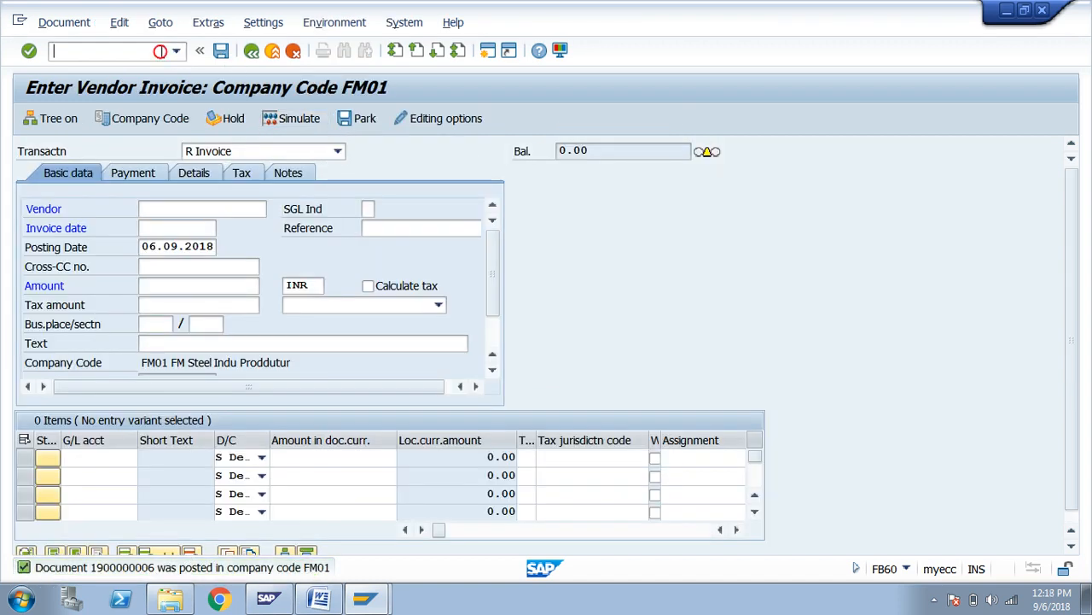
pyautogui.write('/n')
pyautogui.press('Return')
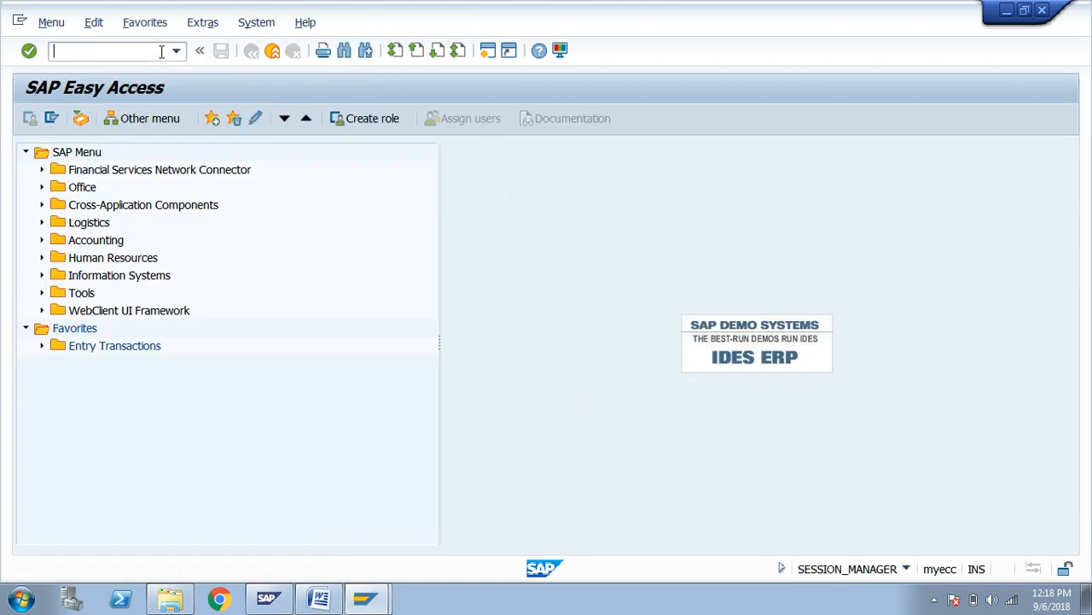
# Switch to the SAP GST Word document and add the line COMPLETED below the bulleted checklist.
pyautogui.hotkey('alt', 'Tab')
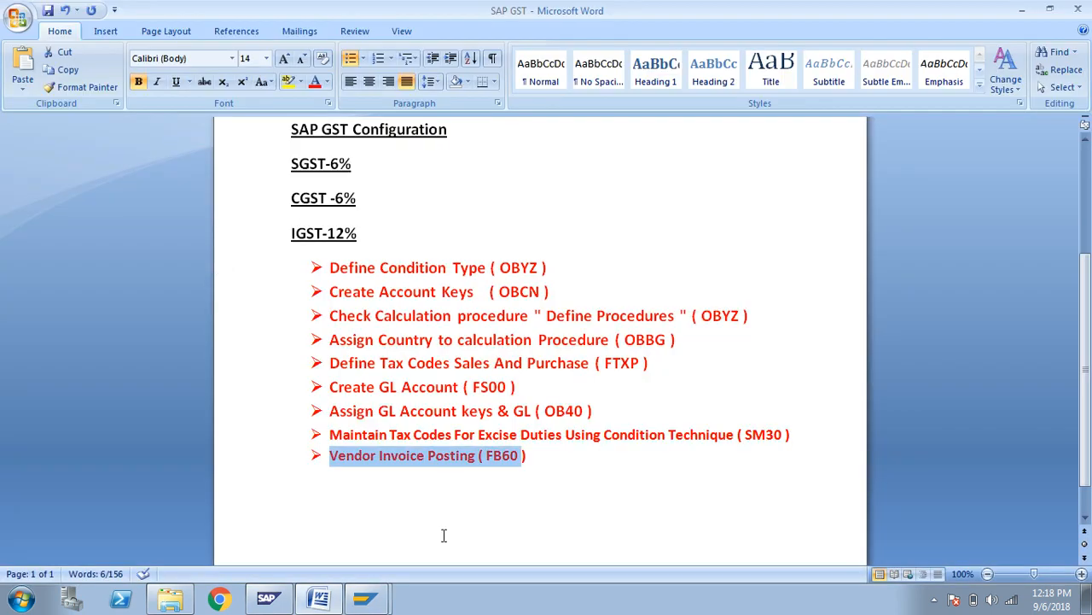
pyautogui.click(545, 464)
pyautogui.press('Return')
pyautogui.press('Return')
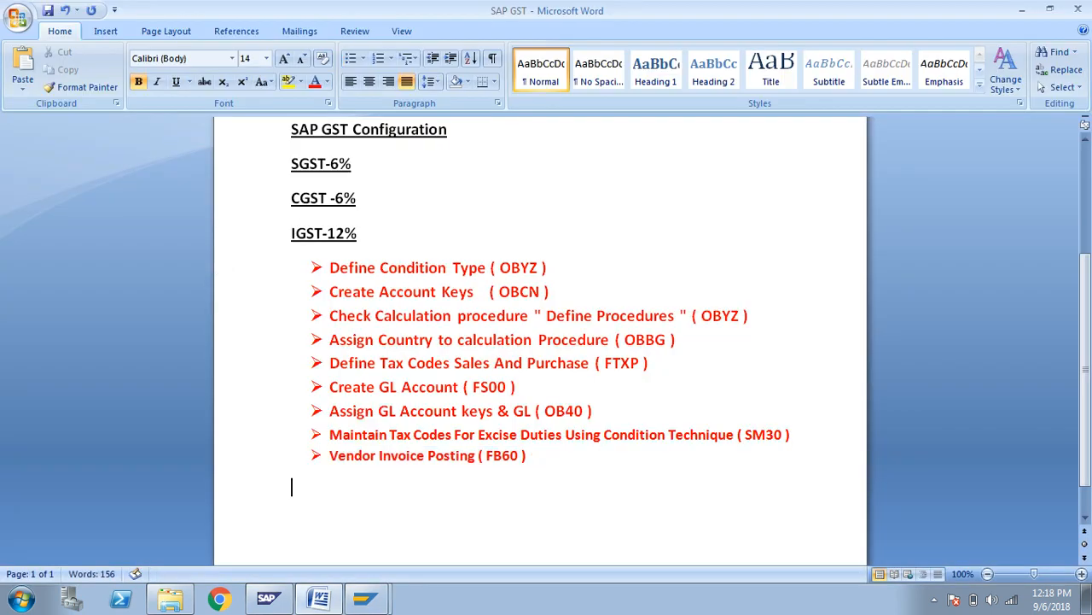
pyautogui.write('COMPLETED')
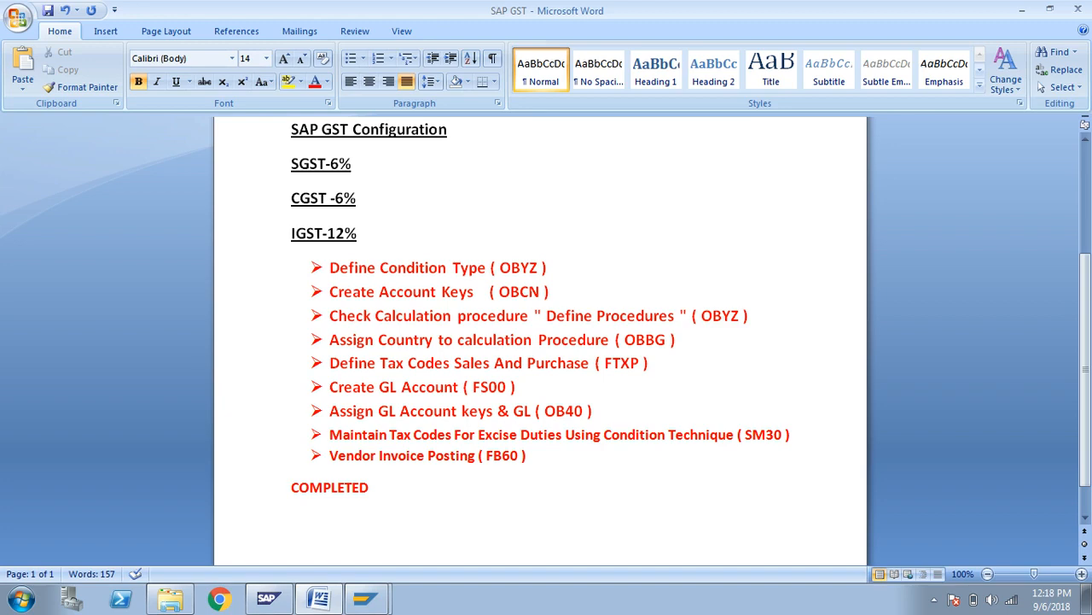
# Show the desktop and open the PowerPoint presentation stored there.
pyautogui.press('super+d')
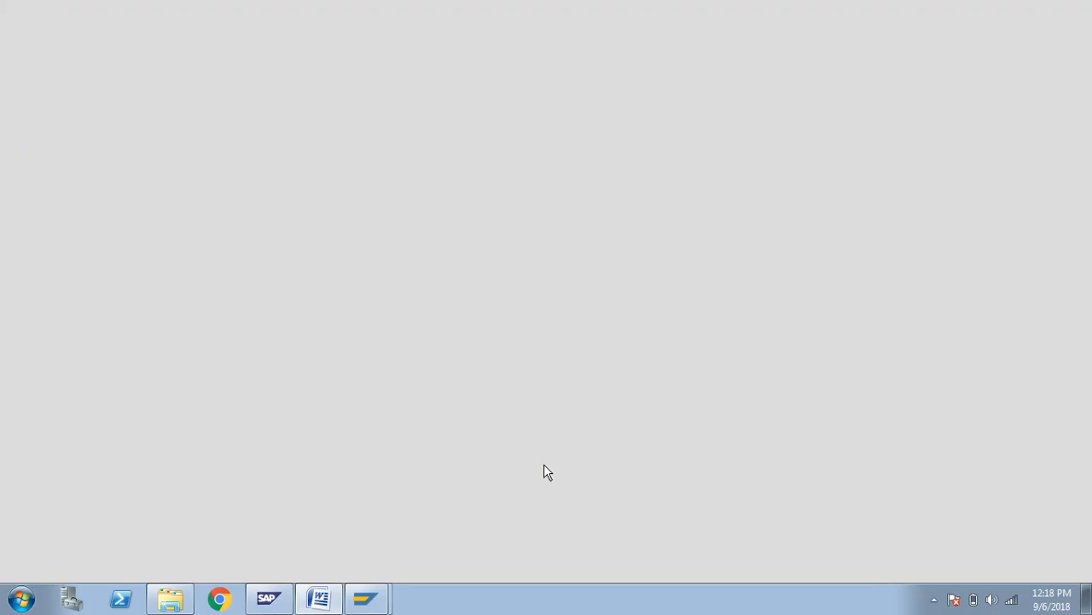
pyautogui.doubleClick(96, 175)
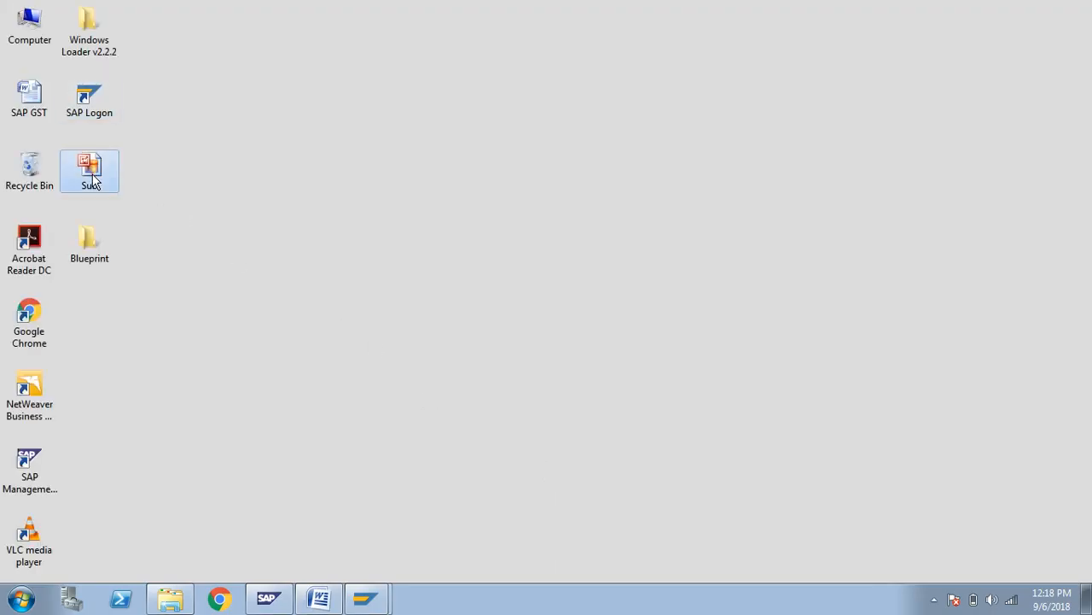